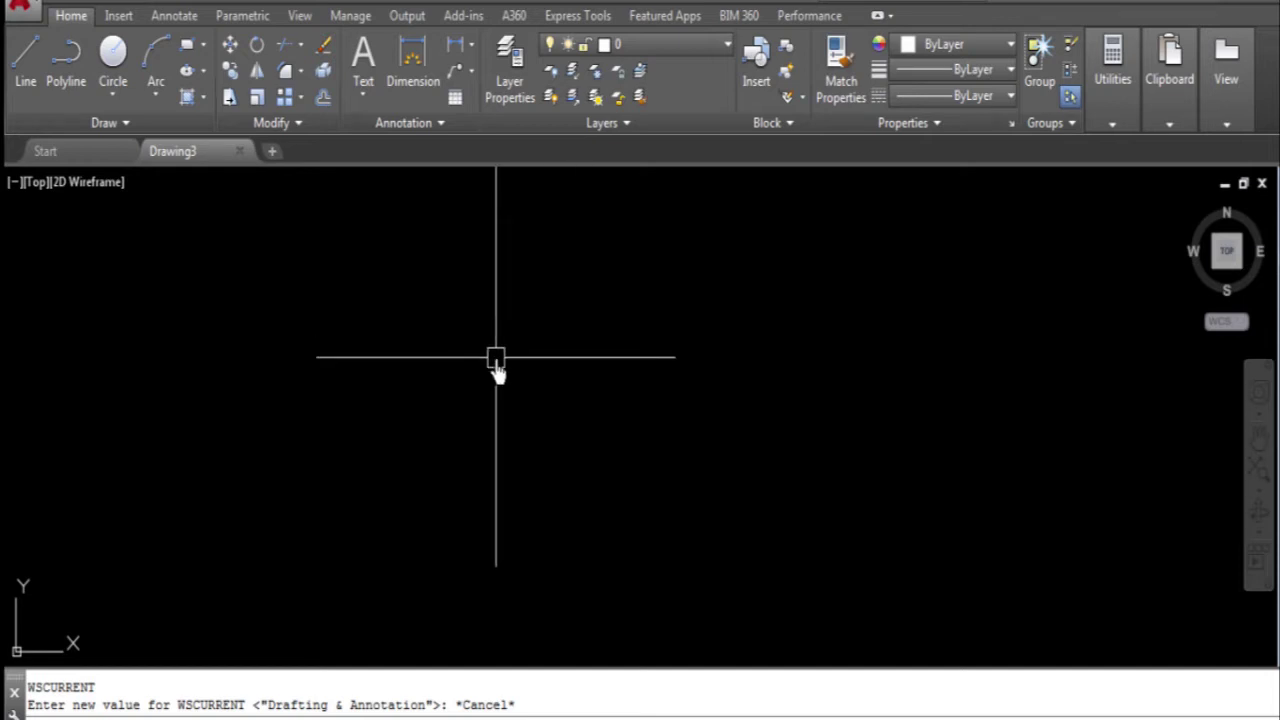
- Add seven new layers in the Layer Properties Manager
{"action": "left_click", "coordinate": [509, 66]}
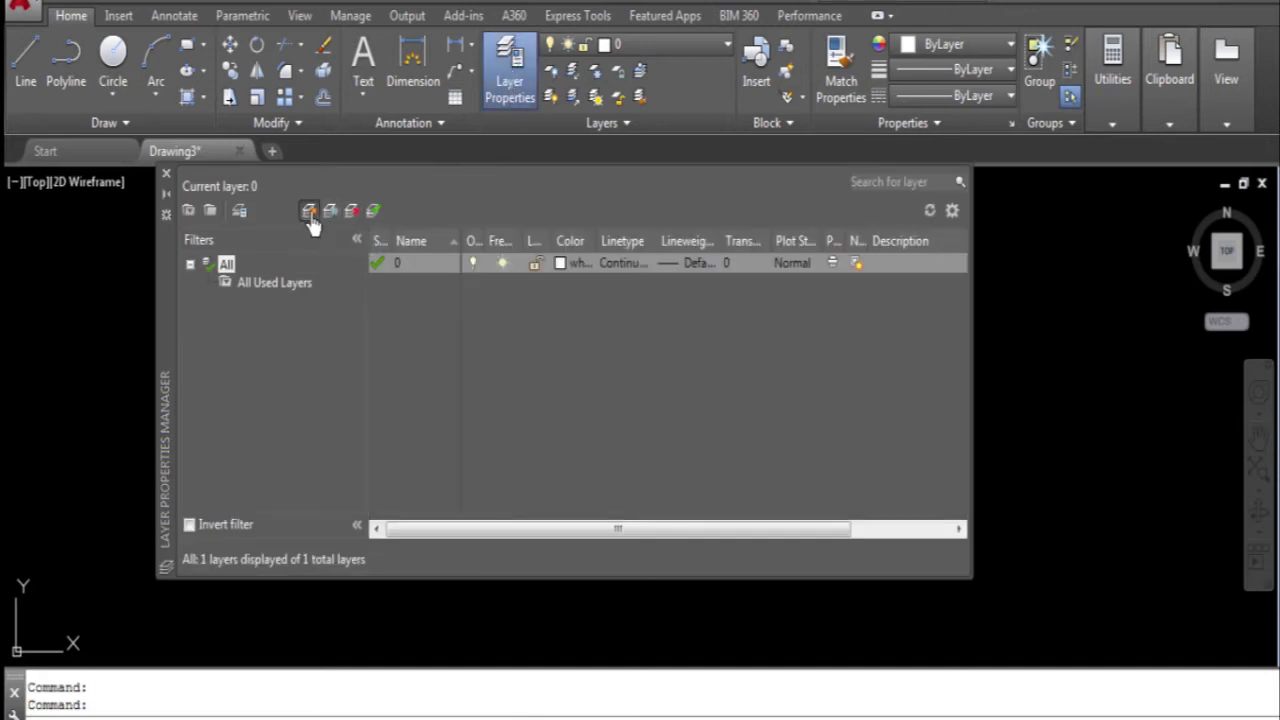
{"action": "left_click", "coordinate": [309, 212]}
{"action": "left_click", "coordinate": [309, 212]}
{"action": "left_click", "coordinate": [309, 212]}
{"action": "left_click", "coordinate": [309, 212]}
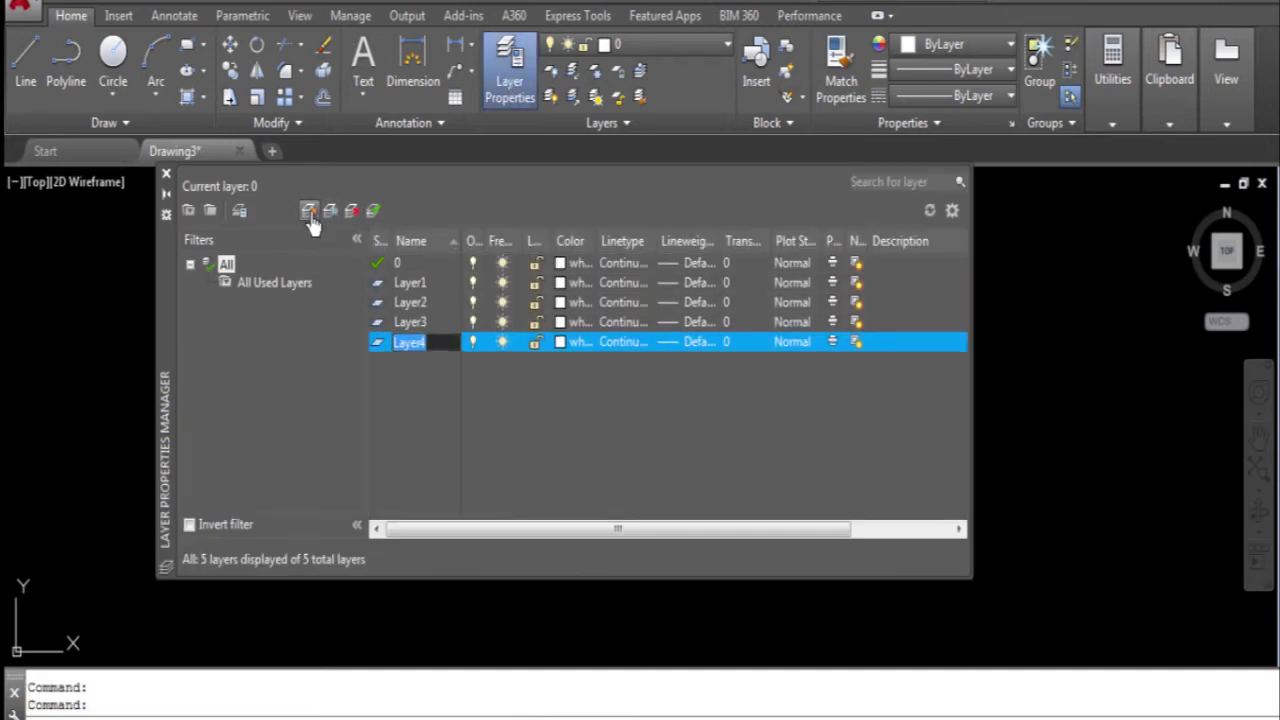
{"action": "left_click", "coordinate": [309, 212]}
{"action": "left_click", "coordinate": [309, 212]}
{"action": "left_click", "coordinate": [309, 212]}
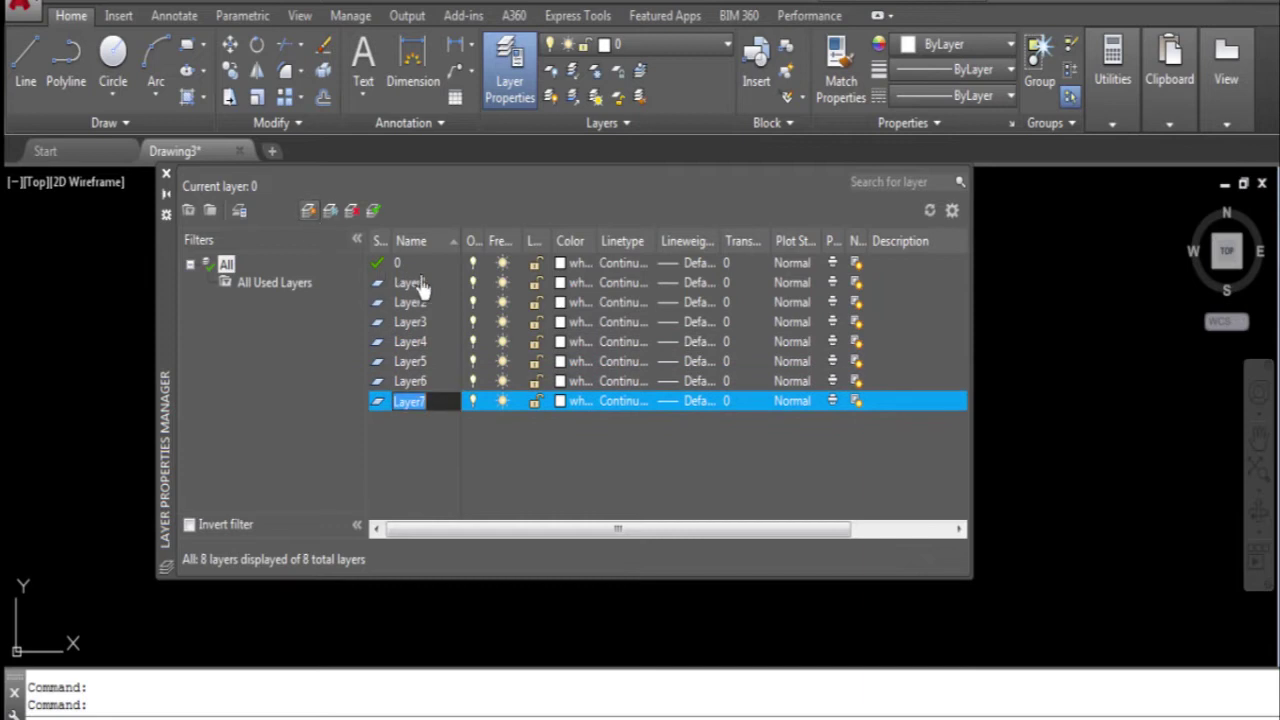
- Rename Layer1, Layer2 and Layer3 to wall, door and window
{"action": "left_click", "coordinate": [432, 286]}
{"action": "left_click", "coordinate": [435, 287]}
{"action": "type", "text": "wall"}
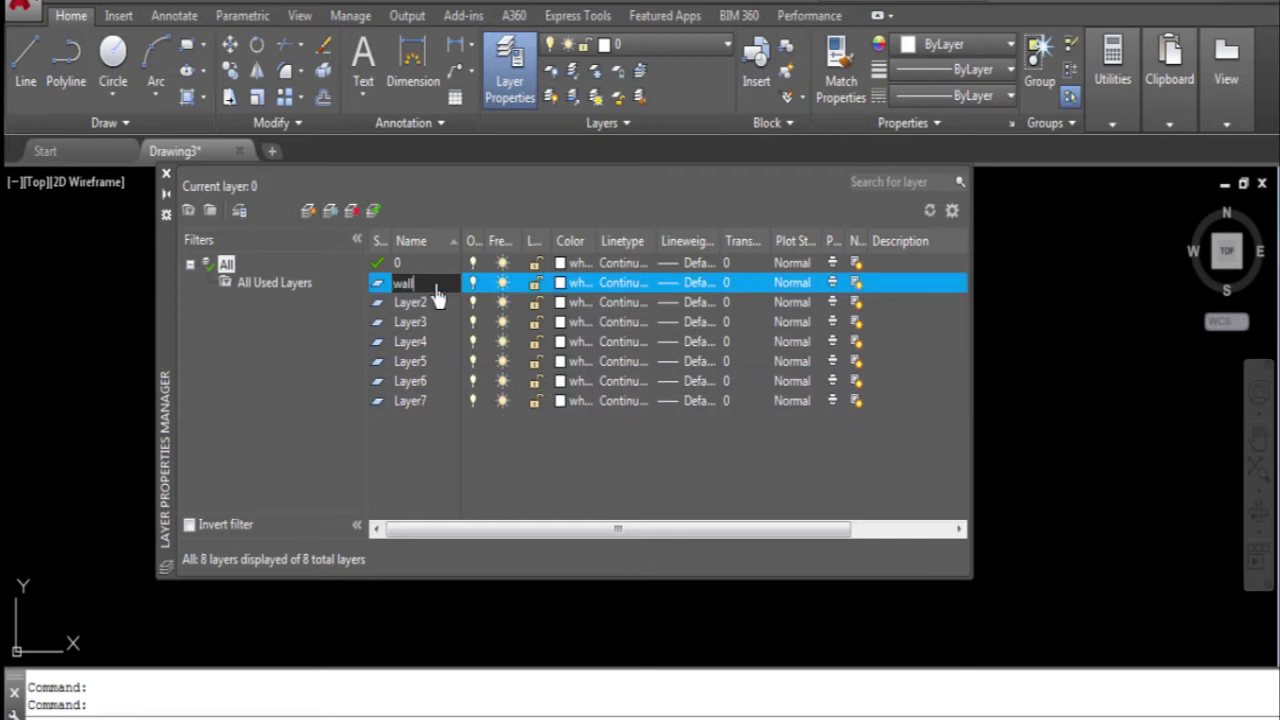
{"action": "left_click", "coordinate": [437, 305]}
{"action": "left_click", "coordinate": [437, 305]}
{"action": "key", "text": "BackSpace"}
{"action": "type", "text": "door"}
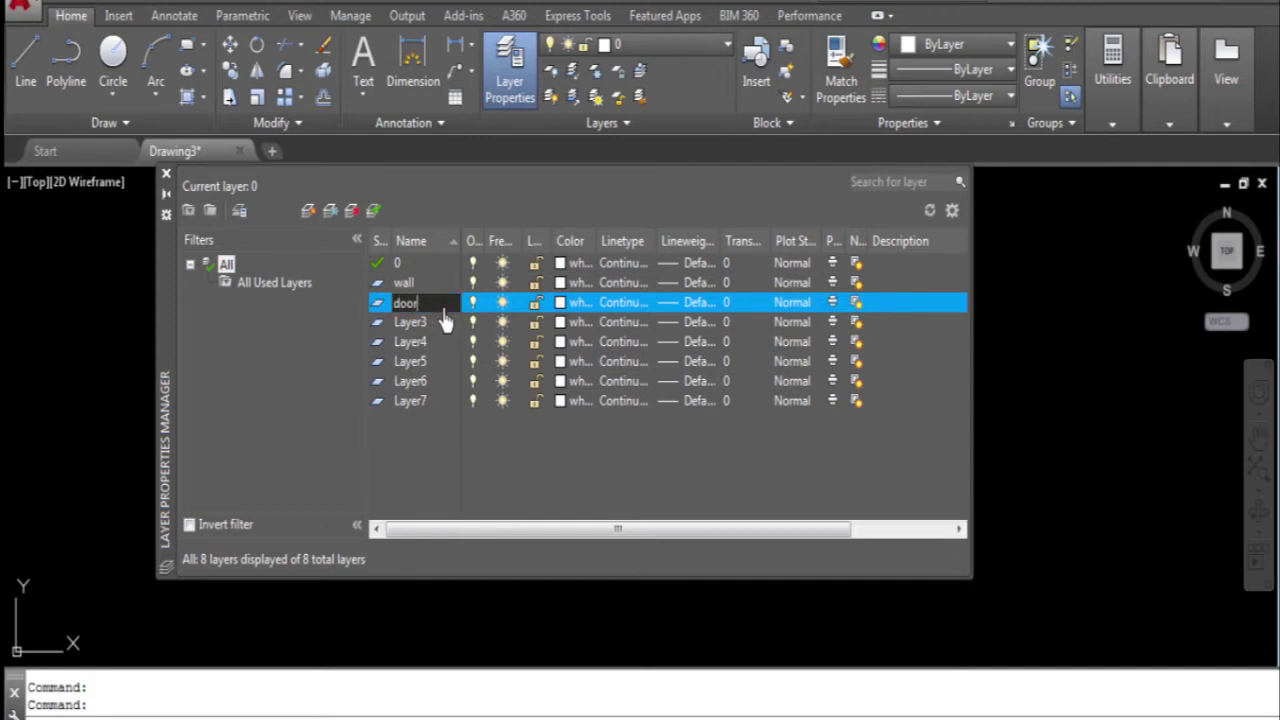
{"action": "left_click", "coordinate": [440, 325]}
{"action": "left_click", "coordinate": [436, 325]}
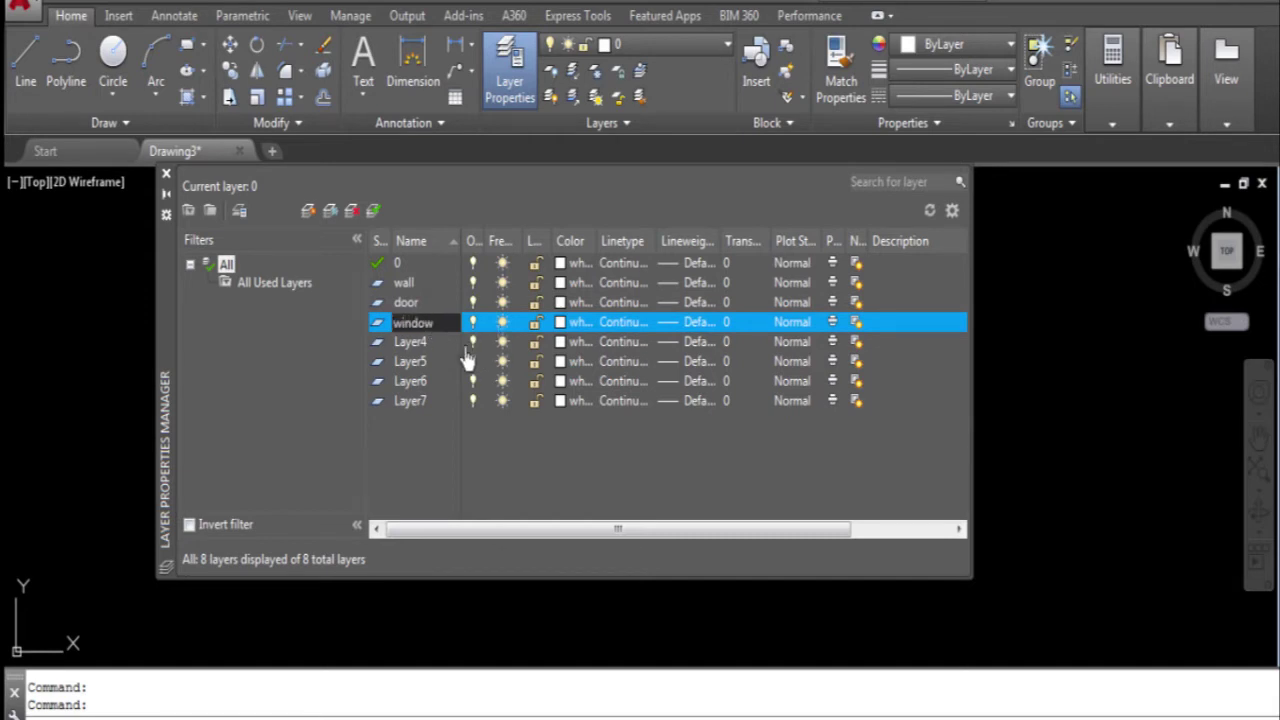
{"action": "left_click", "coordinate": [435, 346]}
- Make Layer4 the current layer and rename it stair
{"action": "key", "text": "alt+c"}
{"action": "left_click", "coordinate": [451, 346]}
{"action": "type", "text": "stair"}
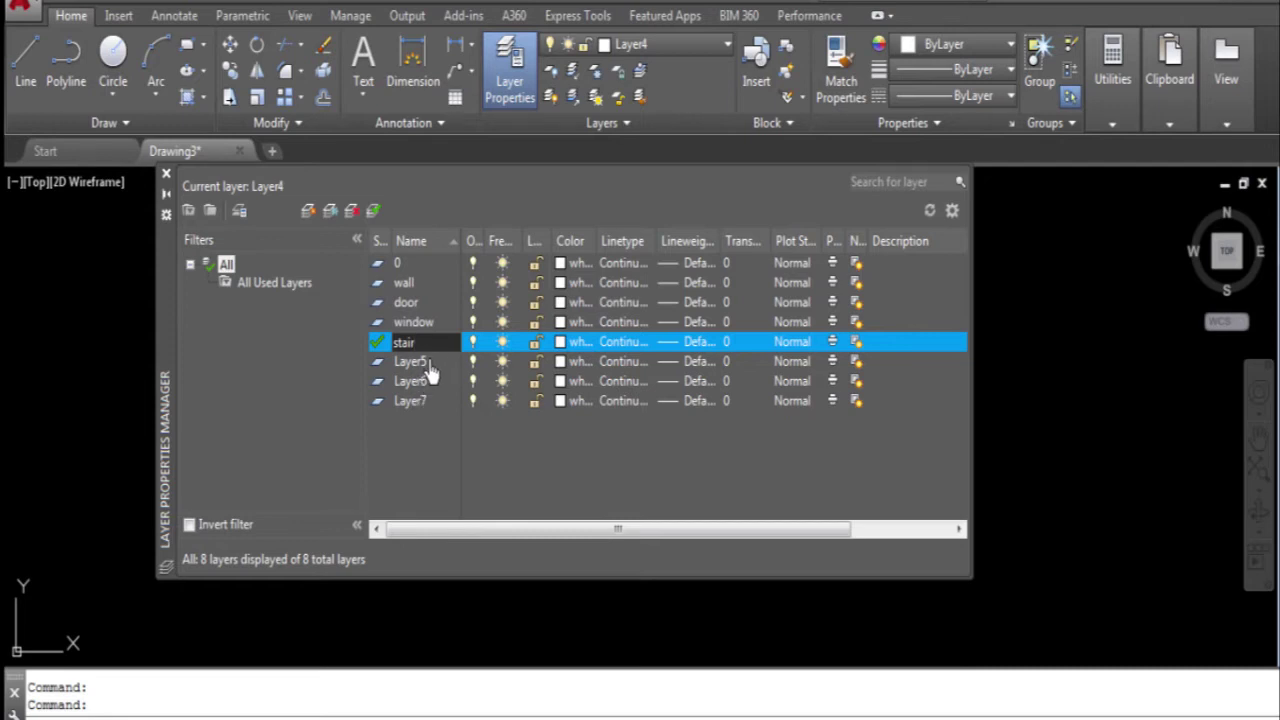
{"action": "left_click", "coordinate": [430, 362]}
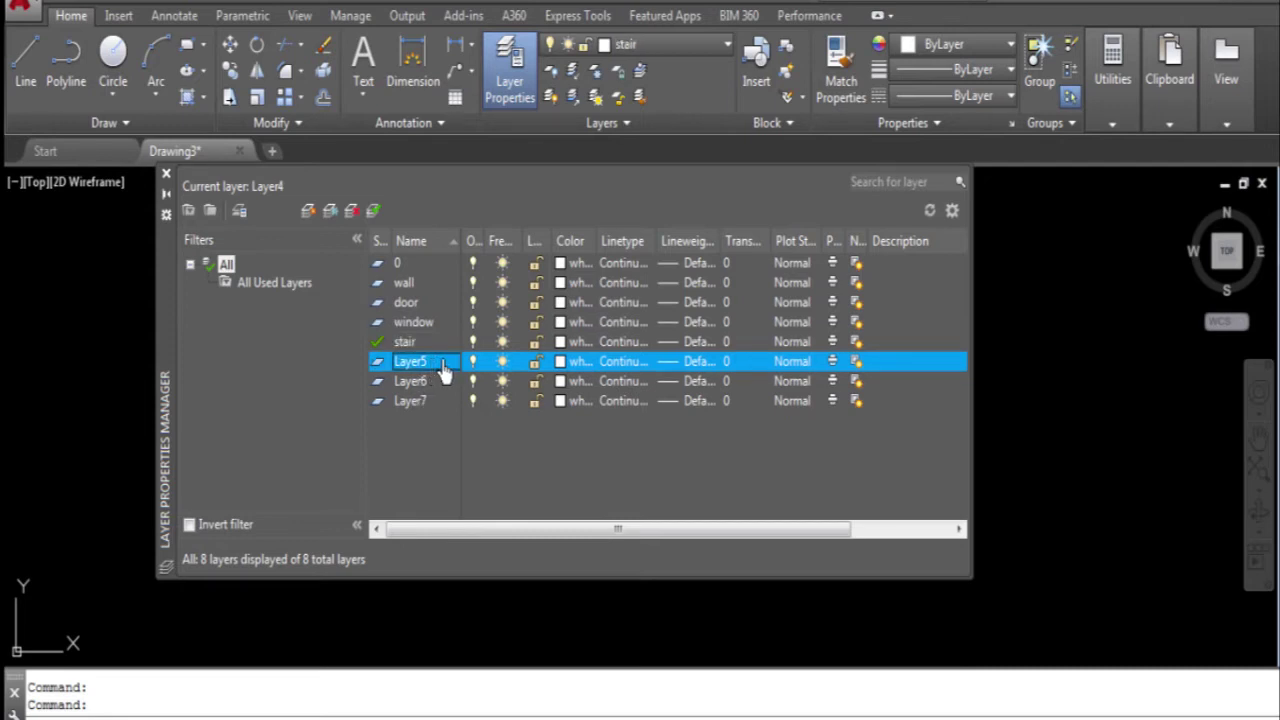
{"action": "left_click", "coordinate": [443, 365]}
{"action": "left_click", "coordinate": [430, 285]}
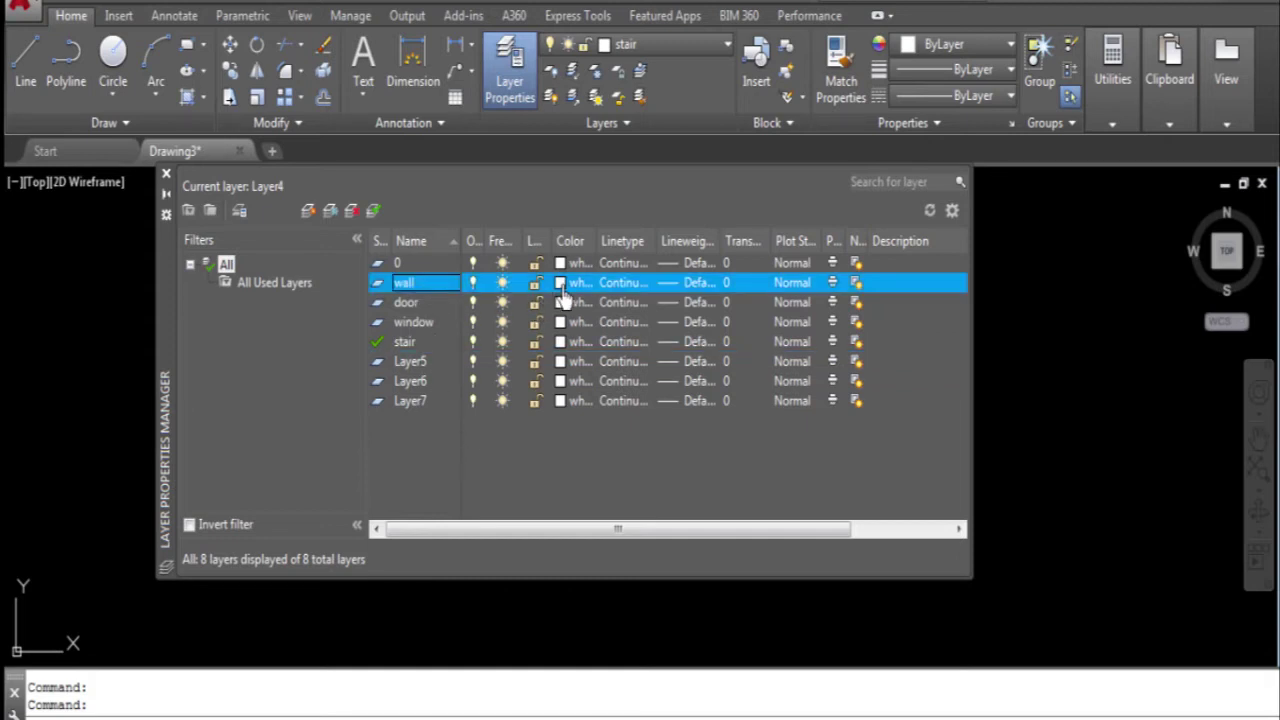
- Give wall colour 40, door colour 20, window colour 210 and stair colour 191
{"action": "left_click", "coordinate": [561, 284]}
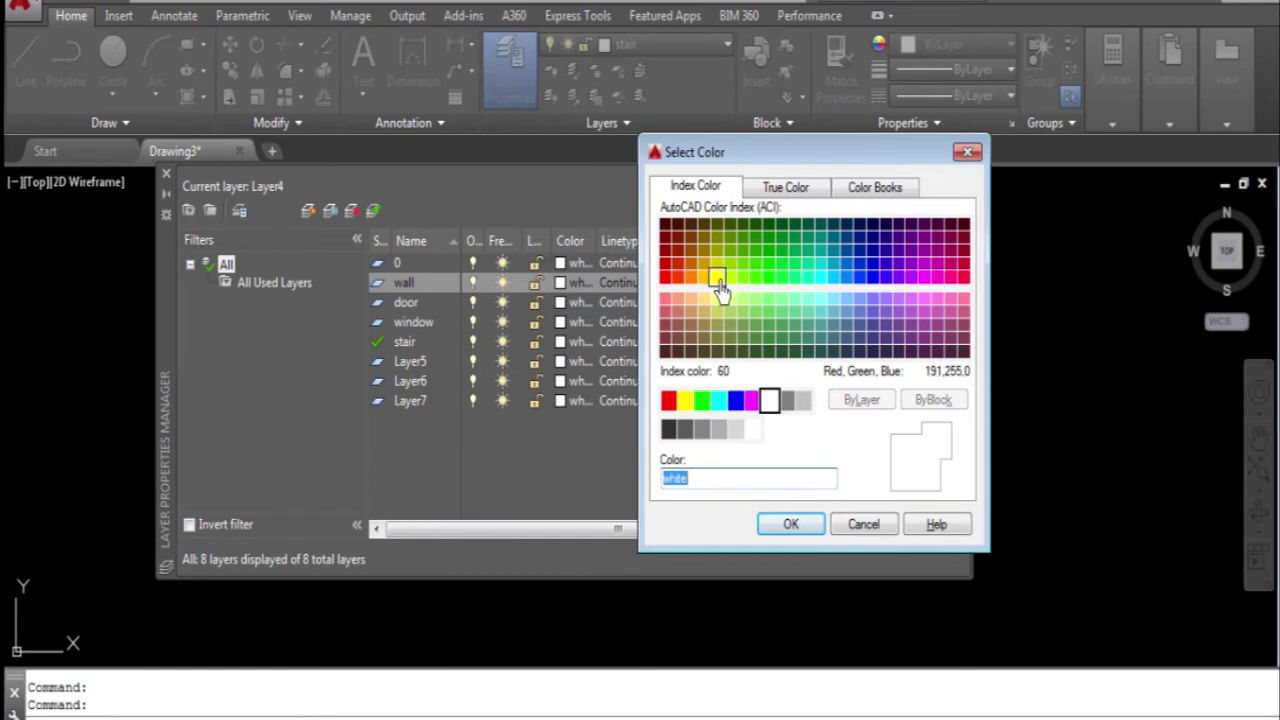
{"action": "double_click", "coordinate": [703, 277]}
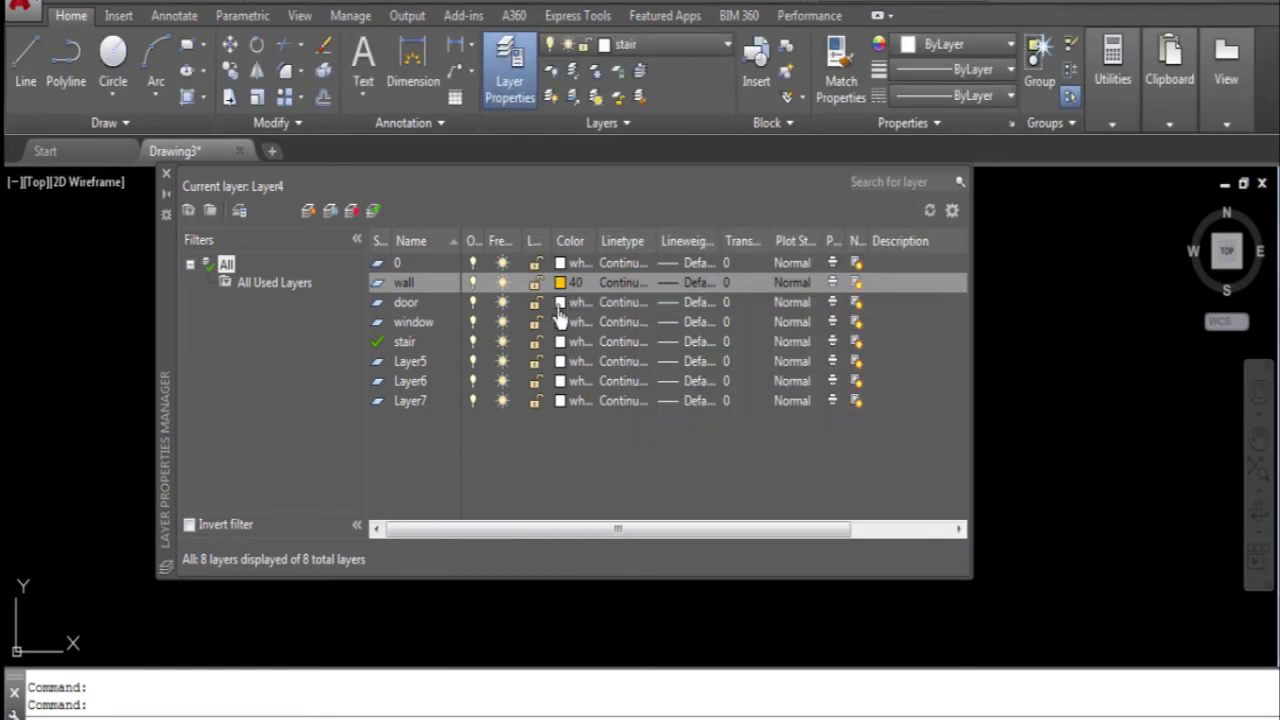
{"action": "left_click", "coordinate": [561, 302]}
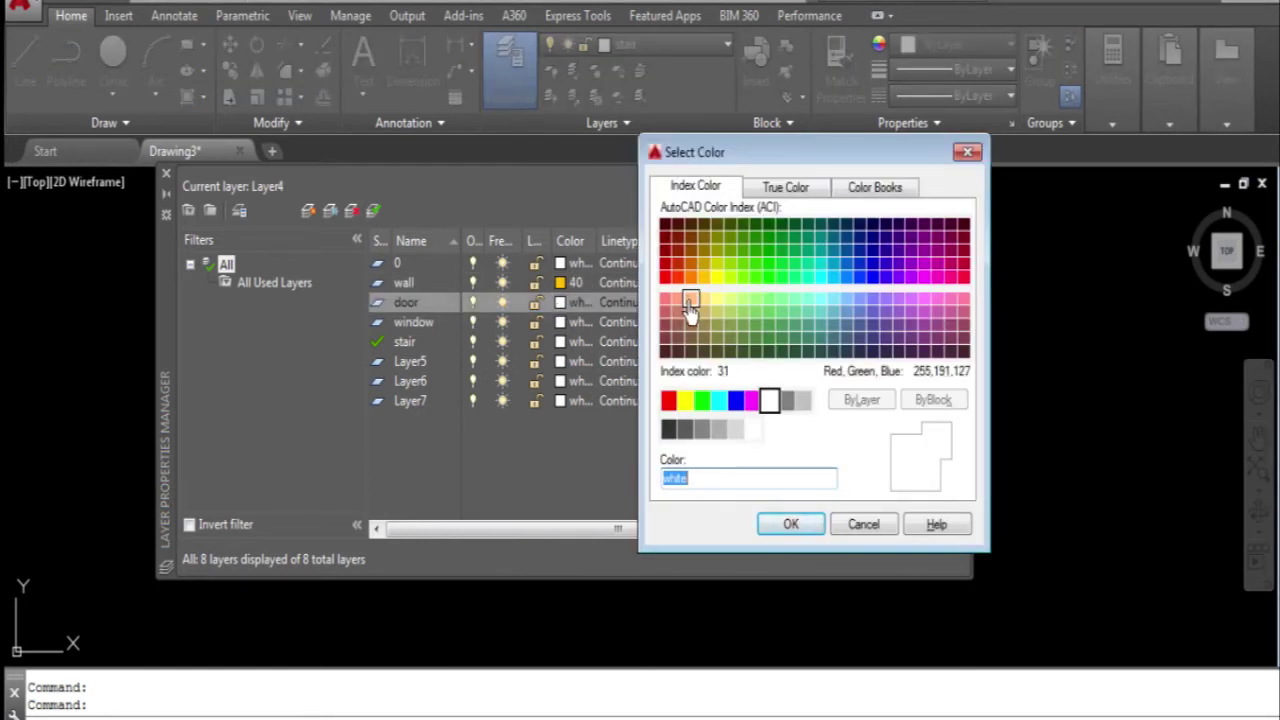
{"action": "double_click", "coordinate": [688, 302]}
{"action": "left_click", "coordinate": [561, 302]}
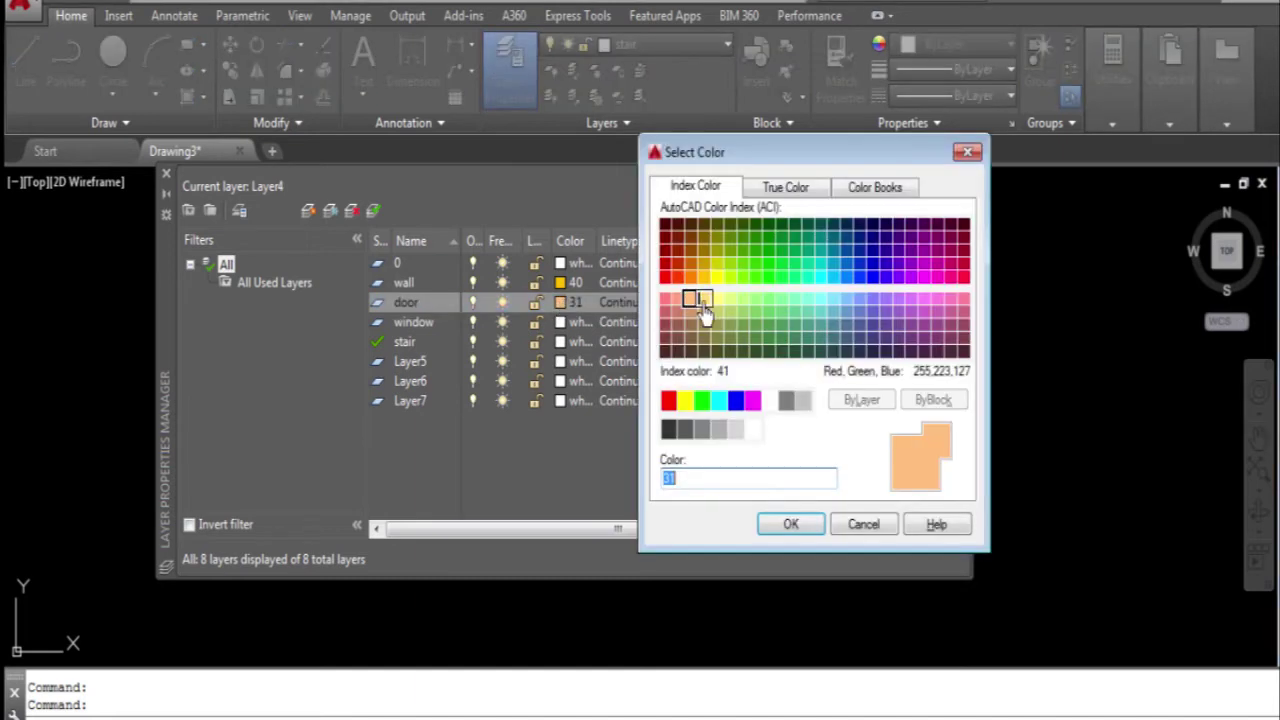
{"action": "double_click", "coordinate": [675, 279]}
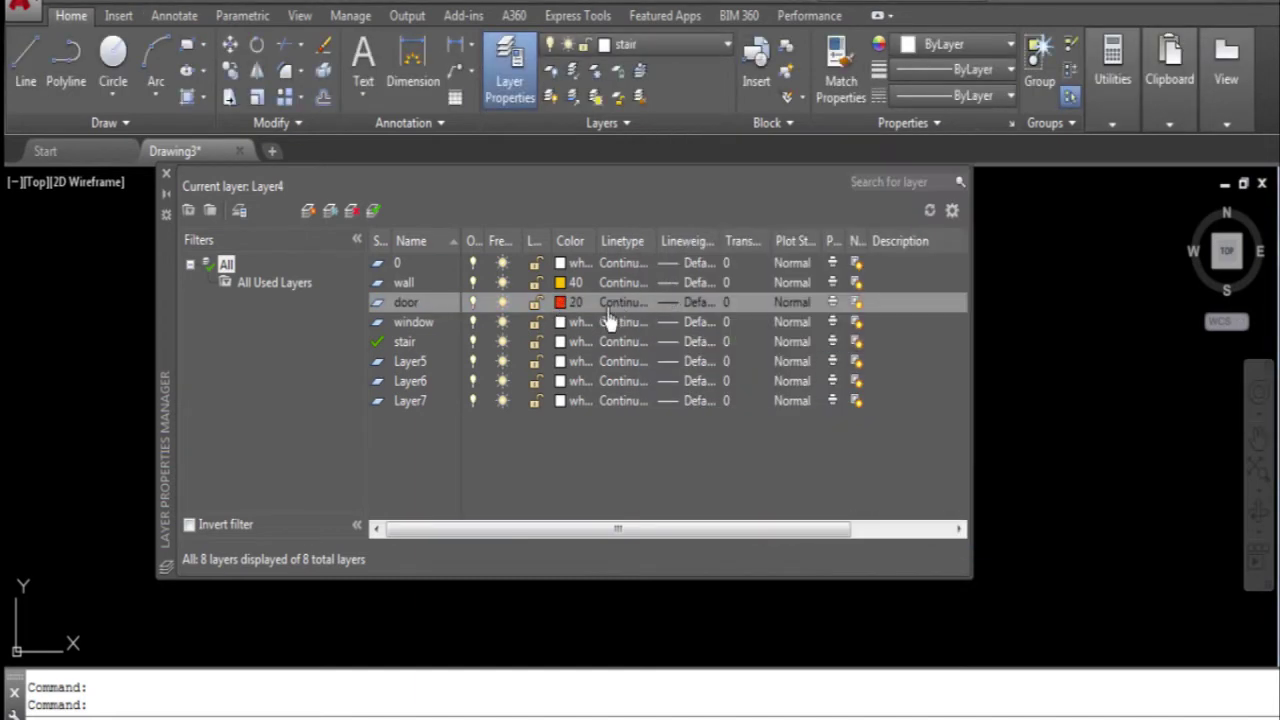
{"action": "left_click", "coordinate": [561, 321]}
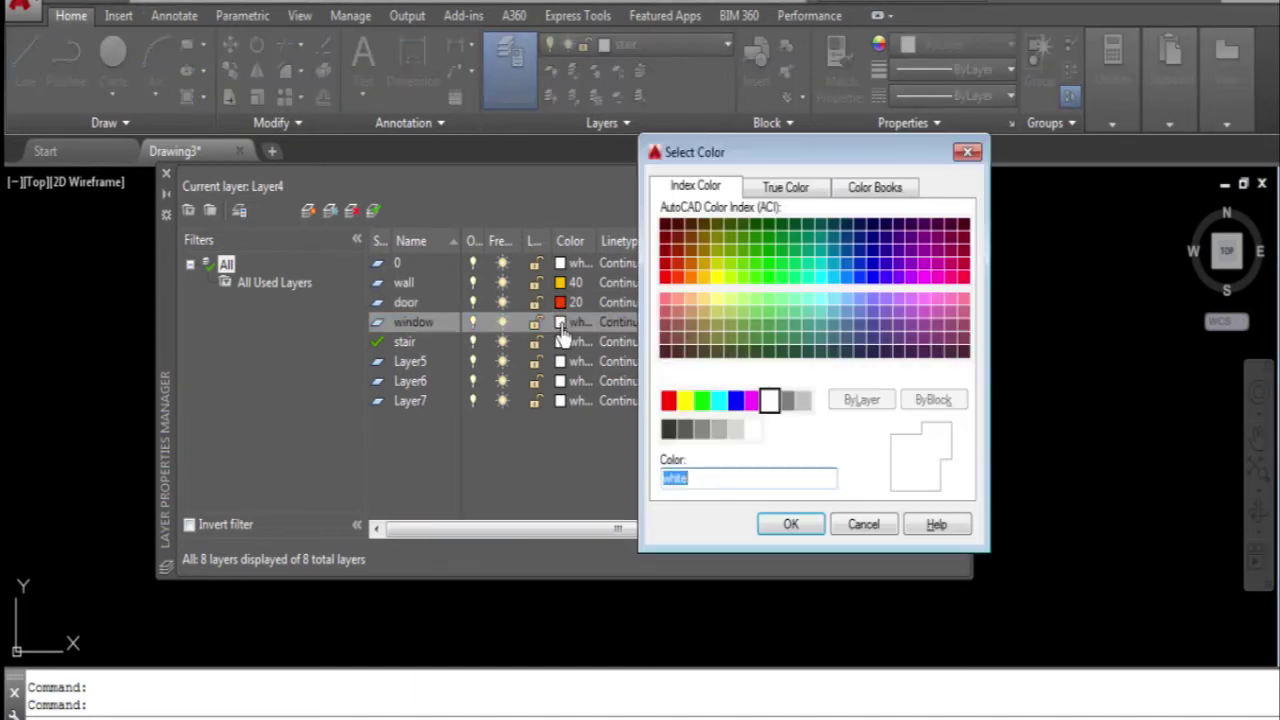
{"action": "double_click", "coordinate": [923, 277]}
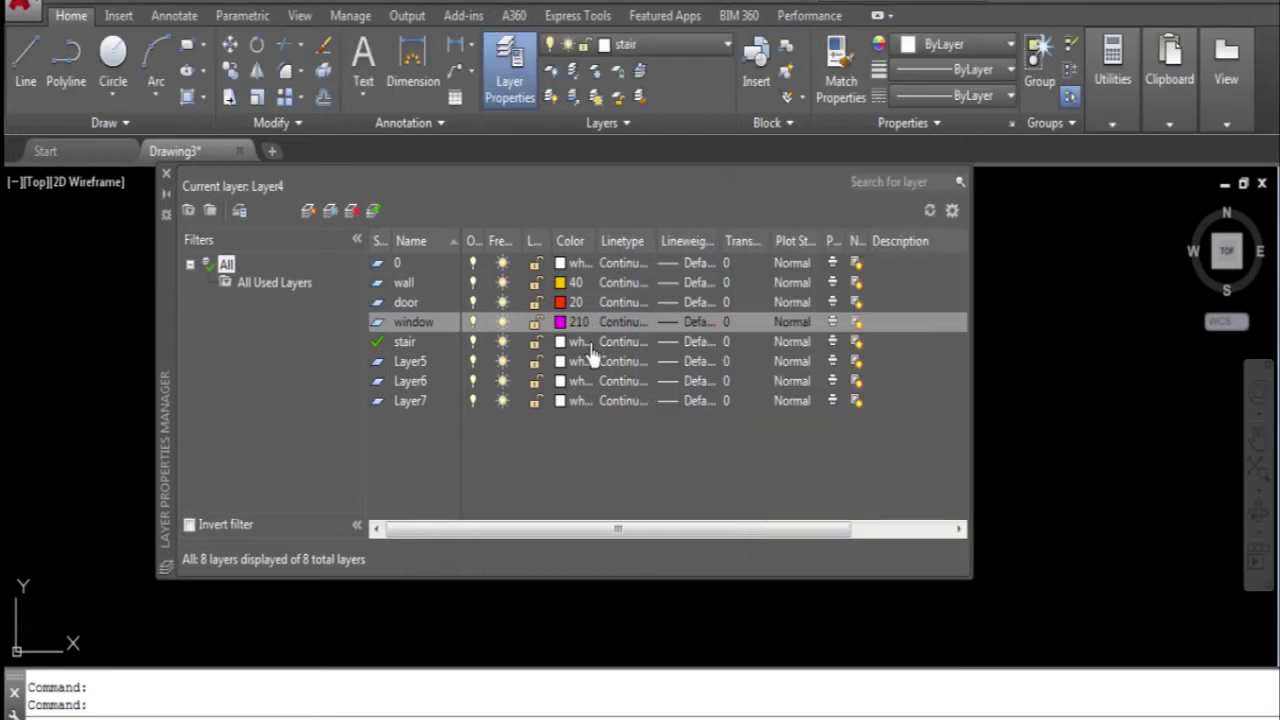
{"action": "left_click", "coordinate": [560, 341]}
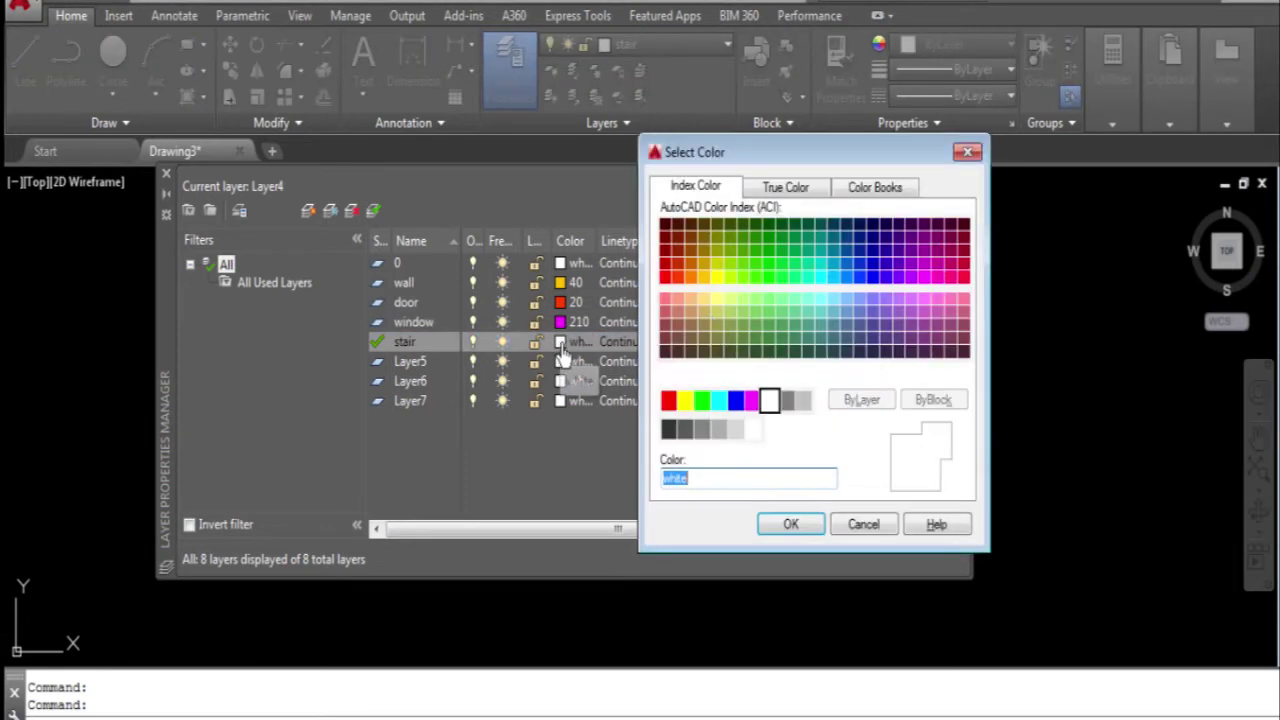
{"action": "double_click", "coordinate": [898, 300]}
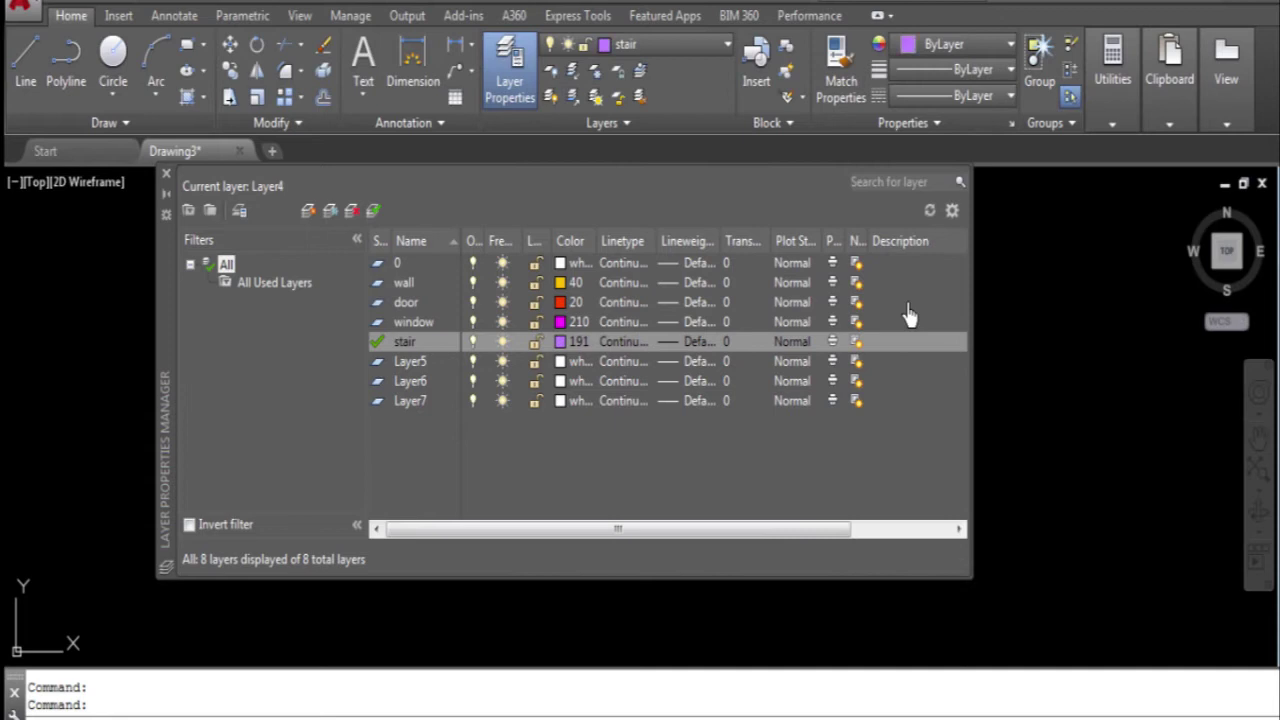
- Close Layer Properties and make wall the current layer
{"action": "left_click", "coordinate": [166, 178]}
{"action": "left_click", "coordinate": [683, 50]}
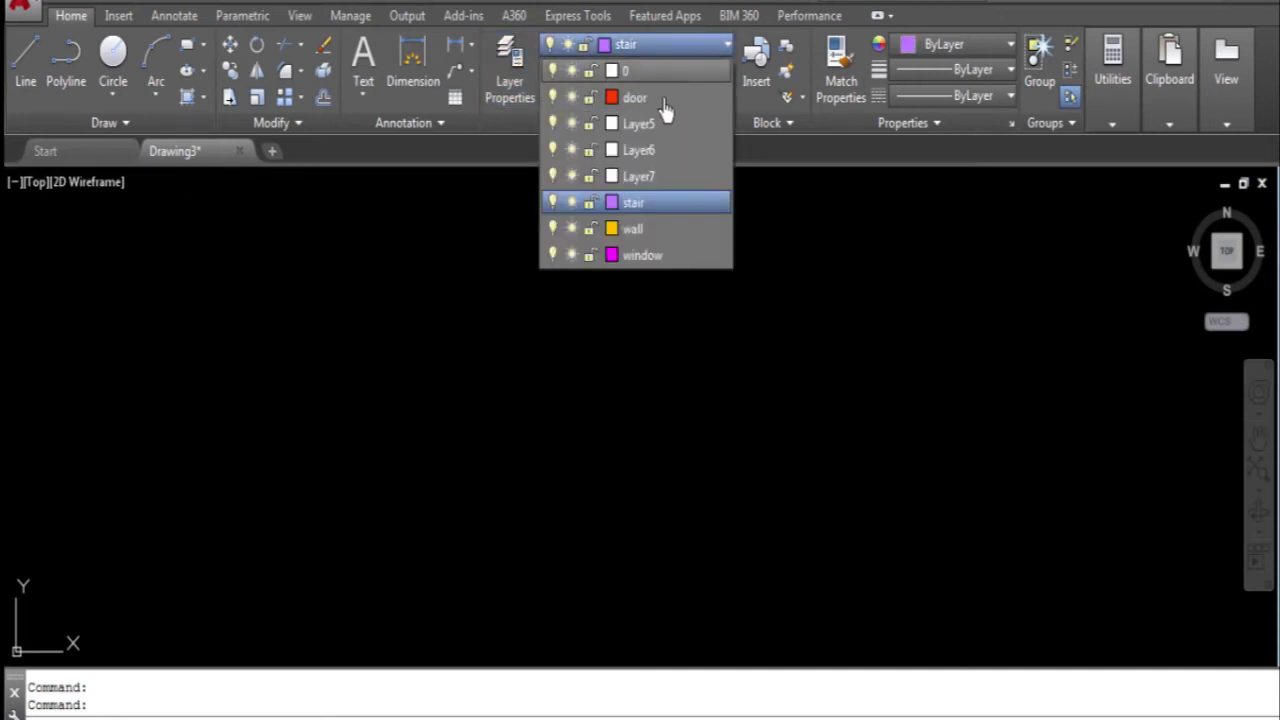
{"action": "left_click", "coordinate": [636, 230]}
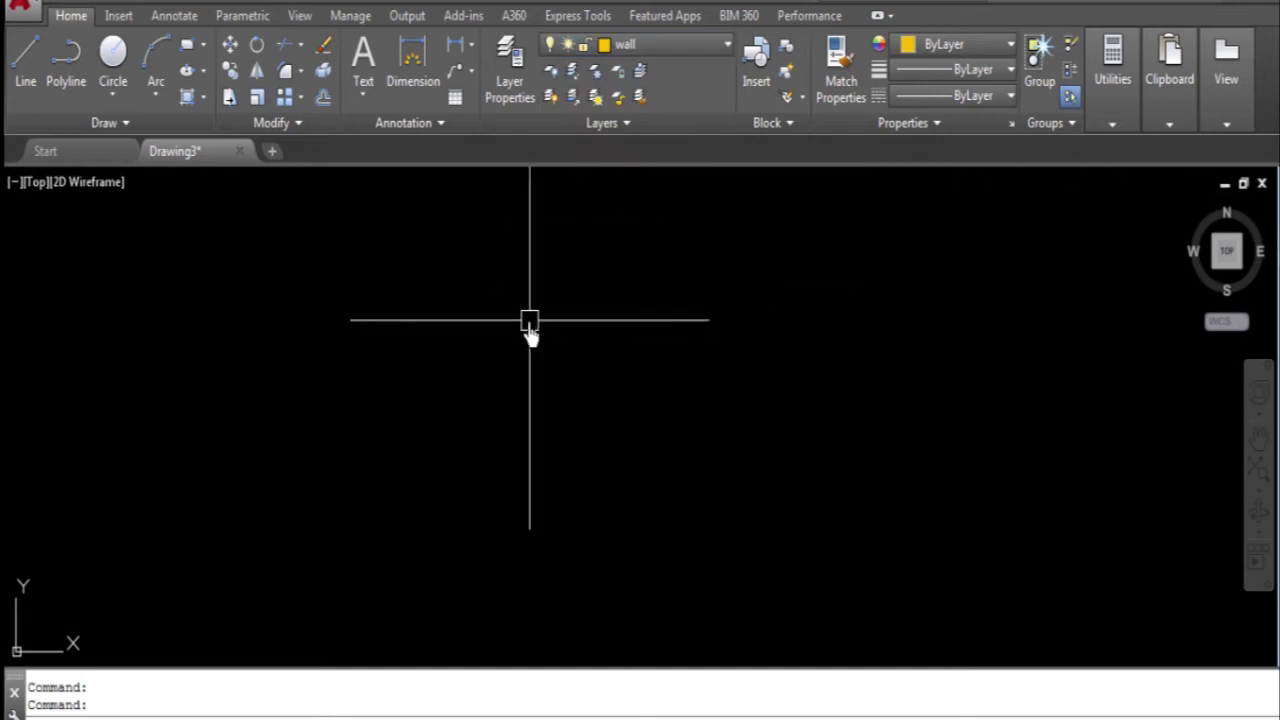
- Set drawing length units to Engineering with 0'-0.0" precision via UN
{"action": "type", "text": "un"}
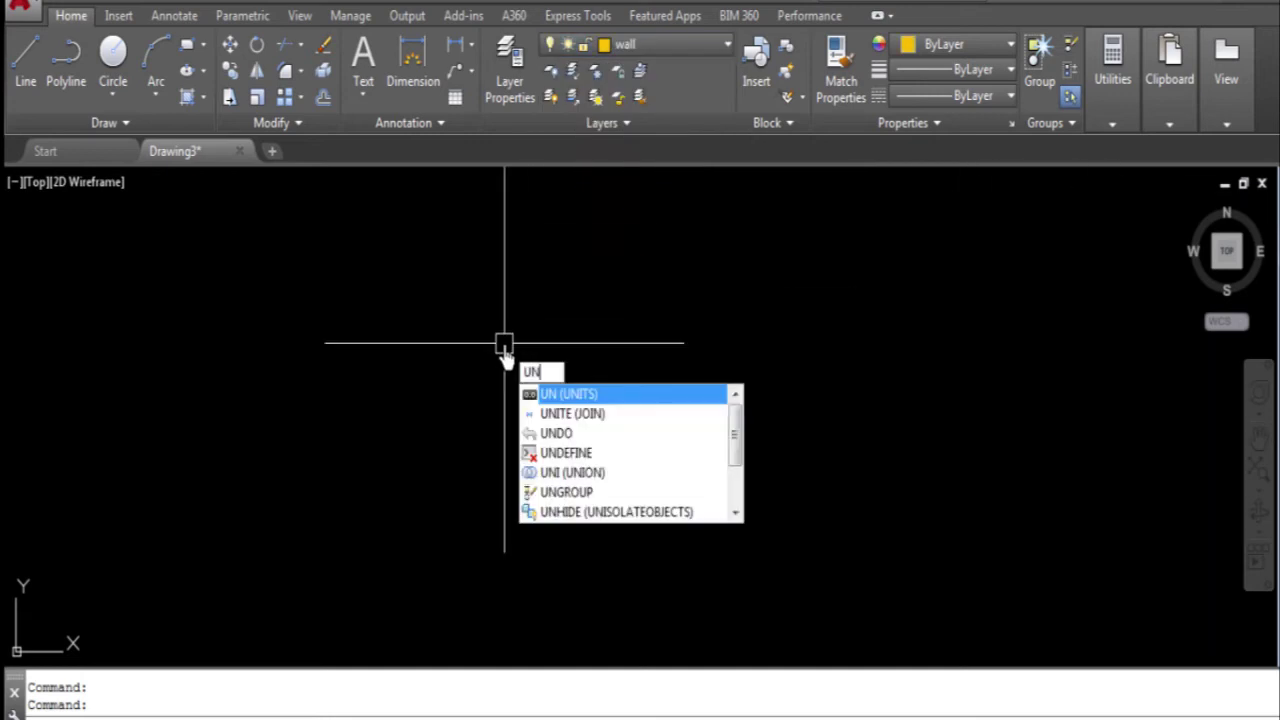
{"action": "key", "text": "Return"}
{"action": "left_click", "coordinate": [443, 212]}
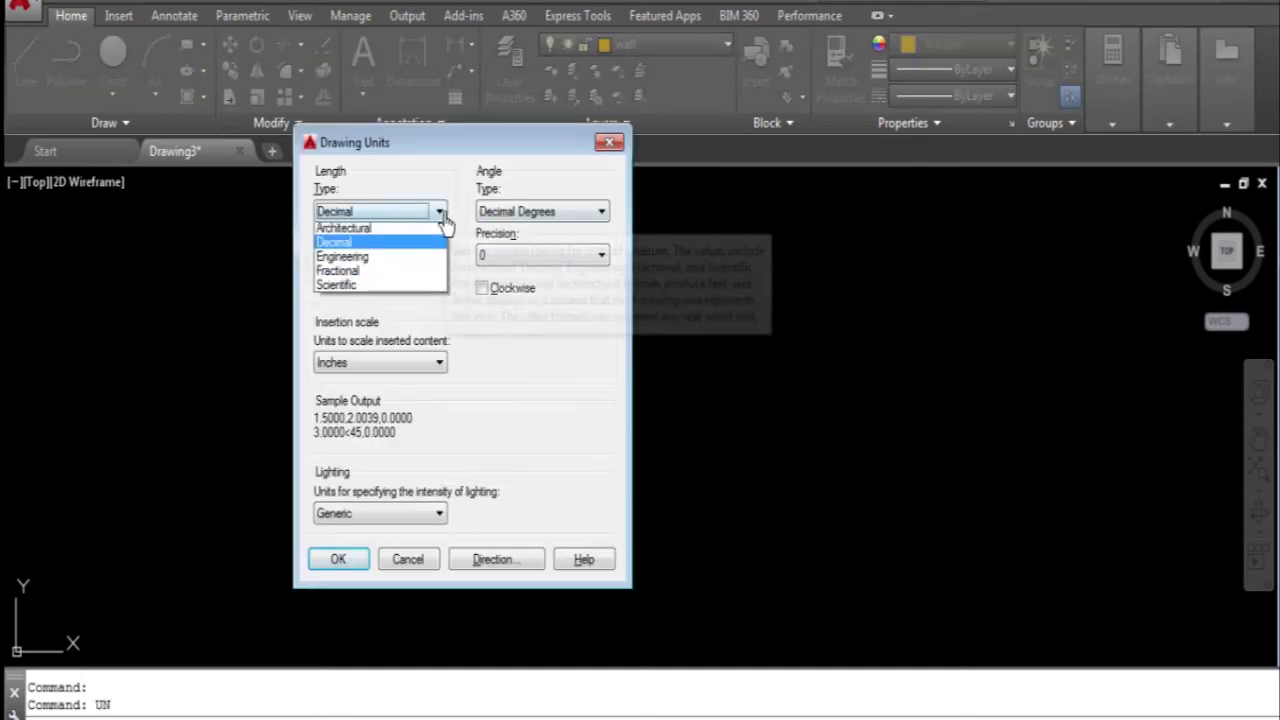
{"action": "left_click", "coordinate": [425, 257]}
{"action": "left_click", "coordinate": [390, 260]}
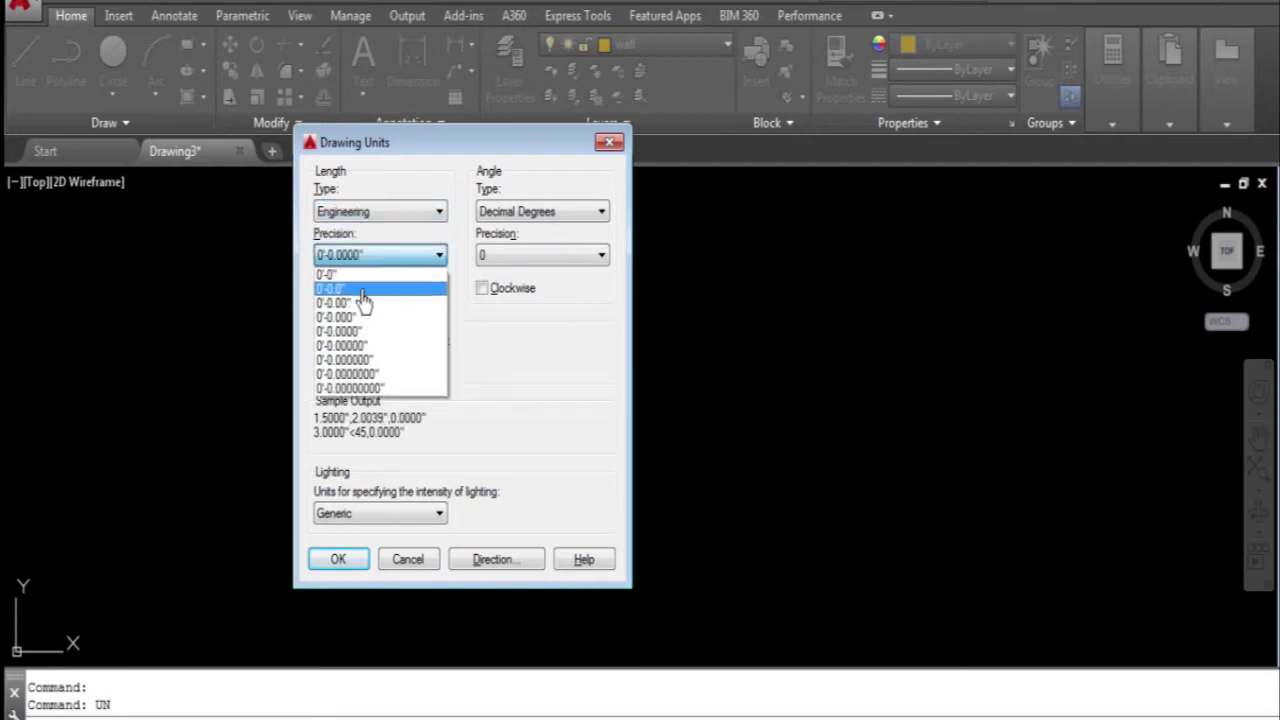
{"action": "left_click", "coordinate": [362, 286]}
{"action": "left_click", "coordinate": [340, 560]}
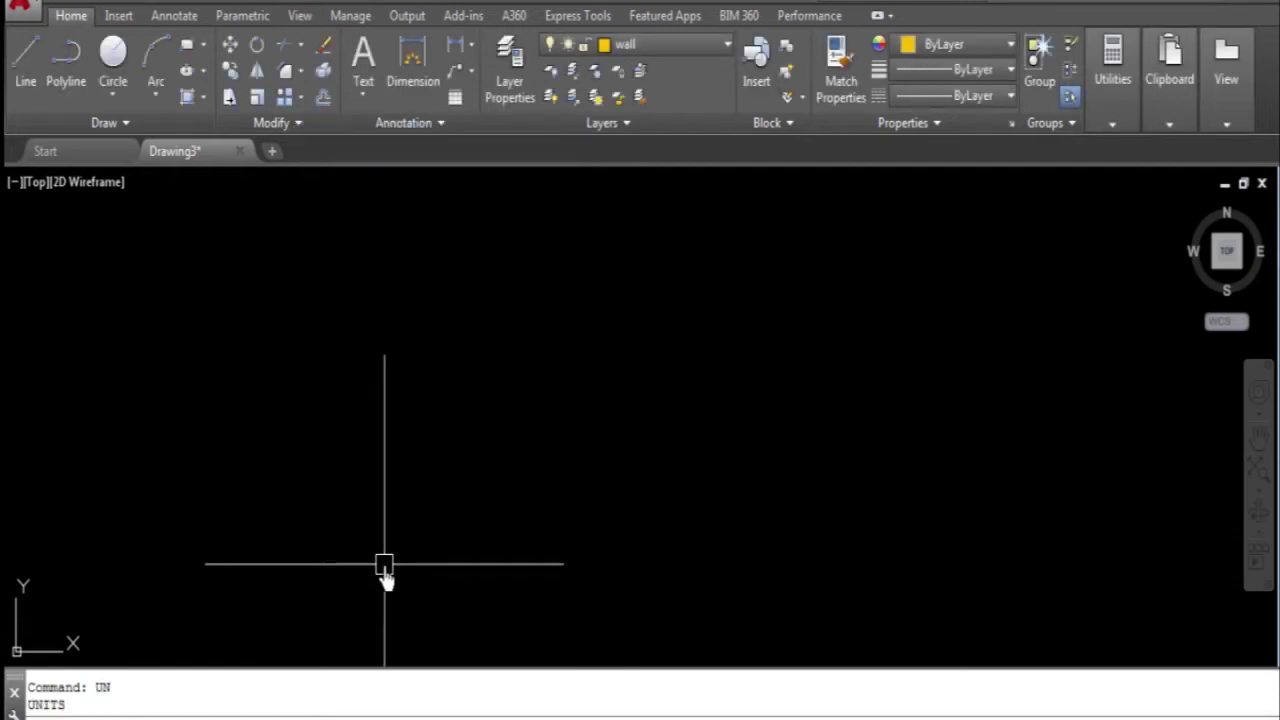
- Set the Standard dimension style's units to Engineering with 0'-0.00" precision
{"action": "type", "text": "d"}
{"action": "key", "text": "Return"}
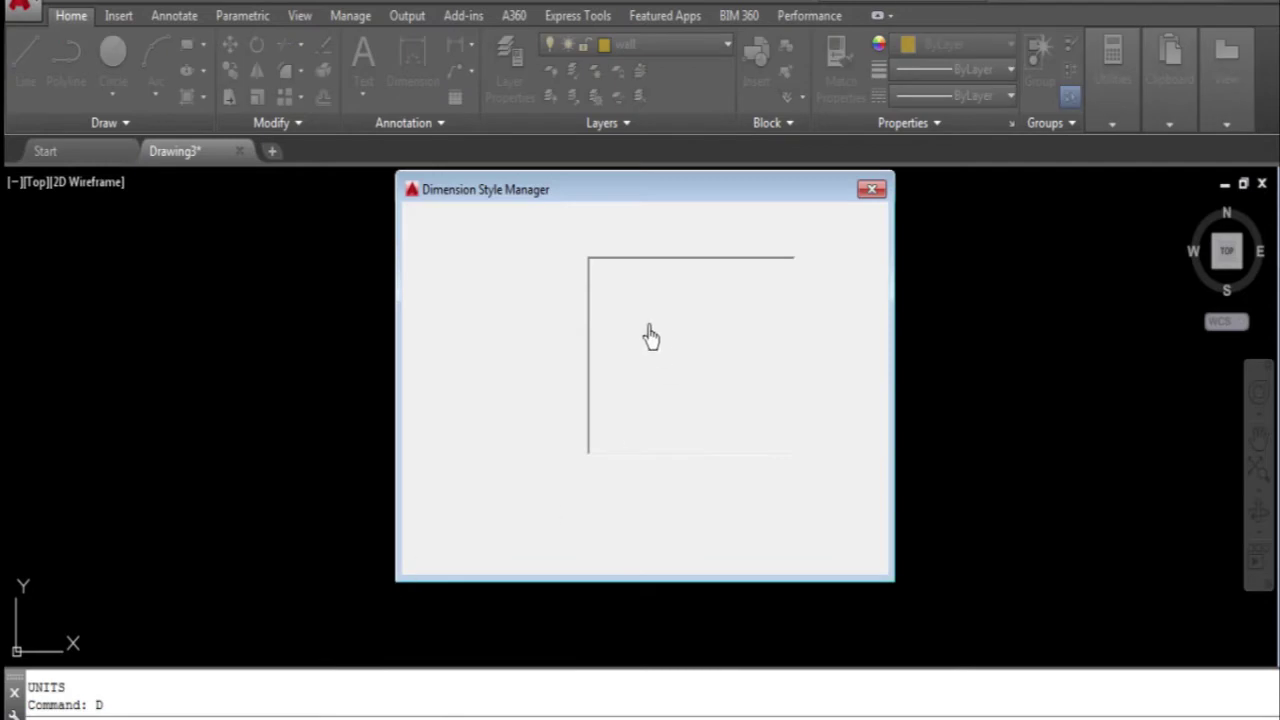
{"action": "left_click", "coordinate": [858, 345]}
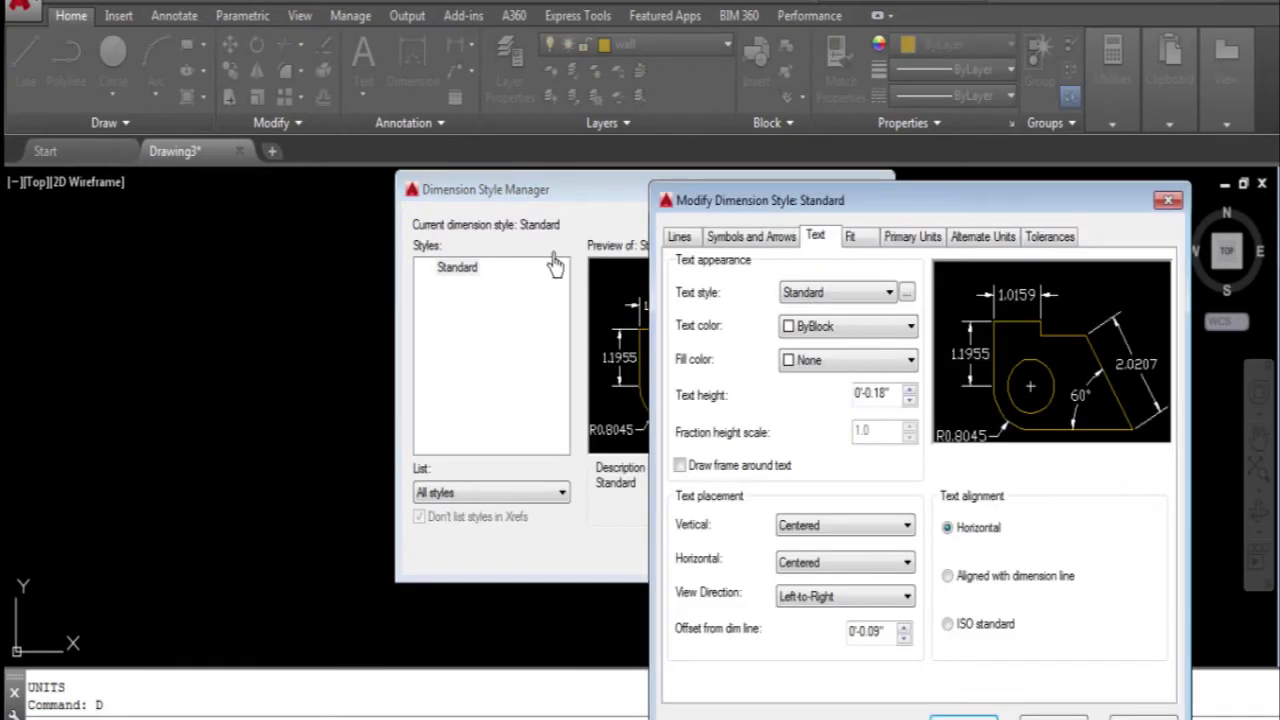
{"action": "left_click_drag", "start_coordinate": [813, 203], "coordinate": [585, 157]}
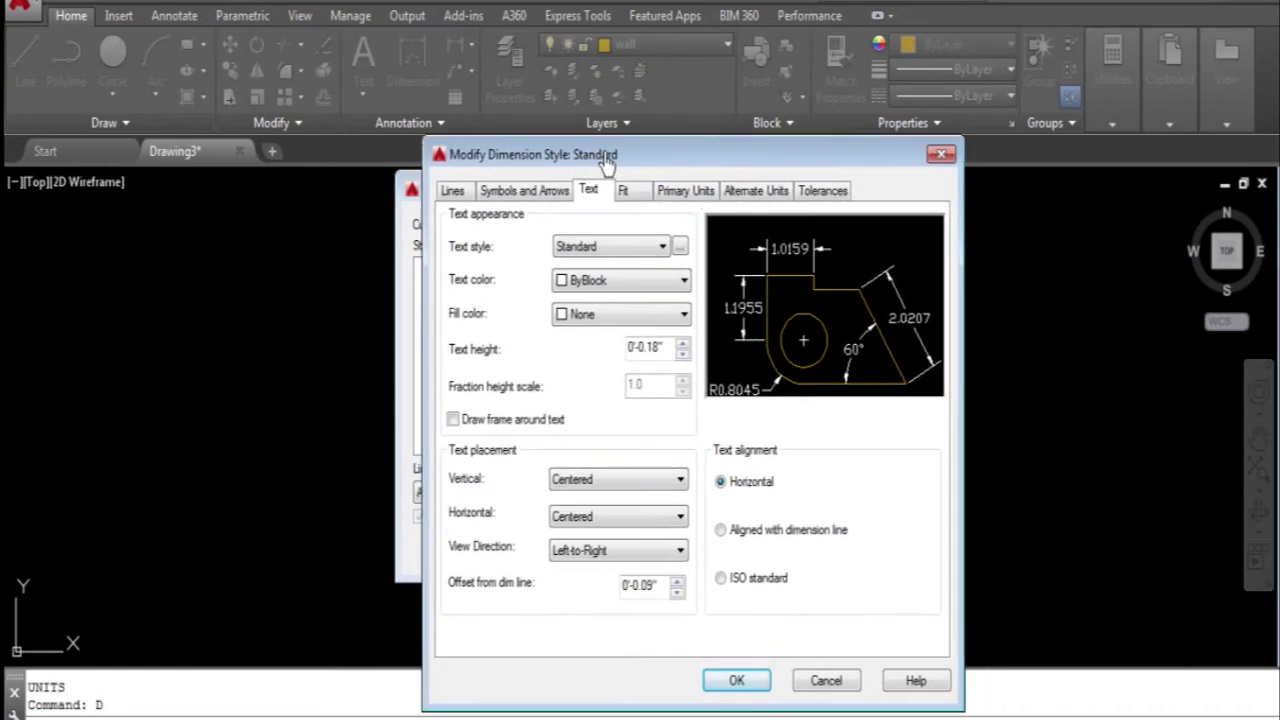
{"action": "left_click", "coordinate": [685, 190]}
{"action": "left_click", "coordinate": [625, 237]}
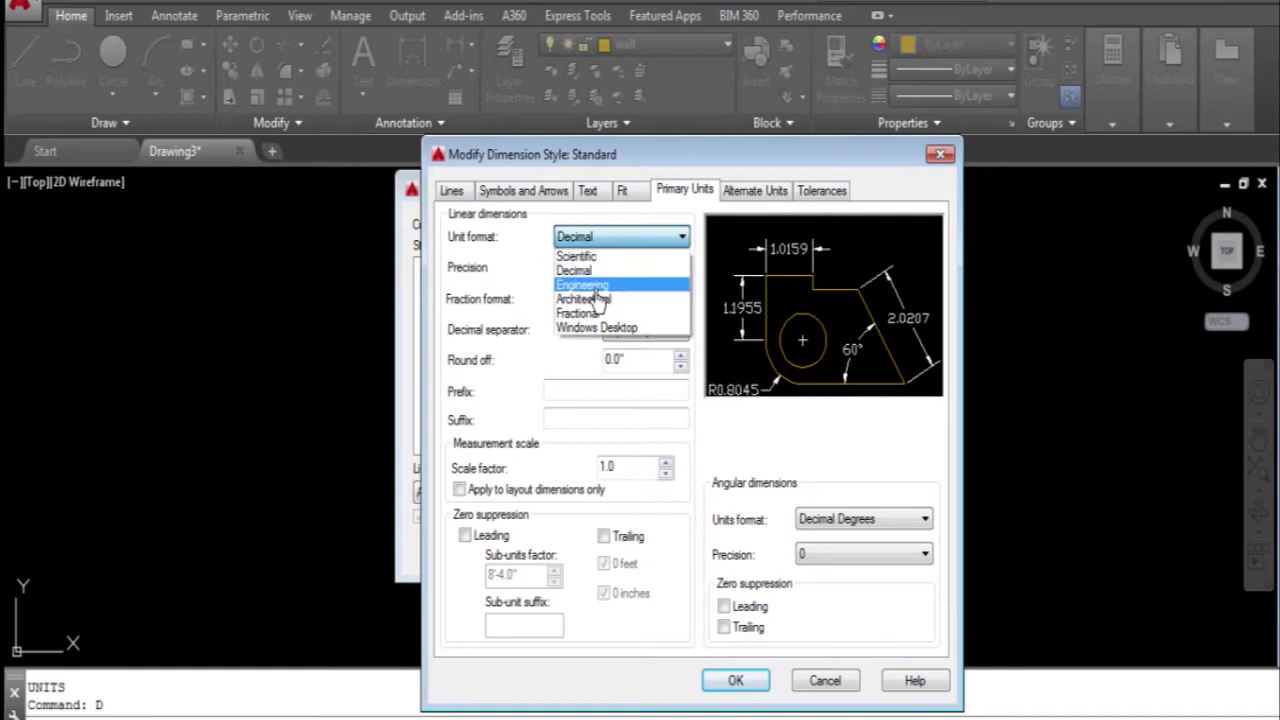
{"action": "left_click", "coordinate": [600, 282]}
{"action": "left_click", "coordinate": [610, 268]}
{"action": "left_click", "coordinate": [590, 317]}
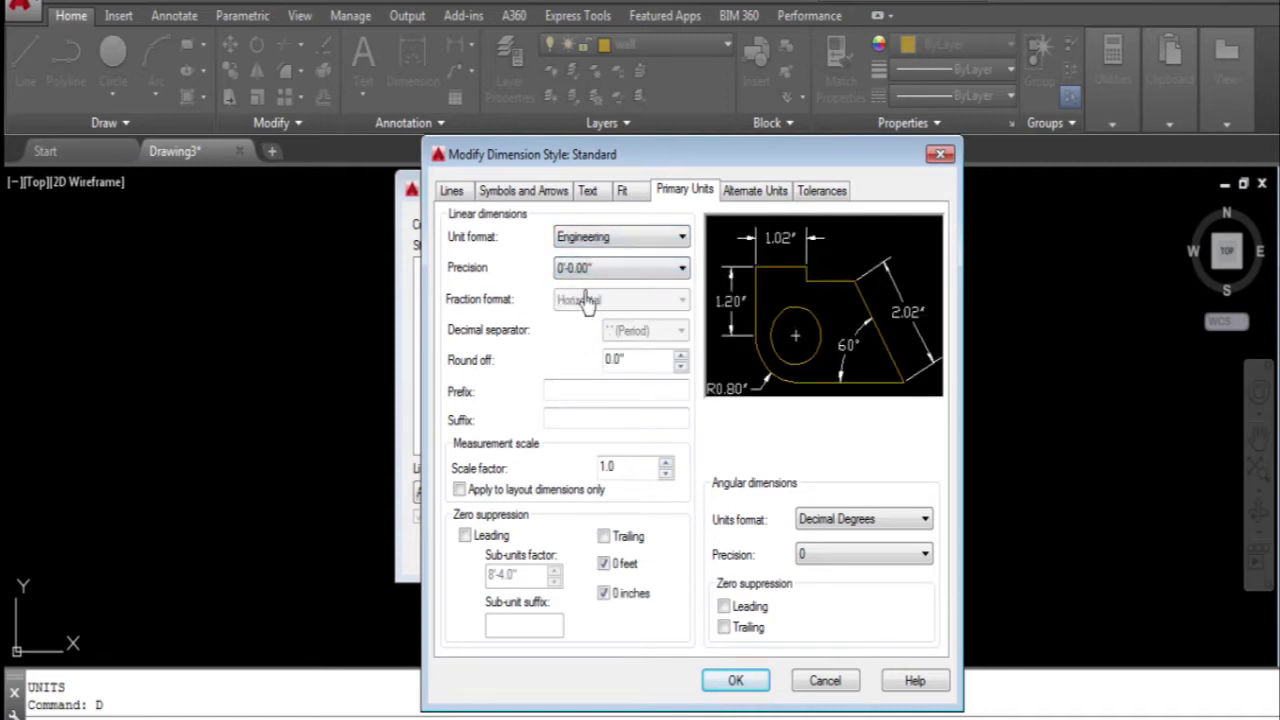
- Set the Standard dimension text height to 6
{"action": "left_click", "coordinate": [595, 192]}
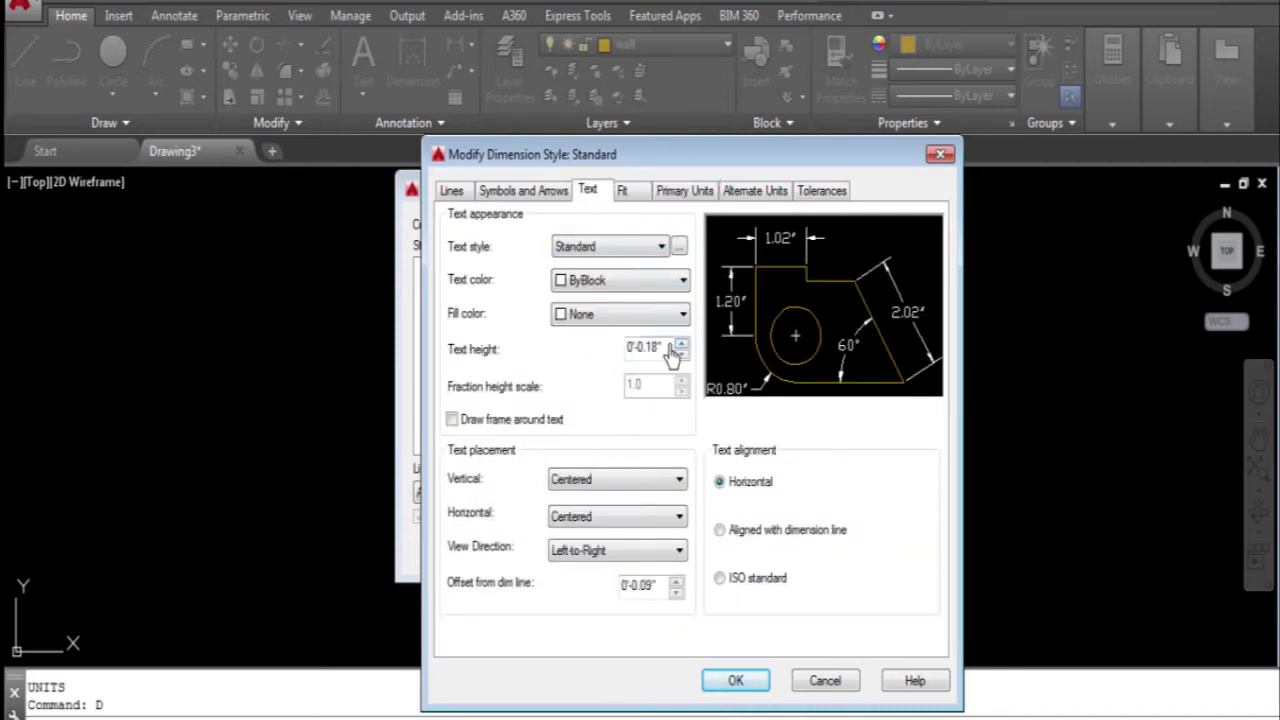
{"action": "left_click_drag", "start_coordinate": [668, 347], "coordinate": [602, 350]}
{"action": "type", "text": "6"}
{"action": "left_click", "coordinate": [735, 680]}
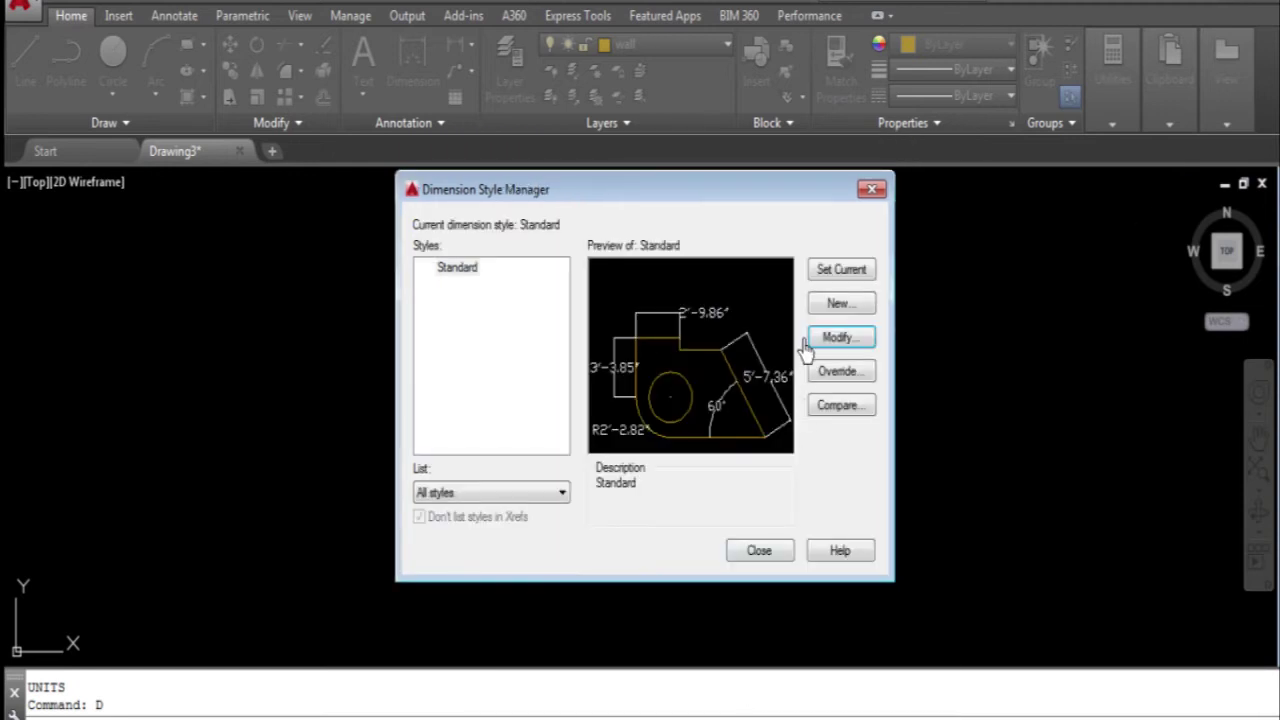
- Apply Times New Roman to the Standard text style and make Standard current
{"action": "left_click", "coordinate": [840, 340]}
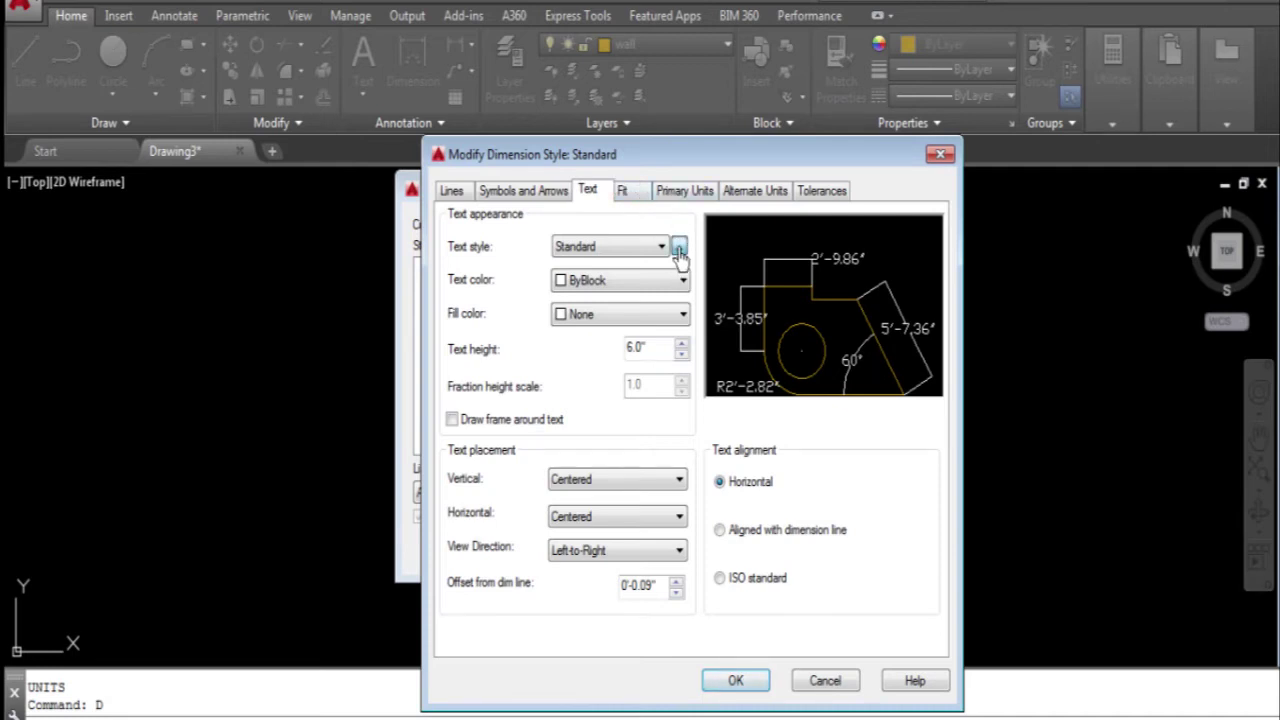
{"action": "left_click", "coordinate": [679, 247]}
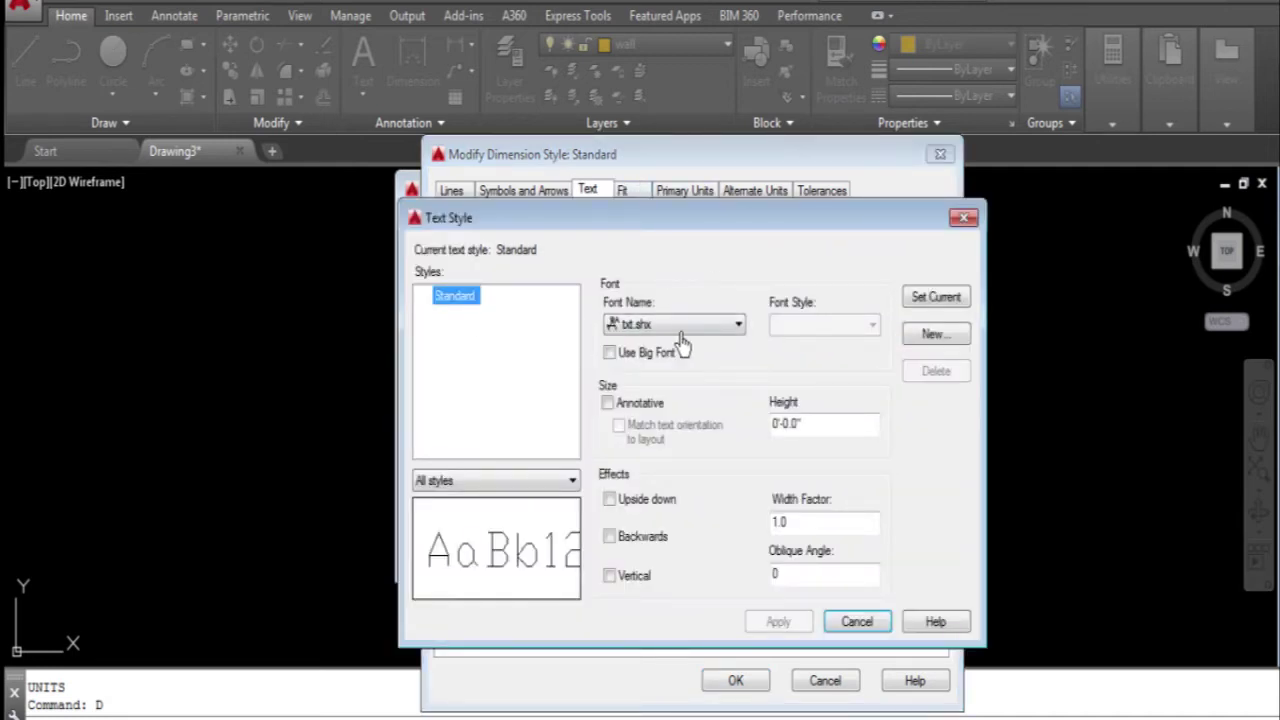
{"action": "left_click", "coordinate": [697, 326]}
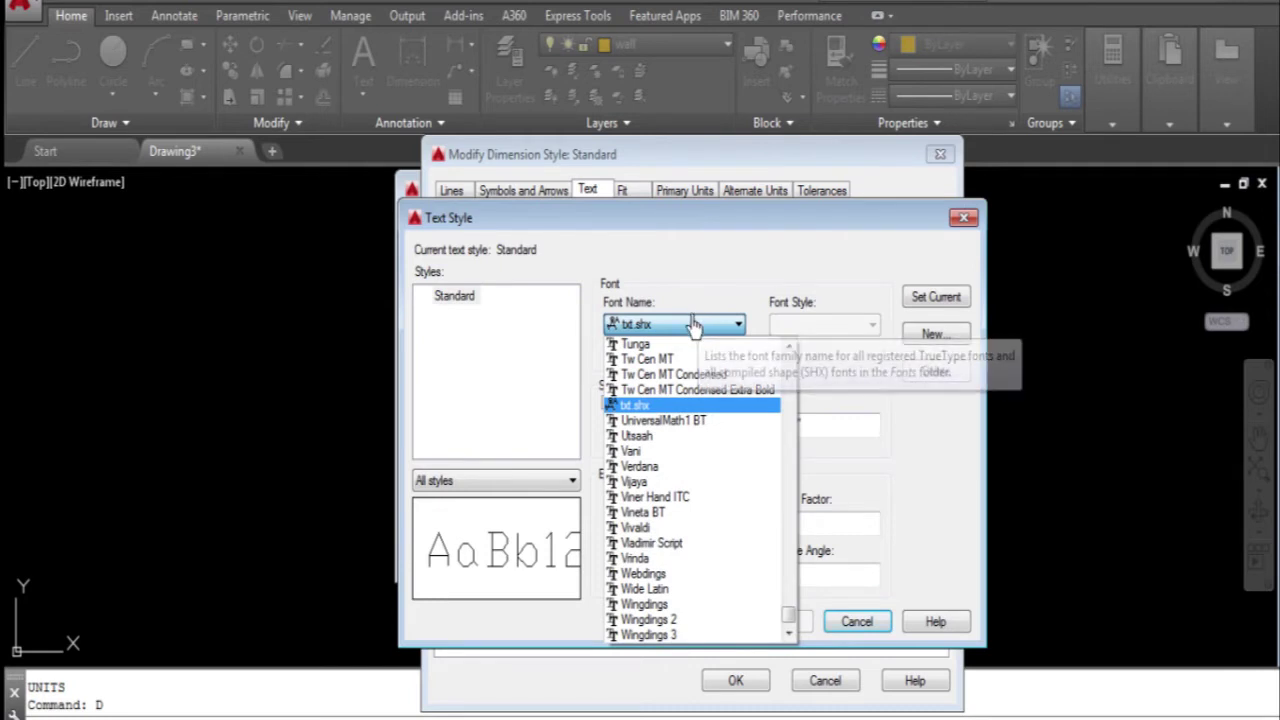
{"action": "key", "text": "t"}
{"action": "left_click", "coordinate": [690, 421]}
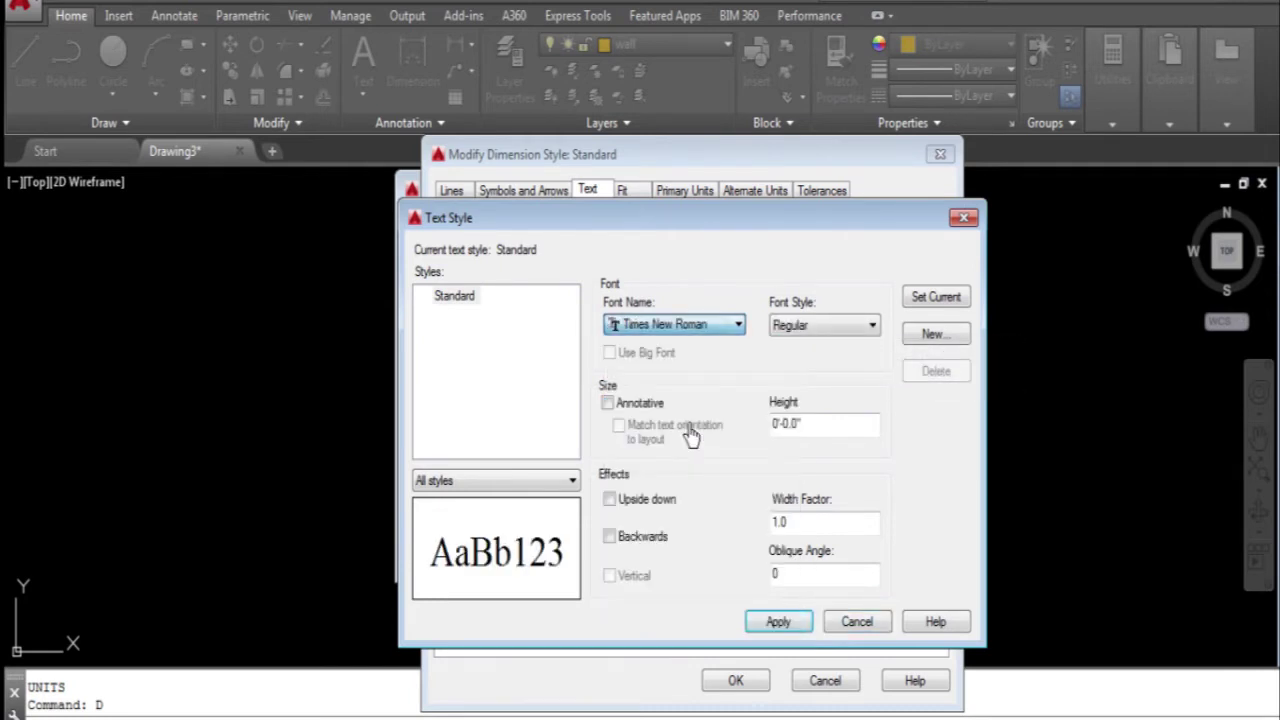
{"action": "left_click", "coordinate": [772, 626]}
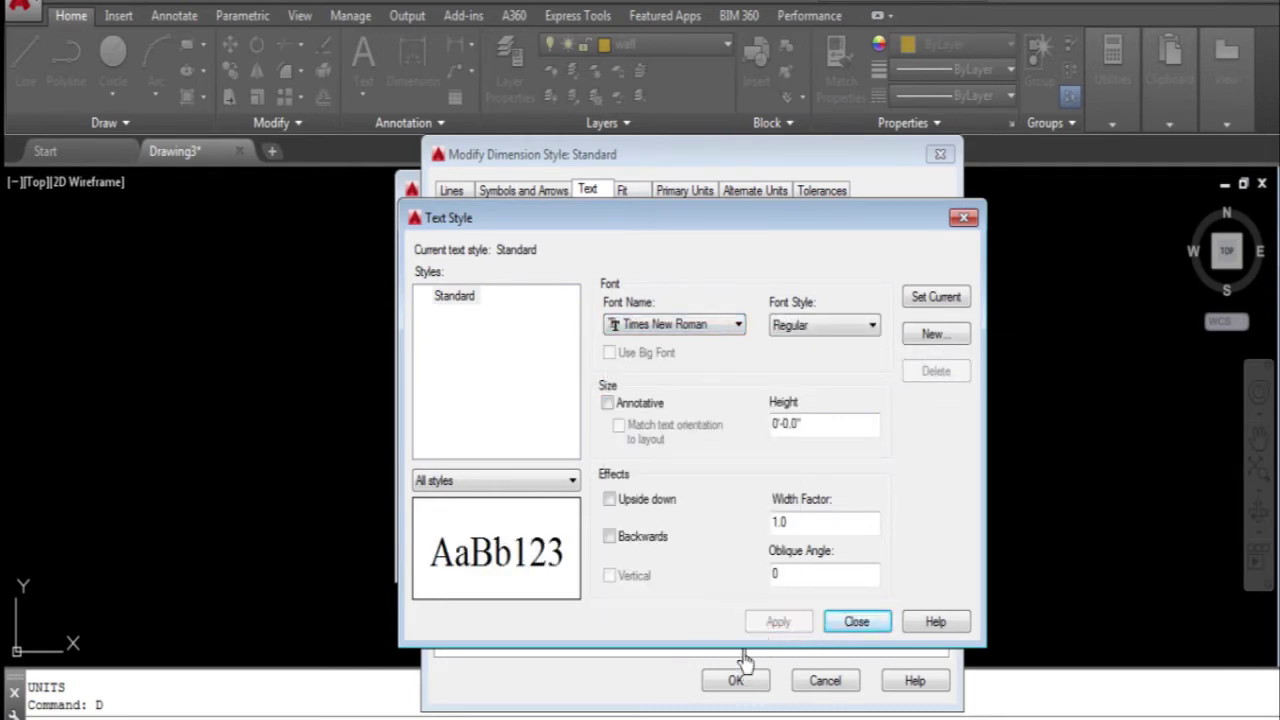
{"action": "left_click", "coordinate": [963, 217]}
{"action": "left_click", "coordinate": [735, 680]}
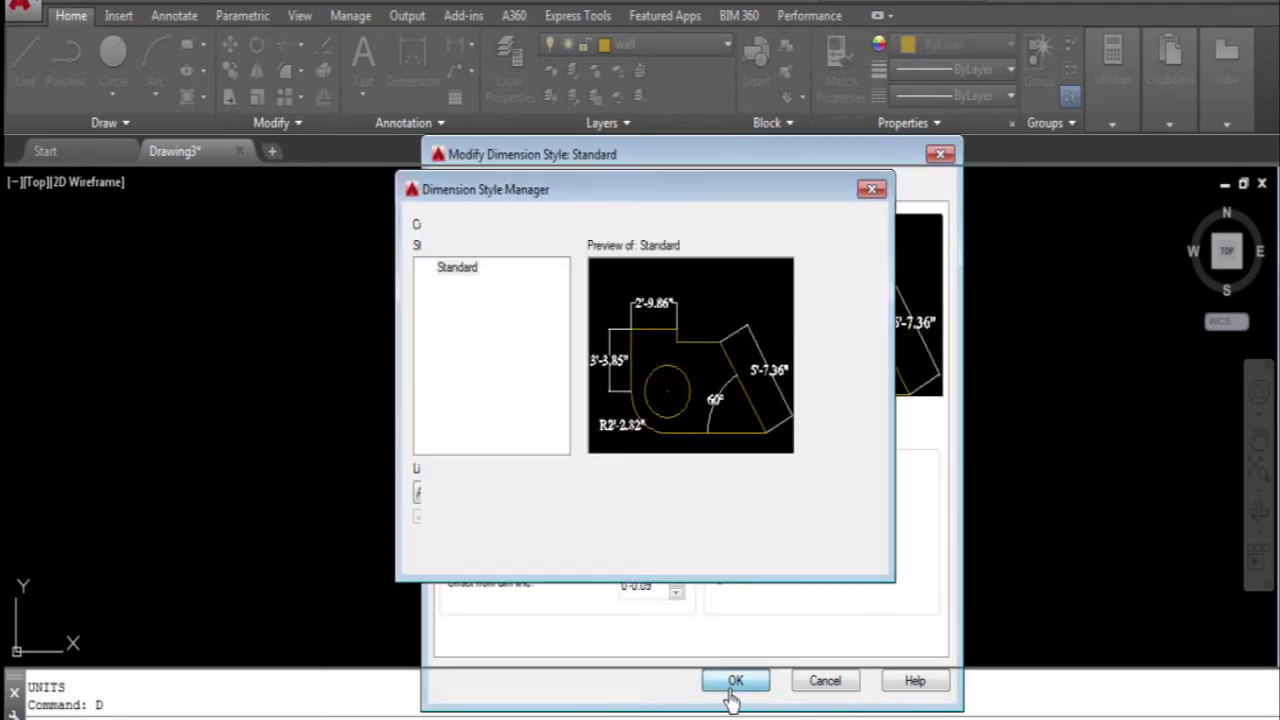
{"action": "left_click", "coordinate": [848, 272]}
{"action": "left_click", "coordinate": [871, 189]}
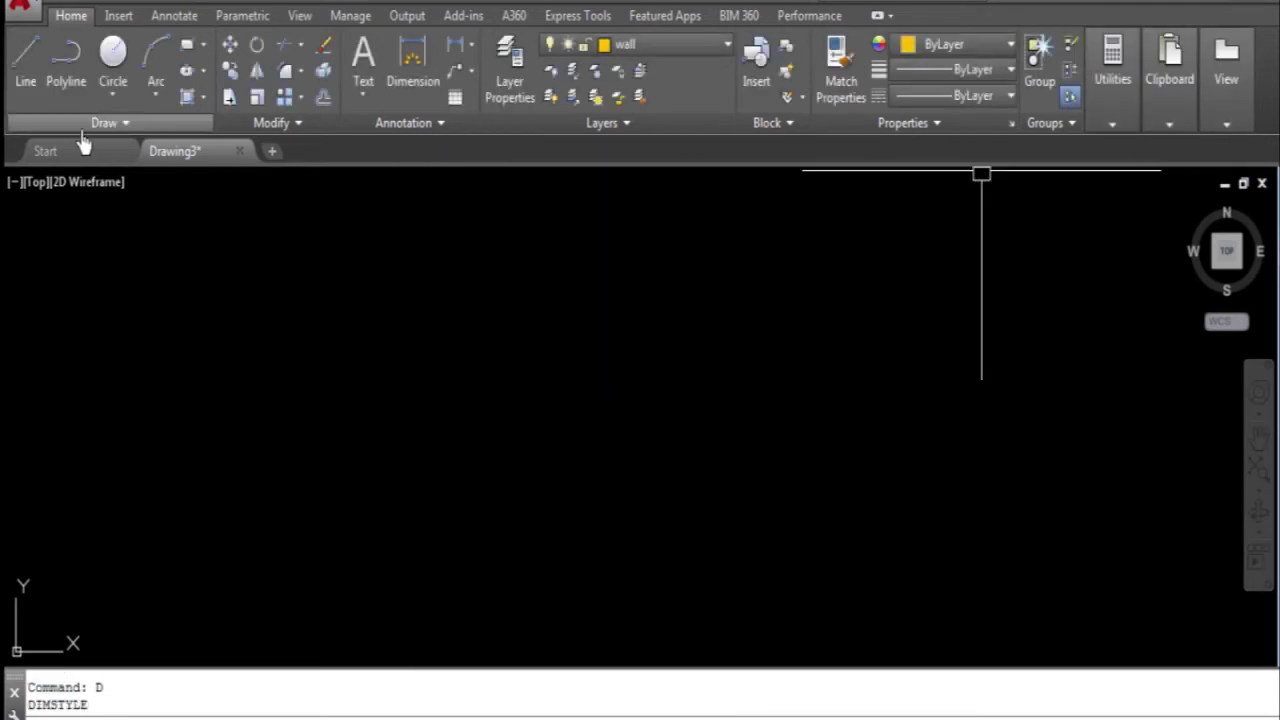
- Set the drawing limits from 0,0 to 50',50' with the LIMITS command
{"action": "left_click", "coordinate": [22, 58]}
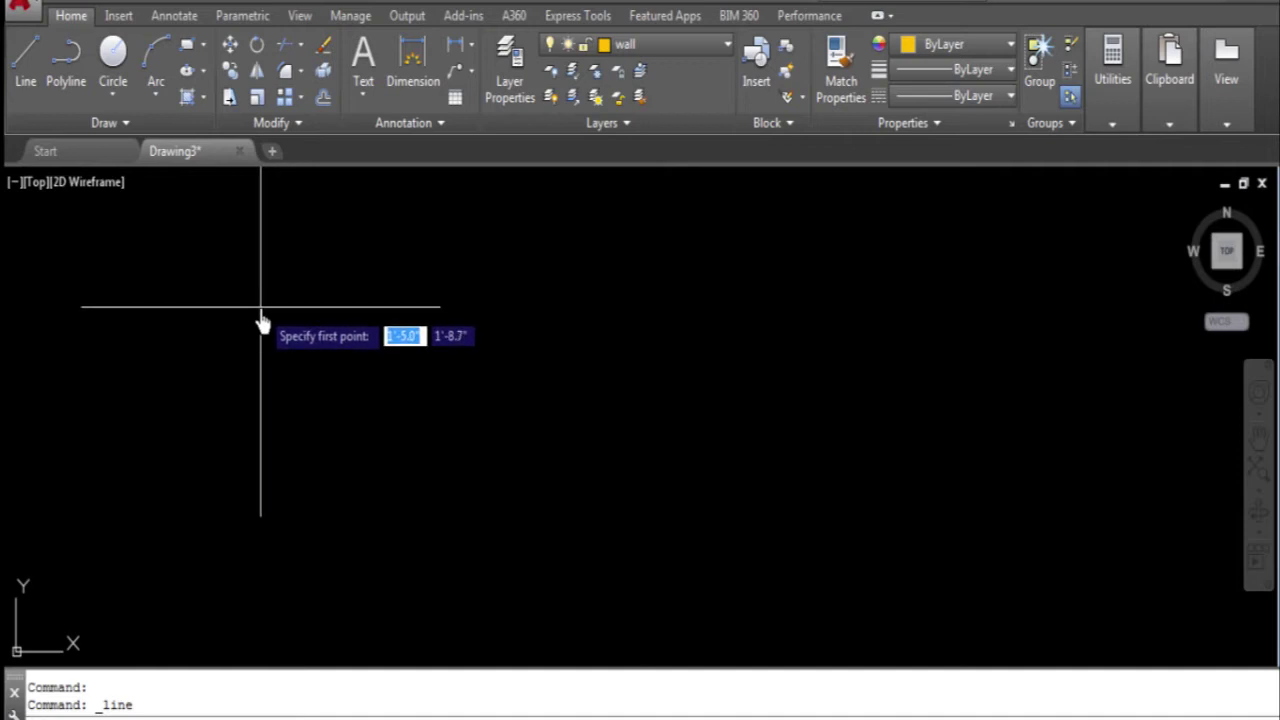
{"action": "key", "text": "Escape"}
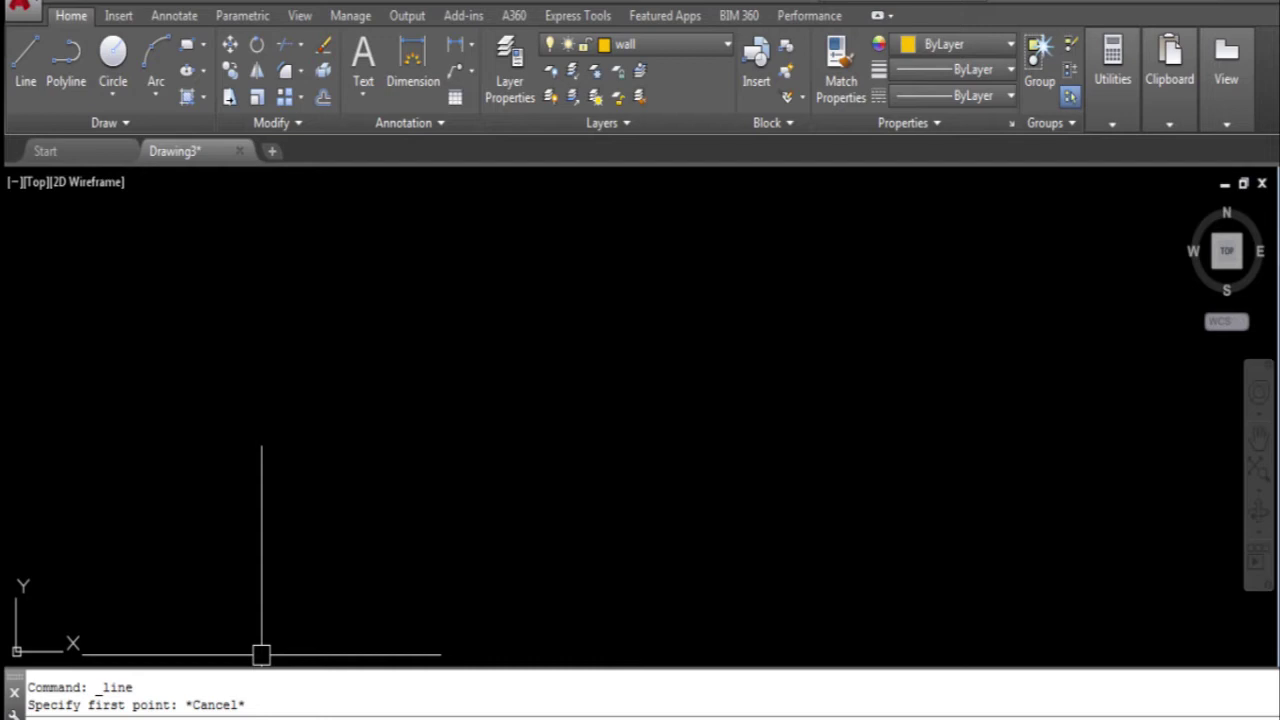
{"action": "type", "text": "limits"}
{"action": "key", "text": "Return"}
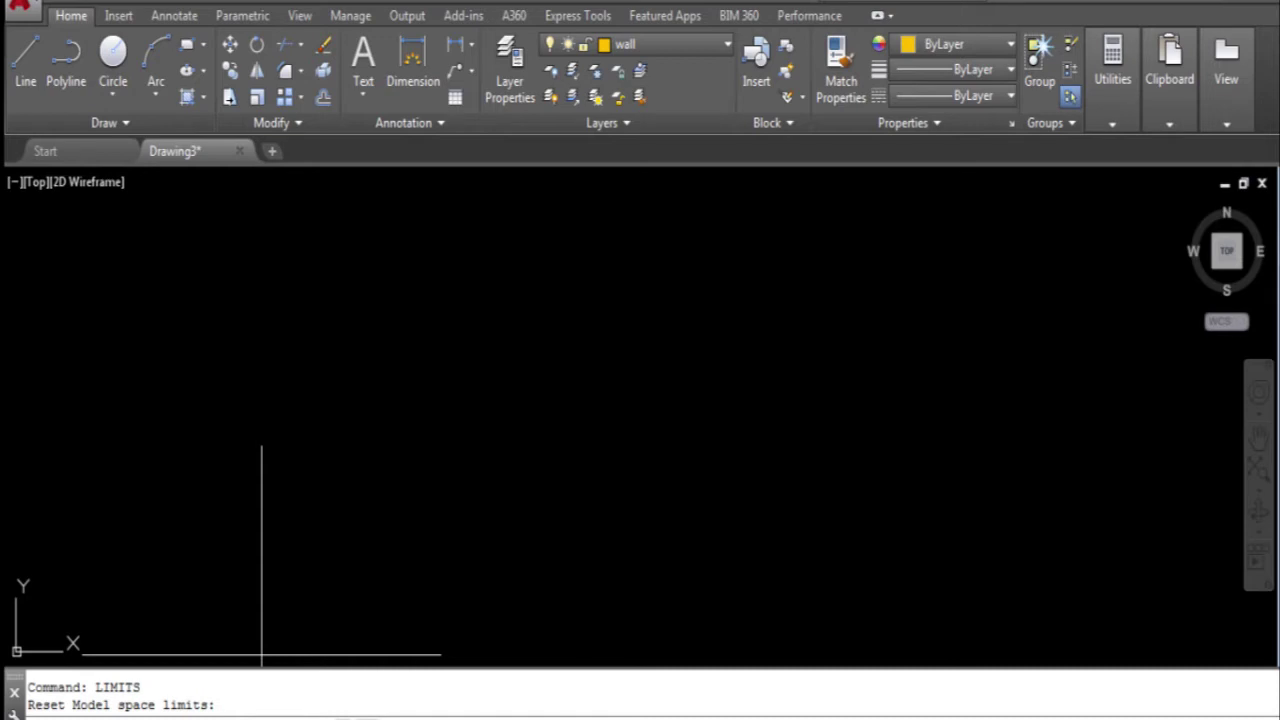
{"action": "type", "text": "0,0"}
{"action": "key", "text": "Return"}
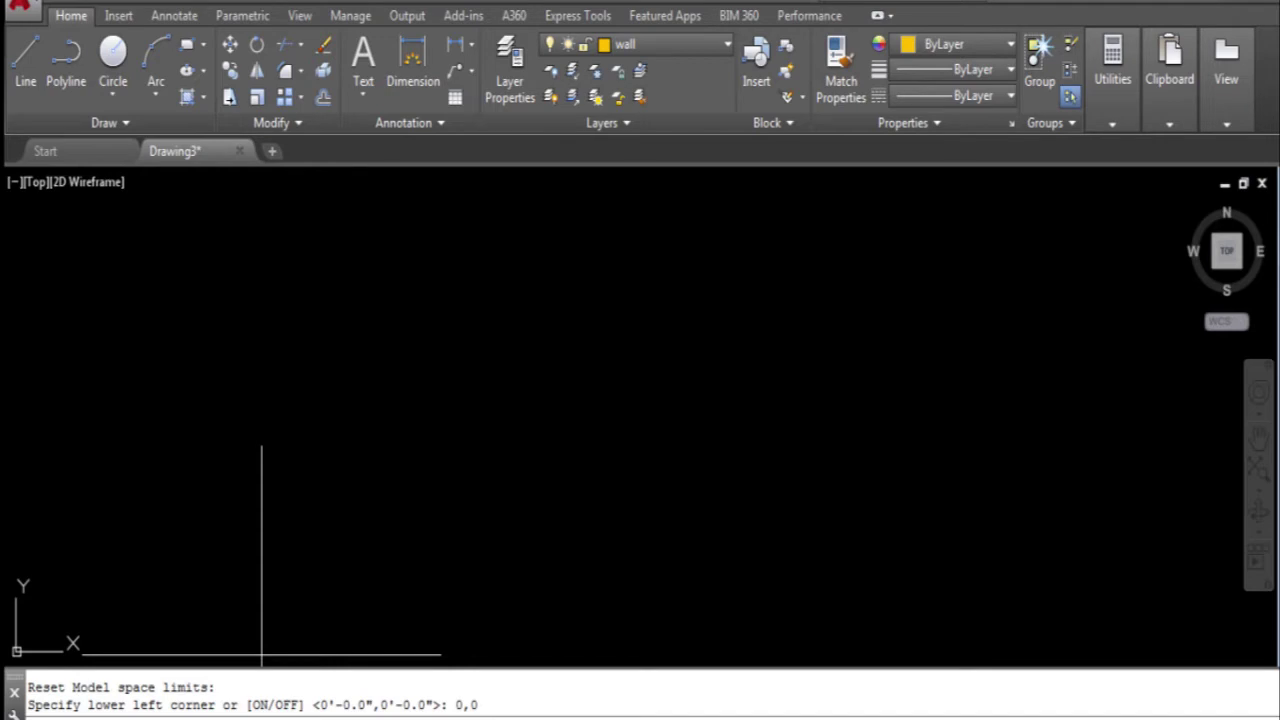
{"action": "key", "text": "Return"}
{"action": "type", "text": "50',50'"}
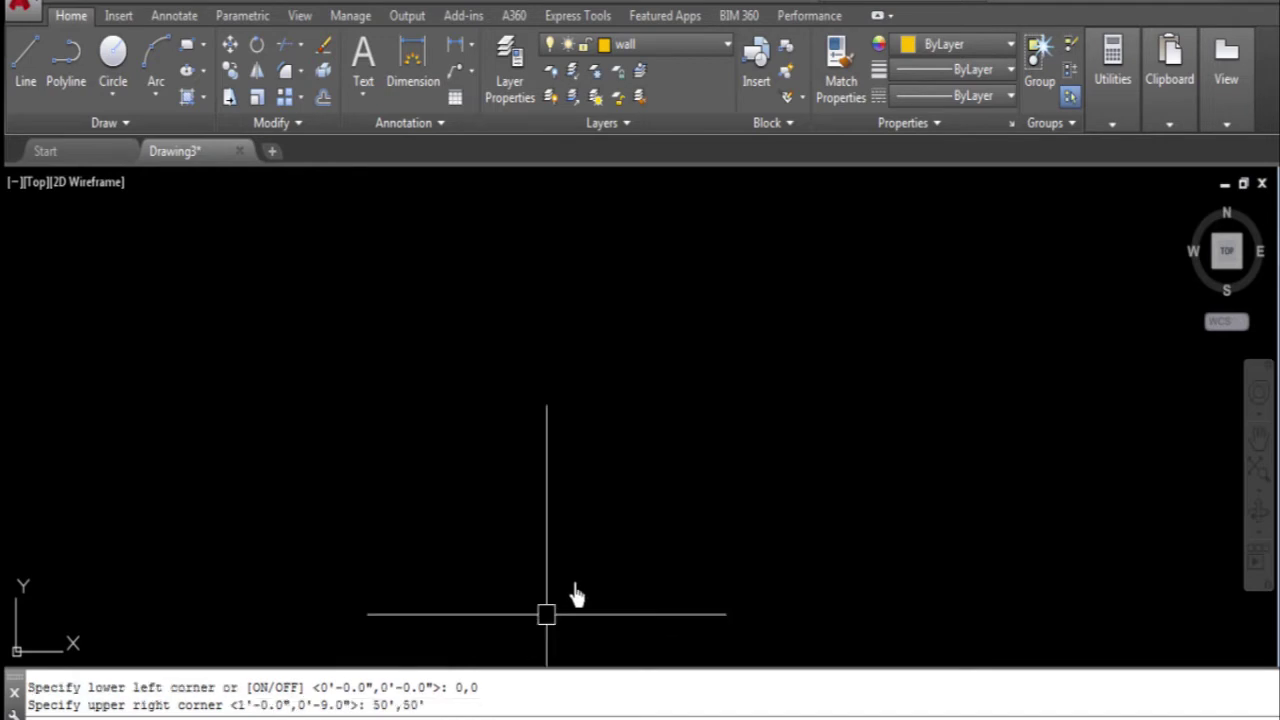
{"action": "type", "text": "z"}
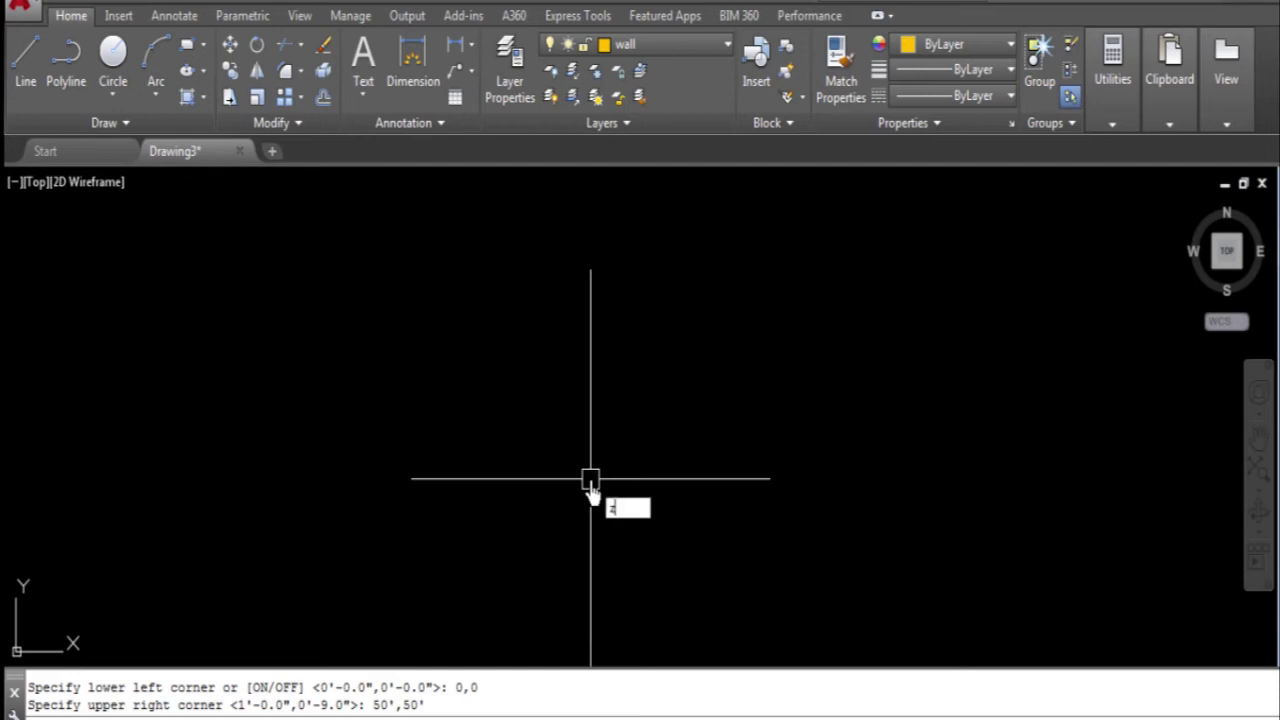
- Zoom to show all of the drawing limits
{"action": "key", "text": "Return"}
{"action": "type", "text": "a"}
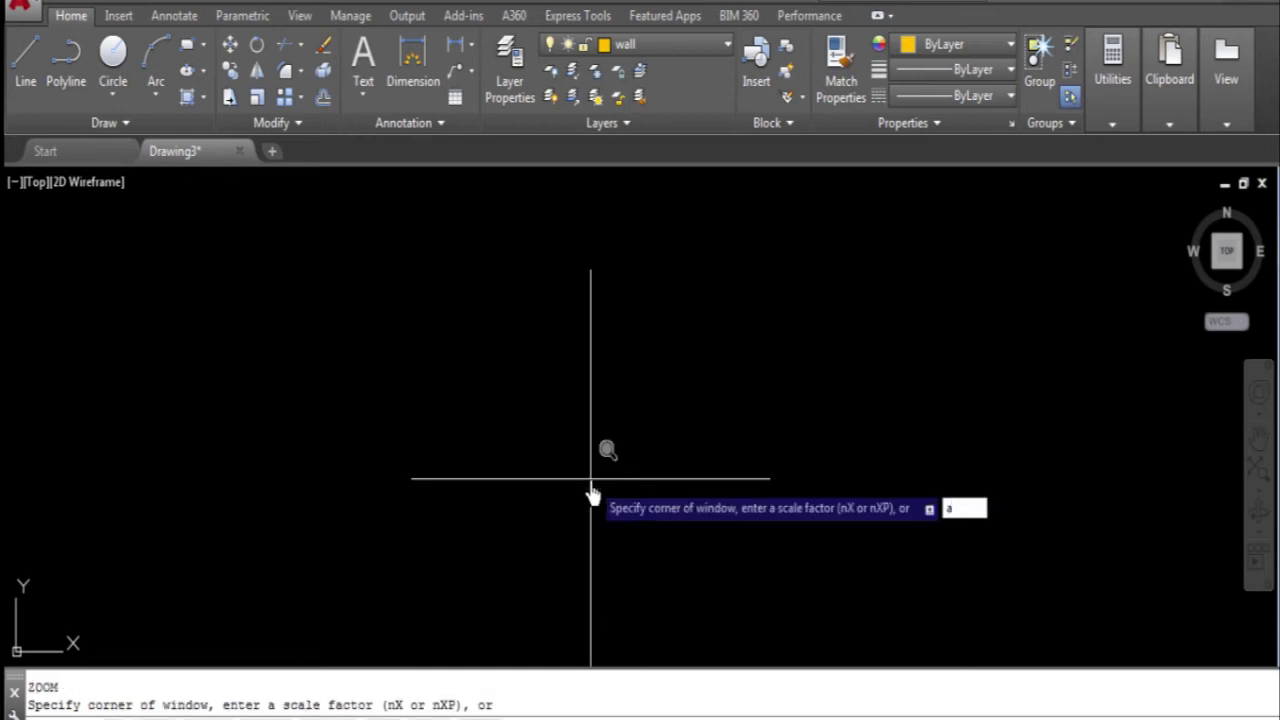
{"action": "key", "text": "Return"}
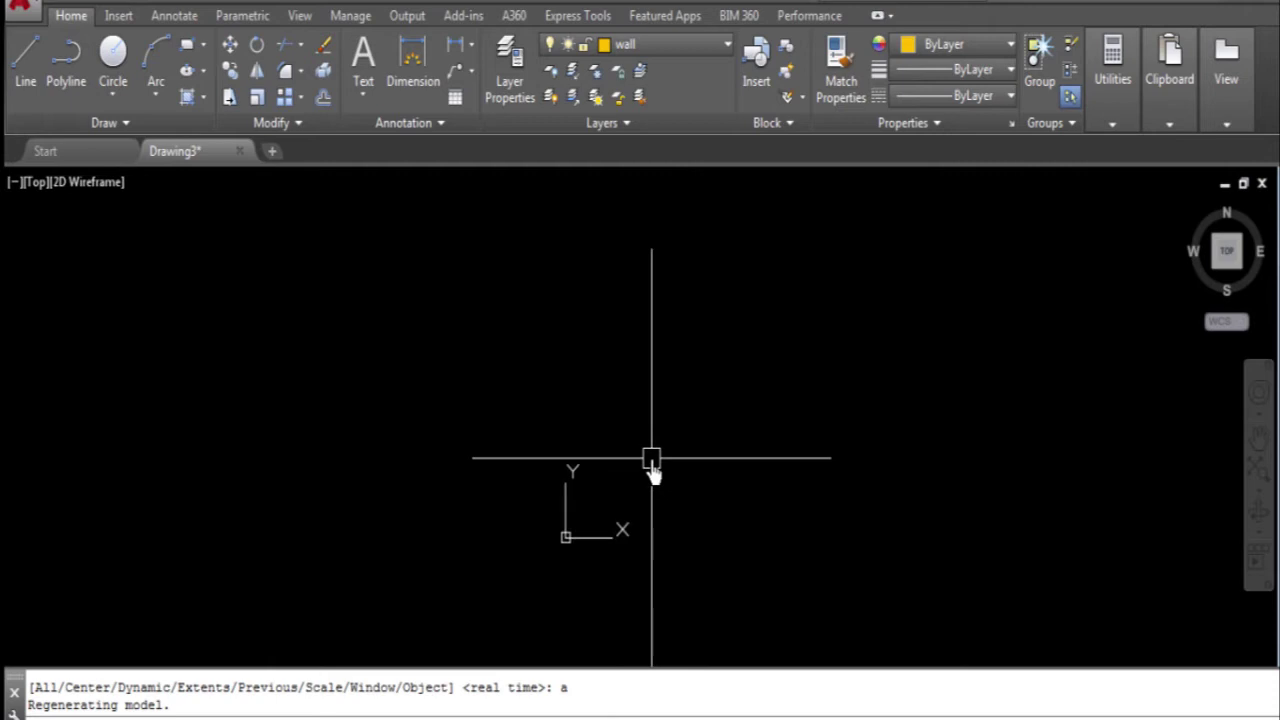
- With Ortho on, draw the outline's 36' horizontal side and 50' vertical side
{"action": "left_click", "coordinate": [30, 52]}
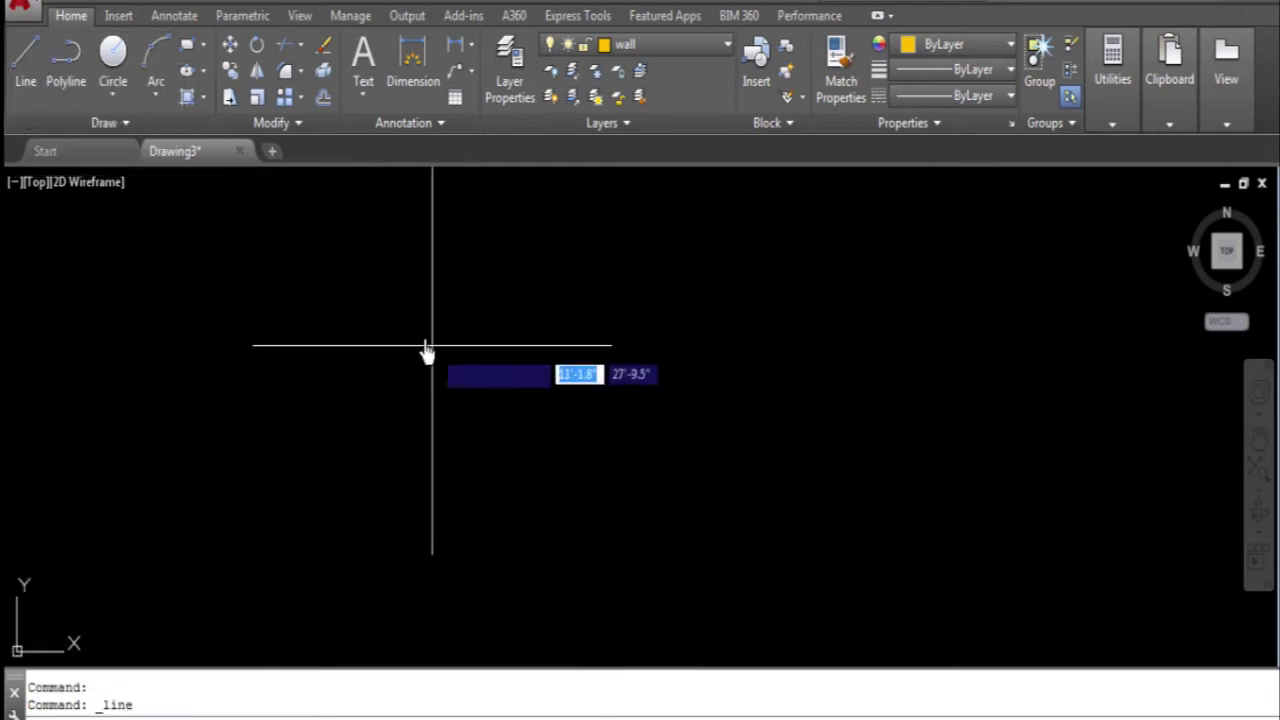
{"action": "left_click", "coordinate": [398, 228]}
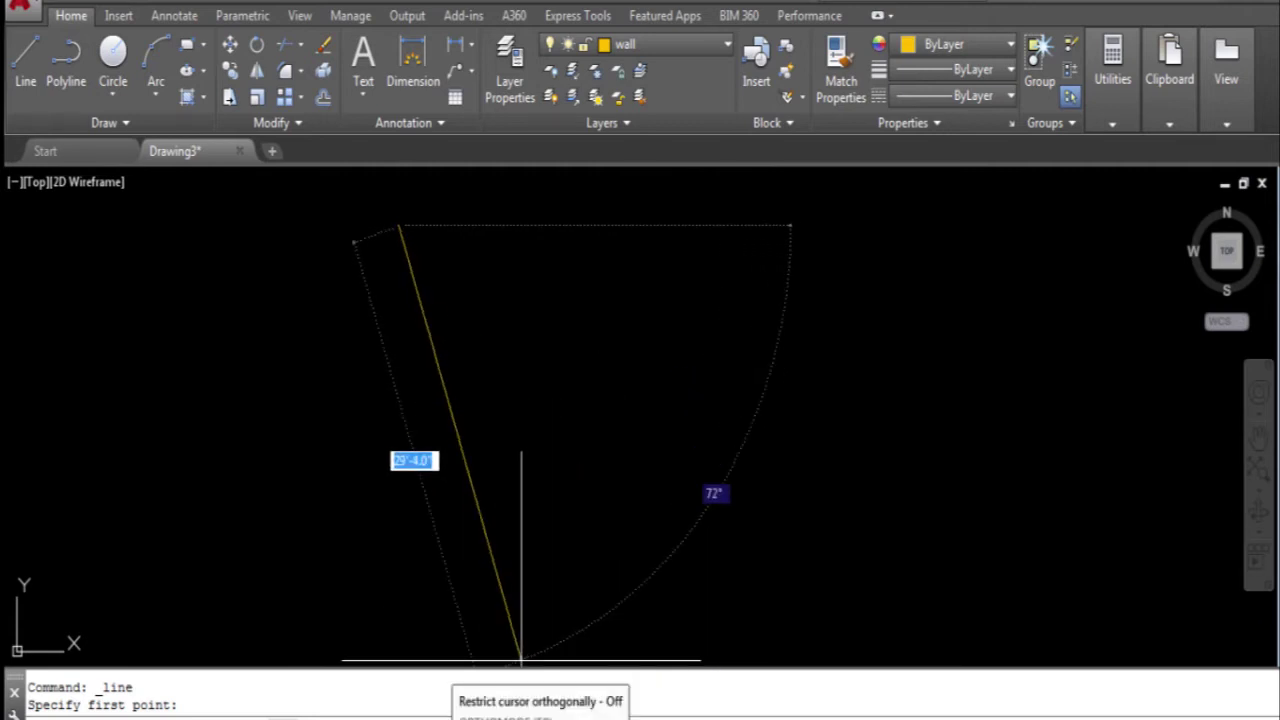
{"action": "left_click", "coordinate": [520, 715]}
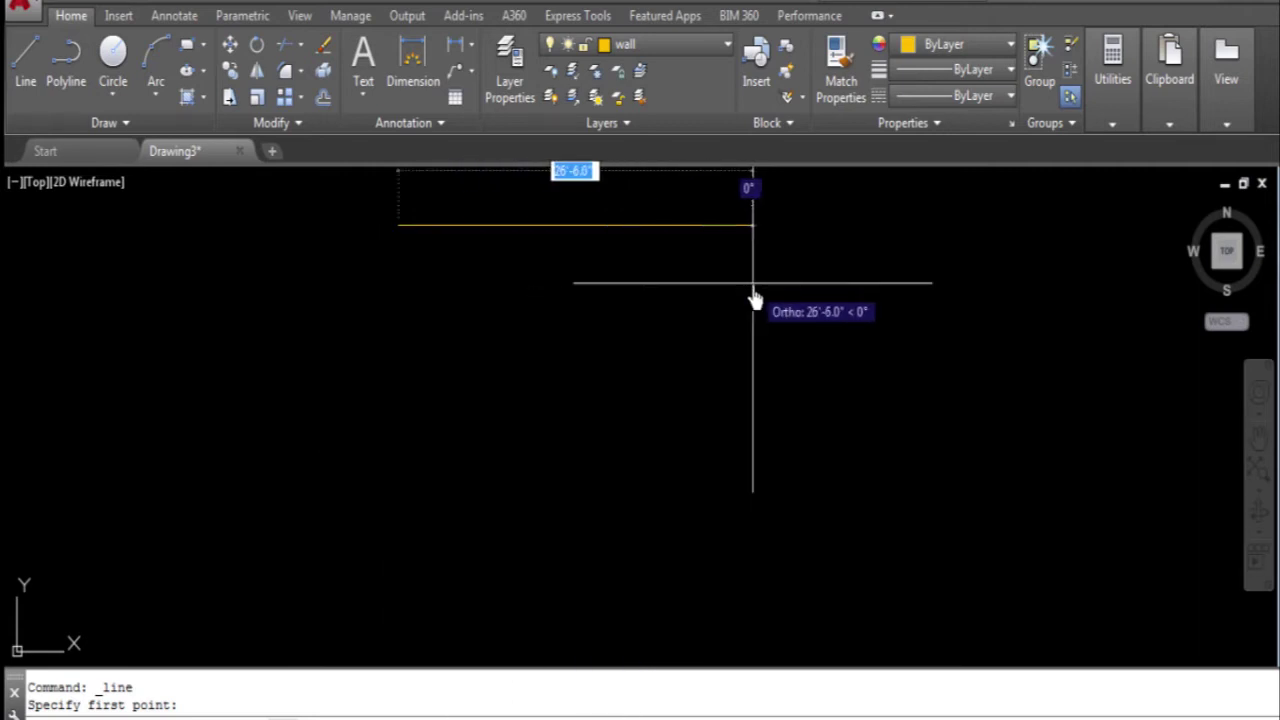
{"action": "type", "text": "2"}
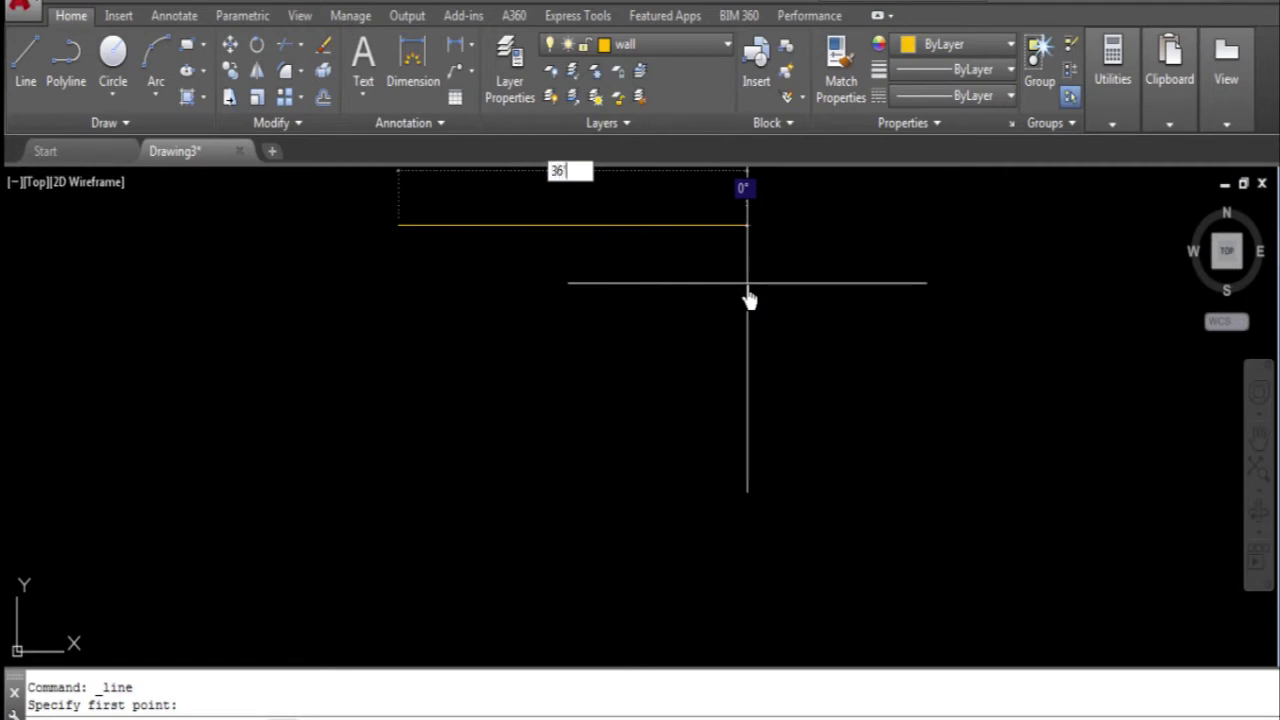
{"action": "key", "text": "Return"}
{"action": "scroll", "coordinate": [623, 351], "scroll_direction": "down", "scroll_amount": 3}
{"action": "scroll", "coordinate": [688, 472], "scroll_direction": "up", "scroll_amount": 2}
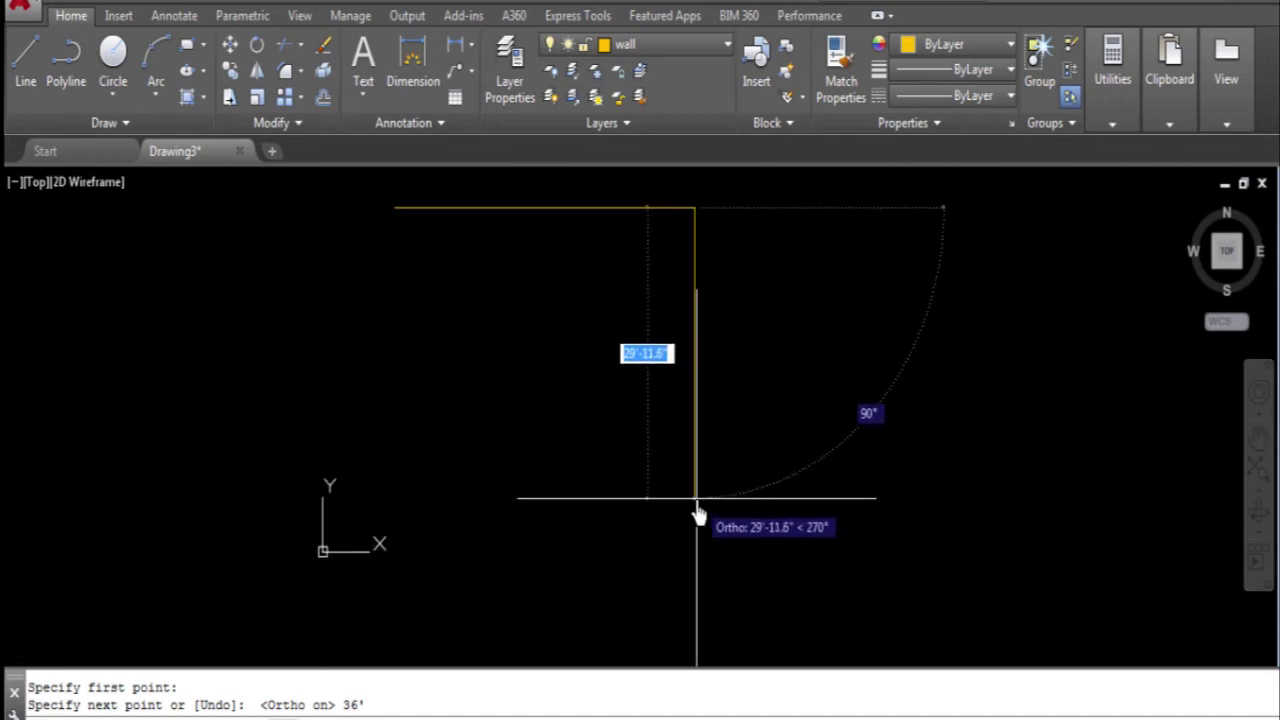
{"action": "type", "text": "50"}
{"action": "key", "text": "Return"}
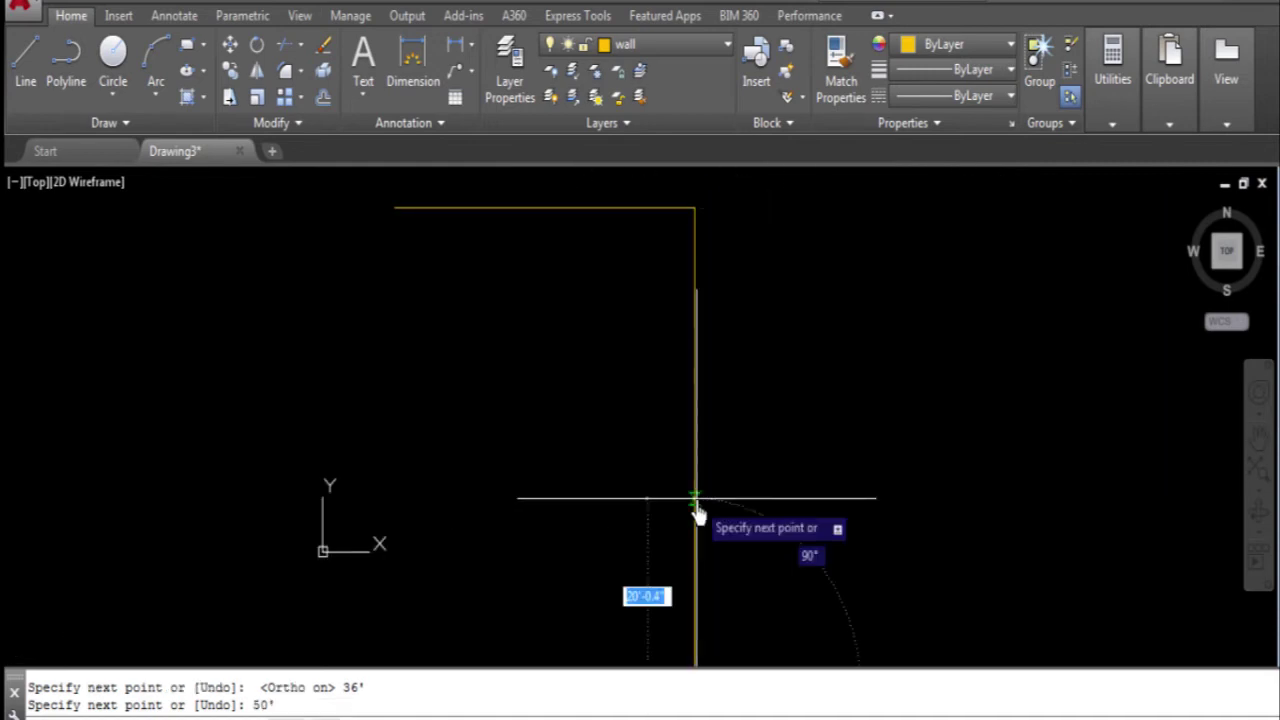
- Add the second 36' side and close the rectangle
{"action": "scroll", "coordinate": [690, 540], "scroll_direction": "down", "scroll_amount": 2}
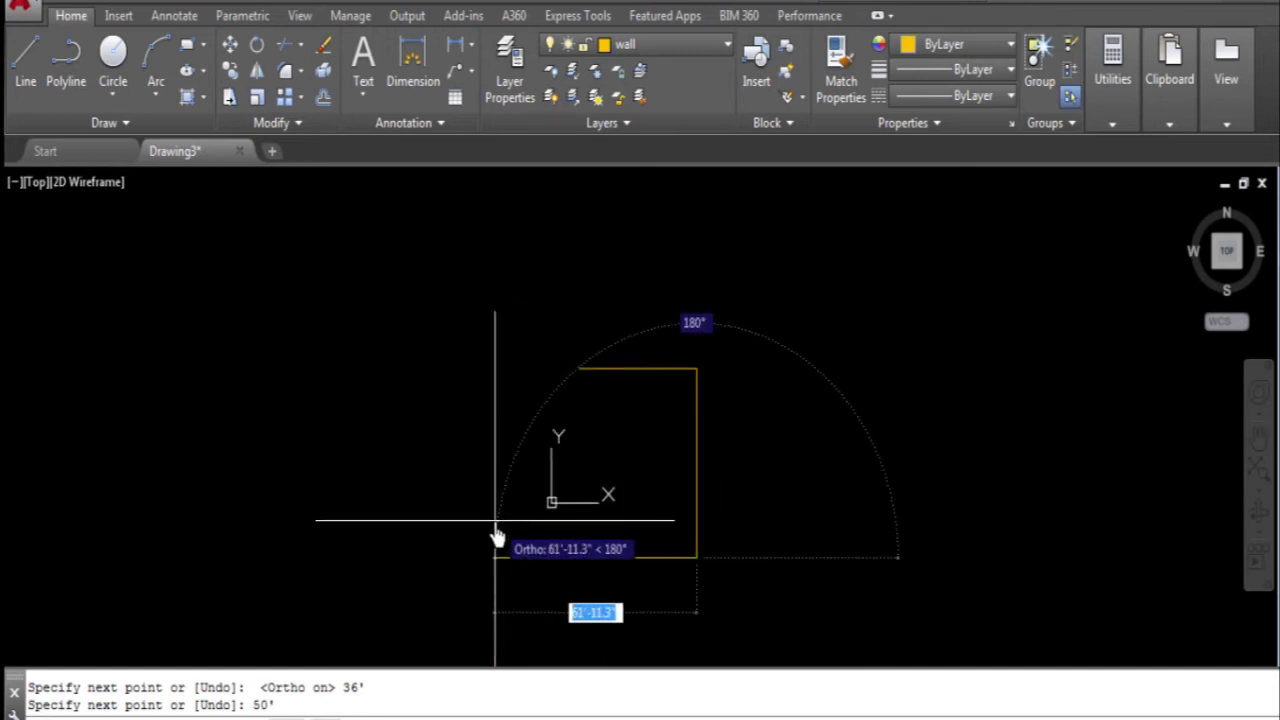
{"action": "type", "text": "36"}
{"action": "key", "text": "Return"}
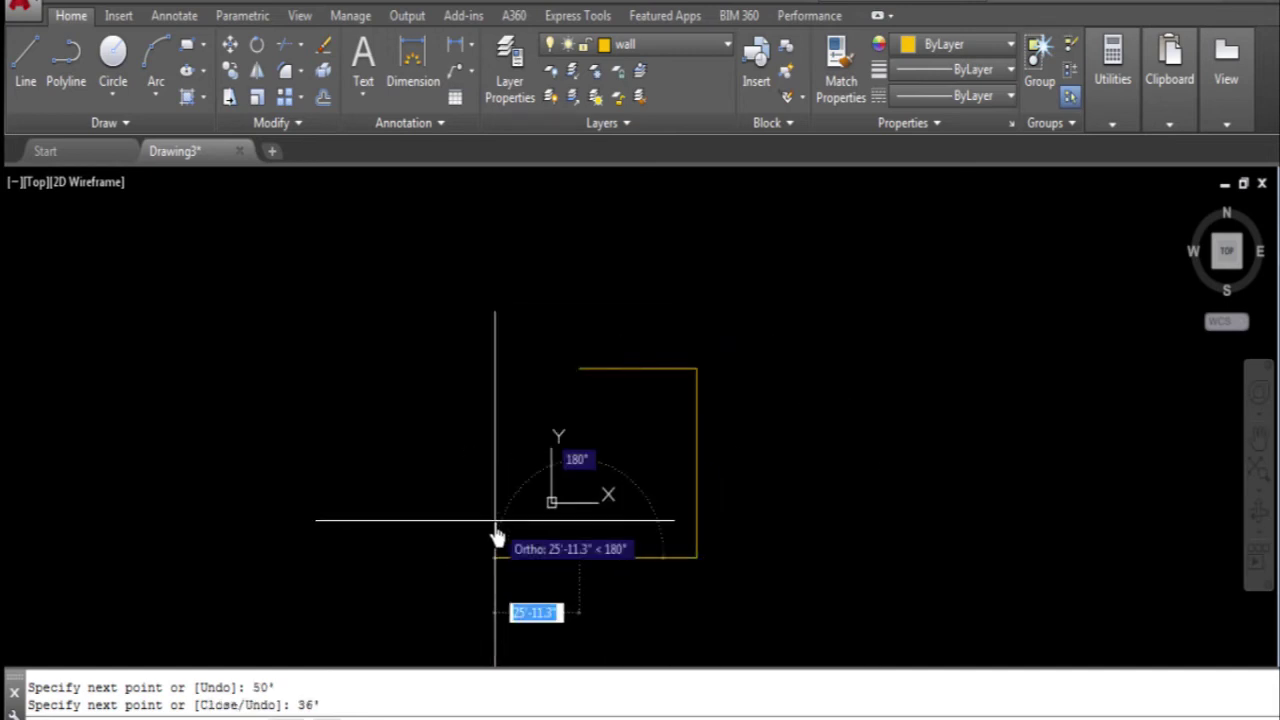
{"action": "right_click", "coordinate": [564, 300]}
{"action": "left_click", "coordinate": [606, 384]}
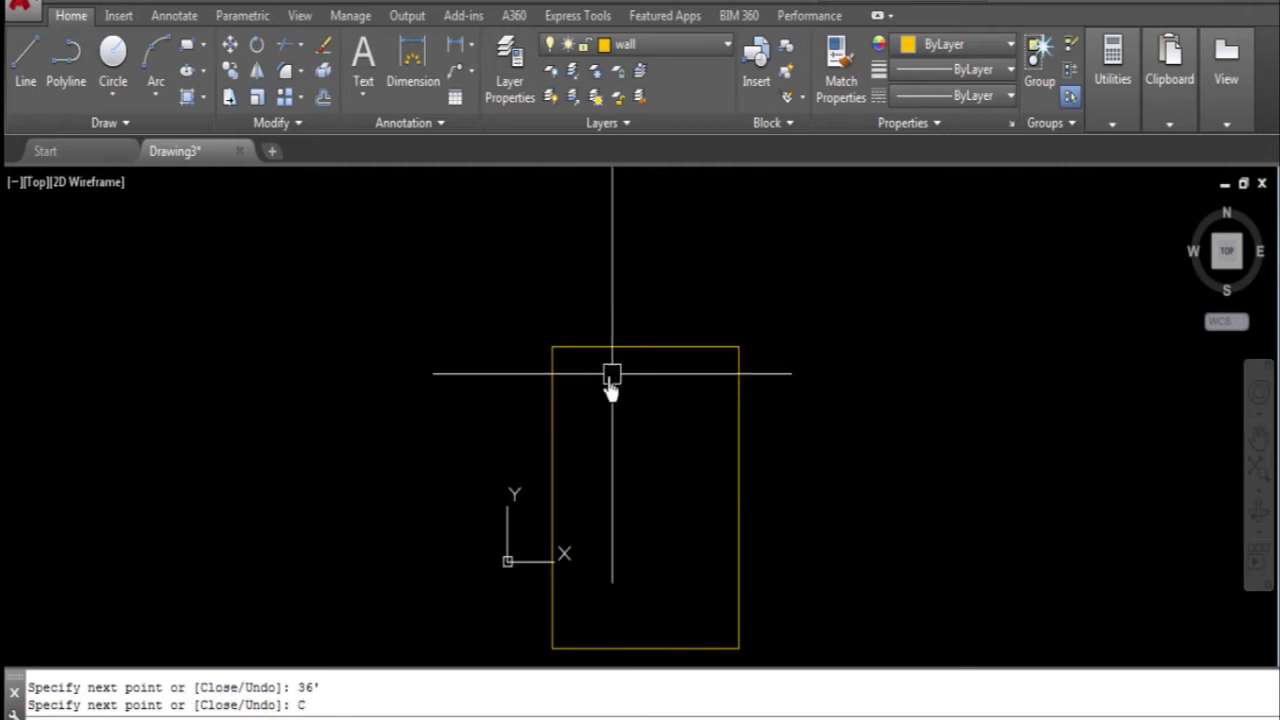
{"action": "left_click", "coordinate": [302, 16]}
{"action": "left_click", "coordinate": [72, 16]}
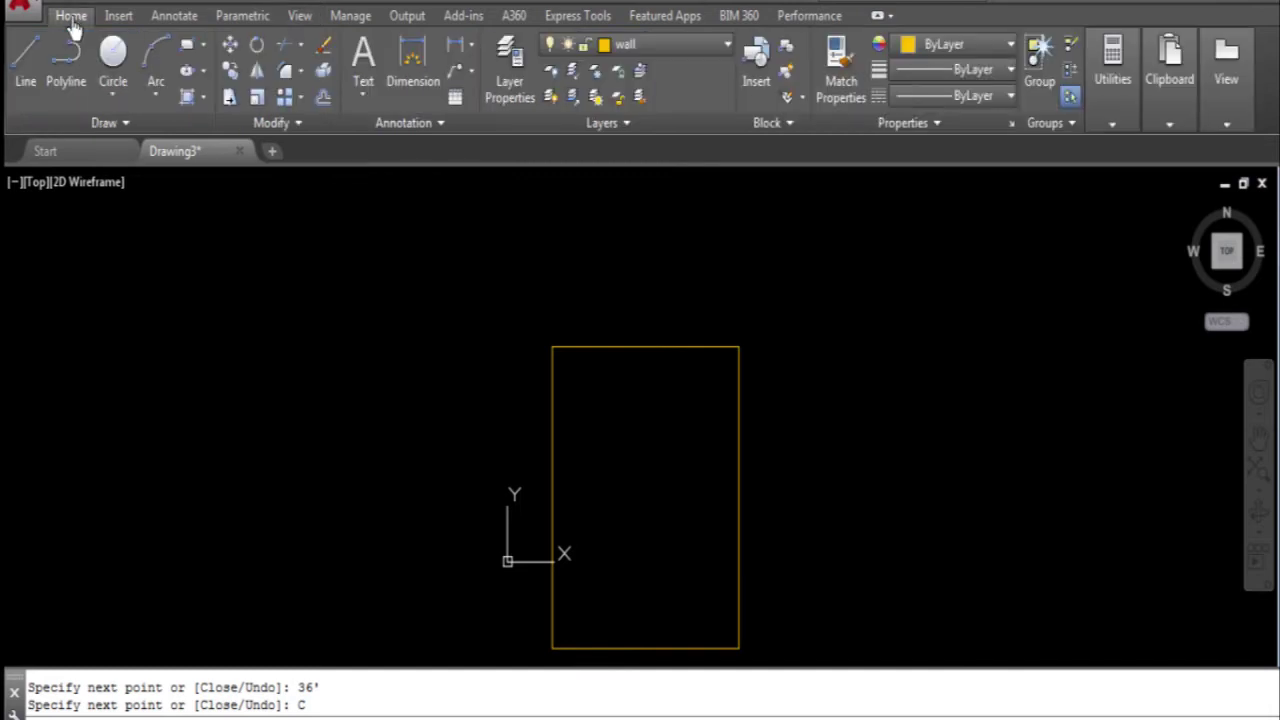
{"action": "left_click", "coordinate": [127, 6]}
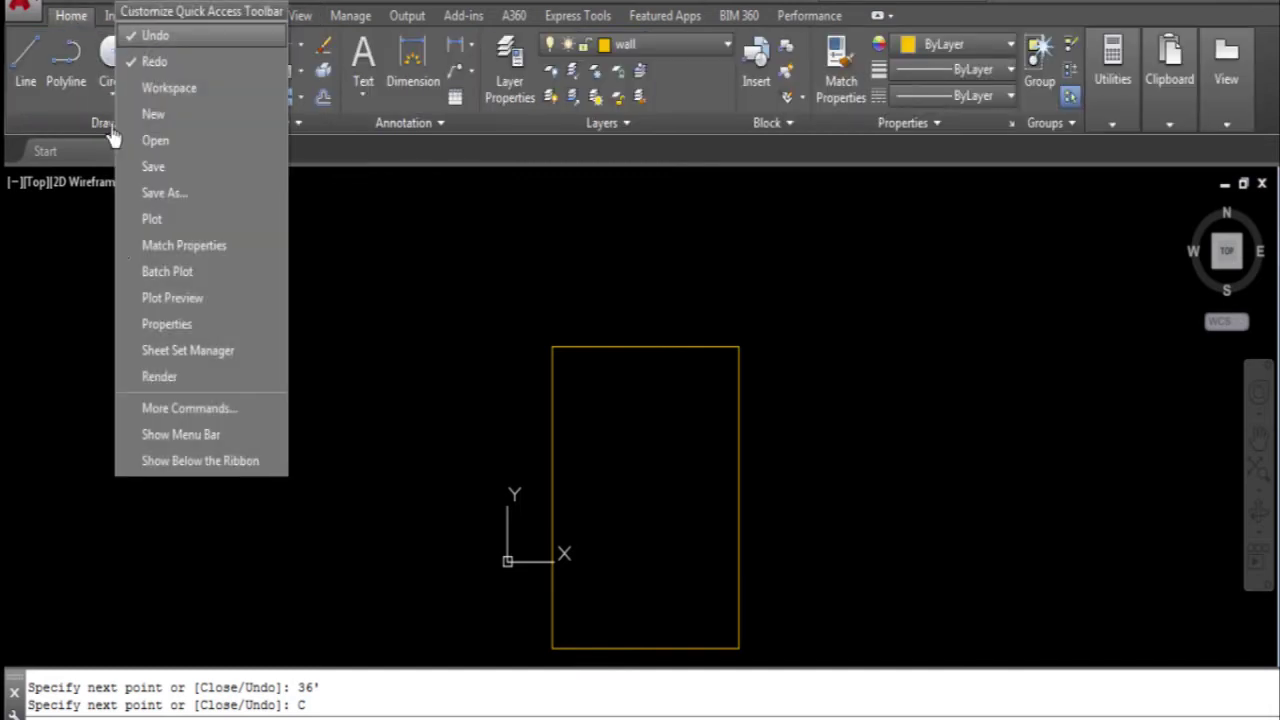
{"action": "left_click", "coordinate": [188, 432]}
{"action": "left_click", "coordinate": [147, 15]}
{"action": "mouse_move", "coordinate": [176, 576]}
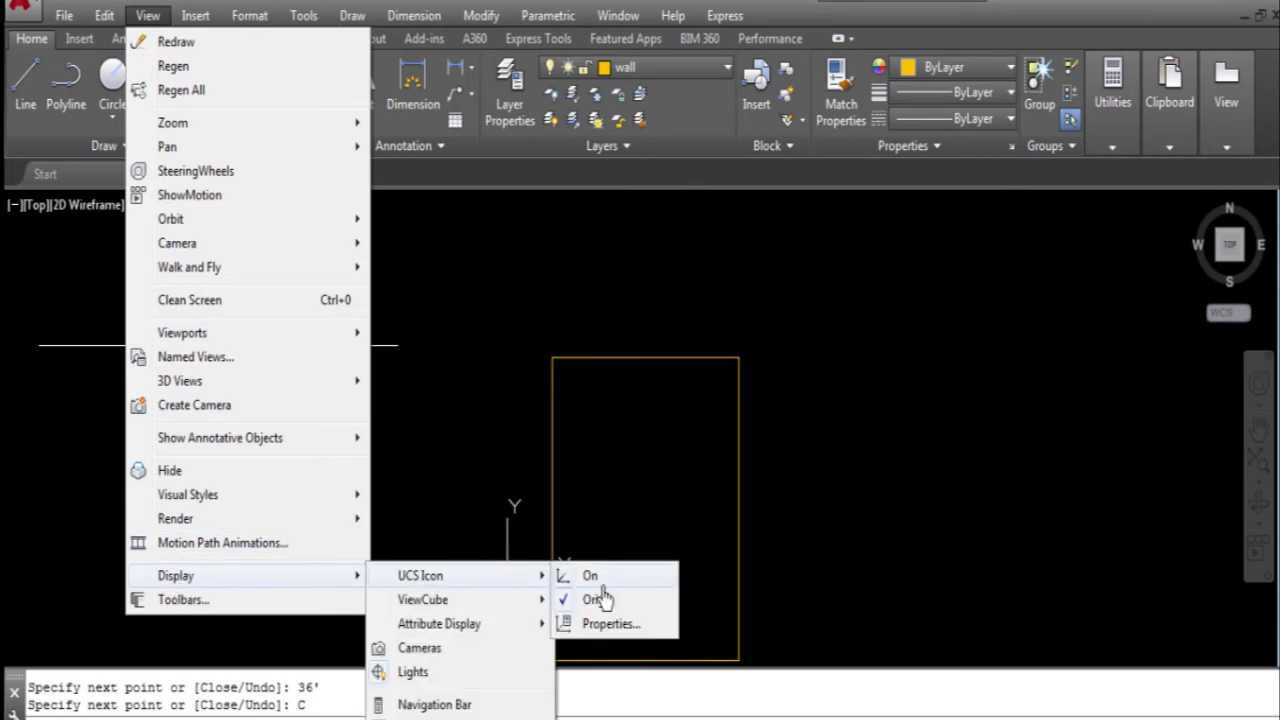
{"action": "left_click", "coordinate": [593, 600]}
{"action": "middle_click_drag", "start_coordinate": [707, 563], "coordinate": [658, 495]}
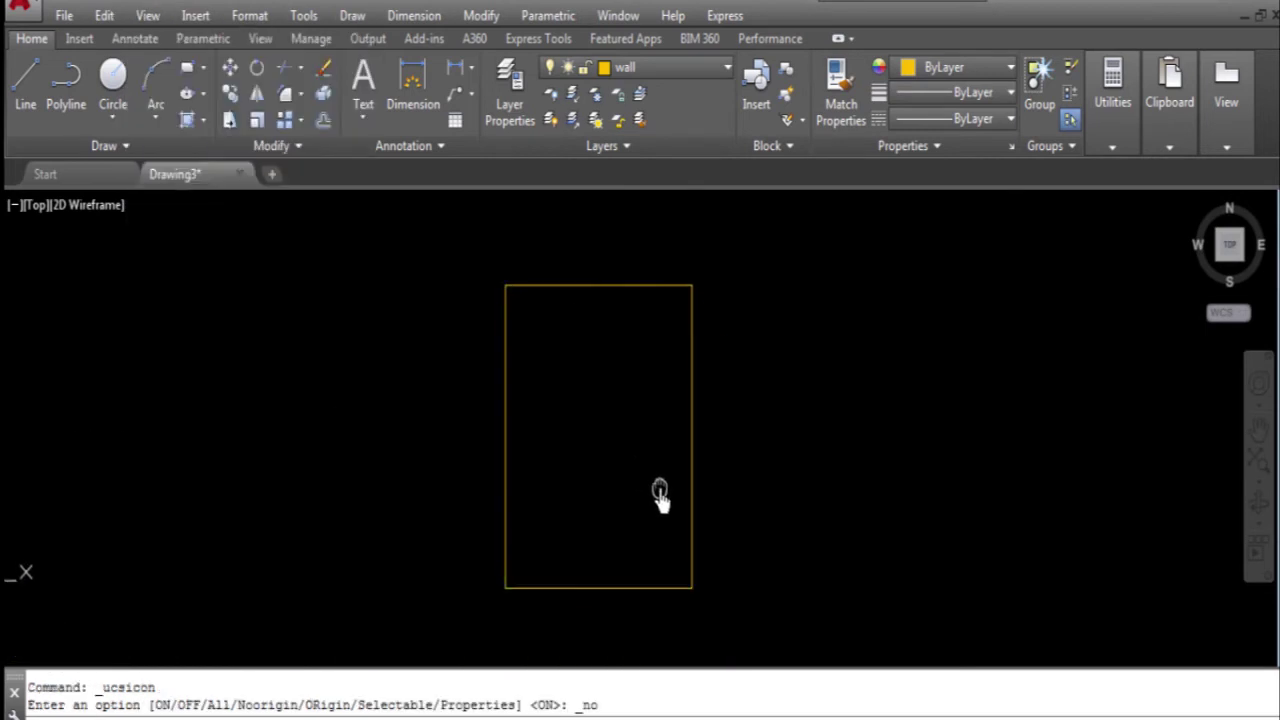
{"action": "middle_click_drag", "start_coordinate": [757, 428], "coordinate": [700, 408]}
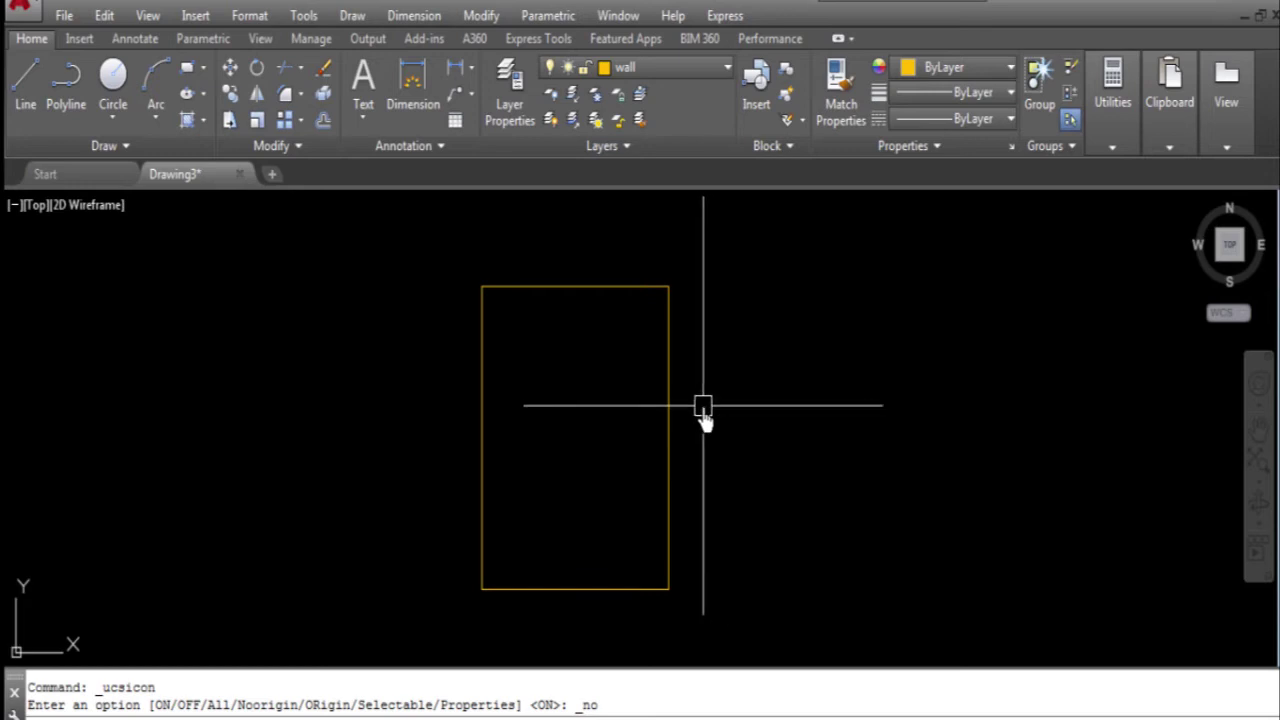
- Offset the left and right edges 4' inward
{"action": "type", "text": "o"}
{"action": "key", "text": "Return"}
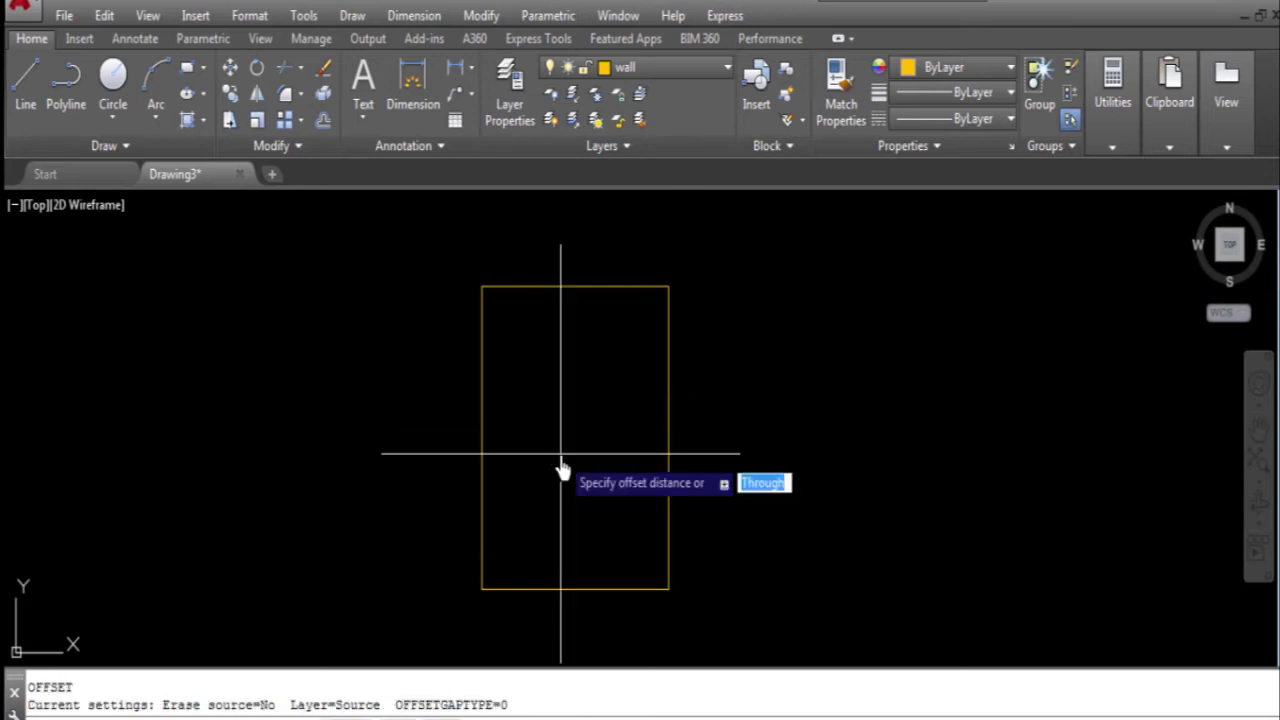
{"action": "type", "text": "4"}
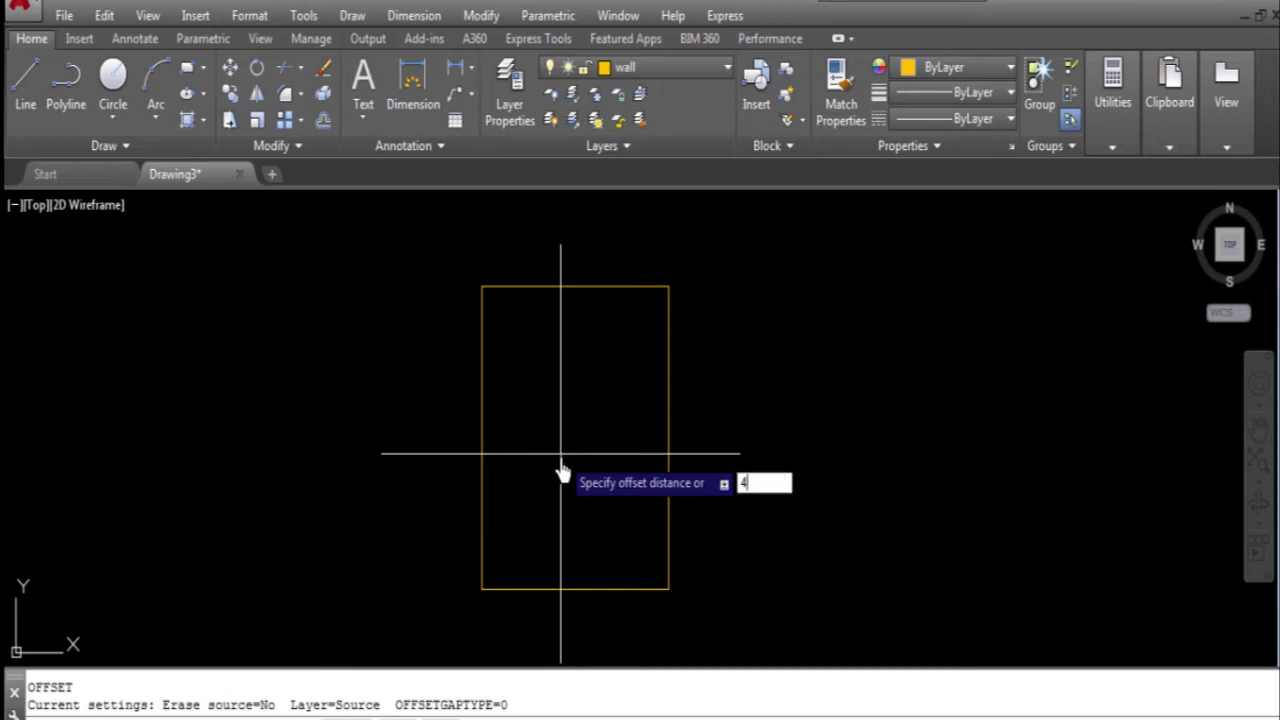
{"action": "key", "text": "Return"}
{"action": "left_click", "coordinate": [578, 421]}
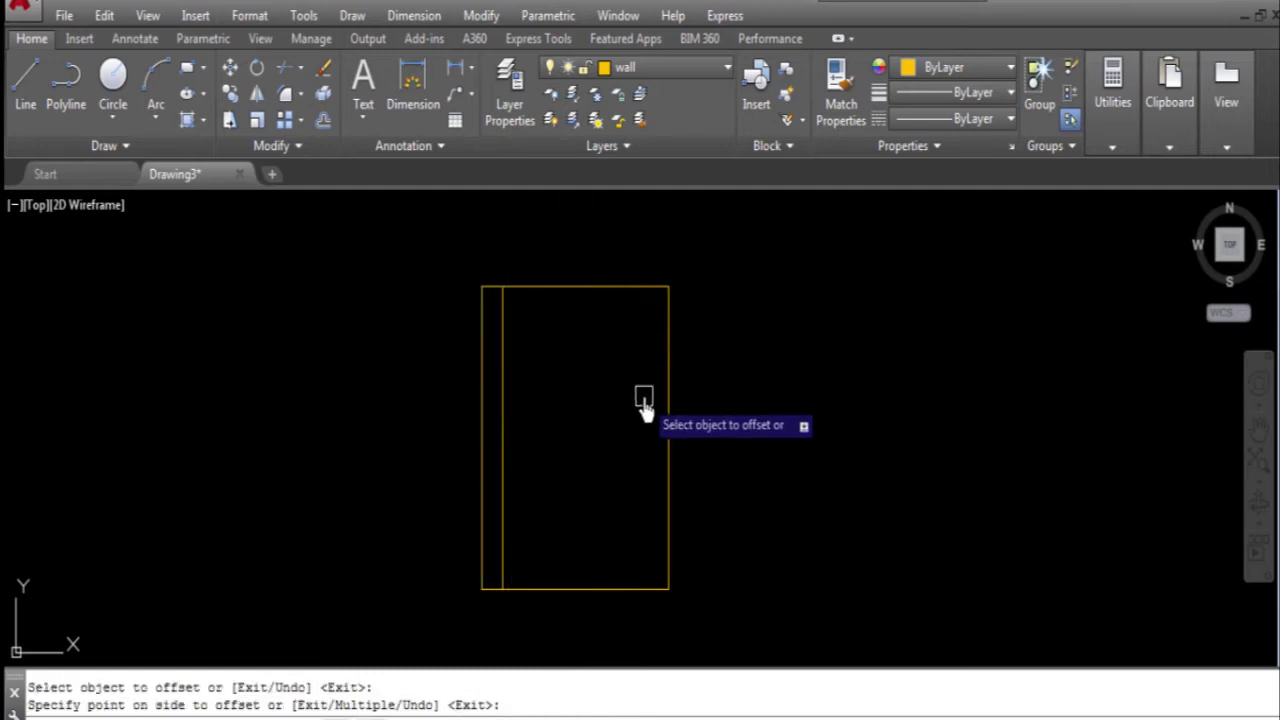
{"action": "left_click", "coordinate": [668, 420]}
{"action": "left_click", "coordinate": [607, 423]}
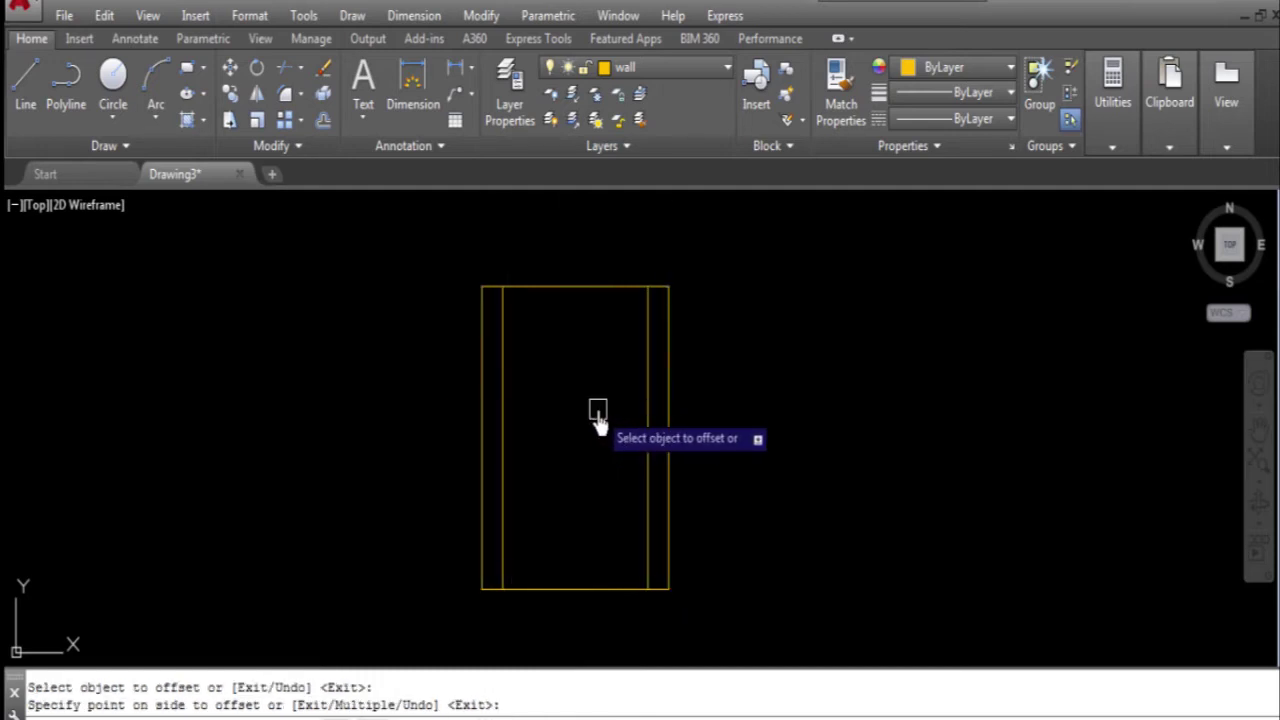
- Offset the top and bottom edges 5 units inward
{"action": "key", "text": "Return"}
{"action": "key", "text": "Return"}
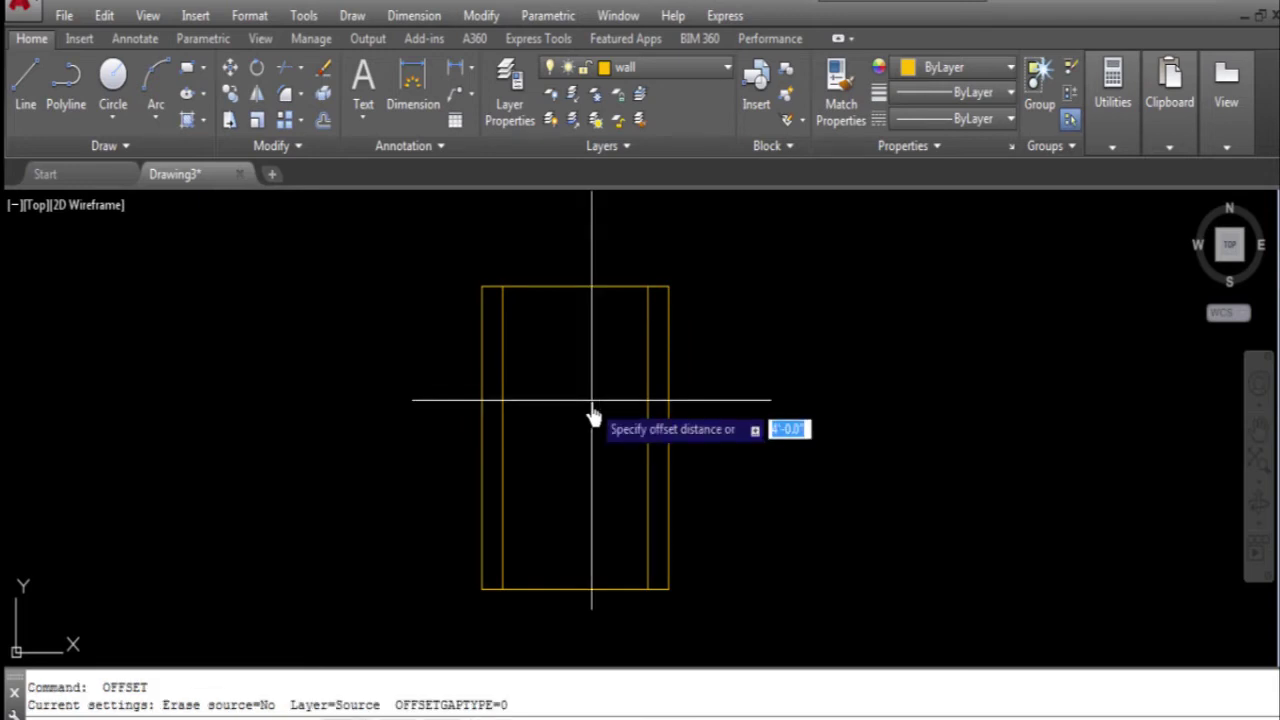
{"action": "type", "text": "5"}
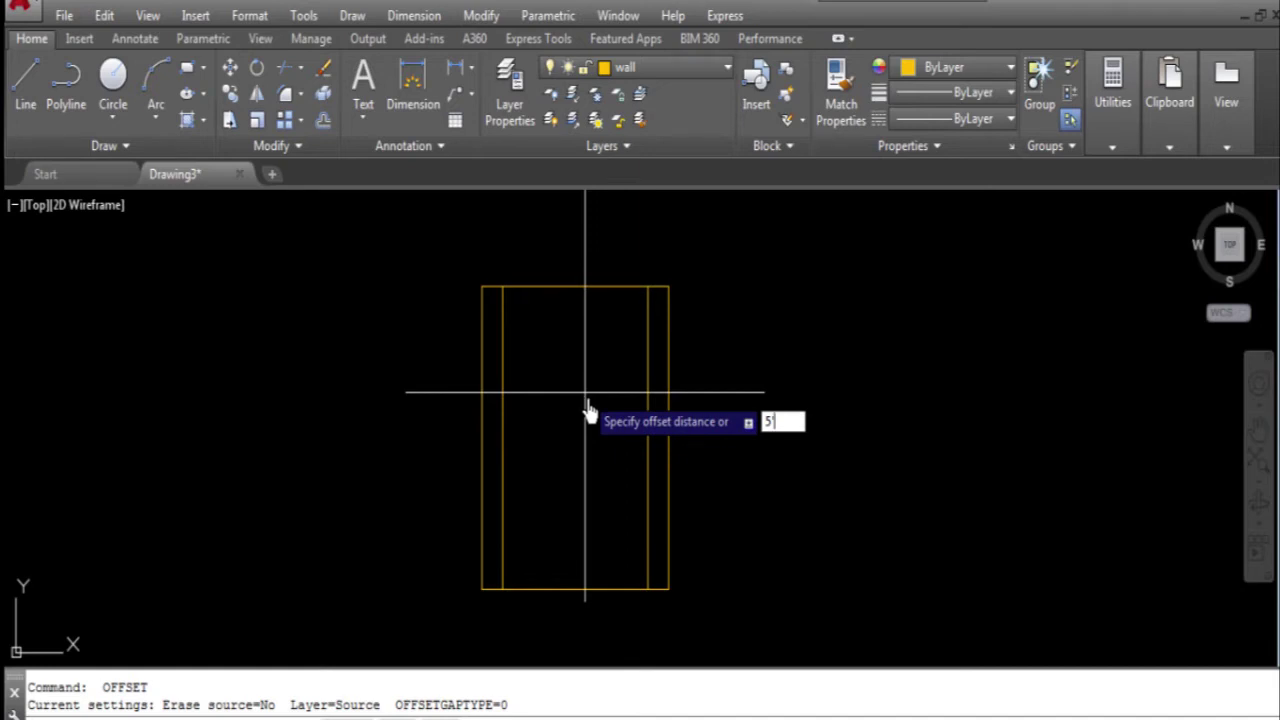
{"action": "key", "text": "Return"}
{"action": "left_click", "coordinate": [537, 287]}
{"action": "left_click", "coordinate": [572, 425]}
{"action": "left_click", "coordinate": [586, 588]}
{"action": "left_click", "coordinate": [587, 444]}
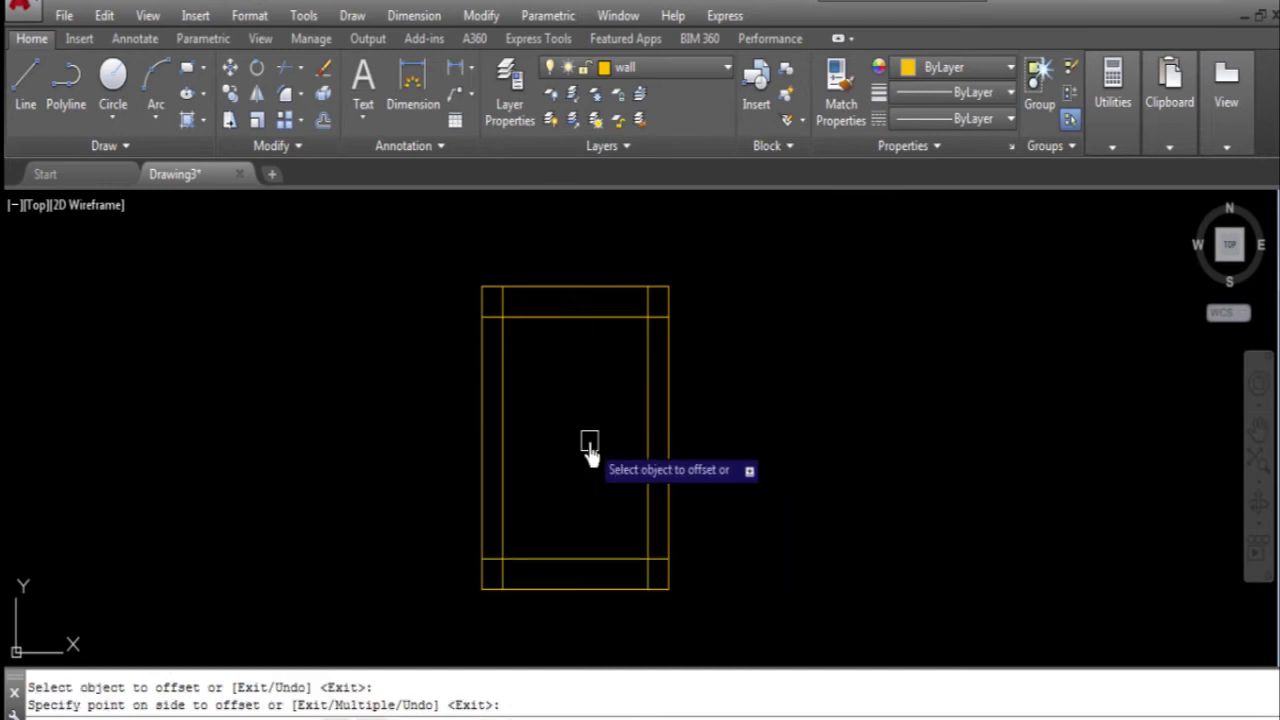
{"action": "key", "text": "Escape"}
- Trim the overshooting vertical and top line ends at the upper inner corner
{"action": "type", "text": "r"}
{"action": "key", "text": "Return"}
{"action": "key", "text": "Return"}
{"action": "scroll", "coordinate": [456, 340], "scroll_direction": "up", "scroll_amount": 3}
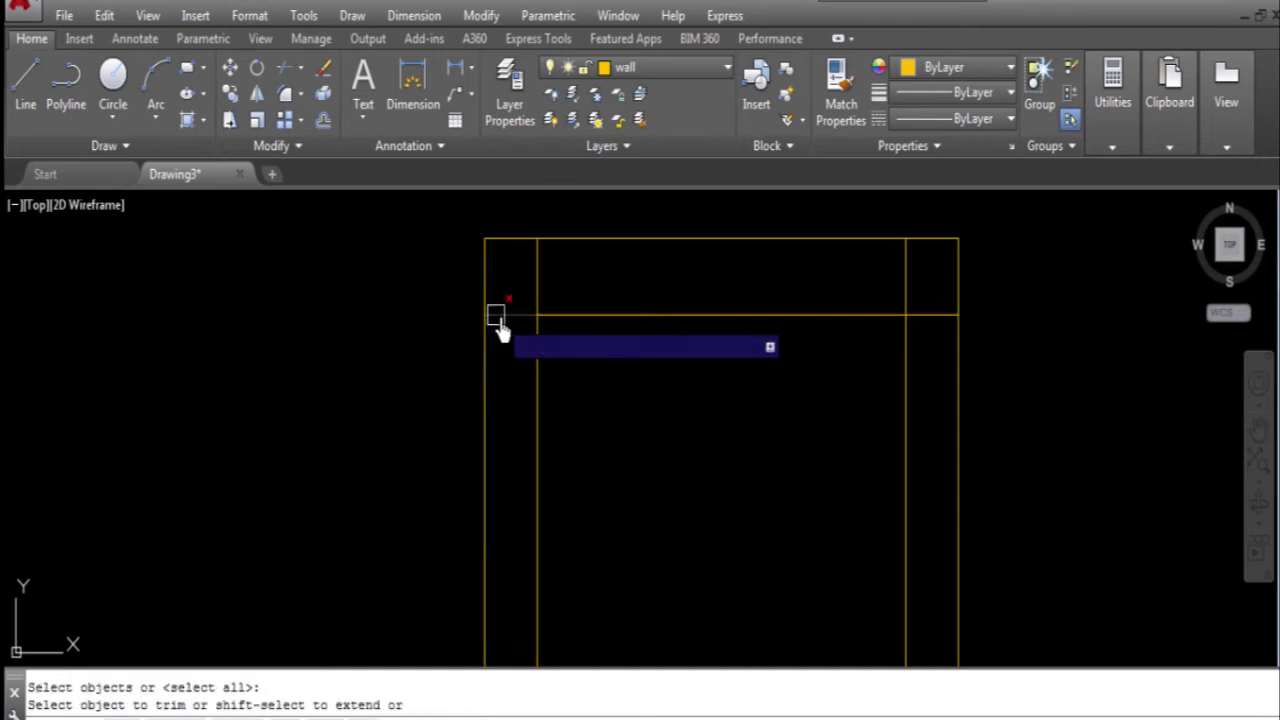
{"action": "left_click", "coordinate": [903, 280]}
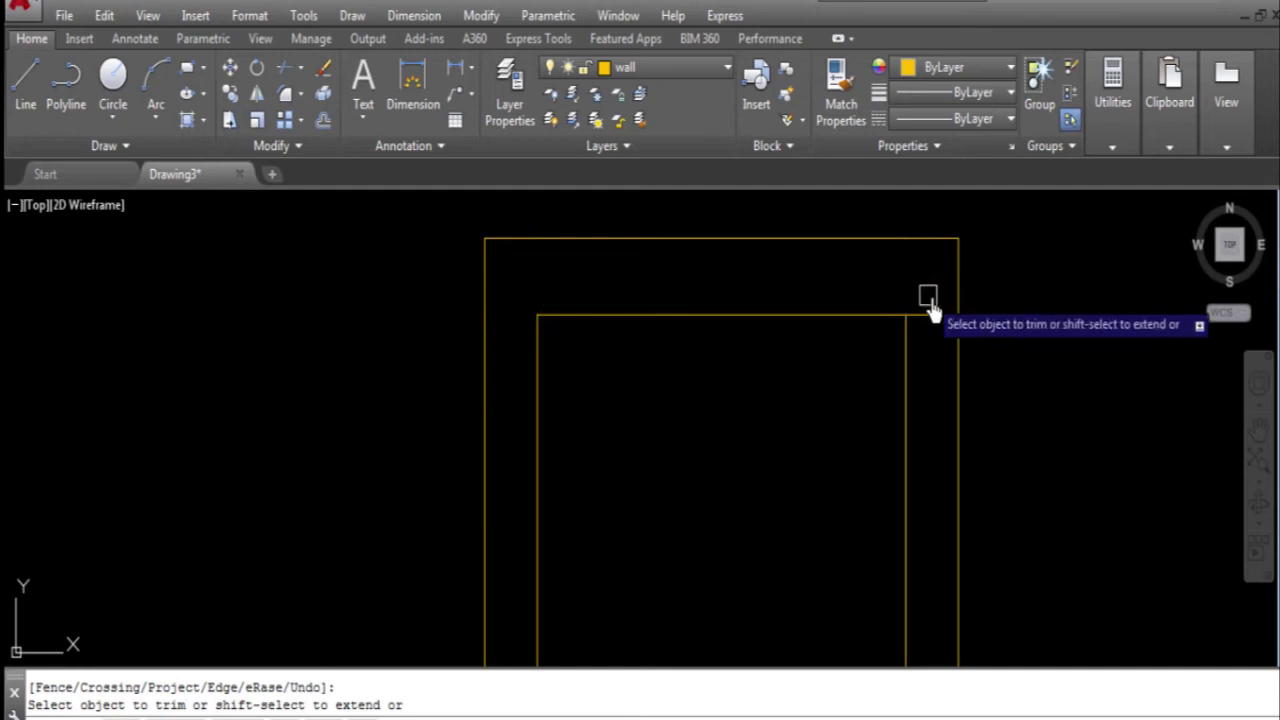
{"action": "left_click", "coordinate": [940, 315]}
{"action": "scroll", "coordinate": [530, 280], "scroll_direction": "down", "scroll_amount": 2}
- Trim both overshoots at the bottom inner corner and finish the trim
{"action": "middle_click_drag", "start_coordinate": [561, 547], "coordinate": [520, 471]}
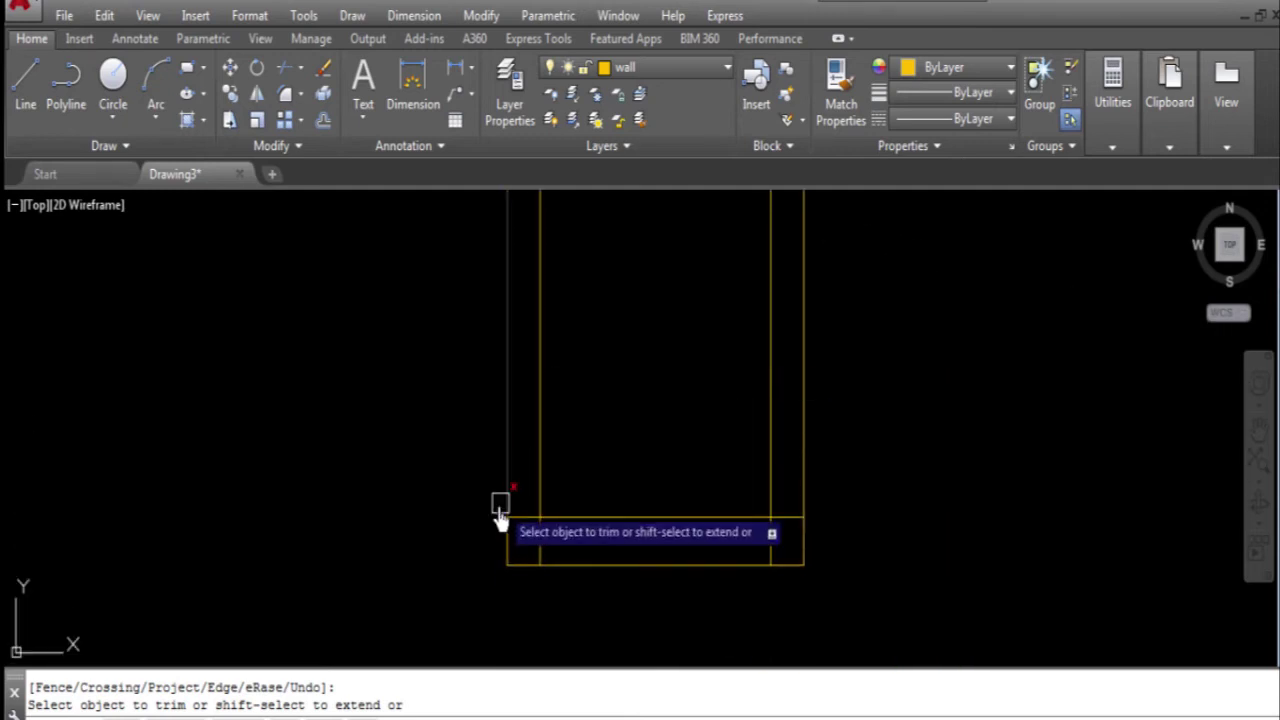
{"action": "scroll", "coordinate": [520, 471], "scroll_direction": "up", "scroll_amount": 2}
{"action": "left_click", "coordinate": [918, 553]}
{"action": "left_click", "coordinate": [940, 521]}
{"action": "scroll", "coordinate": [849, 594], "scroll_direction": "down", "scroll_amount": 3}
{"action": "scroll", "coordinate": [723, 463], "scroll_direction": "up", "scroll_amount": 2}
{"action": "middle_click_drag", "start_coordinate": [723, 463], "coordinate": [634, 437]}
{"action": "scroll", "coordinate": [600, 420], "scroll_direction": "down", "scroll_amount": 2}
{"action": "right_click", "coordinate": [570, 392]}
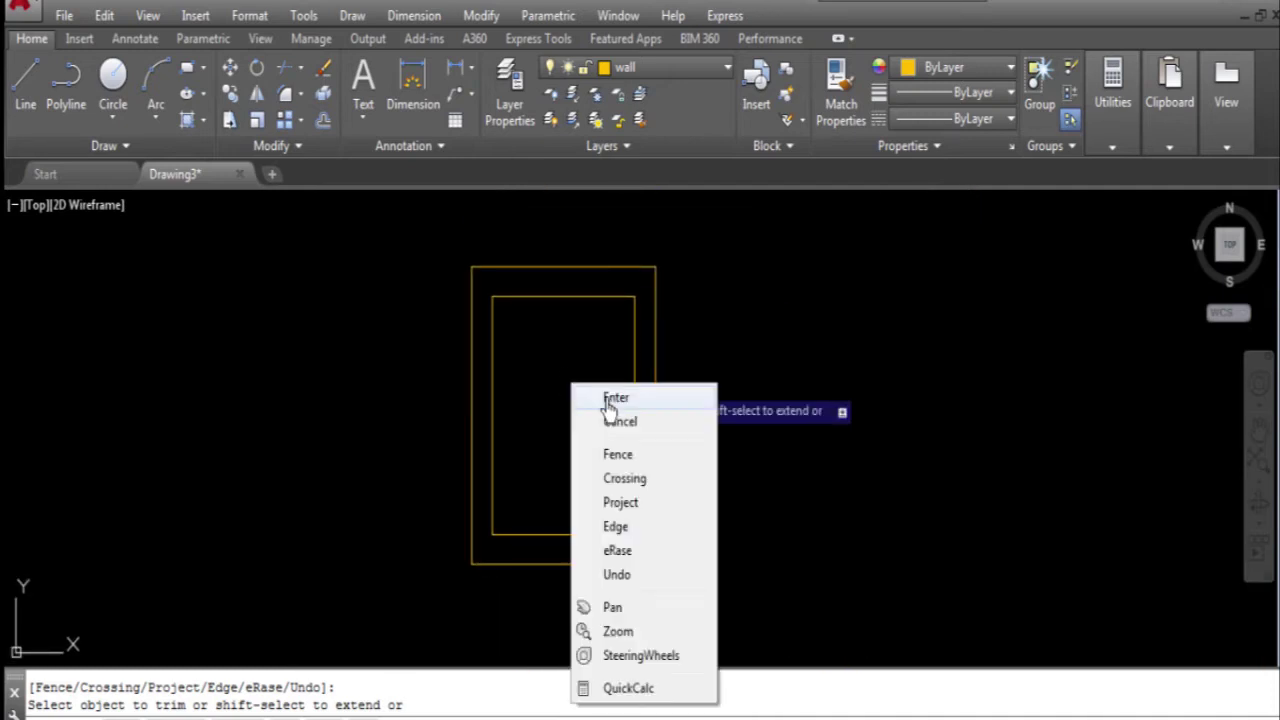
{"action": "left_click", "coordinate": [600, 402]}
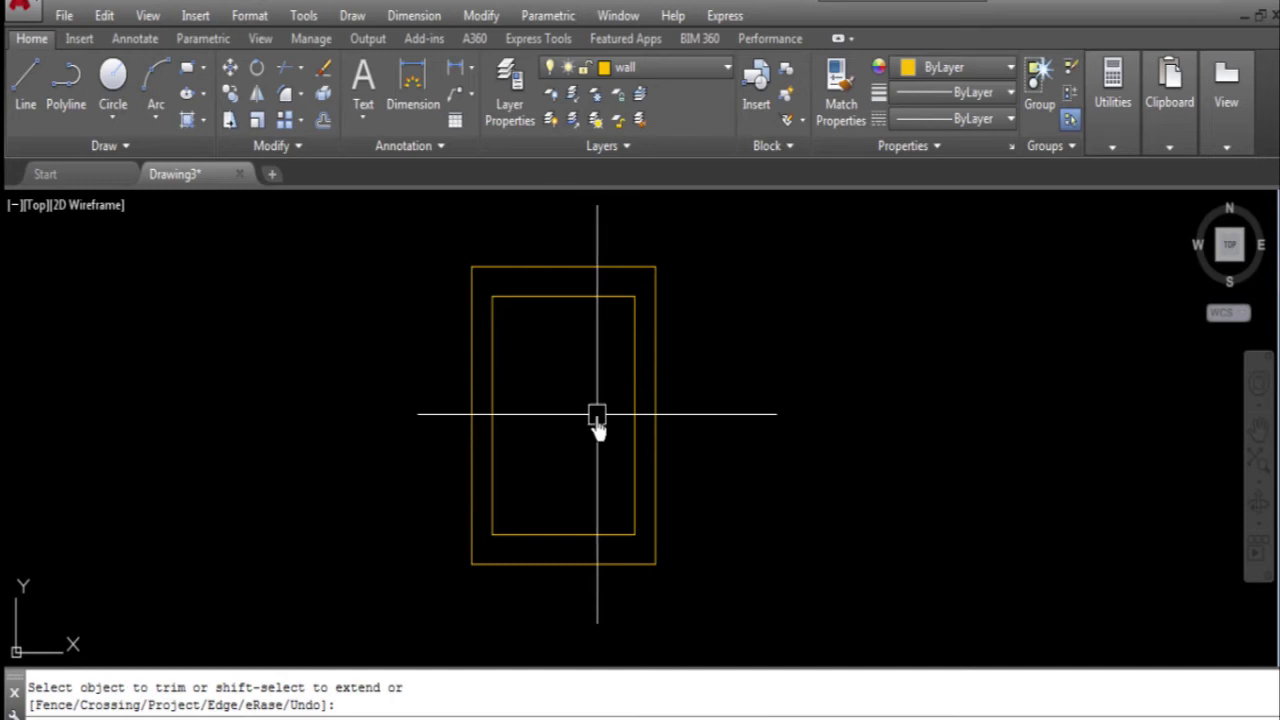
- Offset the inner rectangle inward by 5 to add an inner wall line
{"action": "type", "text": "o"}
{"action": "key", "text": "Return"}
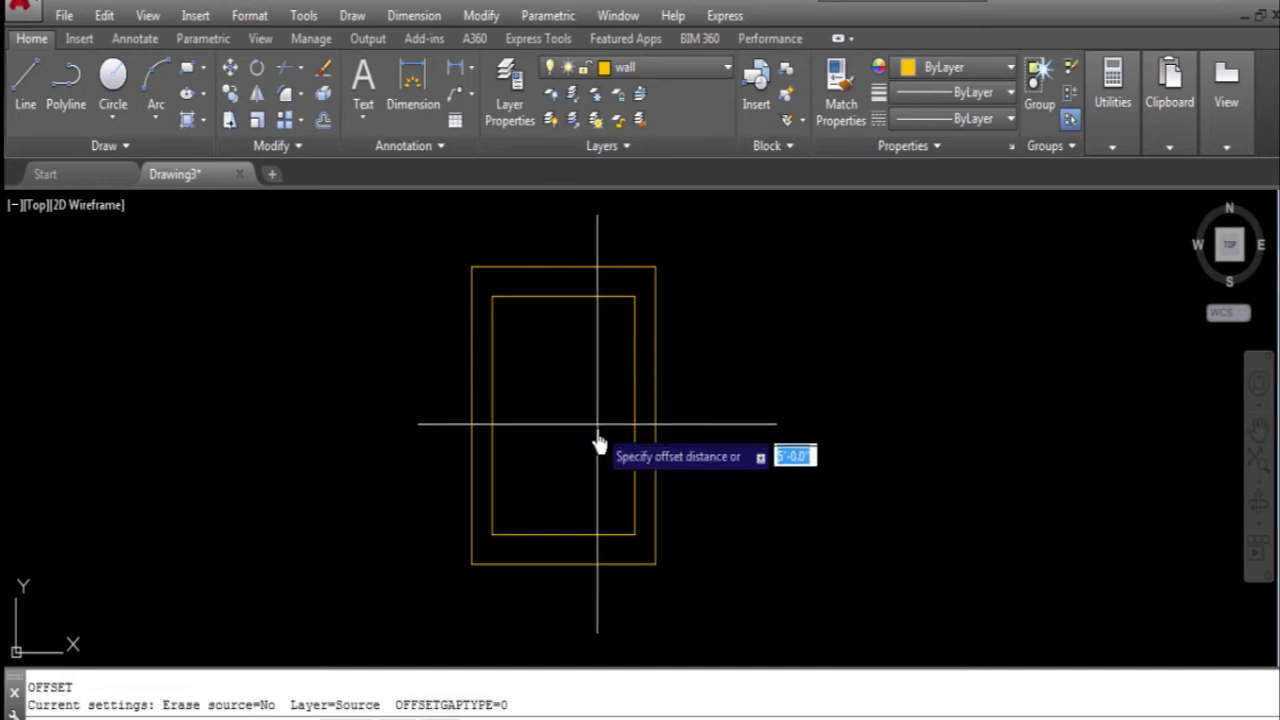
{"action": "type", "text": "5"}
{"action": "key", "text": "Return"}
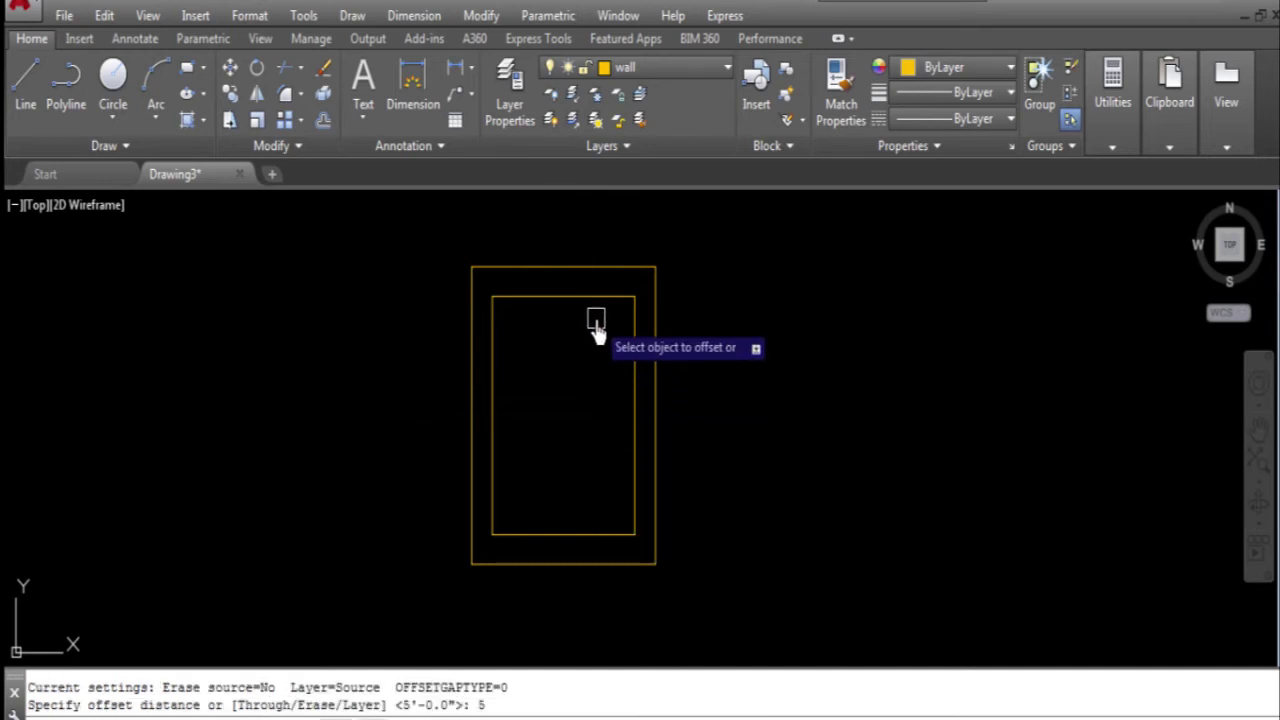
{"action": "left_click", "coordinate": [592, 297]}
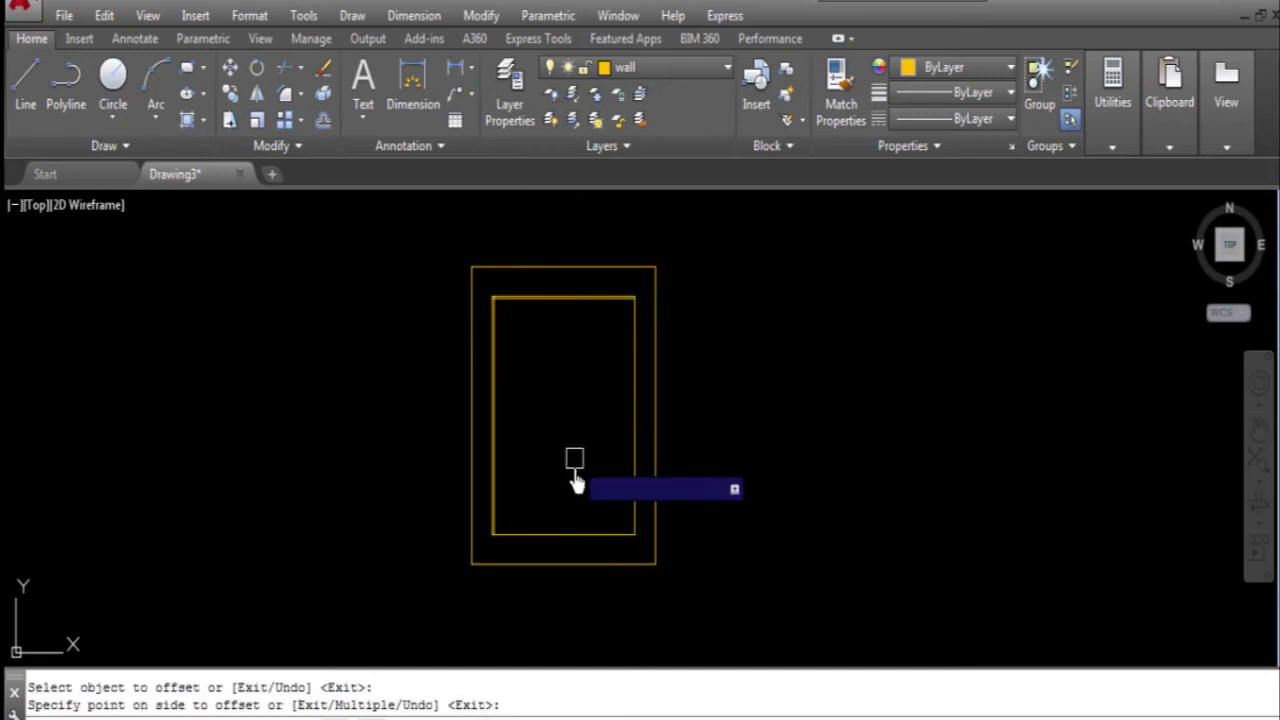
{"action": "left_click", "coordinate": [650, 410]}
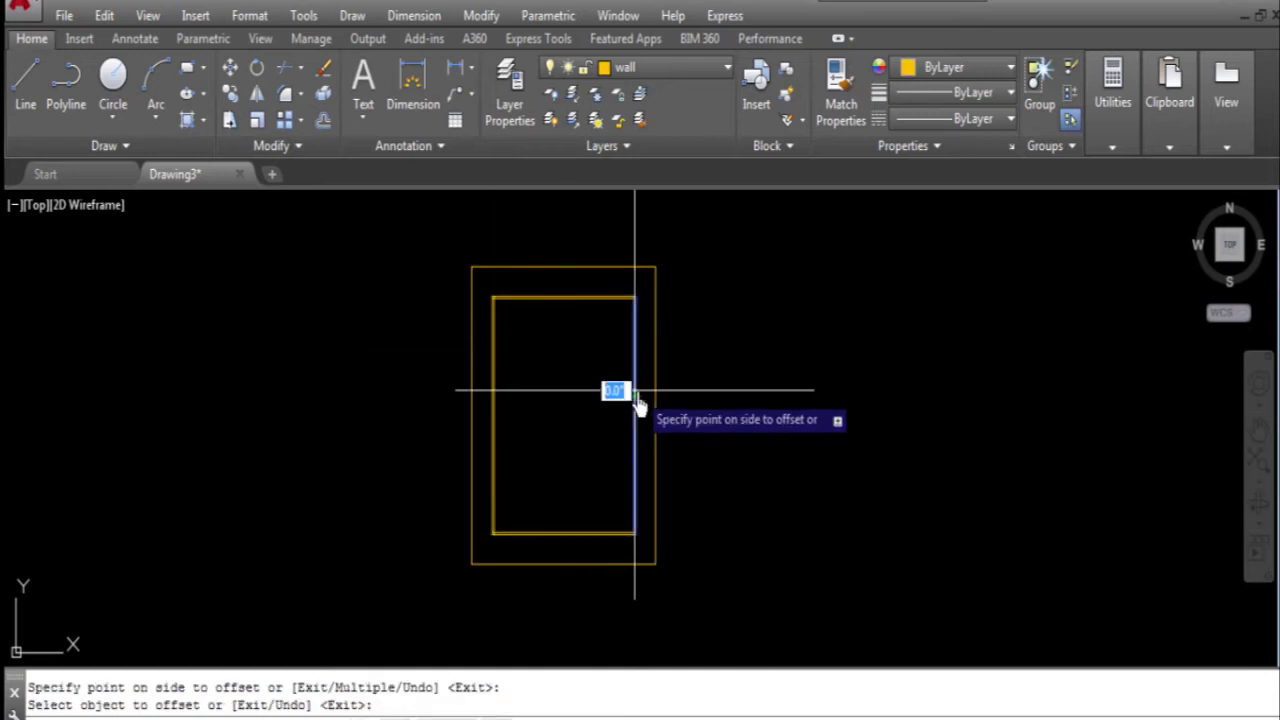
{"action": "scroll", "coordinate": [505, 283], "scroll_direction": "up", "scroll_amount": 3}
{"action": "scroll", "coordinate": [506, 335], "scroll_direction": "up", "scroll_amount": 1}
{"action": "key", "text": "Escape"}
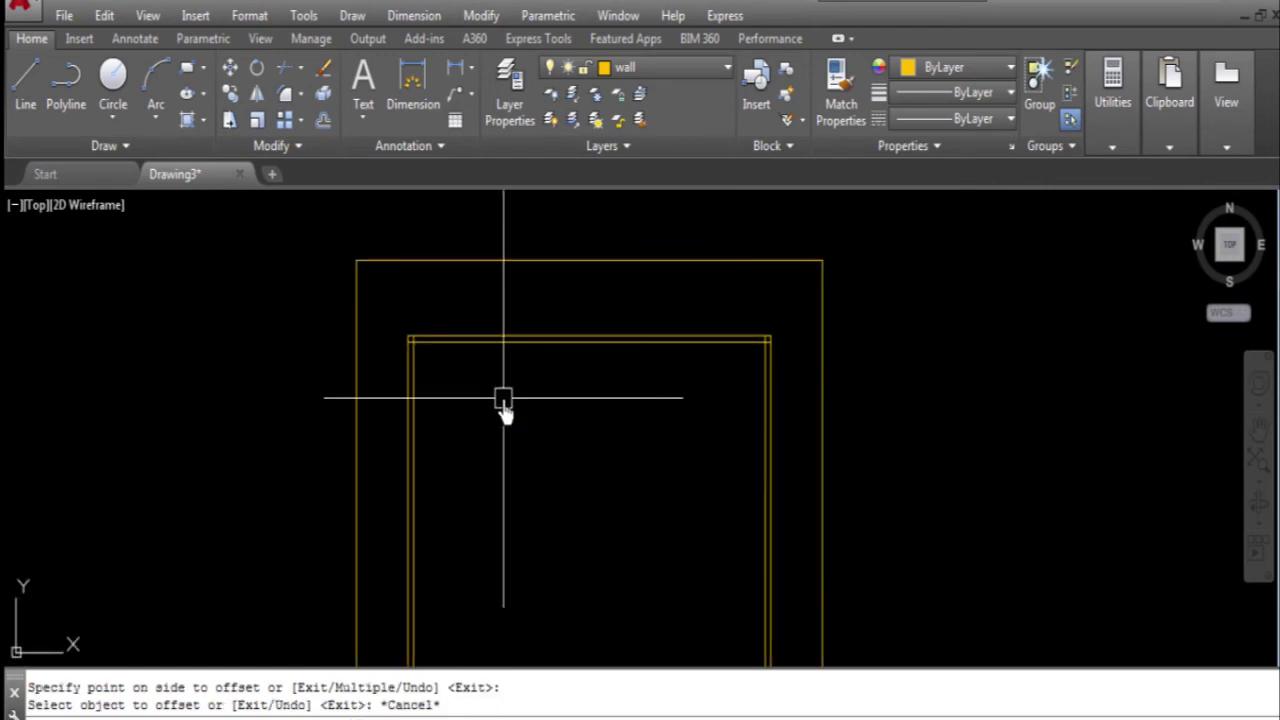
{"action": "type", "text": "o"}
- Create a vertical partition 11'9" from the left inner wall, 5 thick
{"action": "key", "text": "Return"}
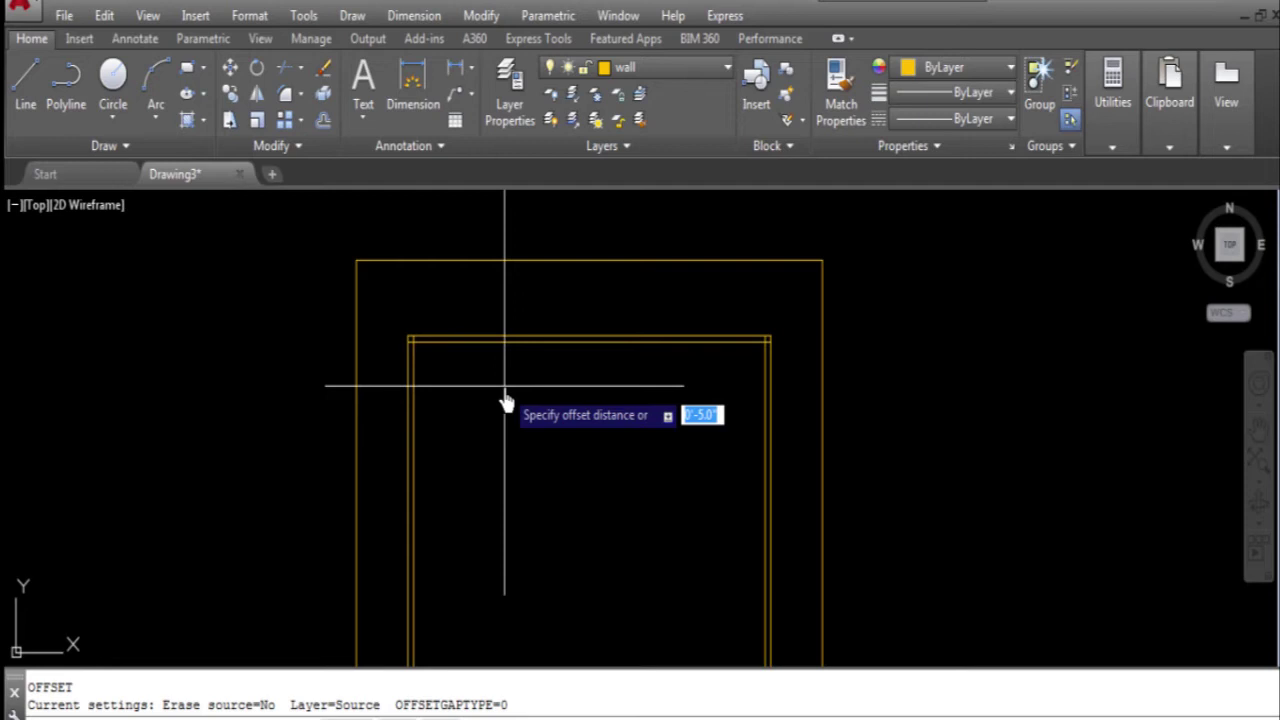
{"action": "type", "text": "11'9"}
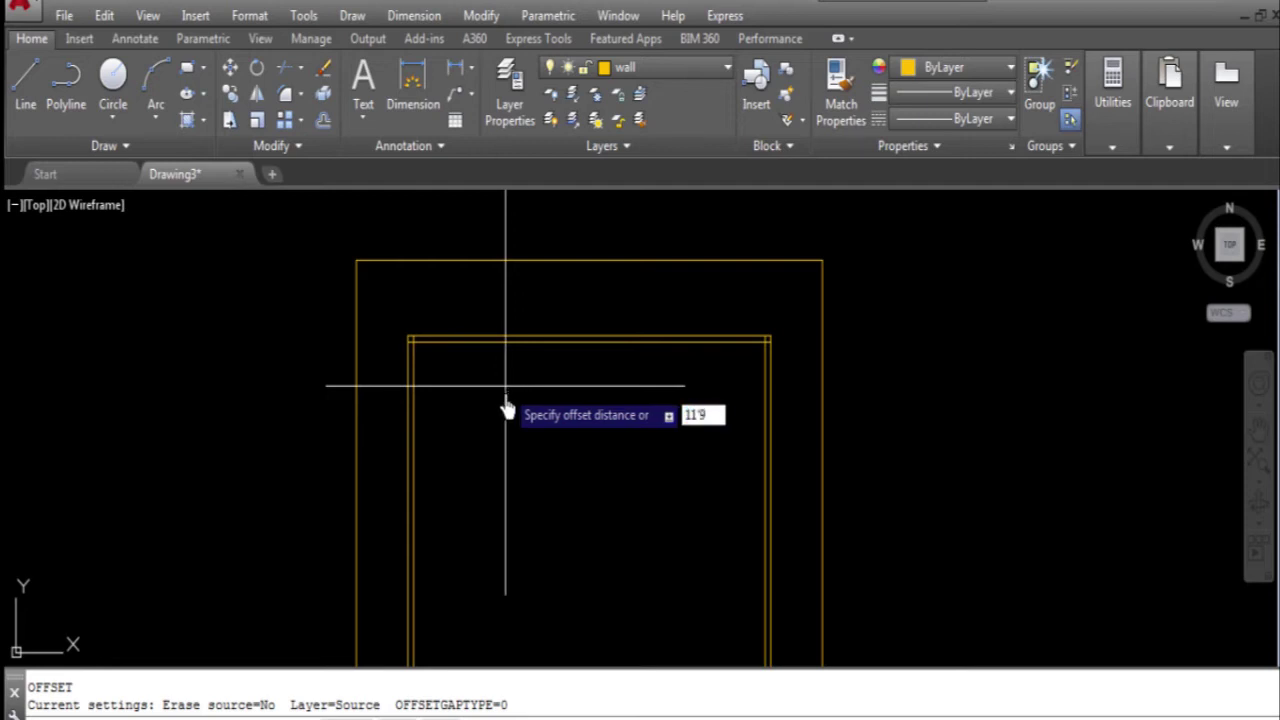
{"action": "key", "text": "Return"}
{"action": "left_click", "coordinate": [411, 380]}
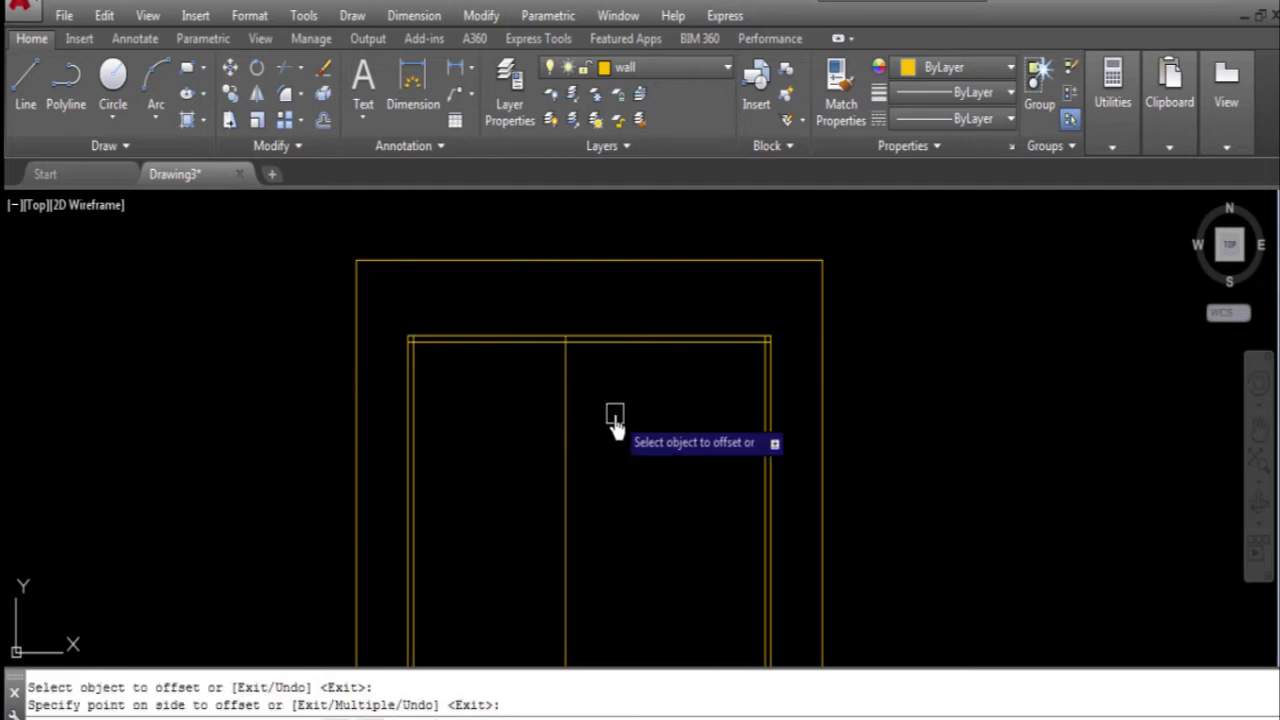
{"action": "key", "text": "Return"}
{"action": "key", "text": "Return"}
{"action": "type", "text": "5"}
{"action": "key", "text": "Return"}
{"action": "left_click", "coordinate": [567, 392]}
{"action": "left_click", "coordinate": [627, 395]}
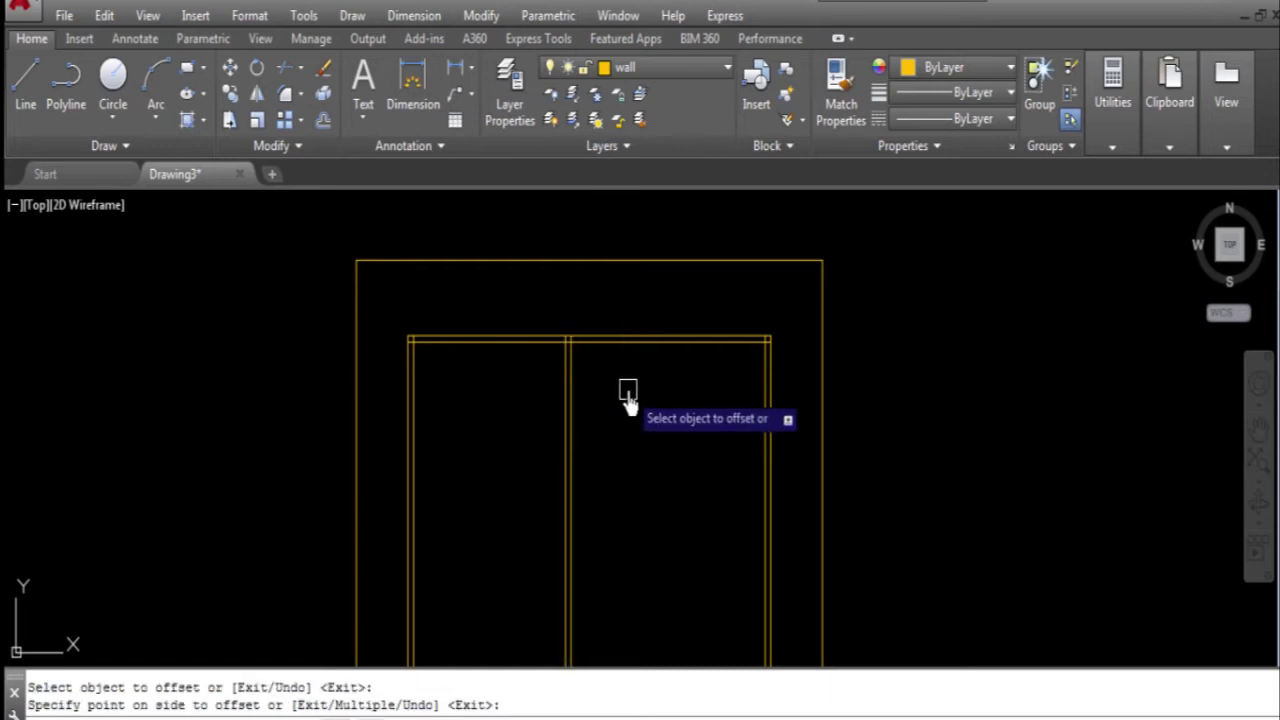
- Try a 12 offset on the partition line, then delete the unwanted vertical line
{"action": "key", "text": "Return"}
{"action": "key", "text": "Return"}
{"action": "type", "text": "12"}
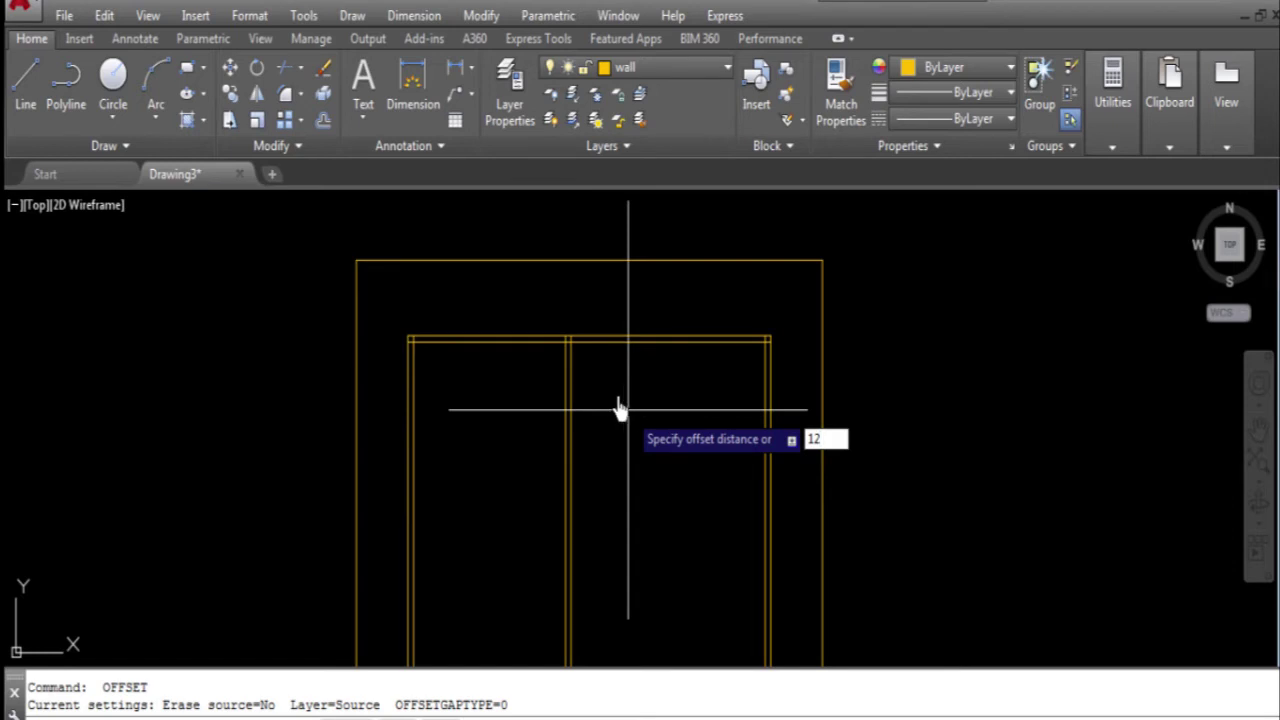
{"action": "key", "text": "Return"}
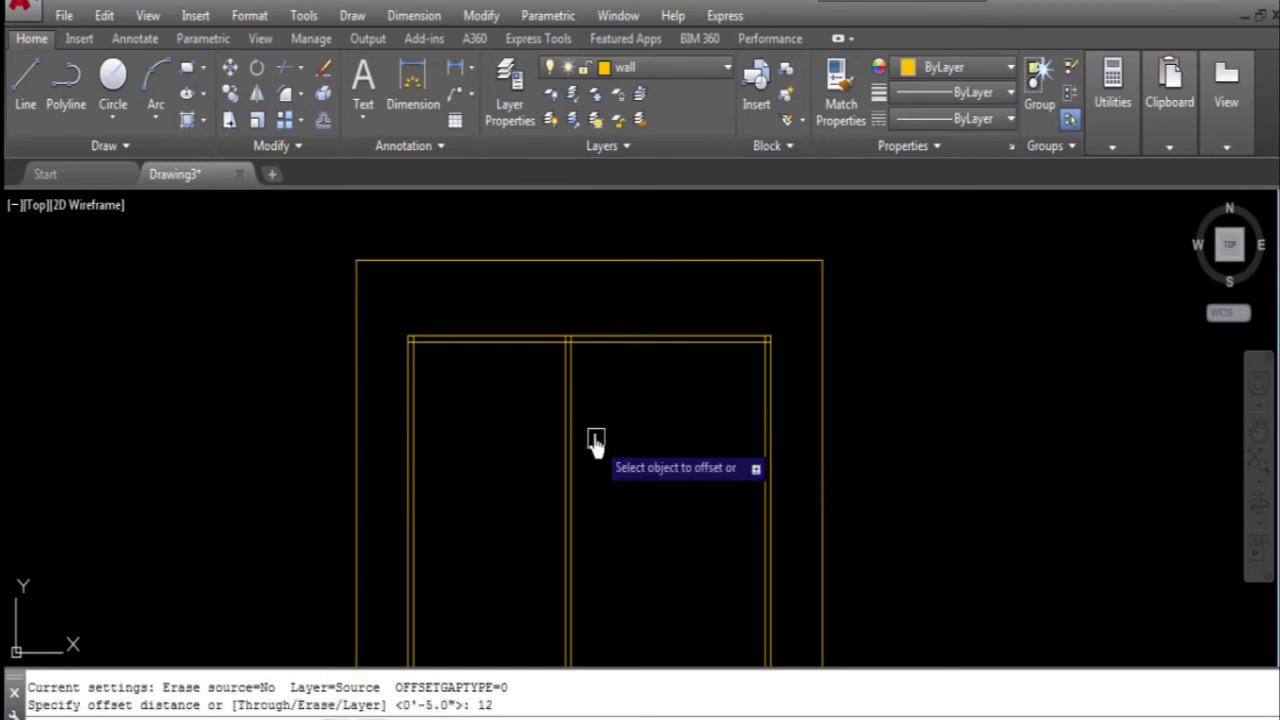
{"action": "left_click", "coordinate": [574, 400]}
{"action": "left_click", "coordinate": [593, 408]}
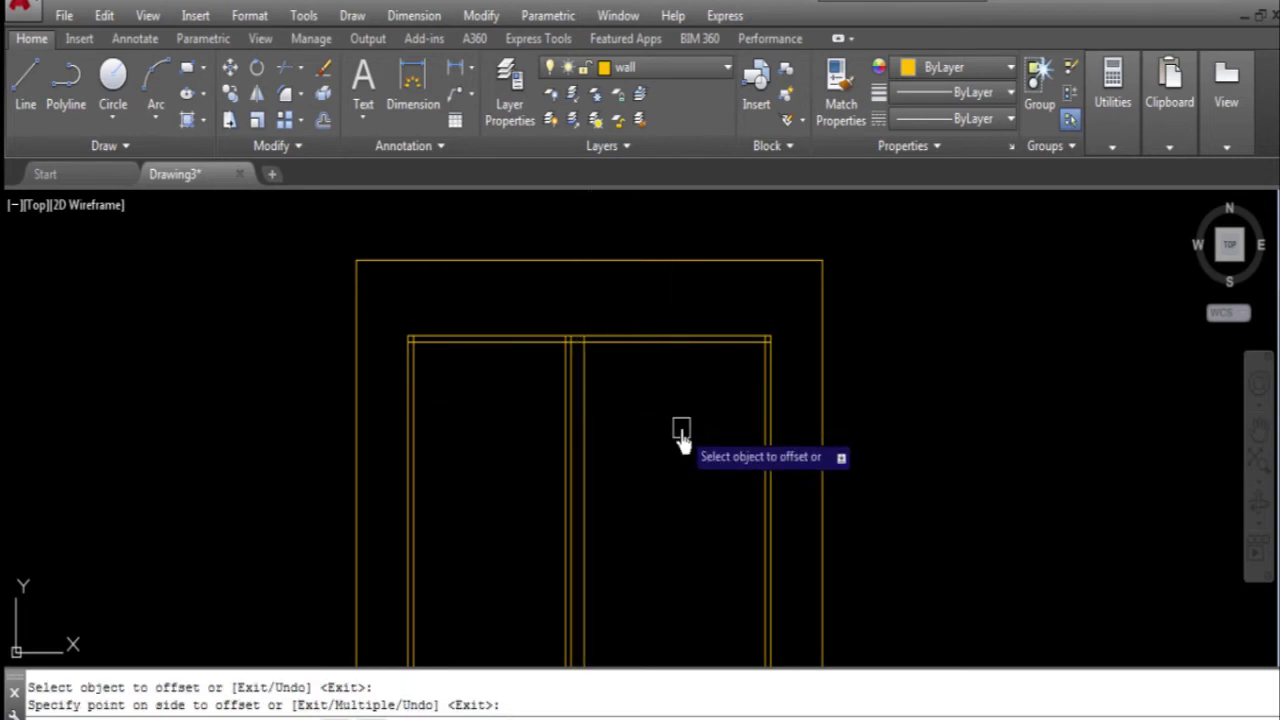
{"action": "key", "text": "Escape"}
{"action": "left_click", "coordinate": [586, 400]}
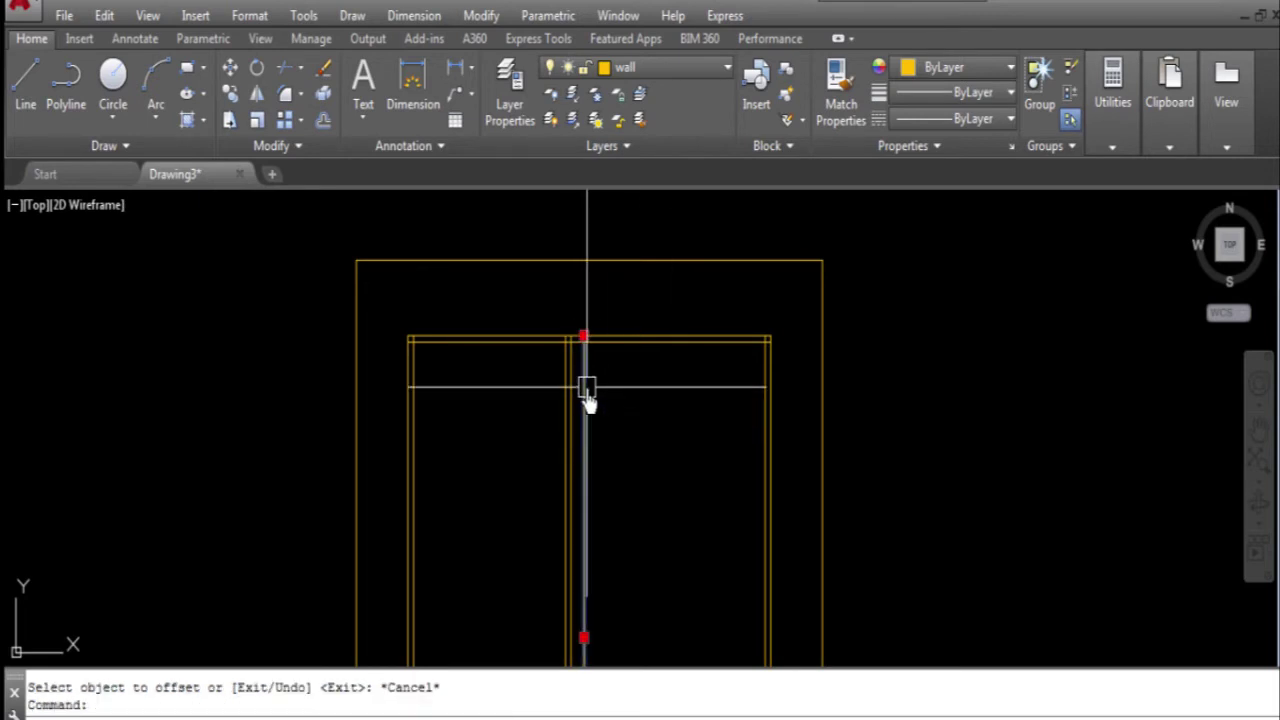
{"action": "key", "text": "Delete"}
- Add a second vertical partition offset 12 to the right, with a 5-unit thickness line
{"action": "type", "text": "o"}
{"action": "key", "text": "Return"}
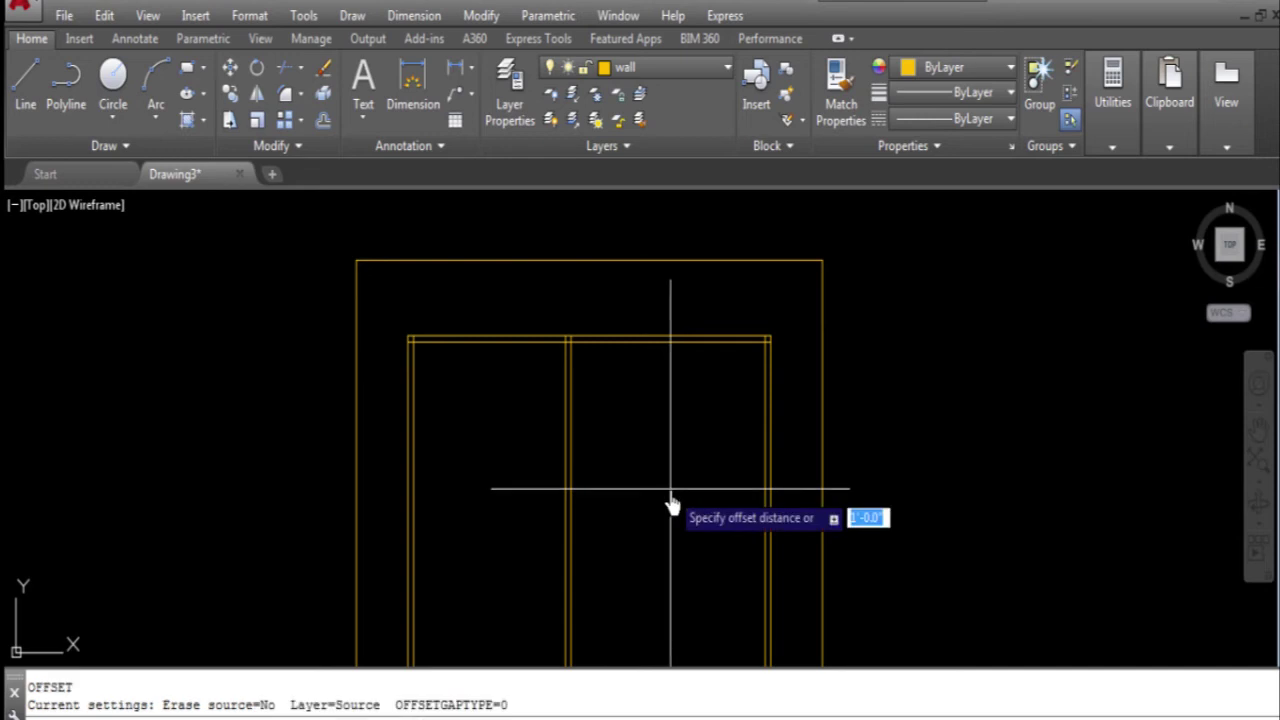
{"action": "type", "text": "12"}
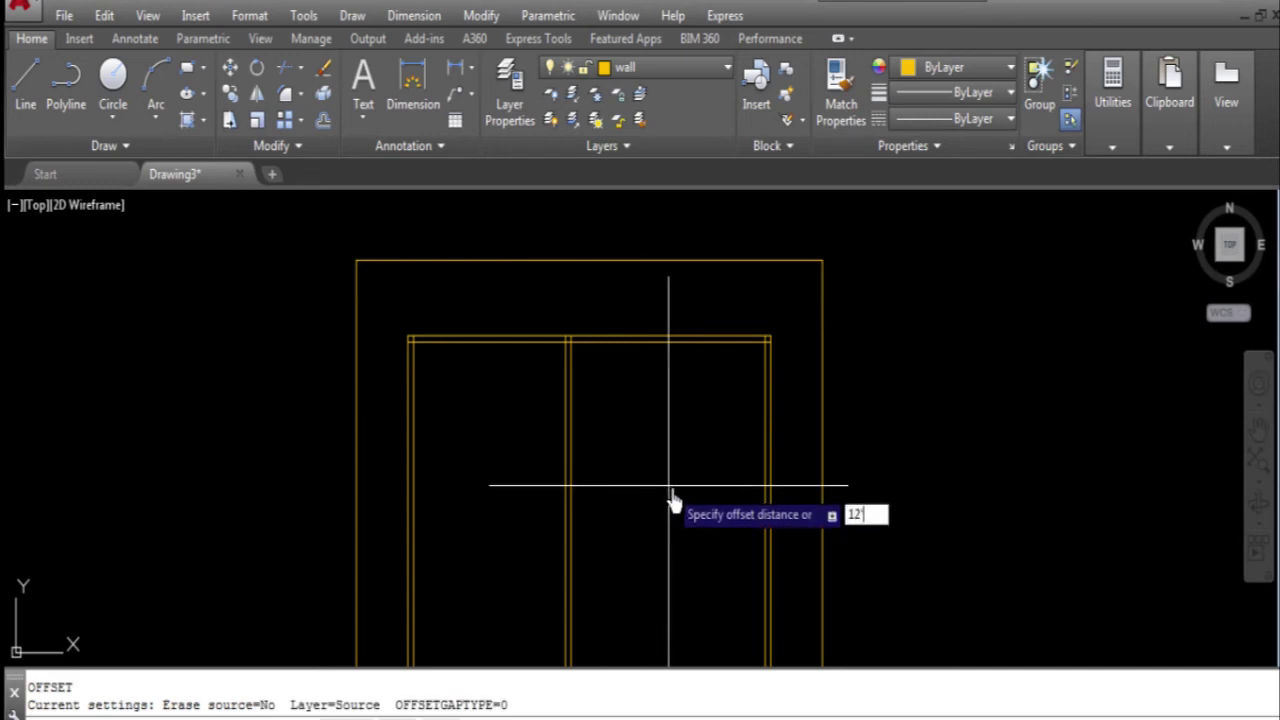
{"action": "key", "text": "Return"}
{"action": "left_click", "coordinate": [569, 425]}
{"action": "left_click", "coordinate": [650, 450]}
{"action": "key", "text": "Return"}
{"action": "key", "text": "Return"}
{"action": "key", "text": "Return"}
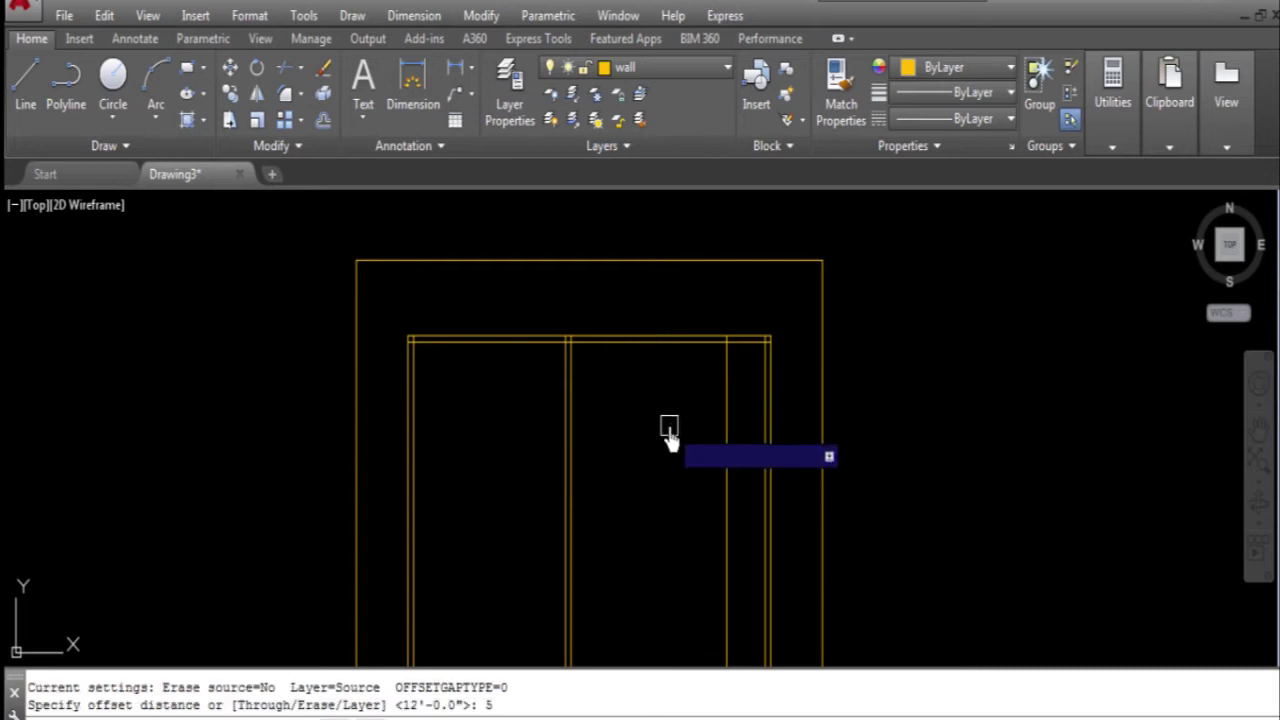
{"action": "left_click", "coordinate": [727, 451]}
{"action": "left_click", "coordinate": [748, 480]}
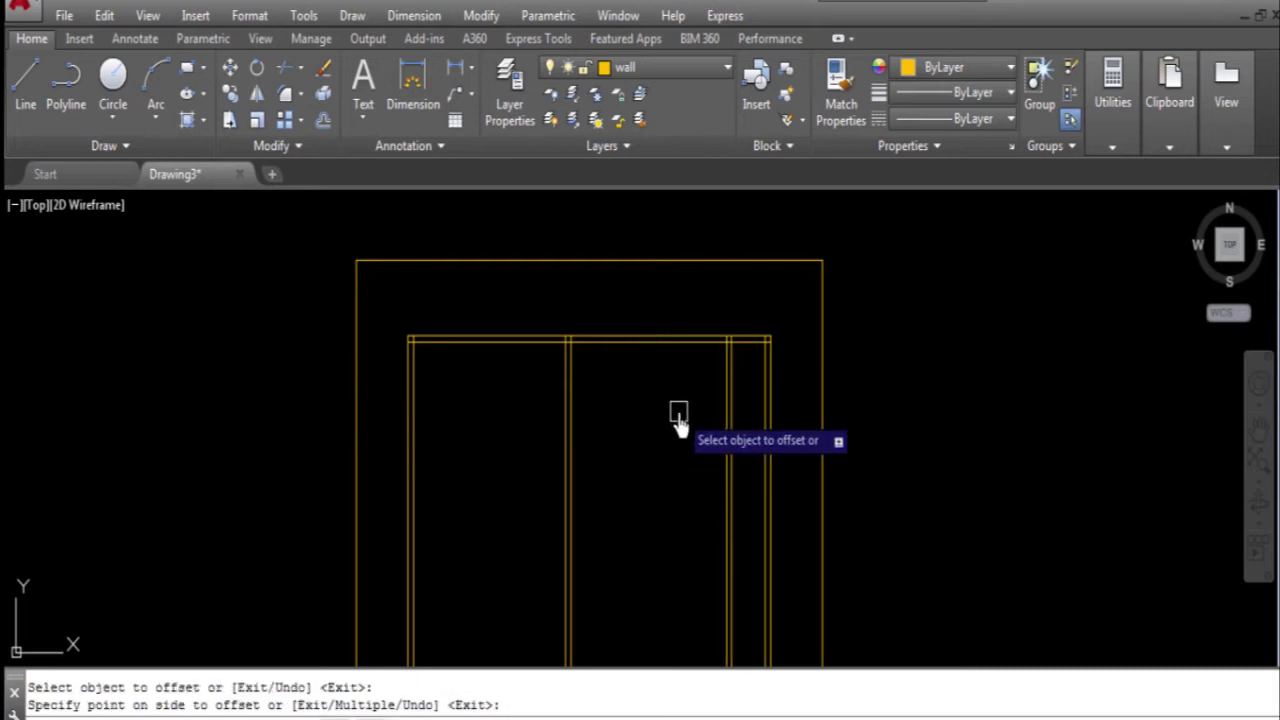
{"action": "key", "text": "Escape"}
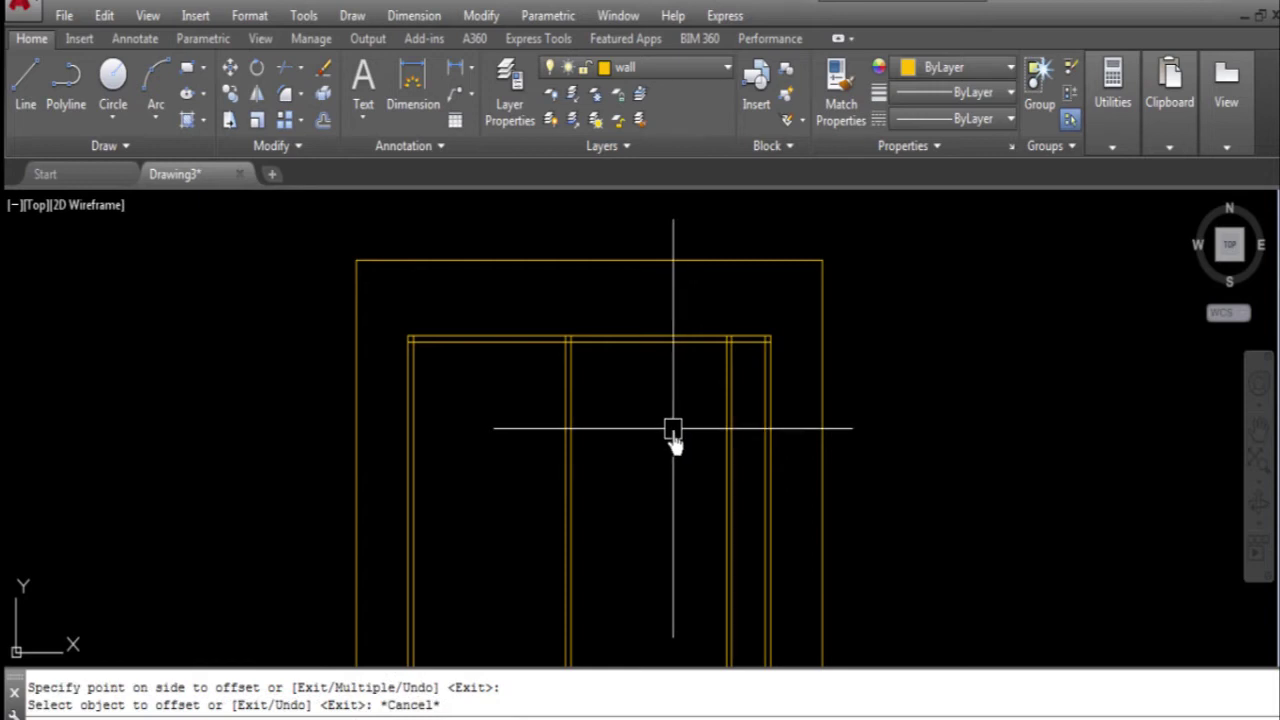
- Offset the inner top wall 10'6" down, then 5 more for the cross wall
{"action": "key", "text": "Return"}
{"action": "type", "text": "10'6"}
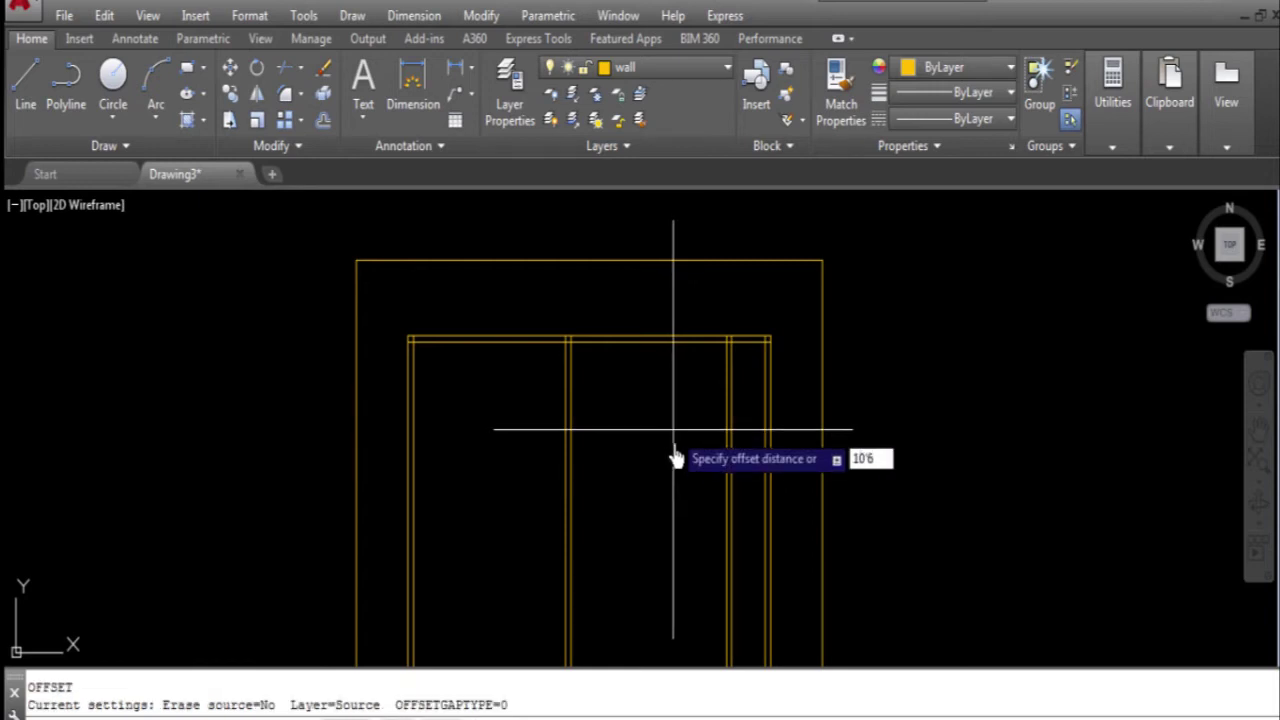
{"action": "key", "text": "Return"}
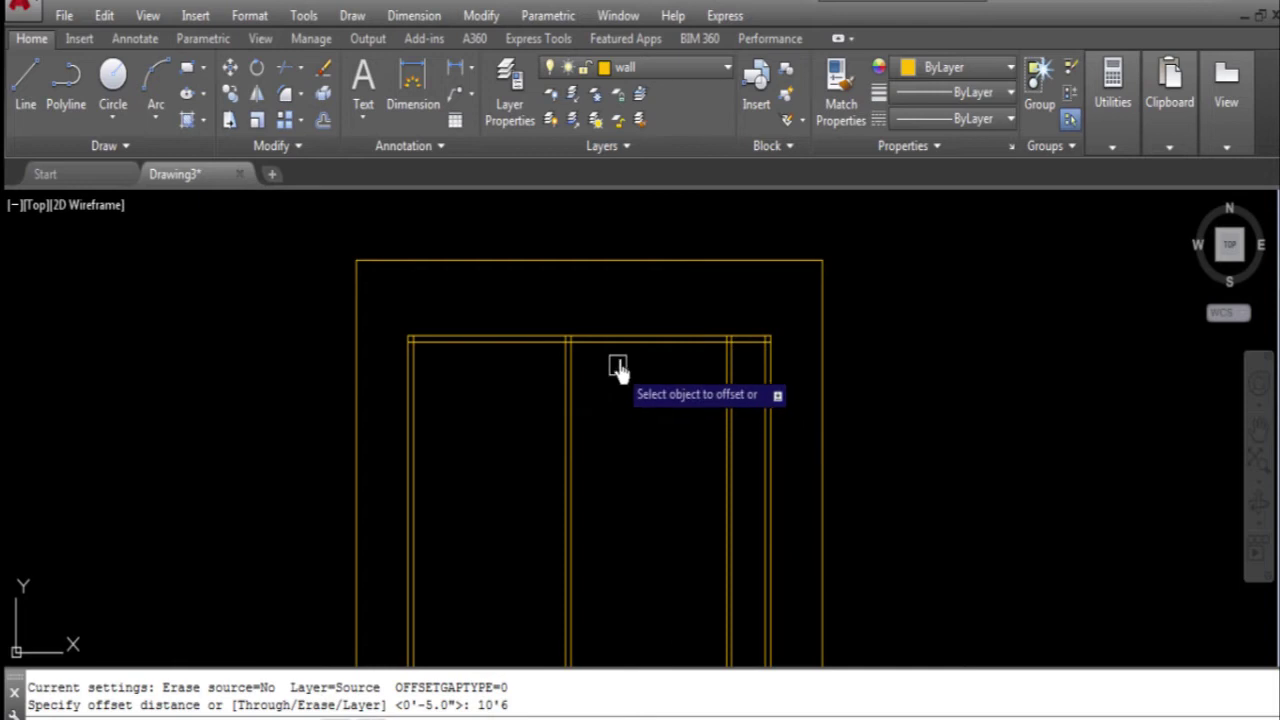
{"action": "left_click", "coordinate": [622, 343]}
{"action": "left_click", "coordinate": [639, 541]}
{"action": "key", "text": "Return"}
{"action": "key", "text": "Return"}
{"action": "type", "text": "5"}
{"action": "key", "text": "Return"}
{"action": "left_click", "coordinate": [621, 501]}
{"action": "left_click", "coordinate": [638, 569]}
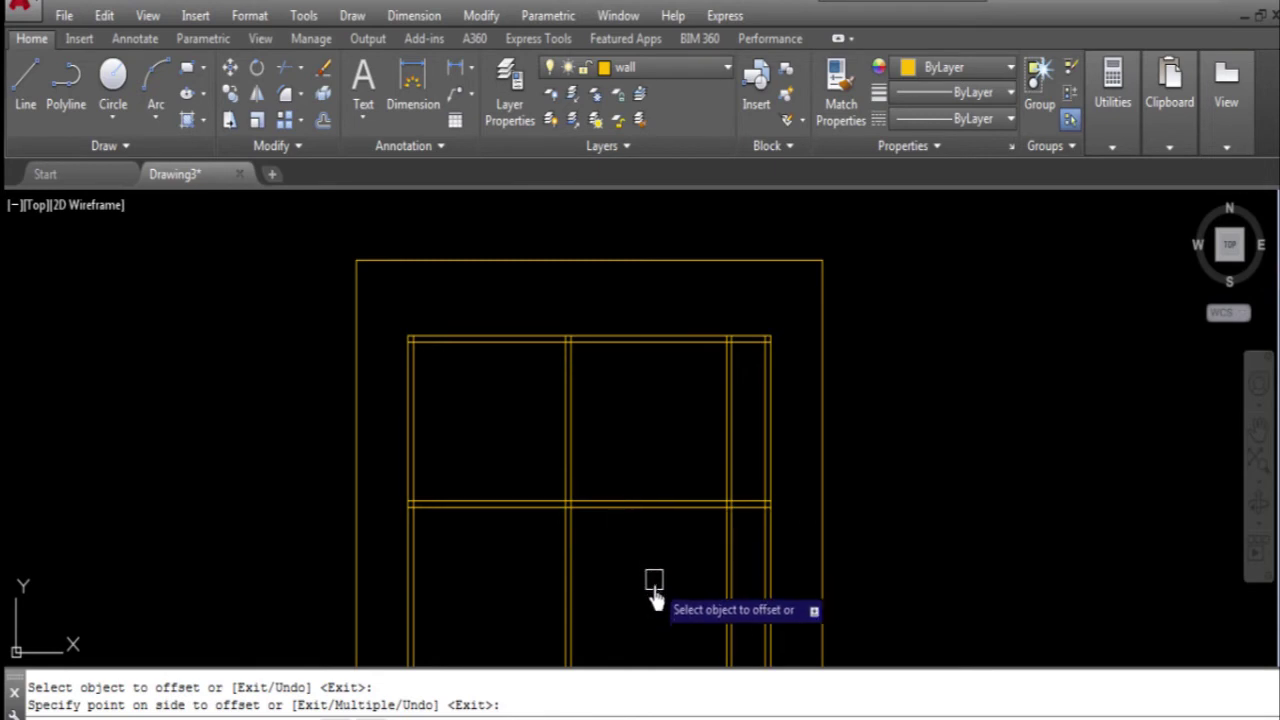
- Pan the plan into view and start the E command on a line near the cross wall
{"action": "middle_click_drag", "start_coordinate": [651, 586], "coordinate": [648, 485]}
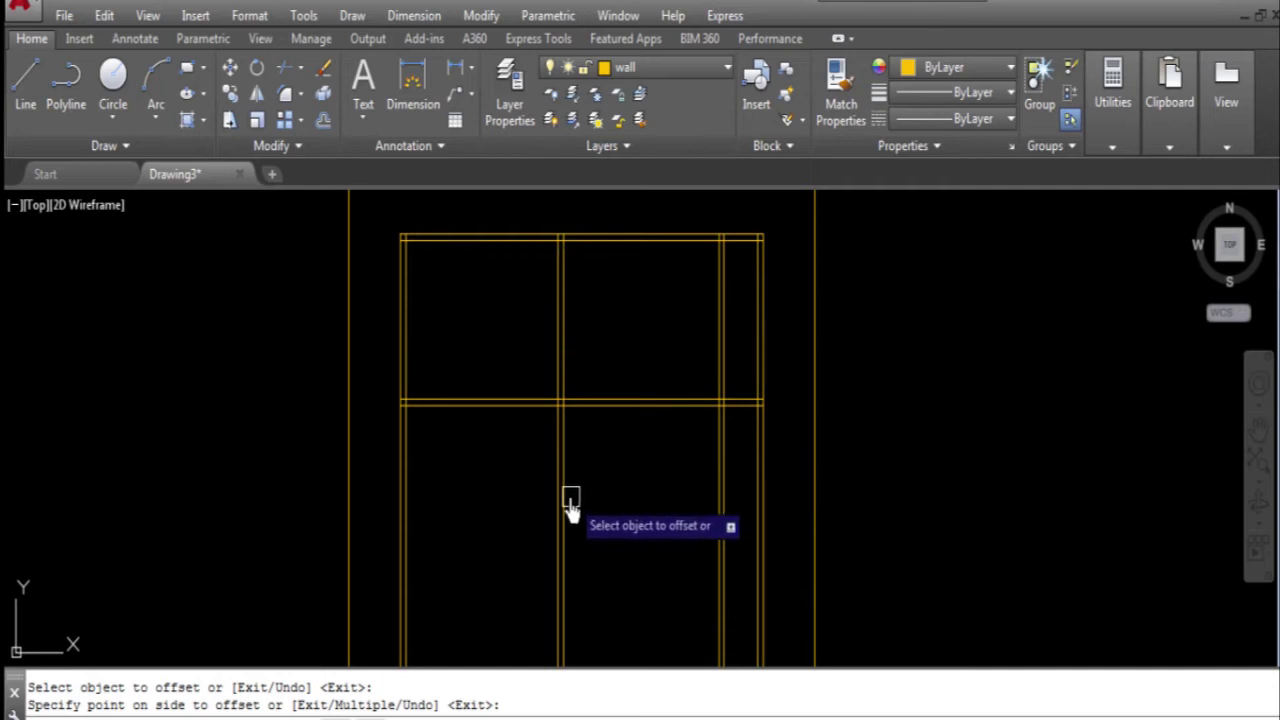
{"action": "type", "text": "e"}
{"action": "key", "text": "Return"}
{"action": "key", "text": "Return"}
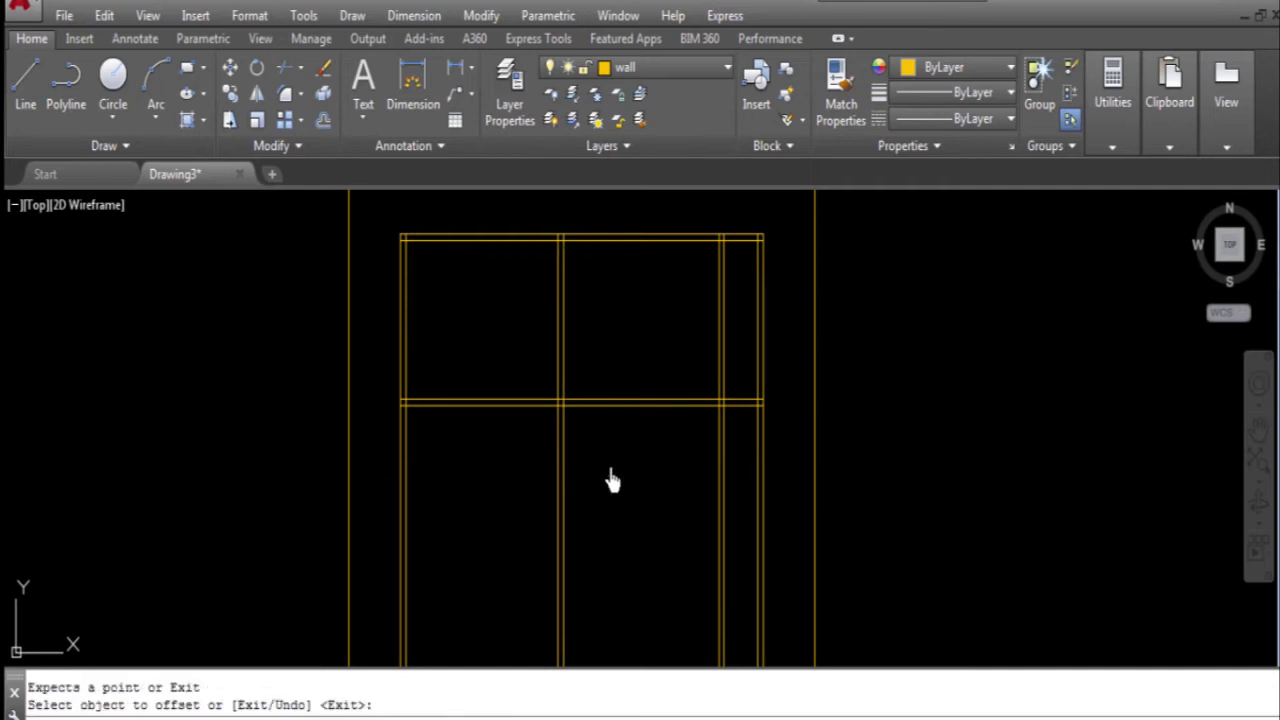
{"action": "left_click", "coordinate": [606, 476]}
- Trim the middle partition lines below the cross wall
{"action": "key", "text": "Escape"}
{"action": "type", "text": "T"}
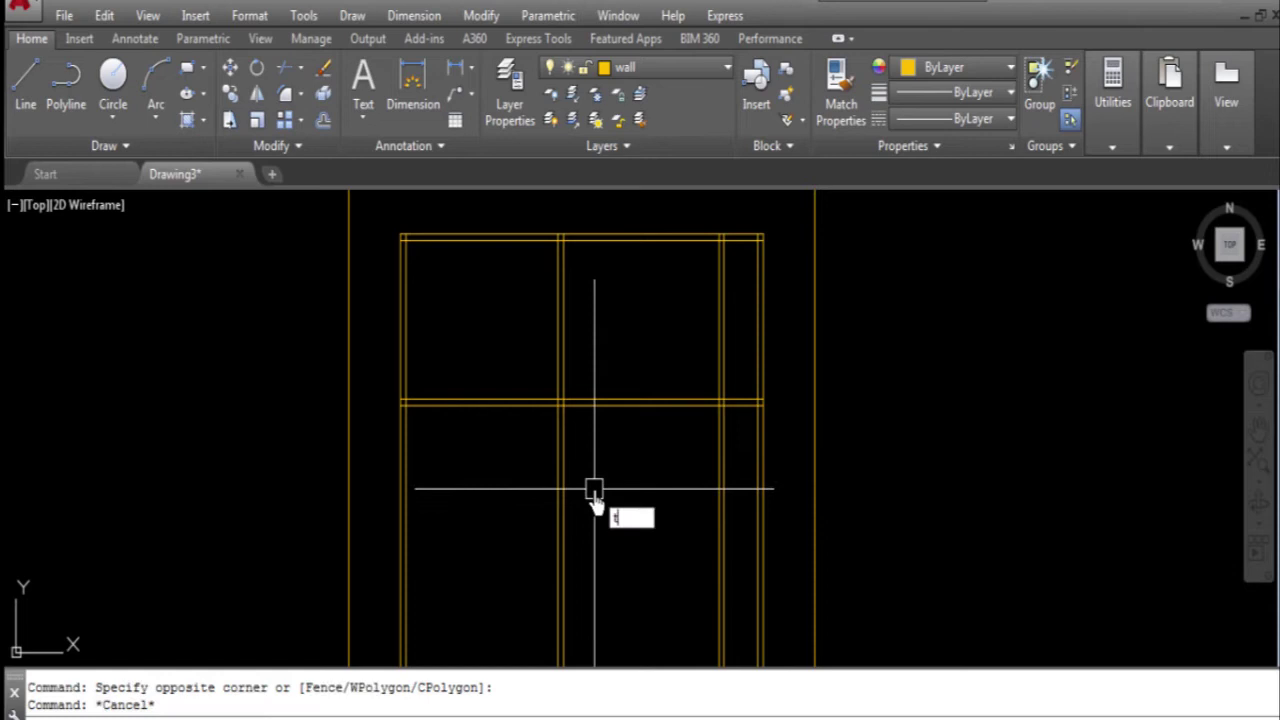
{"action": "type", "text": "r"}
{"action": "key", "text": "Return"}
{"action": "key", "text": "Return"}
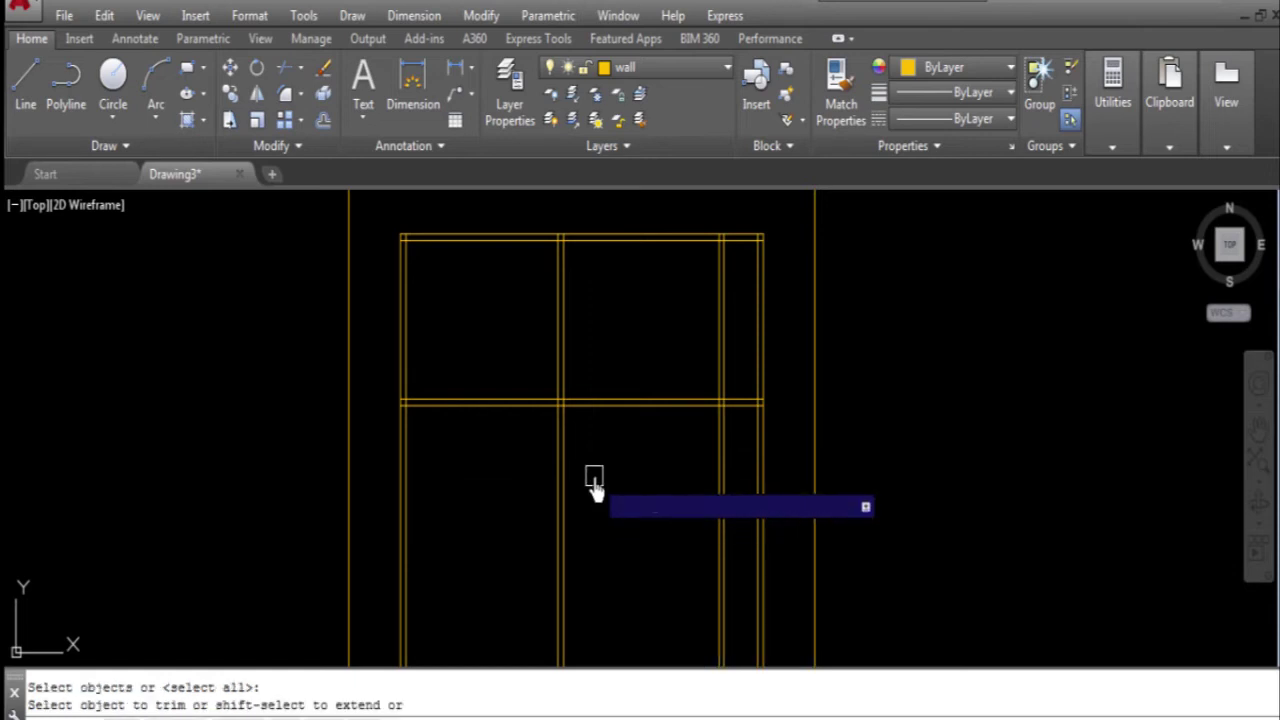
{"action": "left_click_drag", "start_coordinate": [594, 487], "coordinate": [493, 505]}
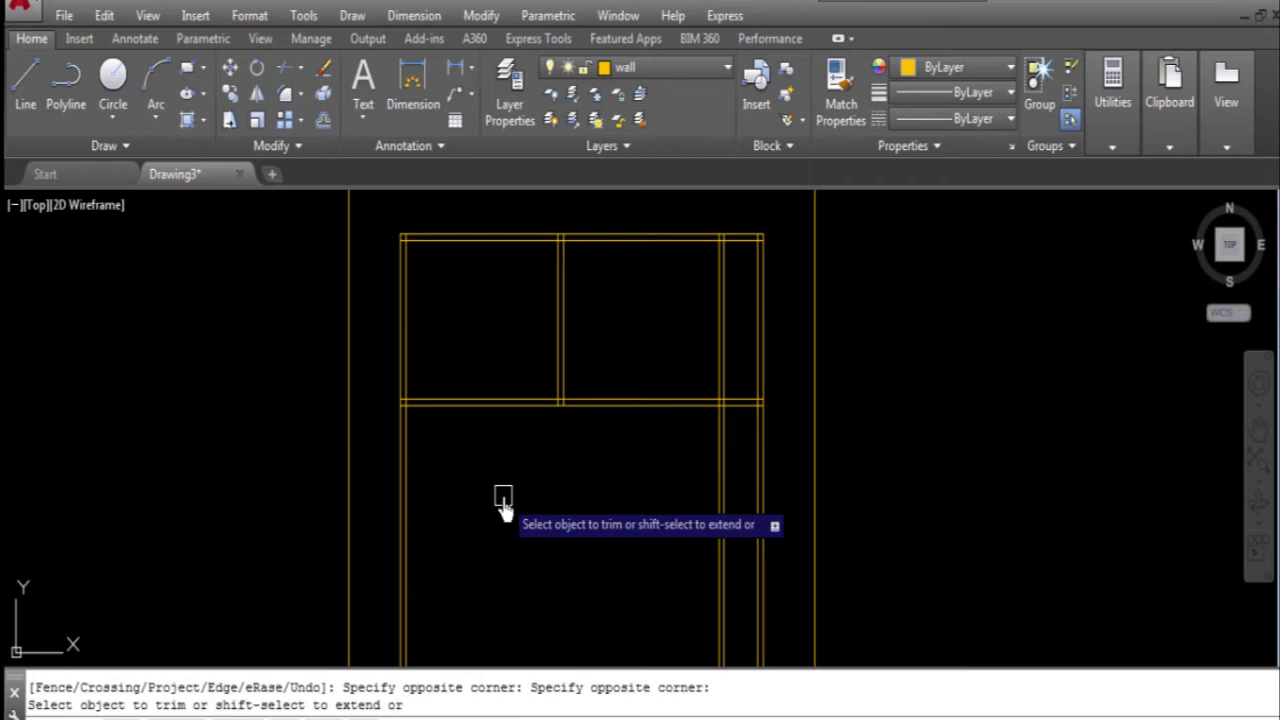
{"action": "key", "text": "Escape"}
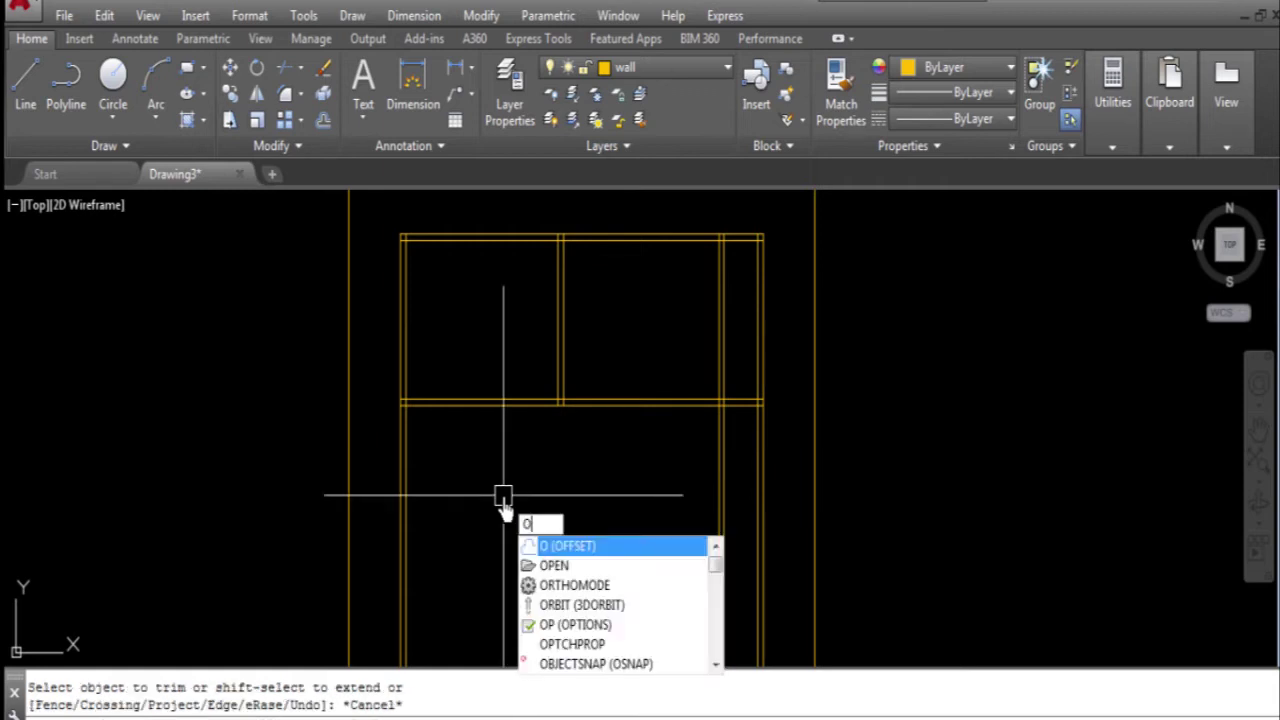
{"action": "key", "text": "Return"}
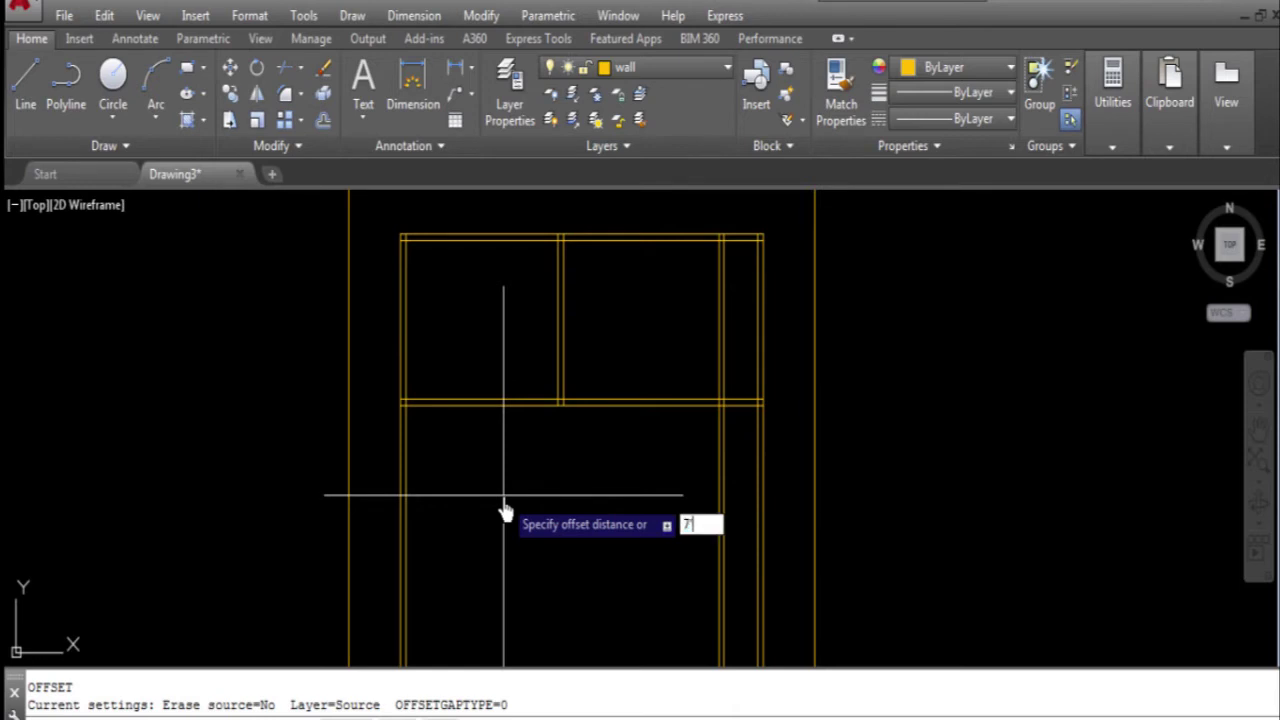
{"action": "key", "text": "Return"}
{"action": "left_click", "coordinate": [505, 405]}
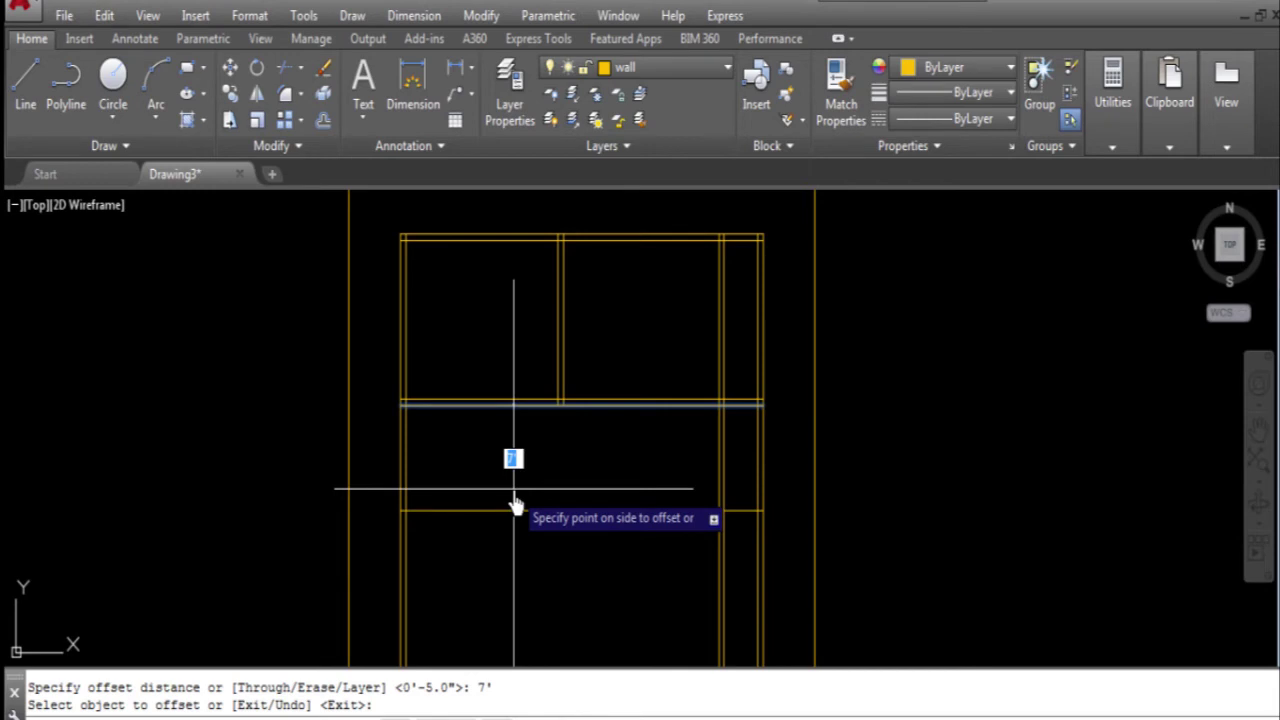
{"action": "key", "text": "Escape"}
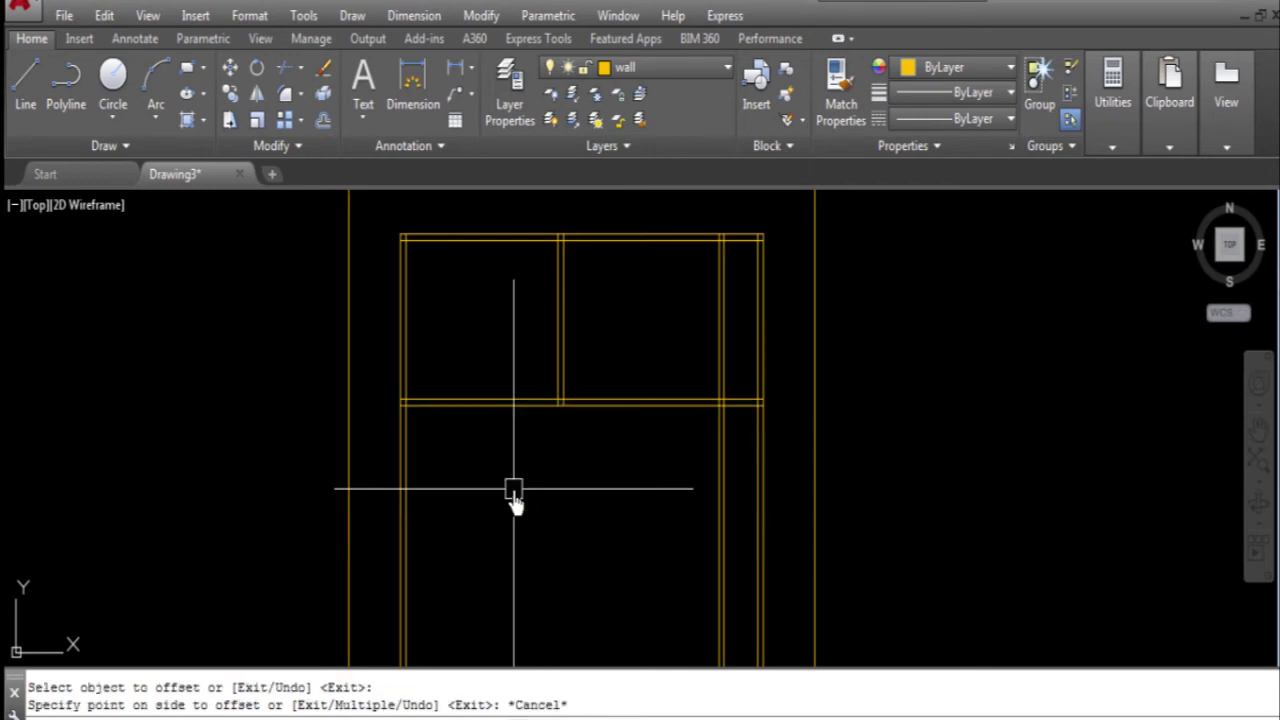
{"action": "type", "text": "o"}
- Add a horizontal double-line wall 4' below the cross wall, 5 thick
{"action": "key", "text": "Return"}
{"action": "type", "text": "4"}
{"action": "key", "text": "Return"}
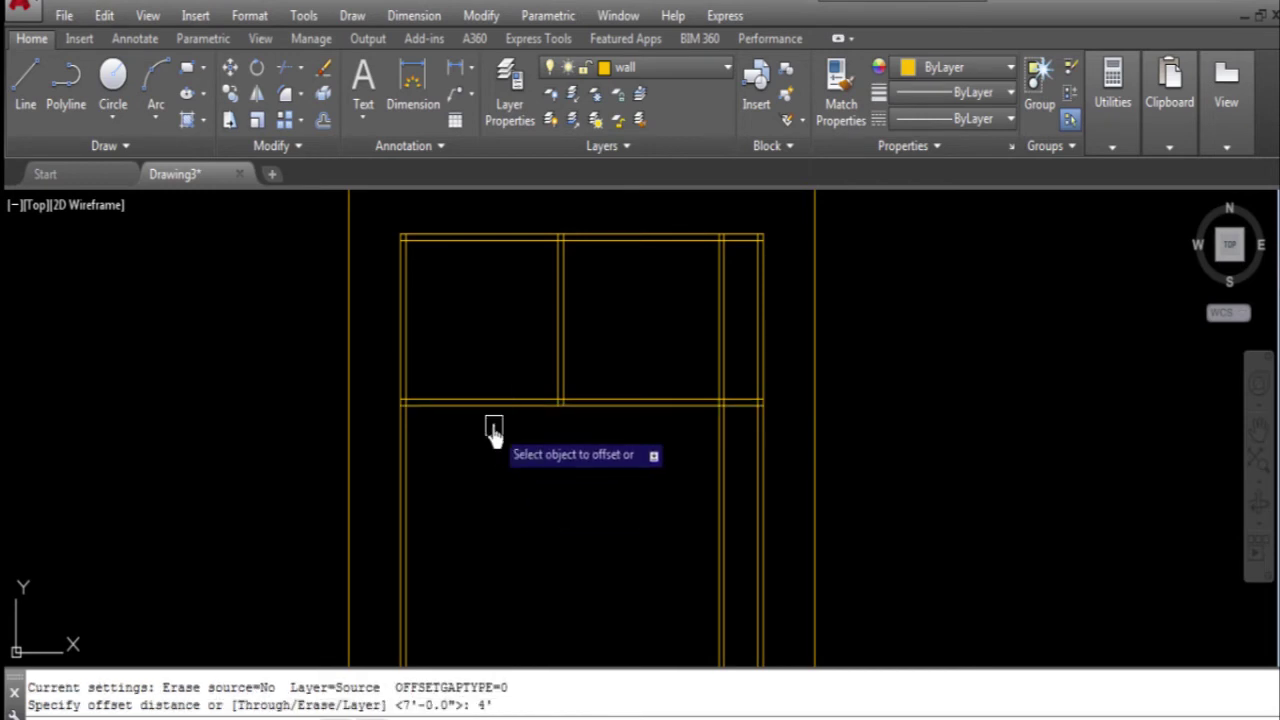
{"action": "left_click", "coordinate": [482, 405]}
{"action": "left_click", "coordinate": [509, 563]}
{"action": "key", "text": "Return"}
{"action": "key", "text": "Return"}
{"action": "type", "text": "5"}
{"action": "key", "text": "Return"}
{"action": "left_click", "coordinate": [514, 466]}
{"action": "left_click", "coordinate": [540, 650]}
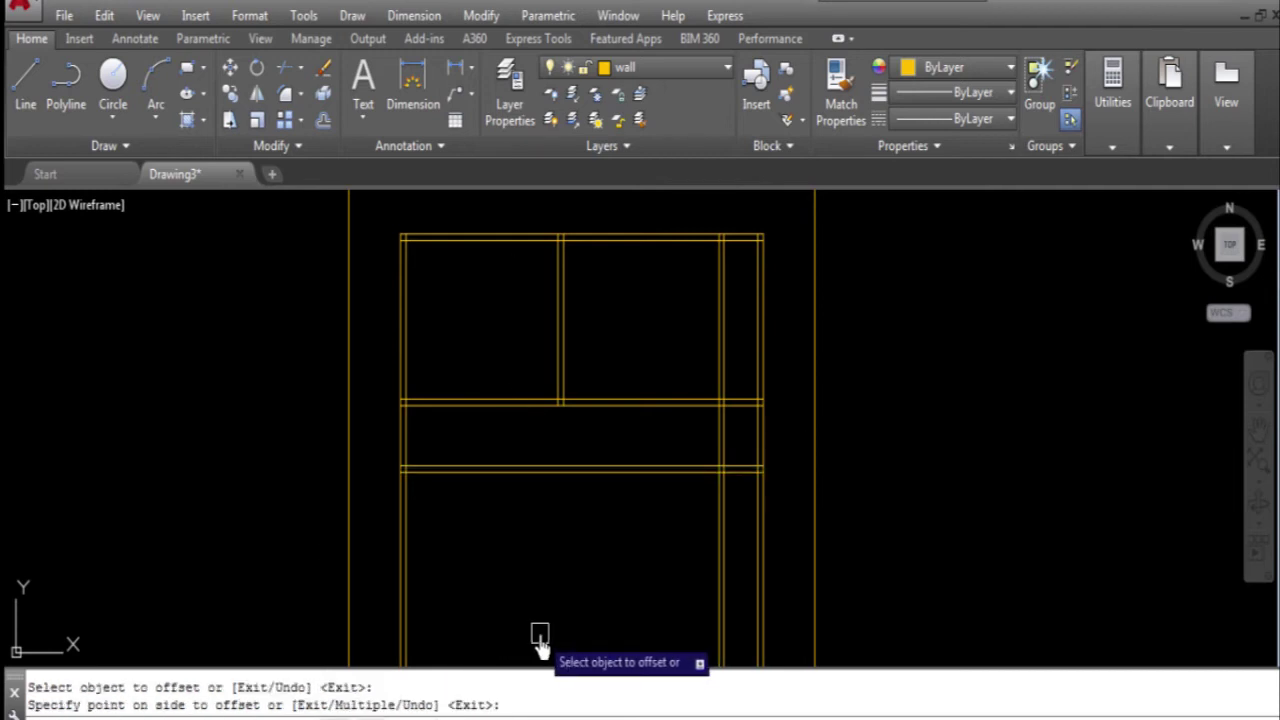
- Add another horizontal double-line wall 6' further down, 5 thick
{"action": "key", "text": "Return"}
{"action": "key", "text": "Return"}
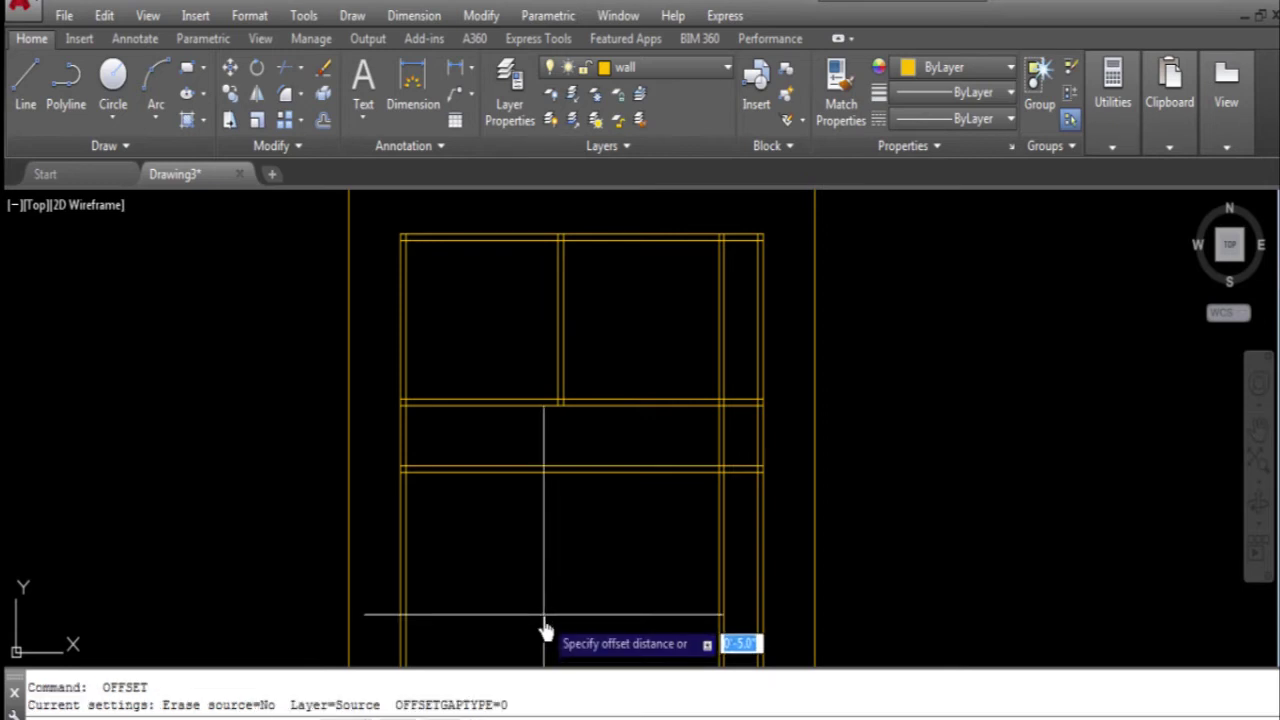
{"action": "type", "text": "6'"}
{"action": "key", "text": "Return"}
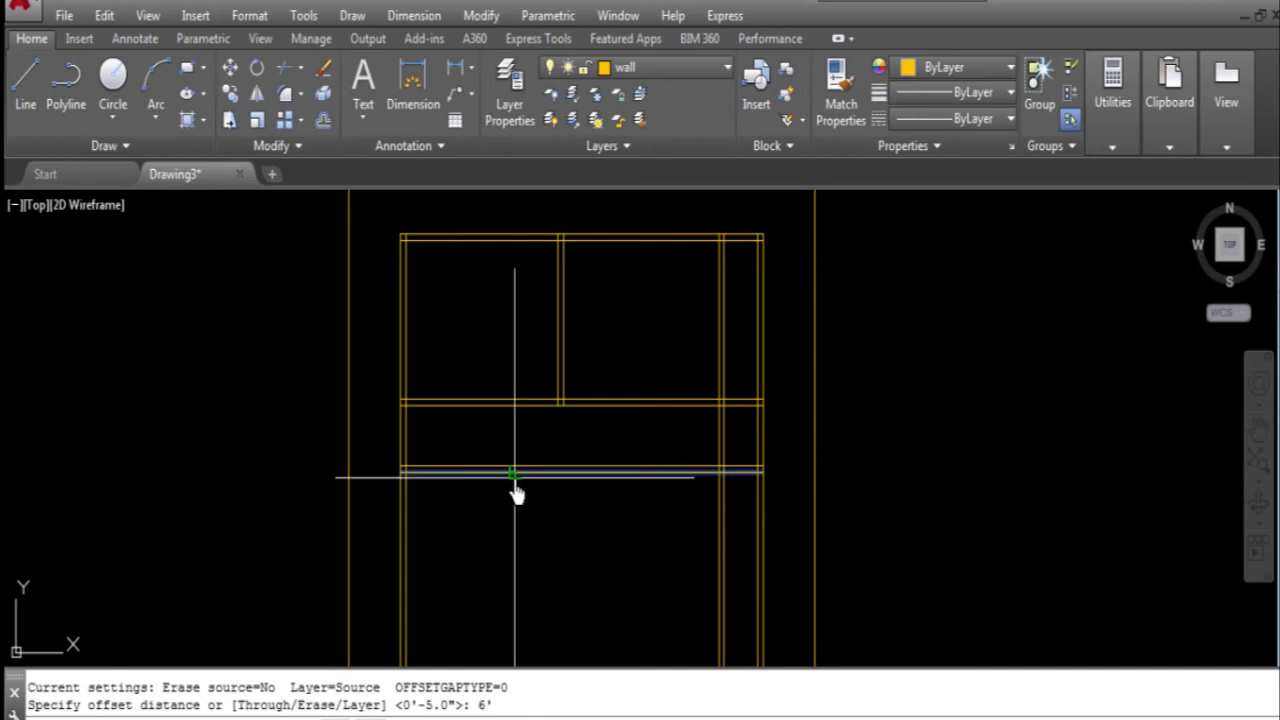
{"action": "left_click", "coordinate": [568, 567]}
{"action": "key", "text": "Return"}
{"action": "key", "text": "Return"}
{"action": "type", "text": "5"}
{"action": "key", "text": "Return"}
{"action": "left_click", "coordinate": [569, 567]}
{"action": "left_click", "coordinate": [576, 612]}
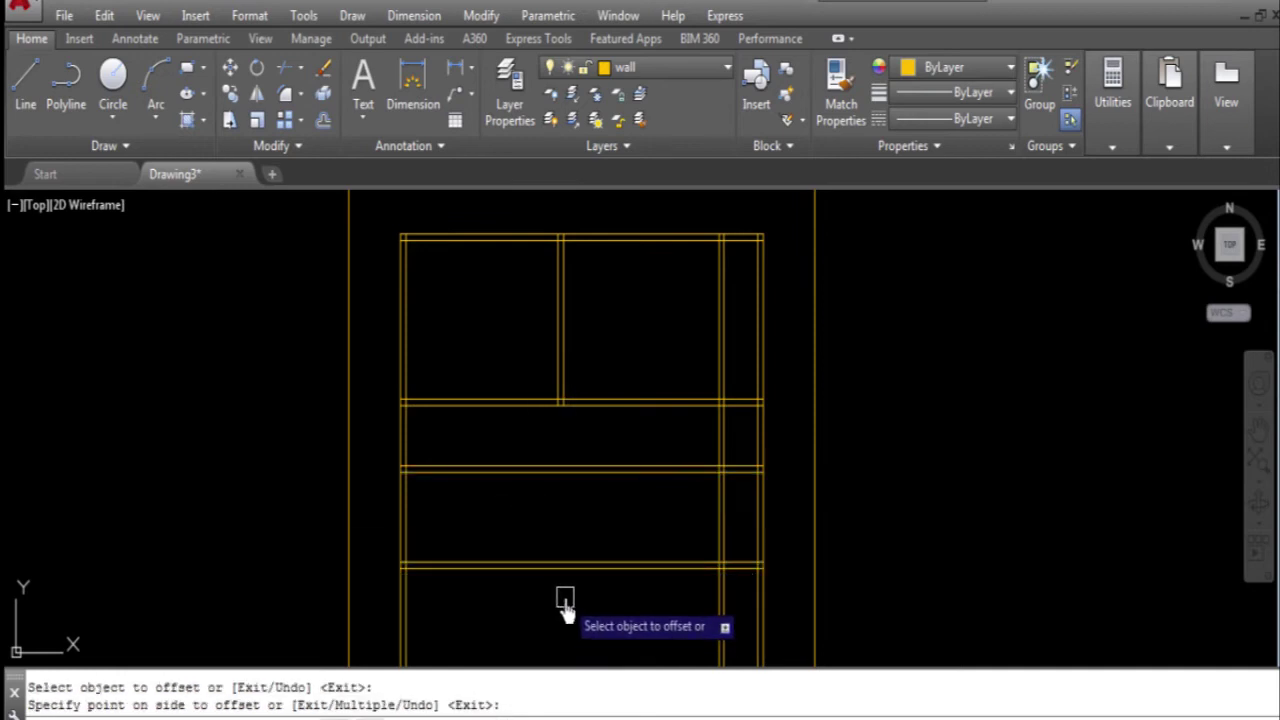
{"action": "key", "text": "Escape"}
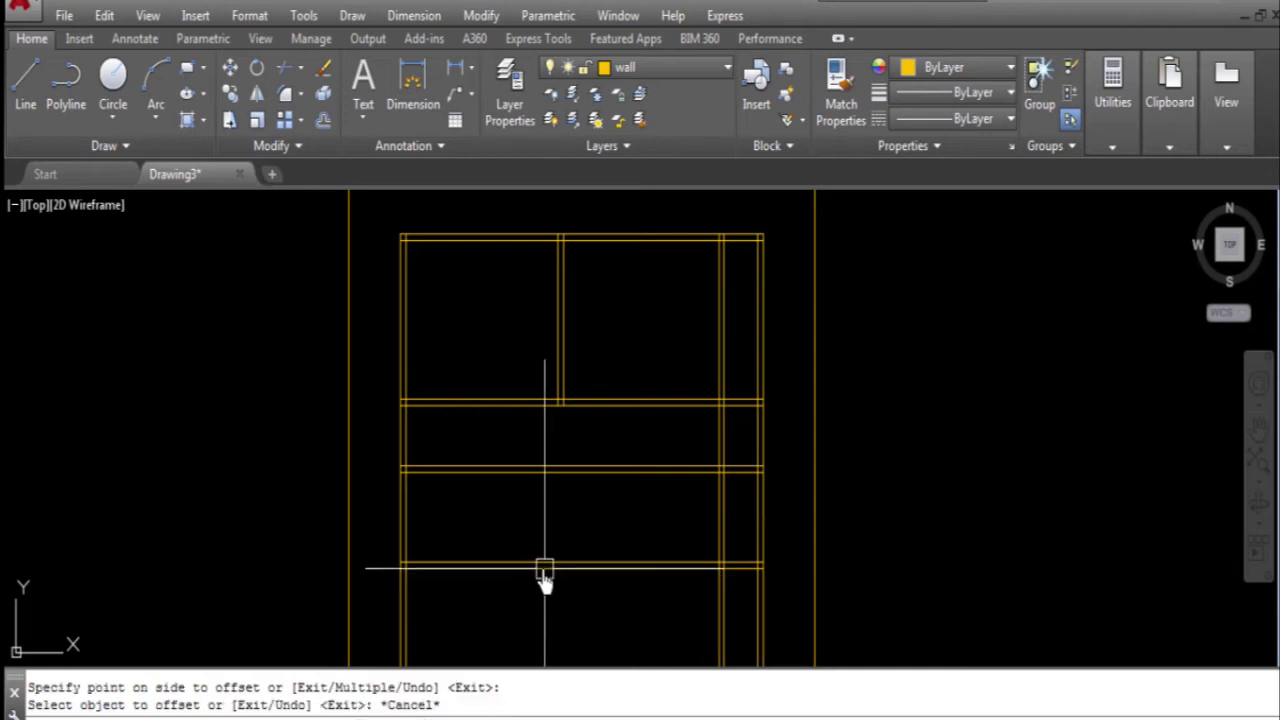
{"action": "type", "text": "o"}
- Add a vertical double-line wall 7' from the left inner wall, 5 thick
{"action": "key", "text": "Return"}
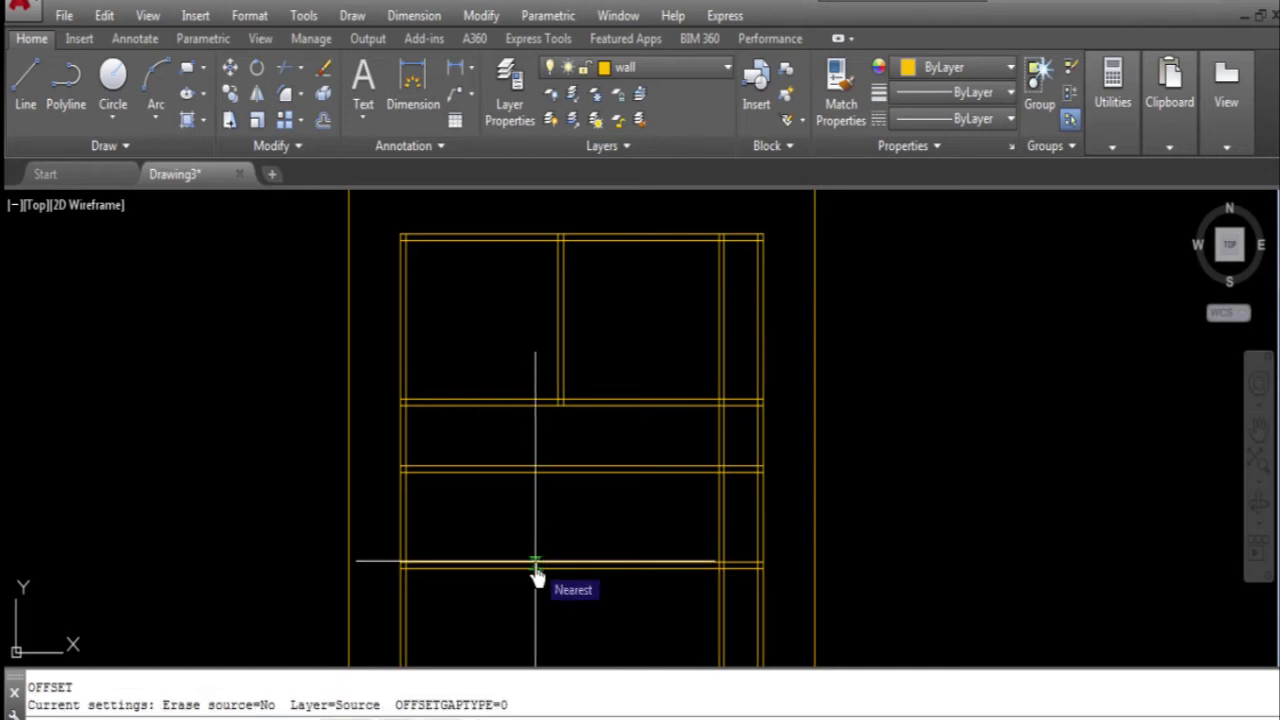
{"action": "type", "text": "7"}
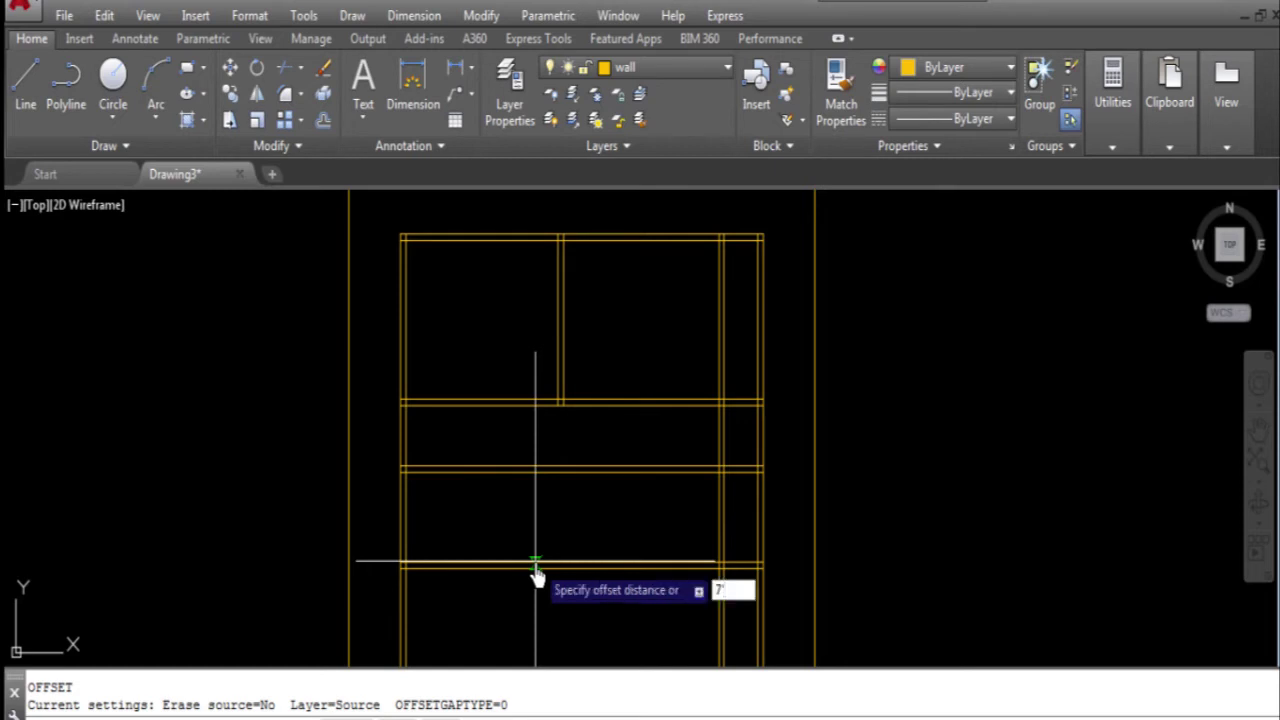
{"action": "key", "text": "Return"}
{"action": "left_click", "coordinate": [408, 490]}
{"action": "left_click", "coordinate": [561, 525]}
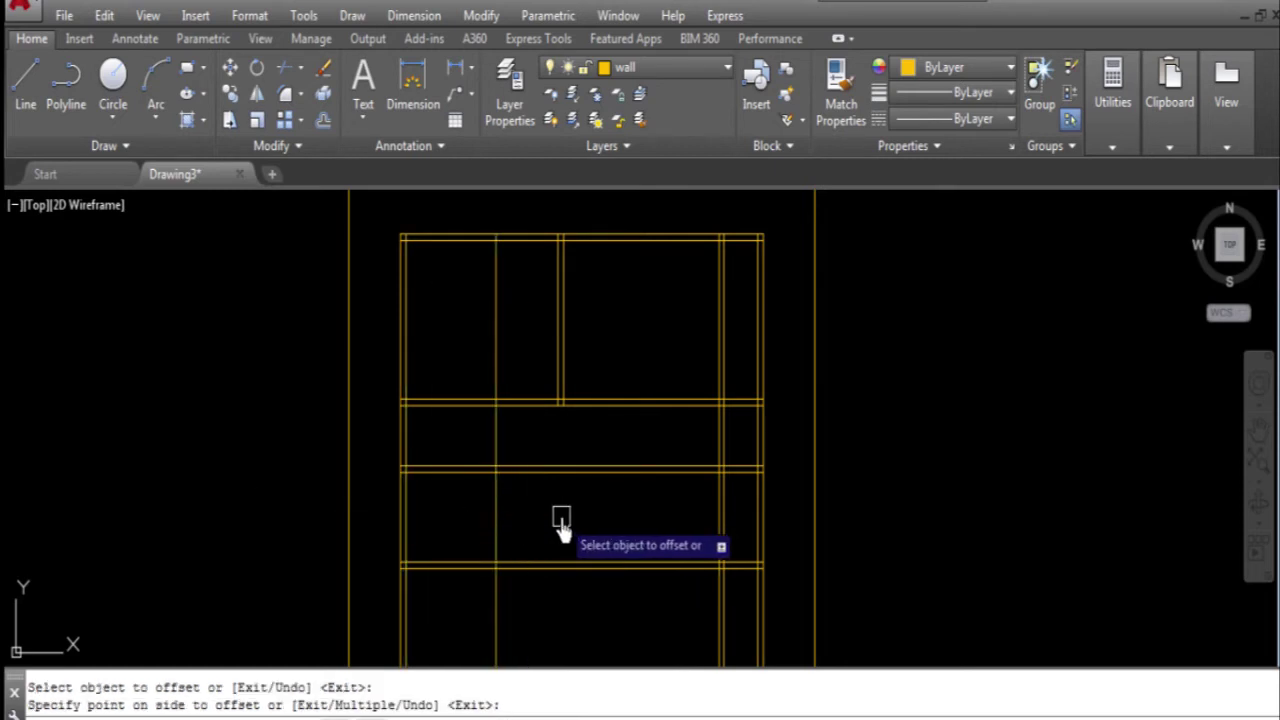
{"action": "key", "text": "Return"}
{"action": "key", "text": "Return"}
{"action": "type", "text": "5"}
{"action": "key", "text": "Return"}
{"action": "left_click", "coordinate": [497, 520]}
{"action": "left_click", "coordinate": [560, 534]}
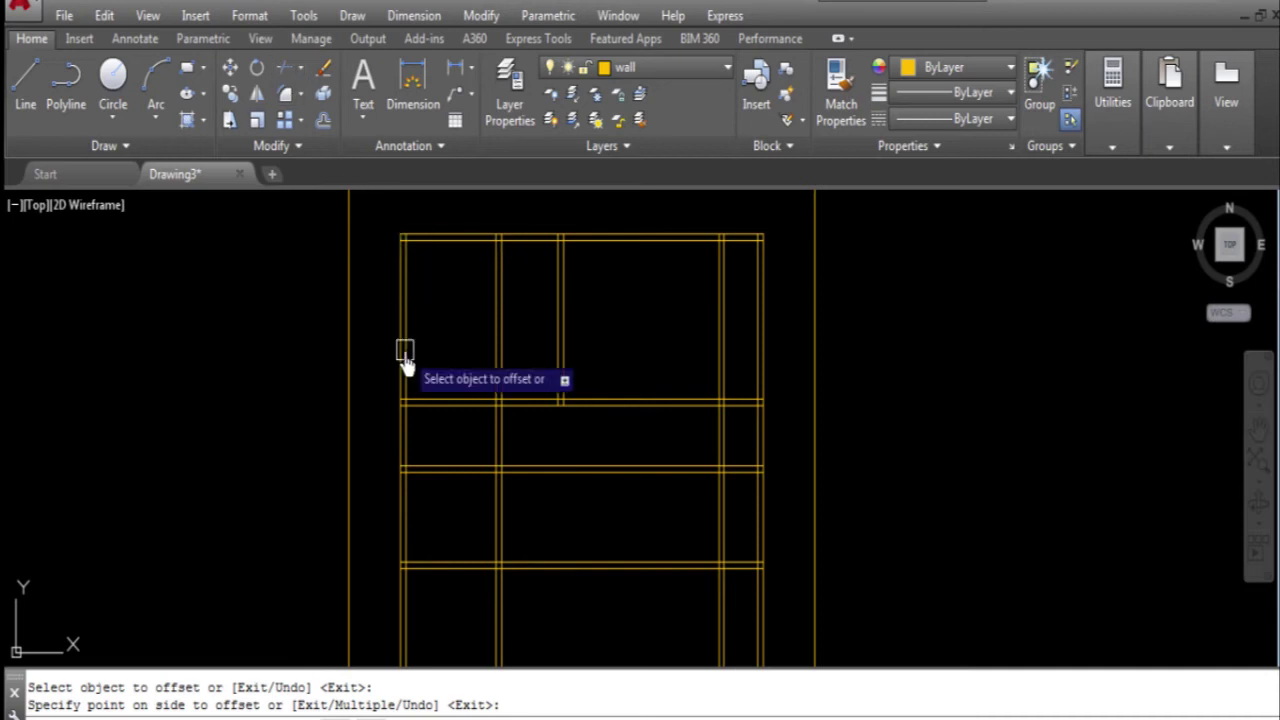
{"action": "key", "text": "Escape"}
- Trim the vertical wall out of the top room and the horizontal wall segments between verticals
{"action": "type", "text": "r"}
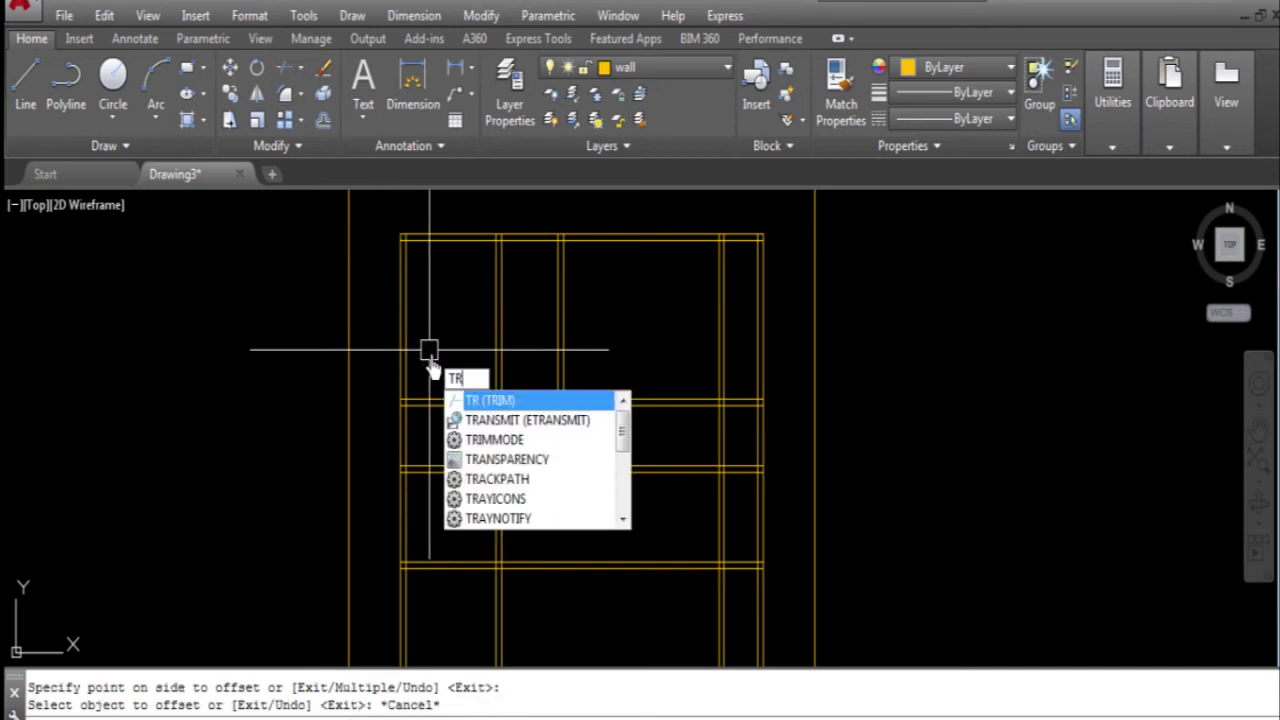
{"action": "key", "text": "Return"}
{"action": "key", "text": "Return"}
{"action": "left_click", "coordinate": [503, 355]}
{"action": "left_click", "coordinate": [497, 352]}
{"action": "left_click", "coordinate": [546, 471]}
{"action": "left_click", "coordinate": [560, 563]}
{"action": "left_click", "coordinate": [551, 566]}
{"action": "left_click", "coordinate": [538, 465]}
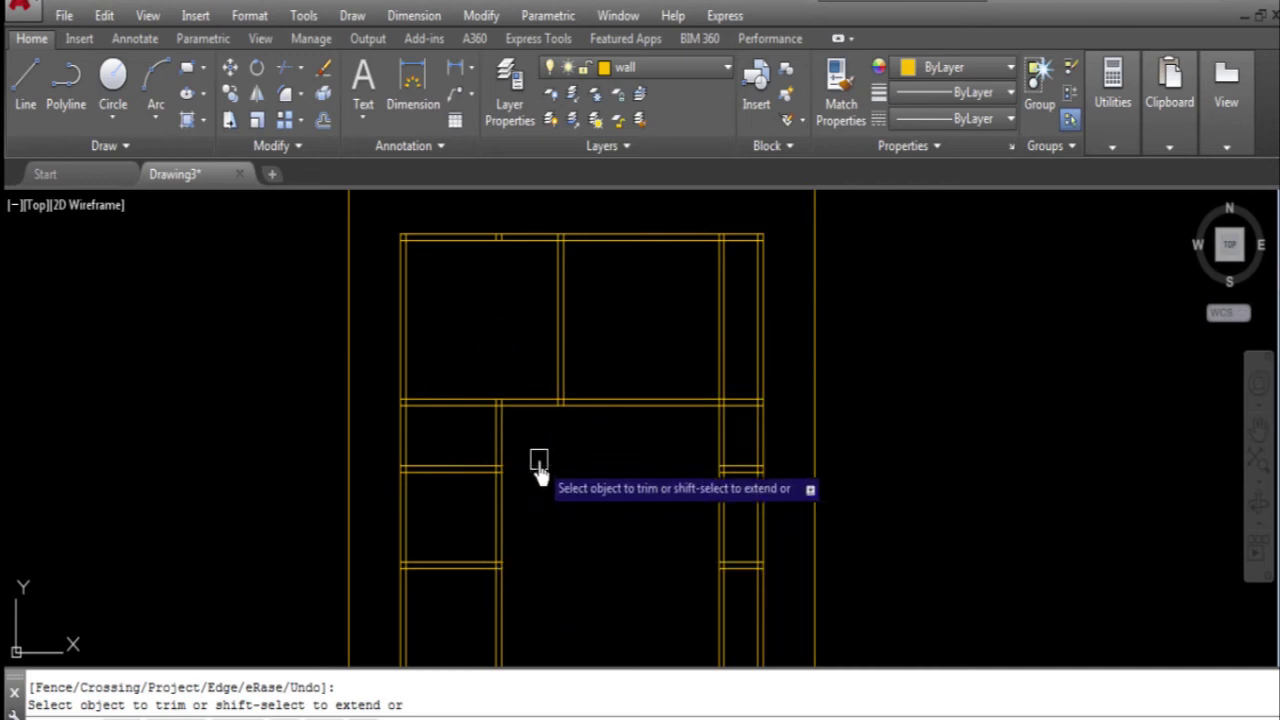
{"action": "middle_click_drag", "start_coordinate": [580, 618], "coordinate": [585, 543]}
- Crossing-trim the lower wall segments and cut back the right inner wall line
{"action": "left_click", "coordinate": [563, 546]}
{"action": "left_click", "coordinate": [469, 577]}
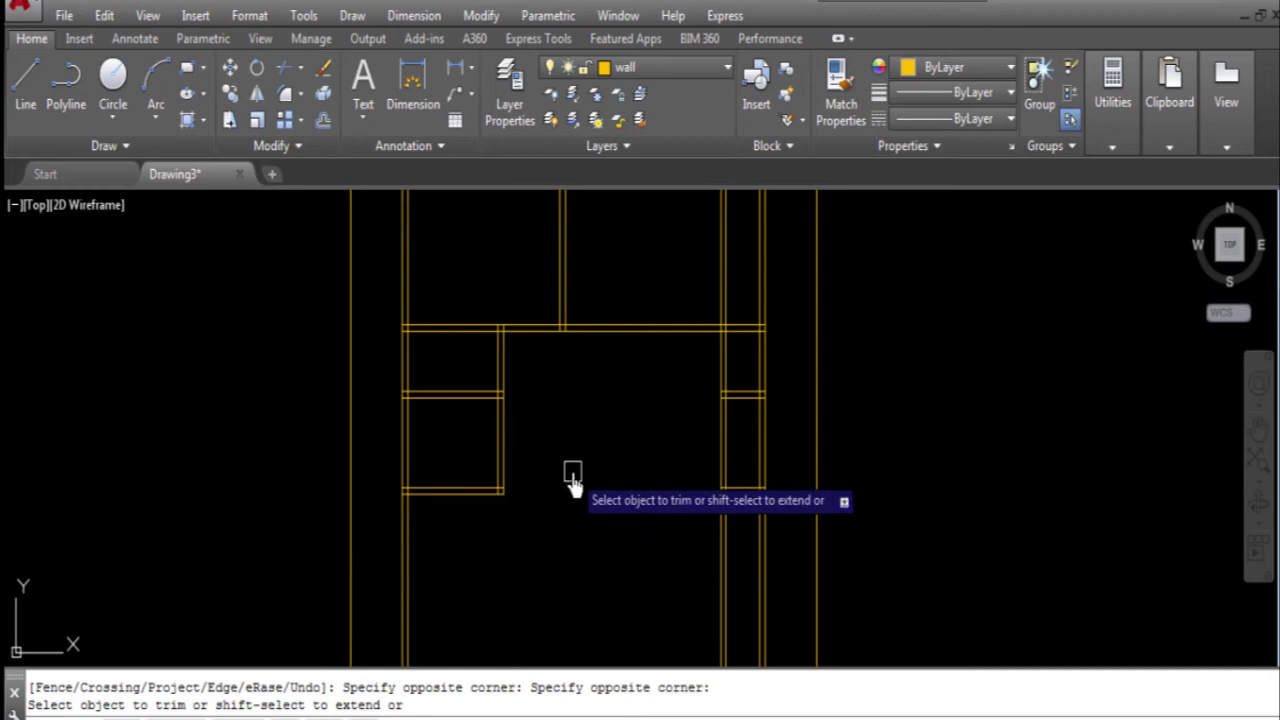
{"action": "middle_click_drag", "start_coordinate": [571, 471], "coordinate": [500, 529]}
{"action": "left_click", "coordinate": [648, 428]}
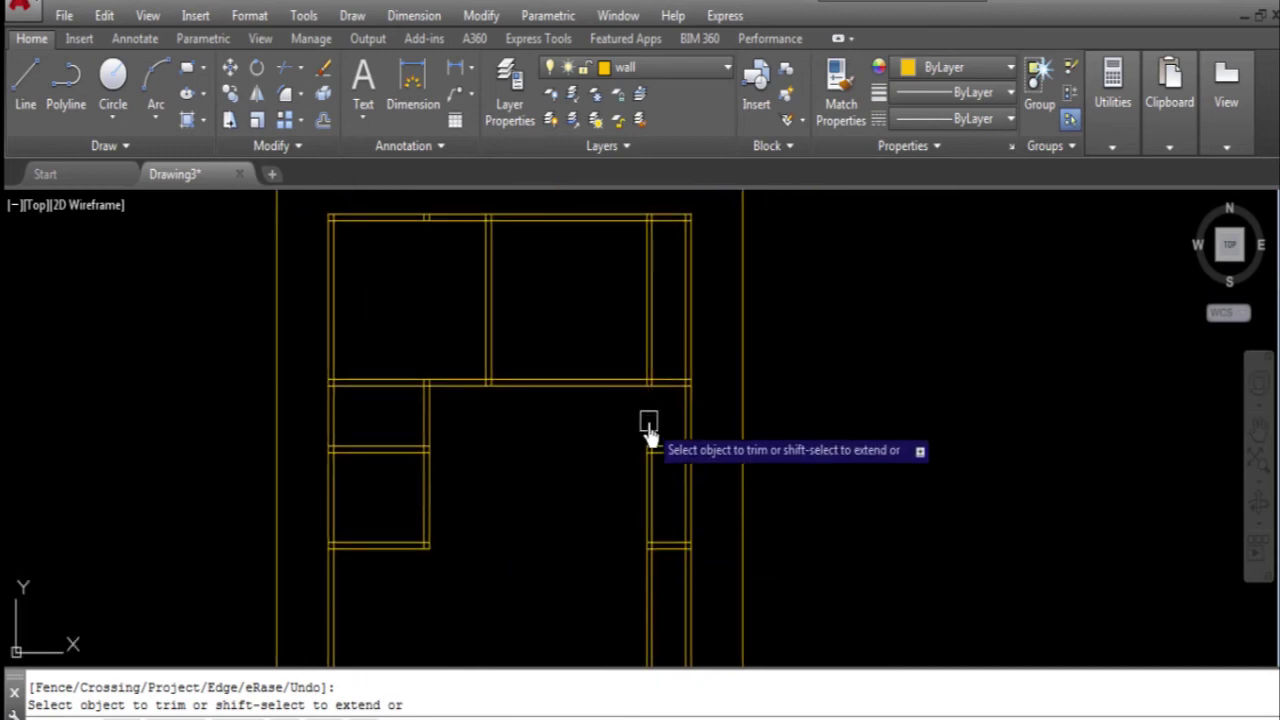
{"action": "left_click", "coordinate": [650, 595]}
{"action": "key", "text": "Escape"}
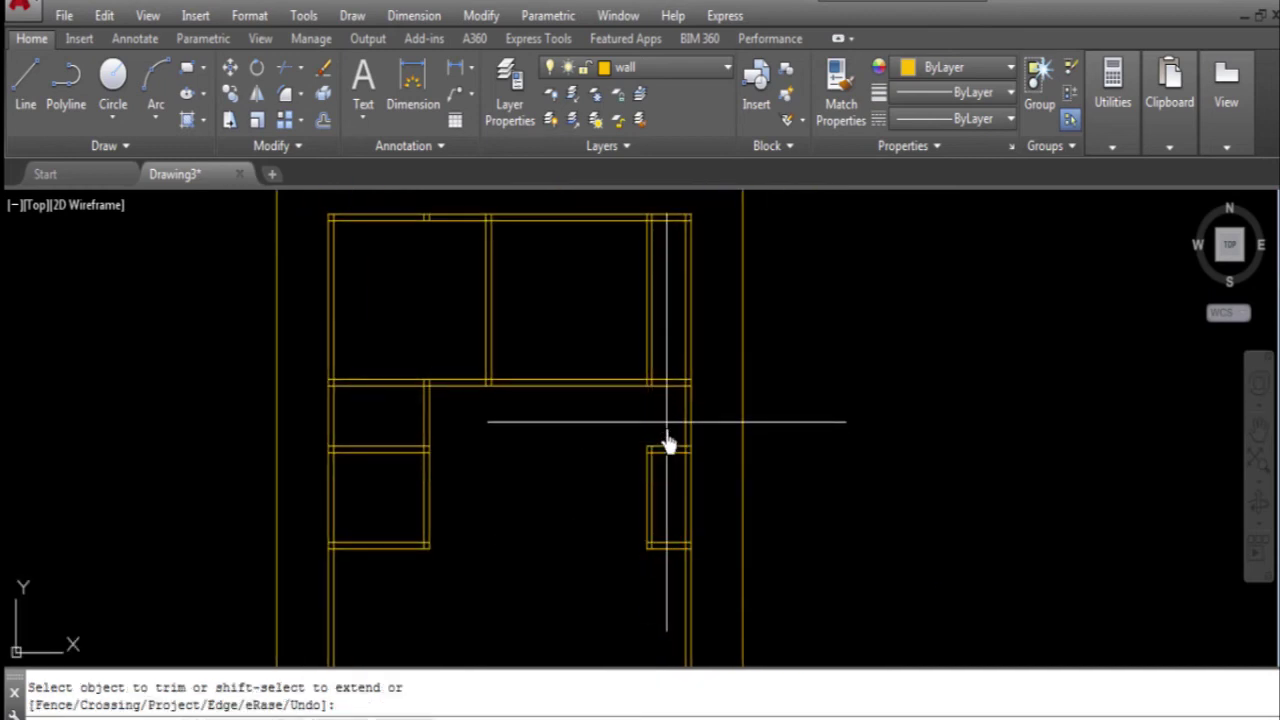
- Delete the leftover small rectangle lines and re-centre the floor plan
{"action": "left_click", "coordinate": [666, 443]}
{"action": "left_click", "coordinate": [600, 571]}
{"action": "key", "text": "Delete"}
{"action": "scroll", "coordinate": [588, 560], "scroll_direction": "down", "scroll_amount": 1}
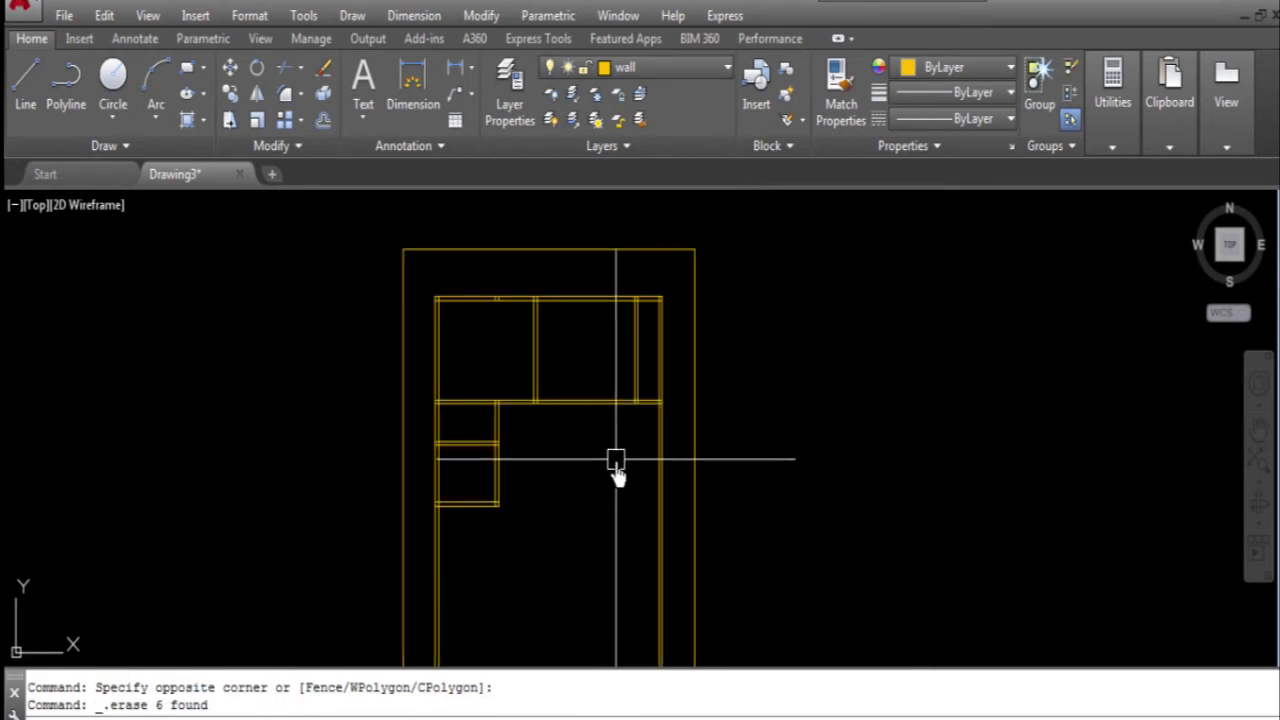
{"action": "scroll", "coordinate": [595, 485], "scroll_direction": "down", "scroll_amount": 1}
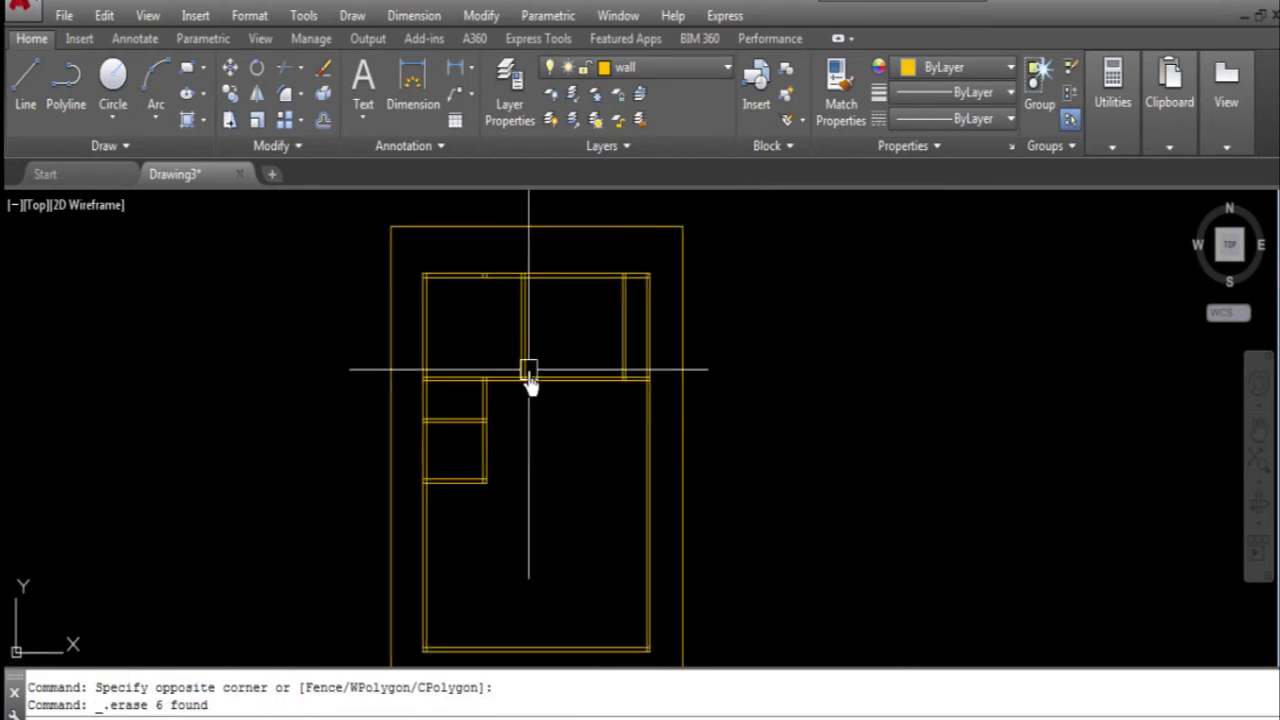
{"action": "scroll", "coordinate": [529, 371], "scroll_direction": "up", "scroll_amount": 2}
{"action": "middle_click_drag", "start_coordinate": [534, 371], "coordinate": [557, 400]}
{"action": "key", "text": "Escape"}
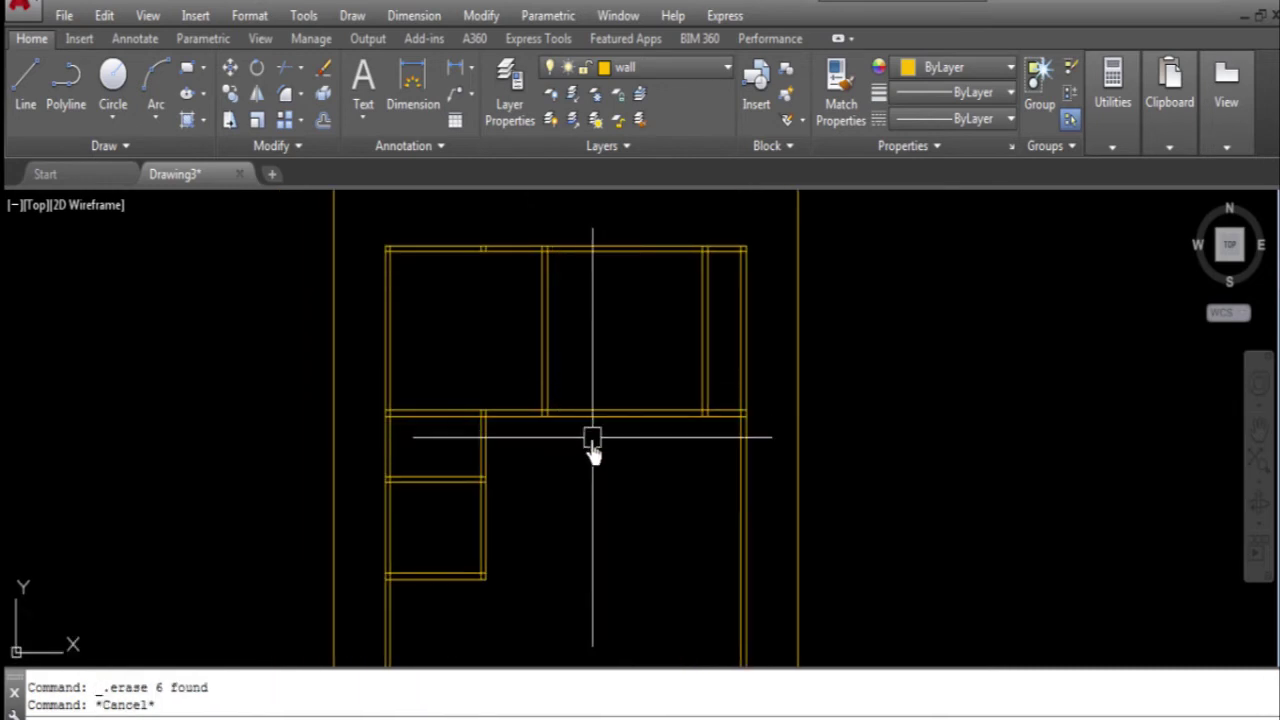
{"action": "type", "text": "O"}
{"action": "key", "text": "Return"}
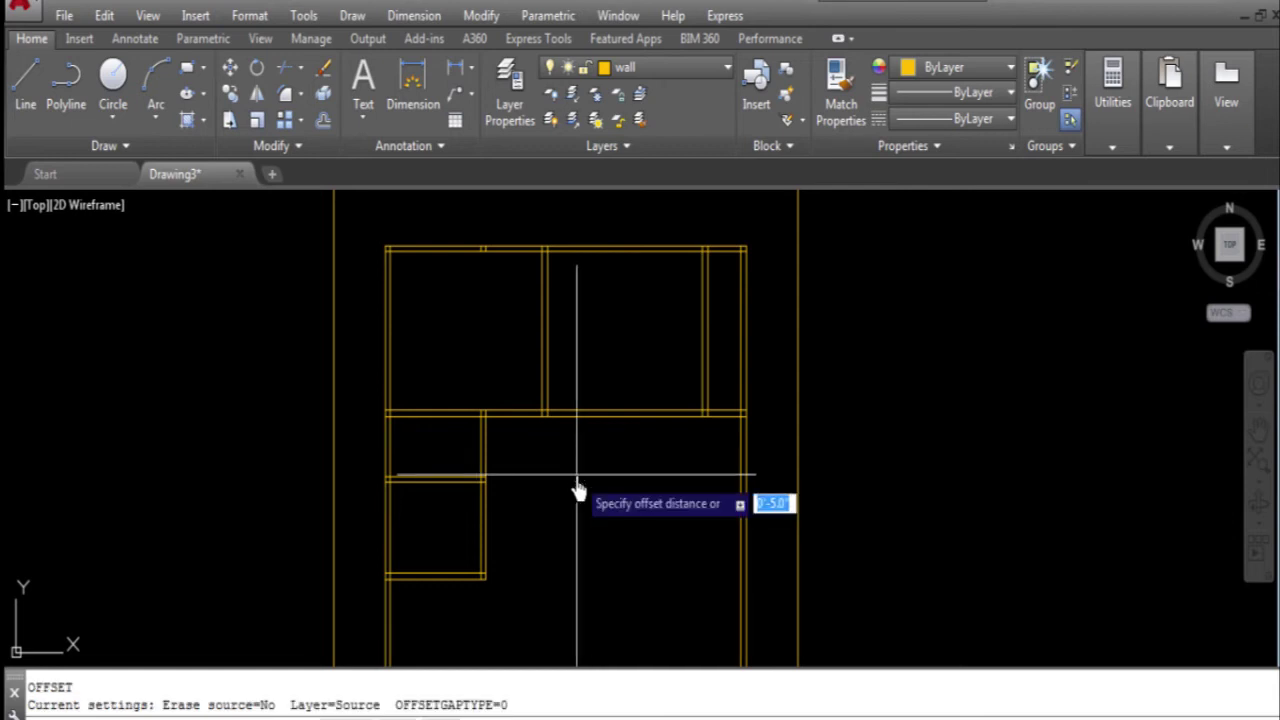
{"action": "type", "text": "3'"}
- Offset two interior wall lines 3' to mark the doorway in the central wall
{"action": "key", "text": "Return"}
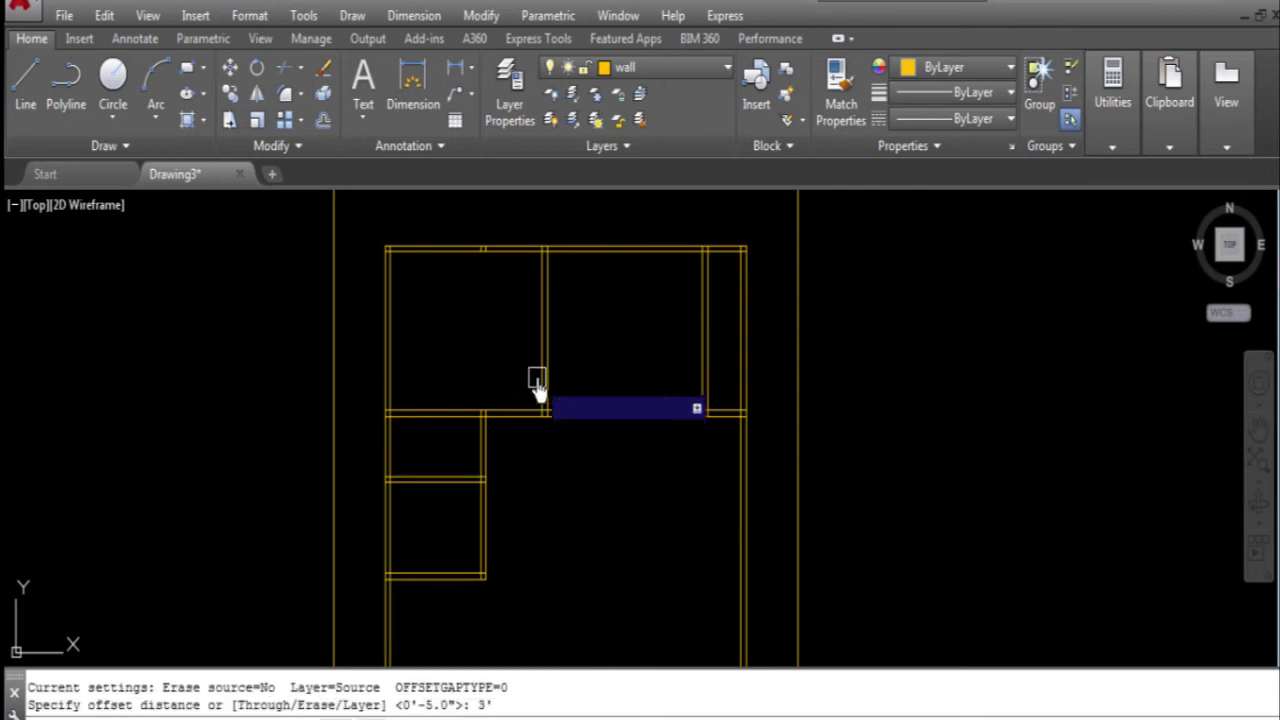
{"action": "left_click", "coordinate": [549, 368]}
{"action": "left_click", "coordinate": [570, 382]}
{"action": "left_click", "coordinate": [542, 378]}
{"action": "left_click", "coordinate": [515, 366]}
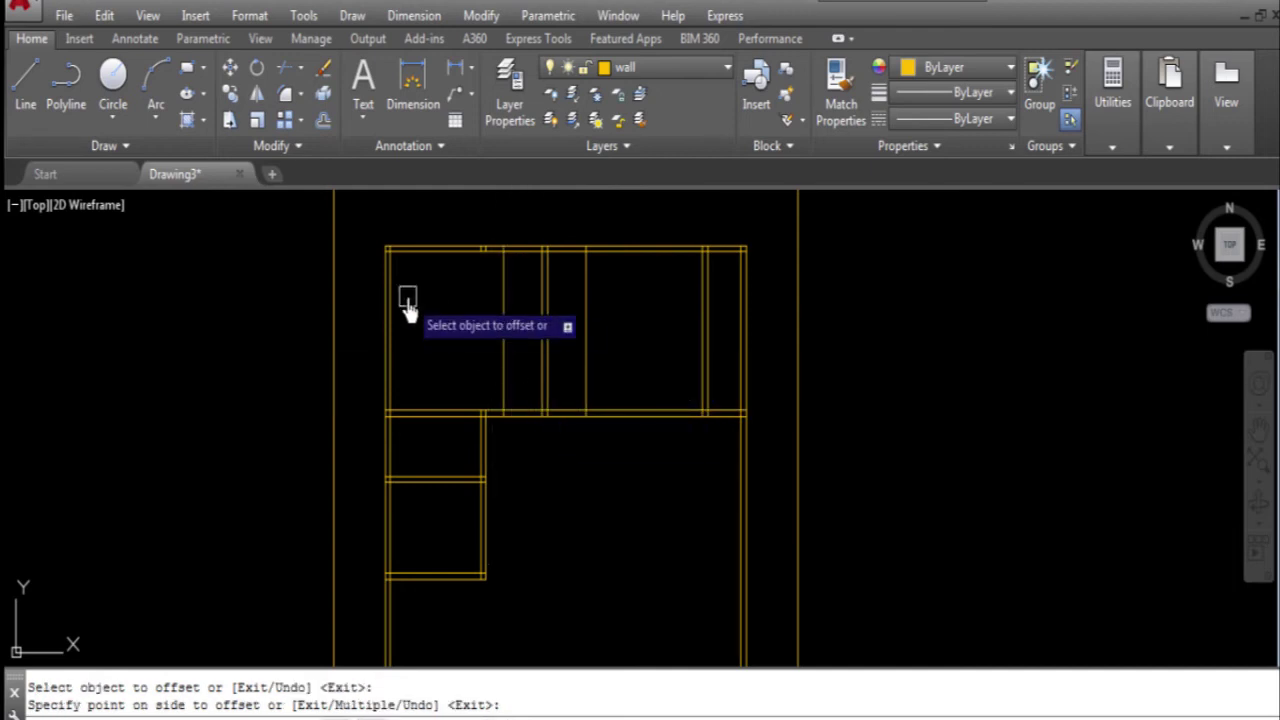
{"action": "key", "text": "Escape"}
- Trim the wall lines and guide lines to open the 3' doorway
{"action": "key", "text": "Return"}
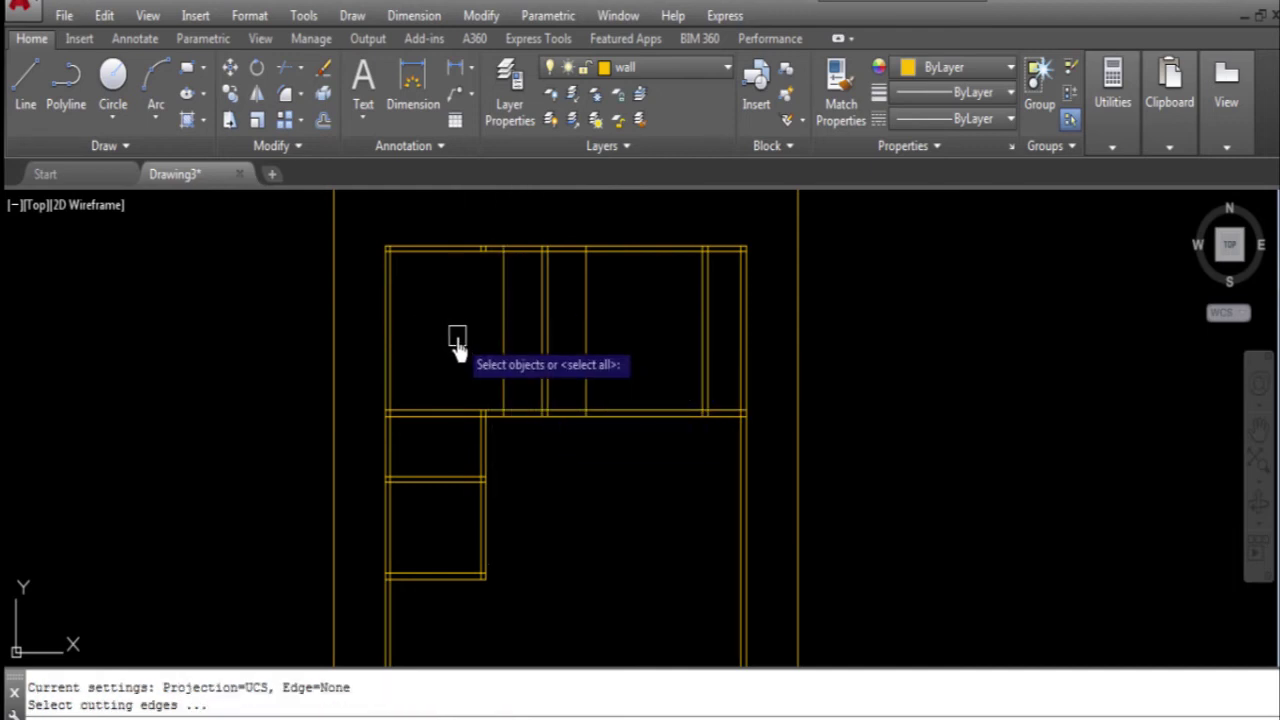
{"action": "key", "text": "Return"}
{"action": "scroll", "coordinate": [520, 409], "scroll_direction": "up", "scroll_amount": 3}
{"action": "left_click", "coordinate": [537, 386]}
{"action": "left_click", "coordinate": [530, 470]}
{"action": "left_click", "coordinate": [466, 370]}
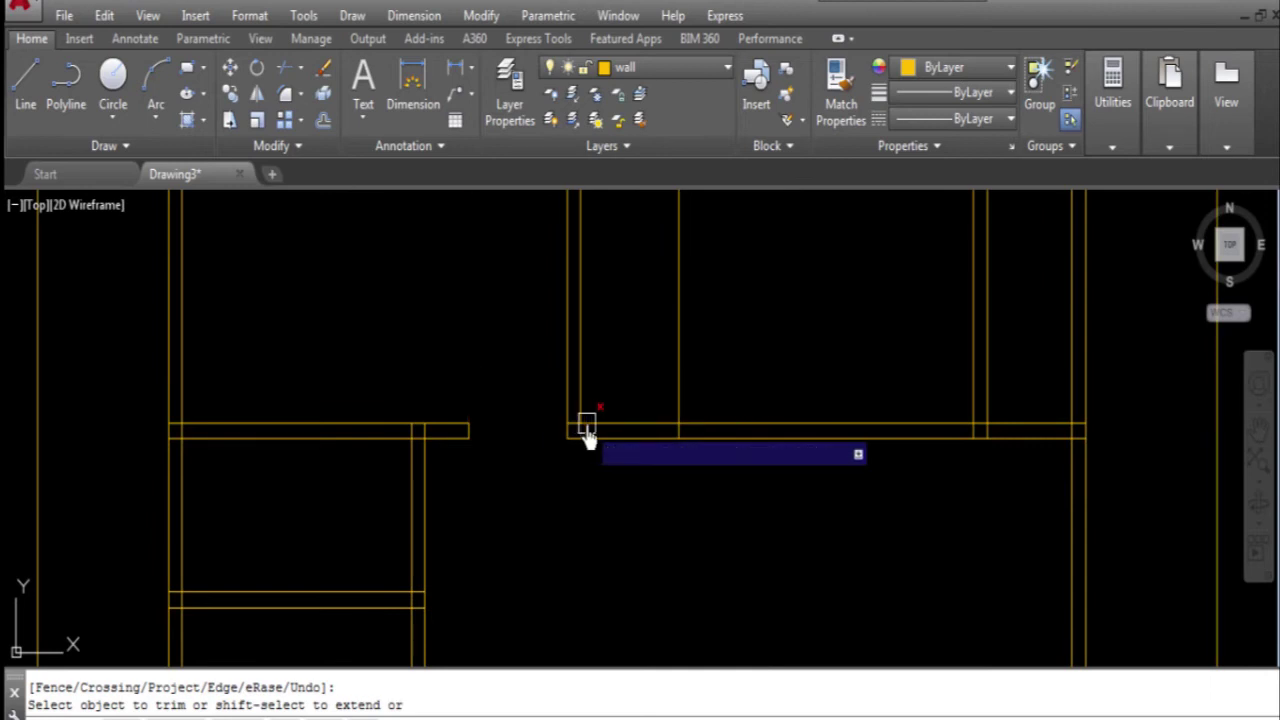
{"action": "left_click", "coordinate": [614, 432]}
{"action": "left_click", "coordinate": [678, 376]}
{"action": "scroll", "coordinate": [678, 385], "scroll_direction": "down", "scroll_amount": 4}
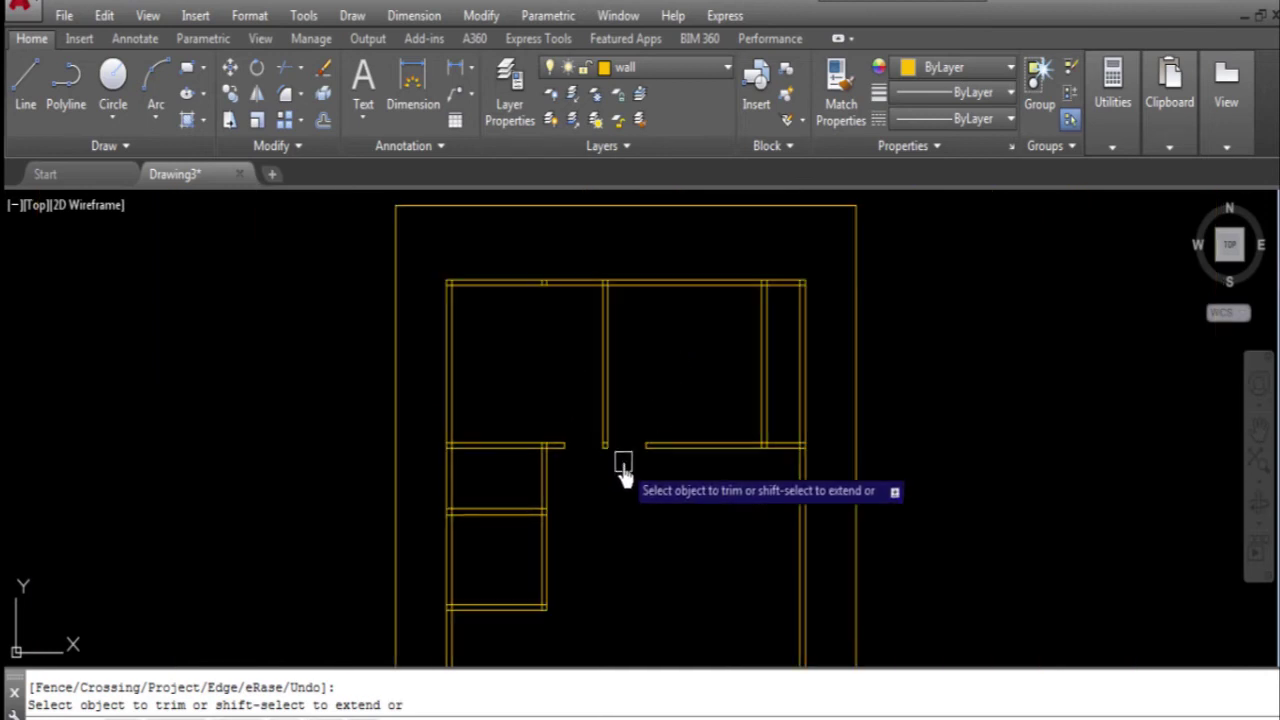
{"action": "key", "text": "Escape"}
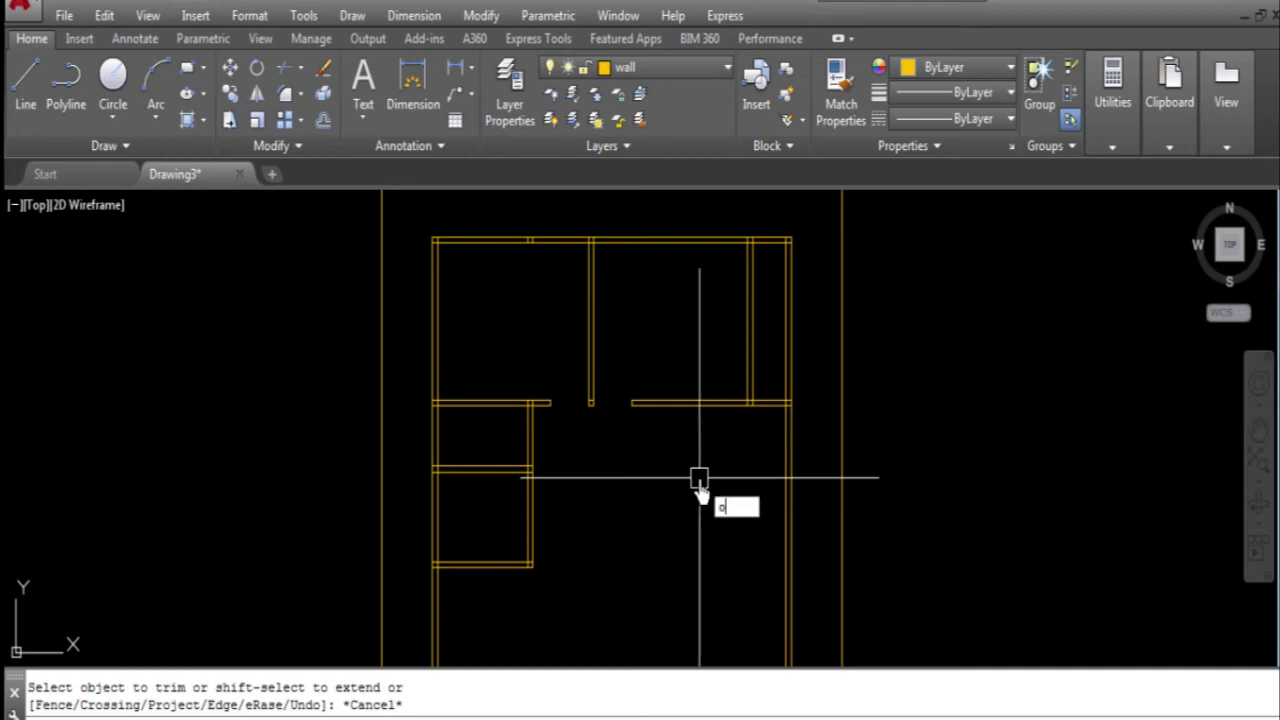
- Offset a vertical and a horizontal wall line 2'6" to mark the left room's opening
{"action": "key", "text": "Return"}
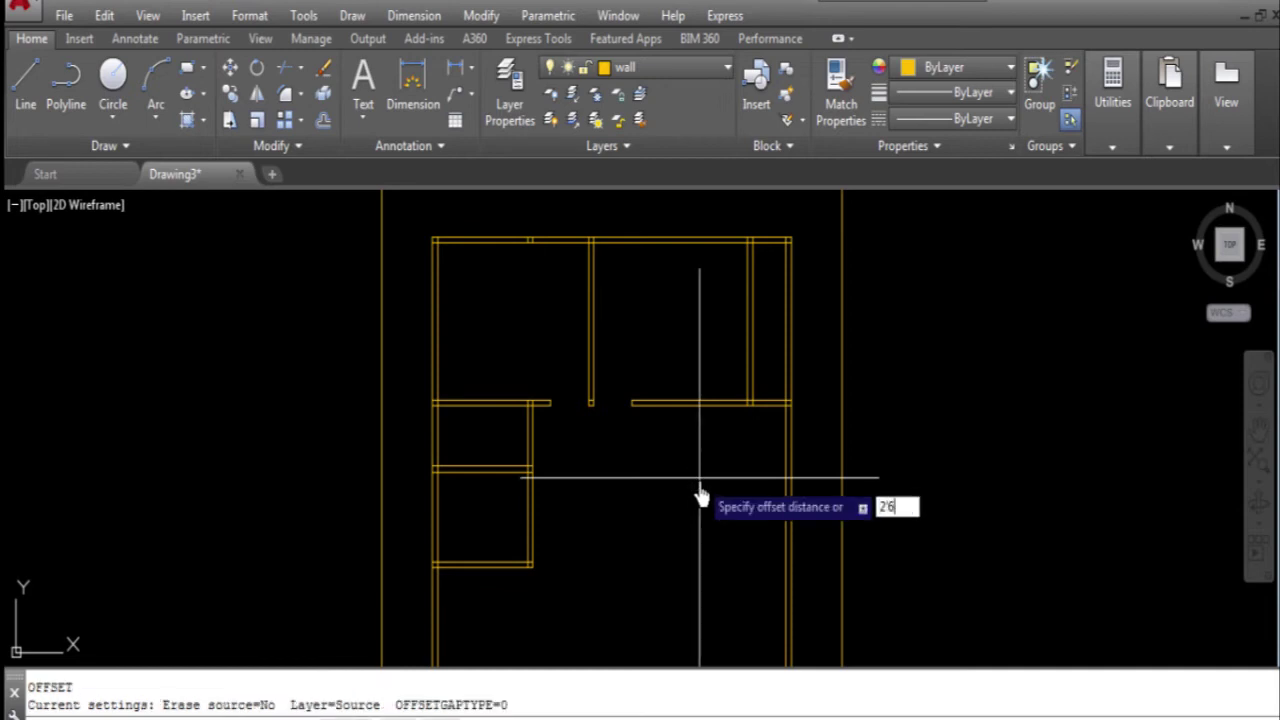
{"action": "key", "text": "Return"}
{"action": "left_click", "coordinate": [518, 420]}
{"action": "left_click", "coordinate": [451, 409]}
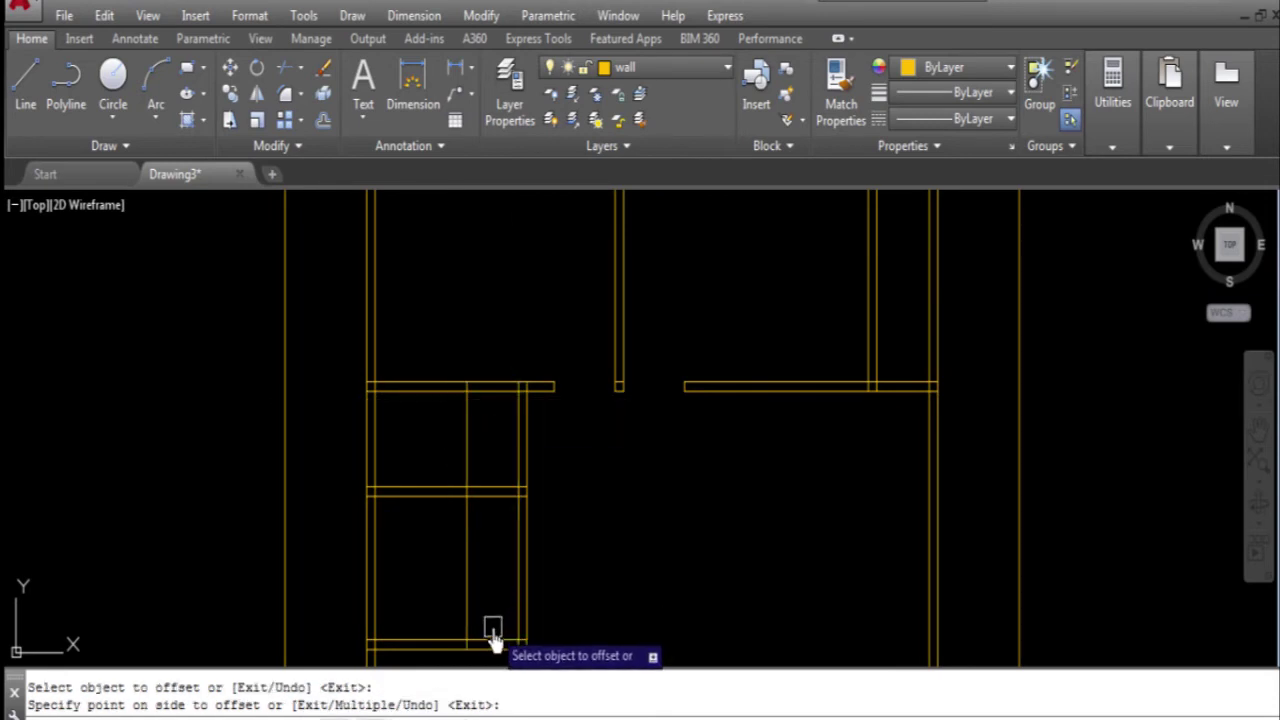
{"action": "left_click", "coordinate": [490, 491]}
{"action": "left_click", "coordinate": [499, 563]}
{"action": "key", "text": "Escape"}
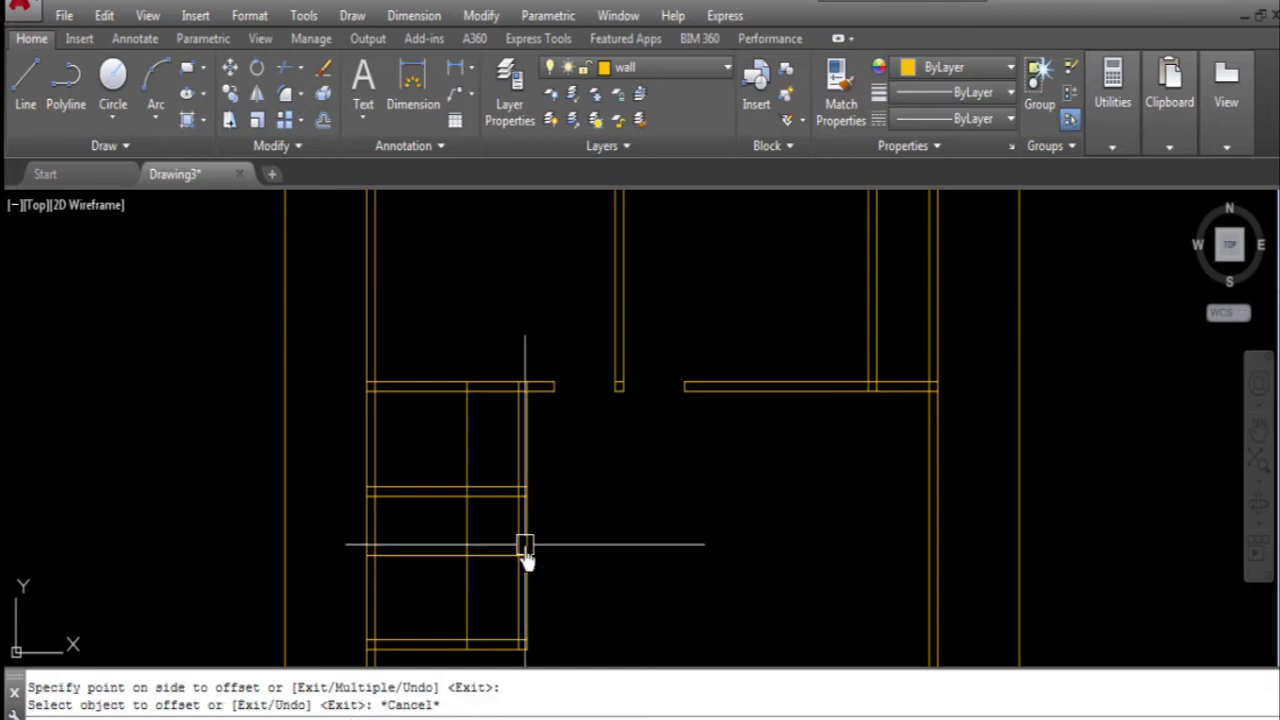
- Trim the 2'6" opening into the wall and delete the two leftover guide lines
{"action": "type", "text": "tr"}
{"action": "key", "text": "Return"}
{"action": "key", "text": "Return"}
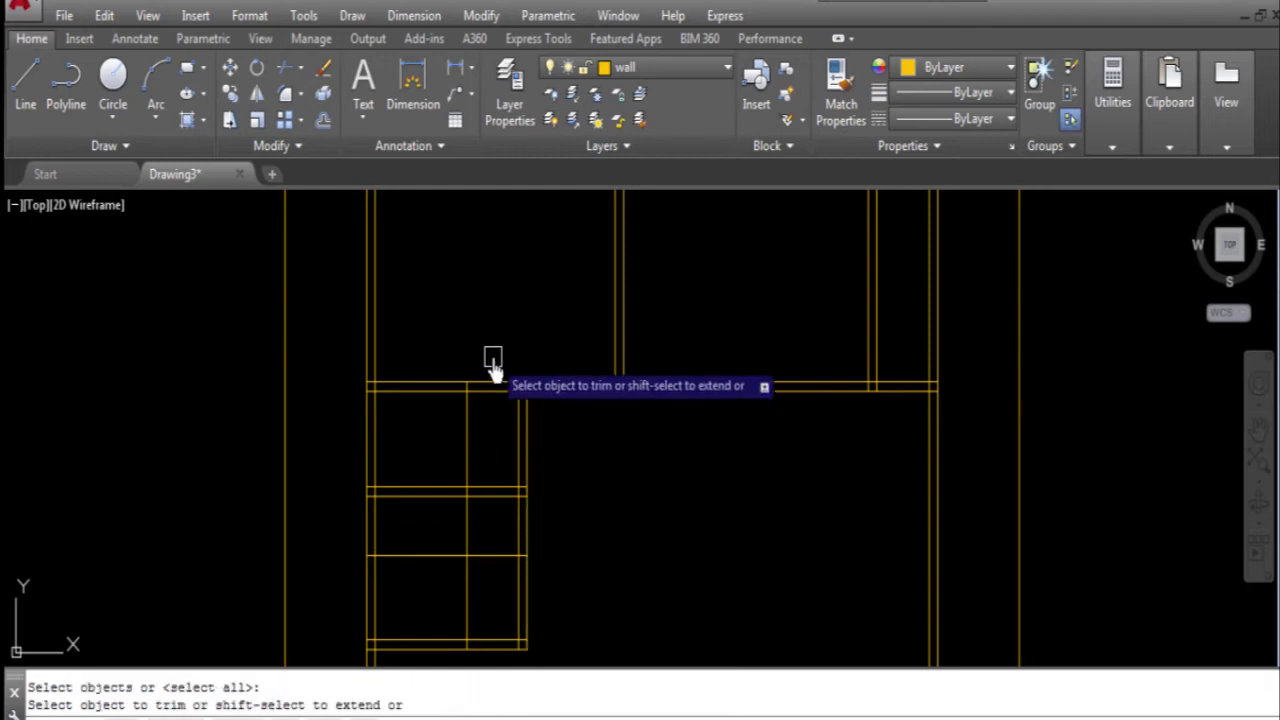
{"action": "left_click_drag", "start_coordinate": [486, 363], "coordinate": [494, 447]}
{"action": "left_click_drag", "start_coordinate": [530, 523], "coordinate": [509, 523]}
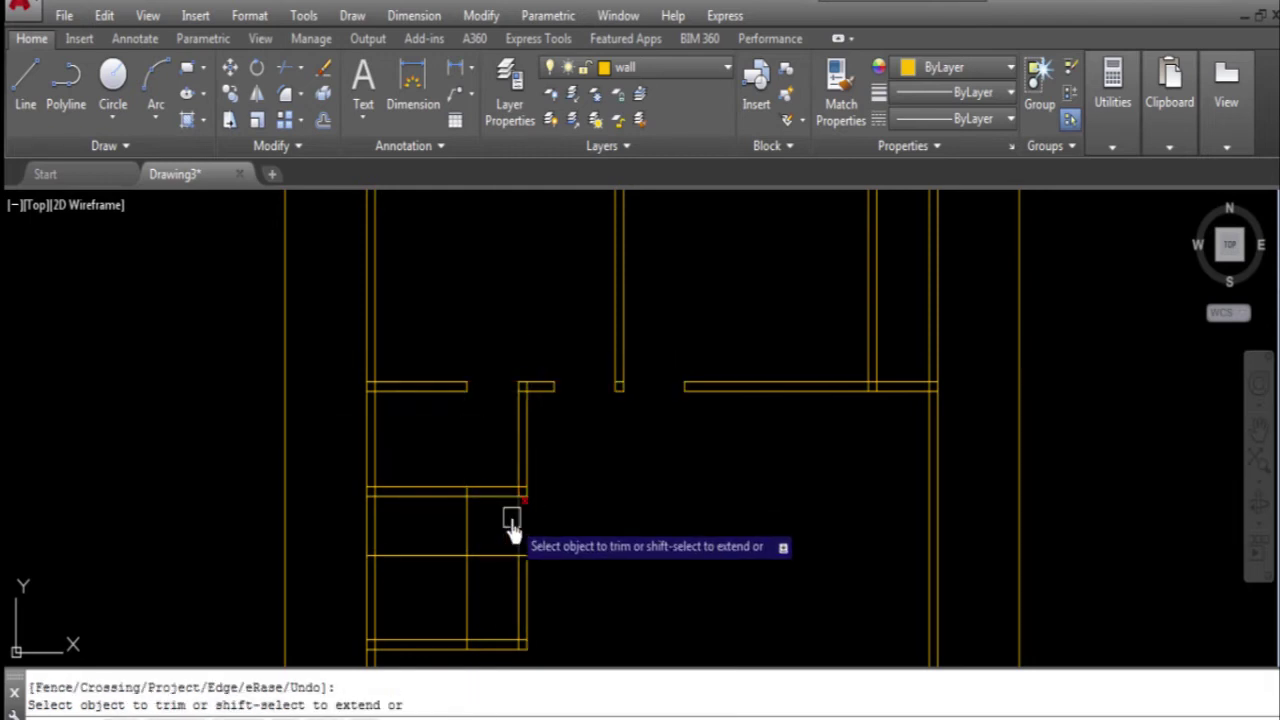
{"action": "left_click", "coordinate": [498, 555]}
{"action": "key", "text": "Escape"}
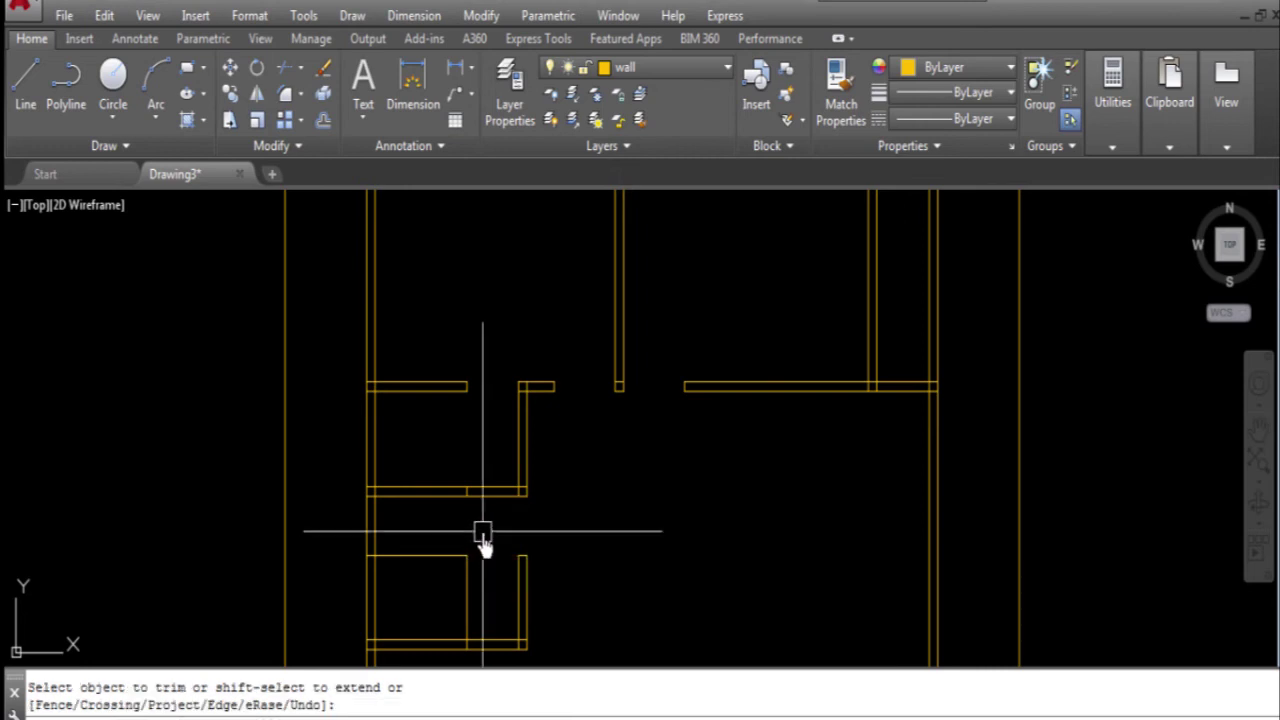
{"action": "left_click_drag", "start_coordinate": [483, 537], "coordinate": [457, 586]}
{"action": "key", "text": "Delete"}
{"action": "type", "text": "T"}
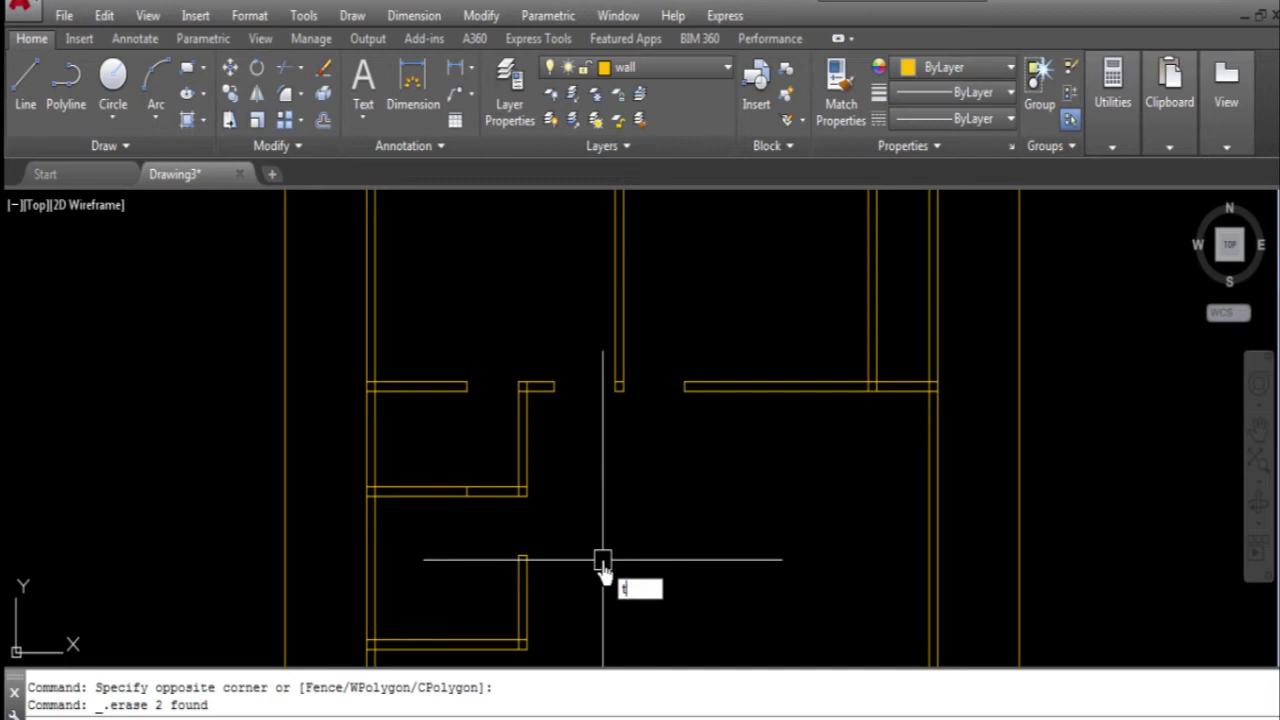
{"action": "type", "text": "r"}
{"action": "key", "text": "Return"}
{"action": "key", "text": "Return"}
{"action": "scroll", "coordinate": [374, 395], "scroll_direction": "up", "scroll_amount": 4}
- Trim the top wall line at the corner and the overlapping lines at a wall junction
{"action": "scroll", "coordinate": [374, 395], "scroll_direction": "up", "scroll_amount": 4}
{"action": "left_click", "coordinate": [343, 383]}
{"action": "scroll", "coordinate": [337, 537], "scroll_direction": "down", "scroll_amount": 5}
{"action": "scroll", "coordinate": [335, 531], "scroll_direction": "up", "scroll_amount": 3}
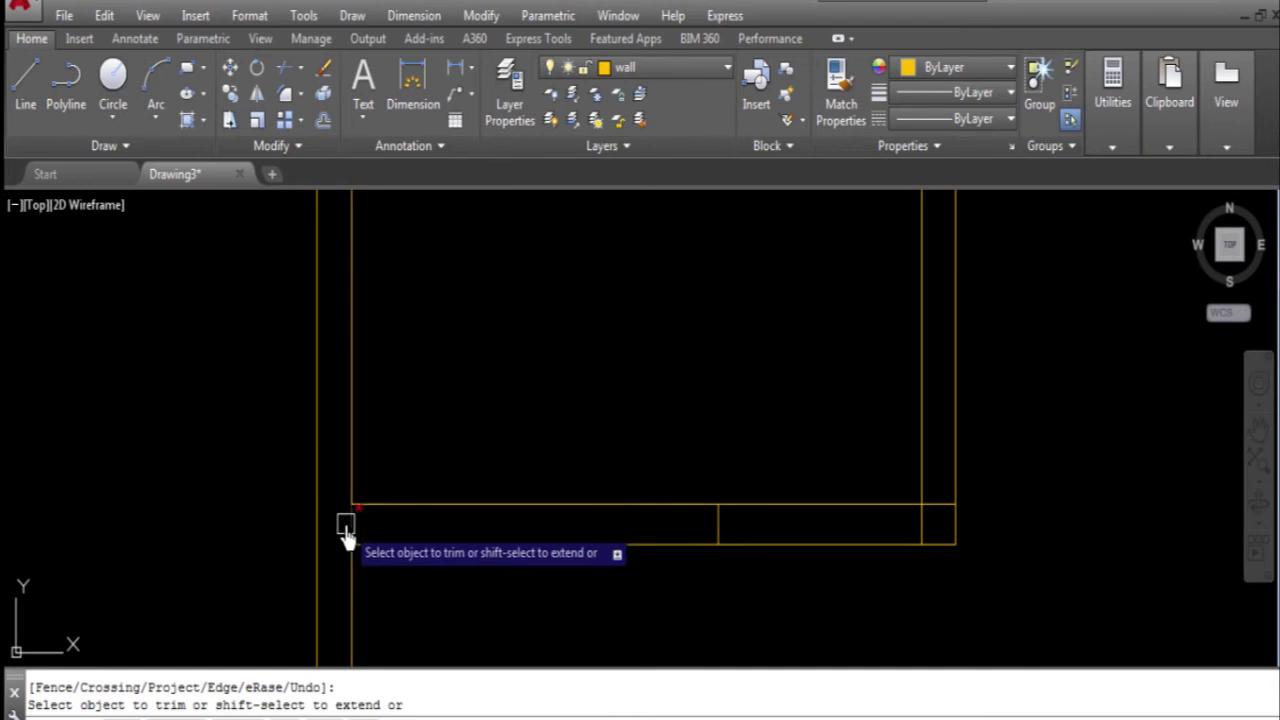
{"action": "scroll", "coordinate": [400, 545], "scroll_direction": "down", "scroll_amount": 4}
{"action": "scroll", "coordinate": [457, 514], "scroll_direction": "up", "scroll_amount": 2}
{"action": "scroll", "coordinate": [383, 357], "scroll_direction": "up", "scroll_amount": 3}
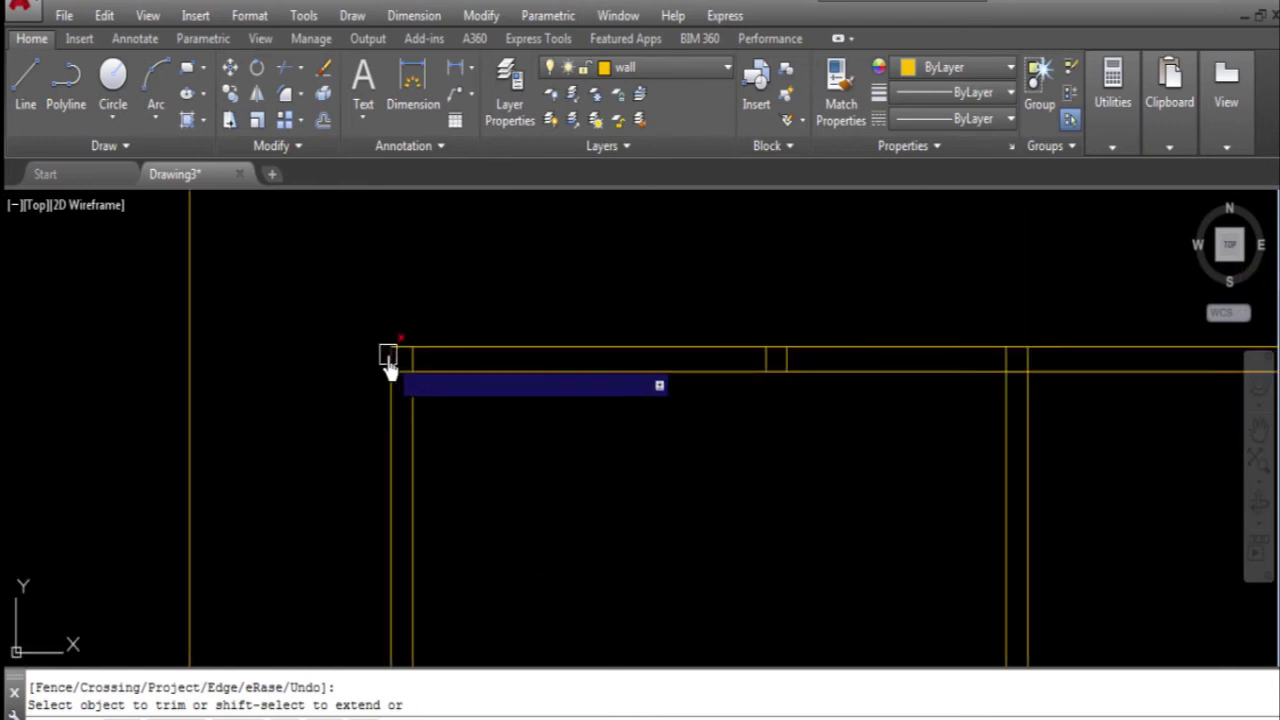
{"action": "scroll", "coordinate": [386, 370], "scroll_direction": "up", "scroll_amount": 2}
{"action": "scroll", "coordinate": [330, 380], "scroll_direction": "down", "scroll_amount": 4}
{"action": "scroll", "coordinate": [450, 388], "scroll_direction": "down", "scroll_amount": 2}
{"action": "scroll", "coordinate": [568, 390], "scroll_direction": "up", "scroll_amount": 8}
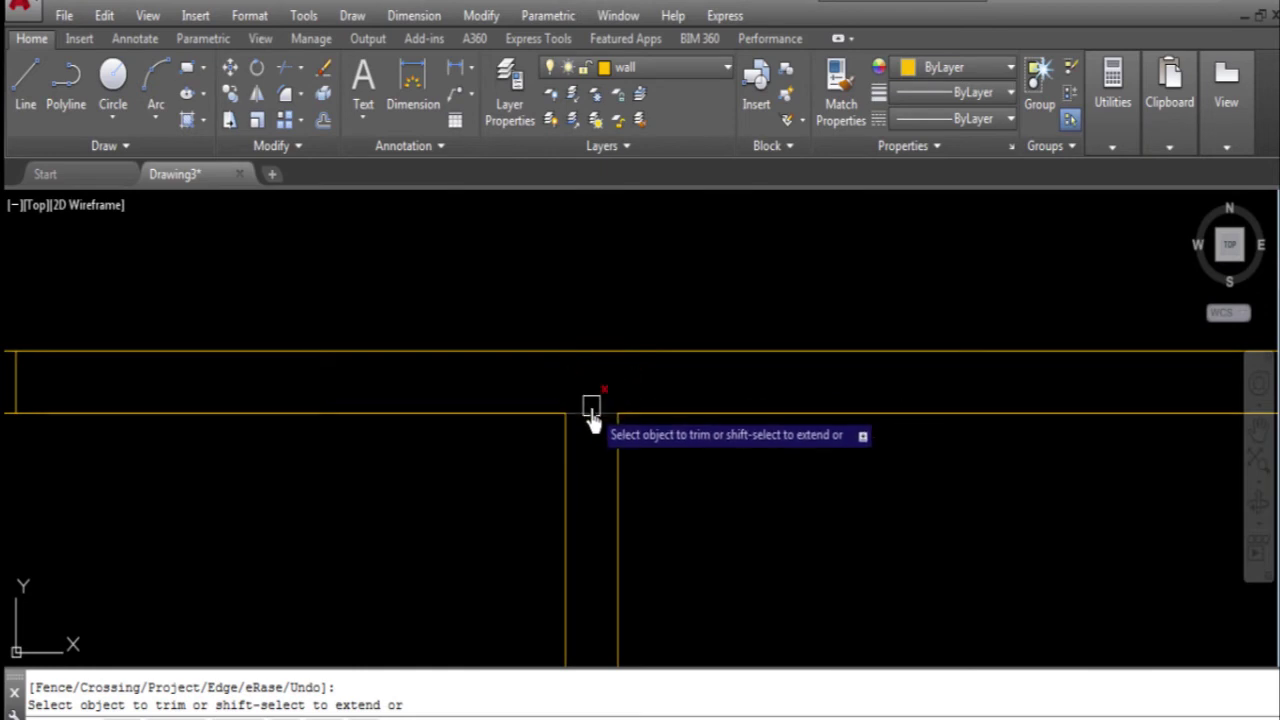
{"action": "scroll", "coordinate": [570, 350], "scroll_direction": "down", "scroll_amount": 4}
{"action": "scroll", "coordinate": [500, 400], "scroll_direction": "down", "scroll_amount": 4}
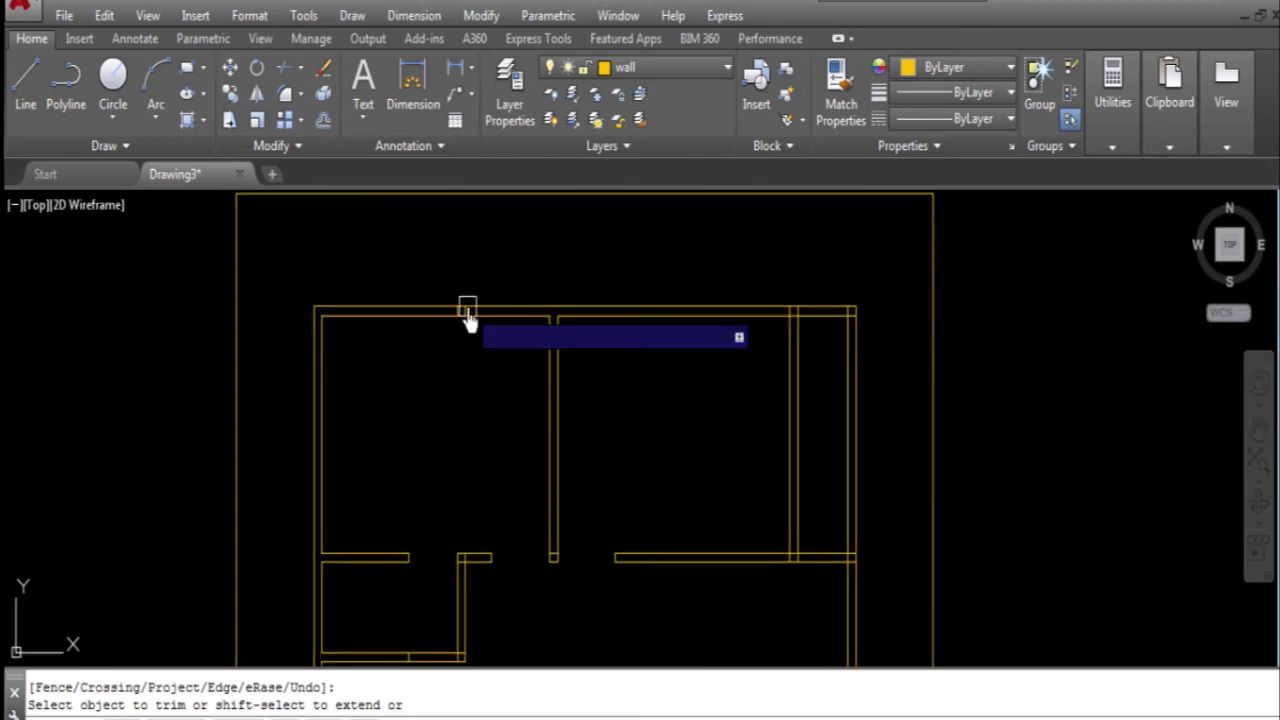
{"action": "scroll", "coordinate": [460, 555], "scroll_direction": "up", "scroll_amount": 8}
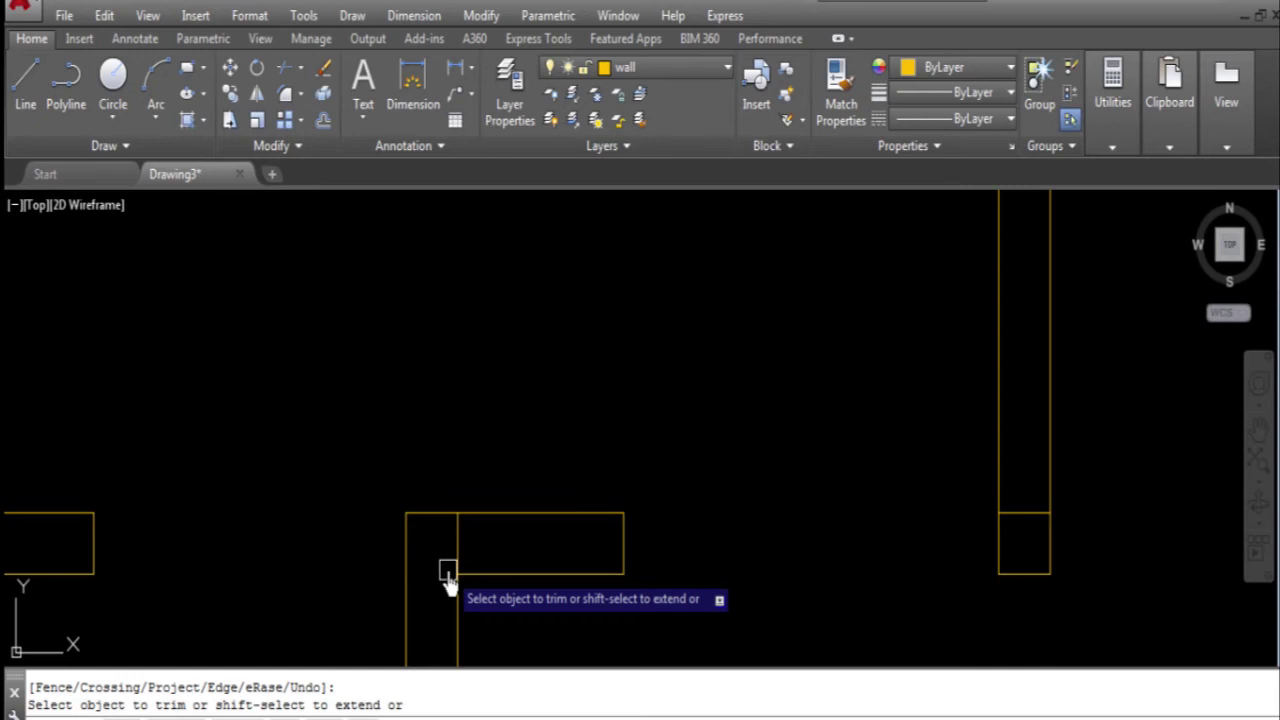
{"action": "scroll", "coordinate": [449, 560], "scroll_direction": "down", "scroll_amount": 3}
{"action": "scroll", "coordinate": [443, 486], "scroll_direction": "up", "scroll_amount": 3}
{"action": "left_click", "coordinate": [440, 505]}
{"action": "left_click", "coordinate": [443, 523]}
- Delete the stray wall stubs and the short wall-end line
{"action": "scroll", "coordinate": [429, 577], "scroll_direction": "down", "scroll_amount": 2}
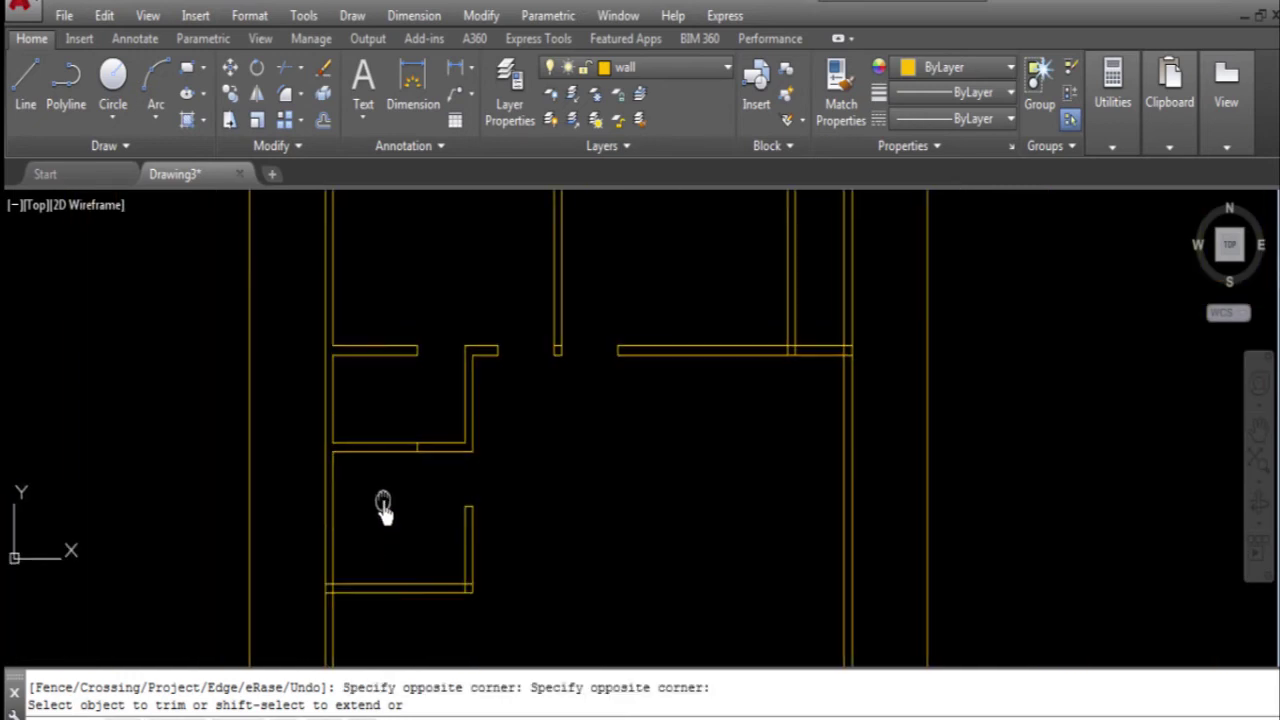
{"action": "scroll", "coordinate": [462, 592], "scroll_direction": "up", "scroll_amount": 3}
{"action": "scroll", "coordinate": [460, 598], "scroll_direction": "up", "scroll_amount": 3}
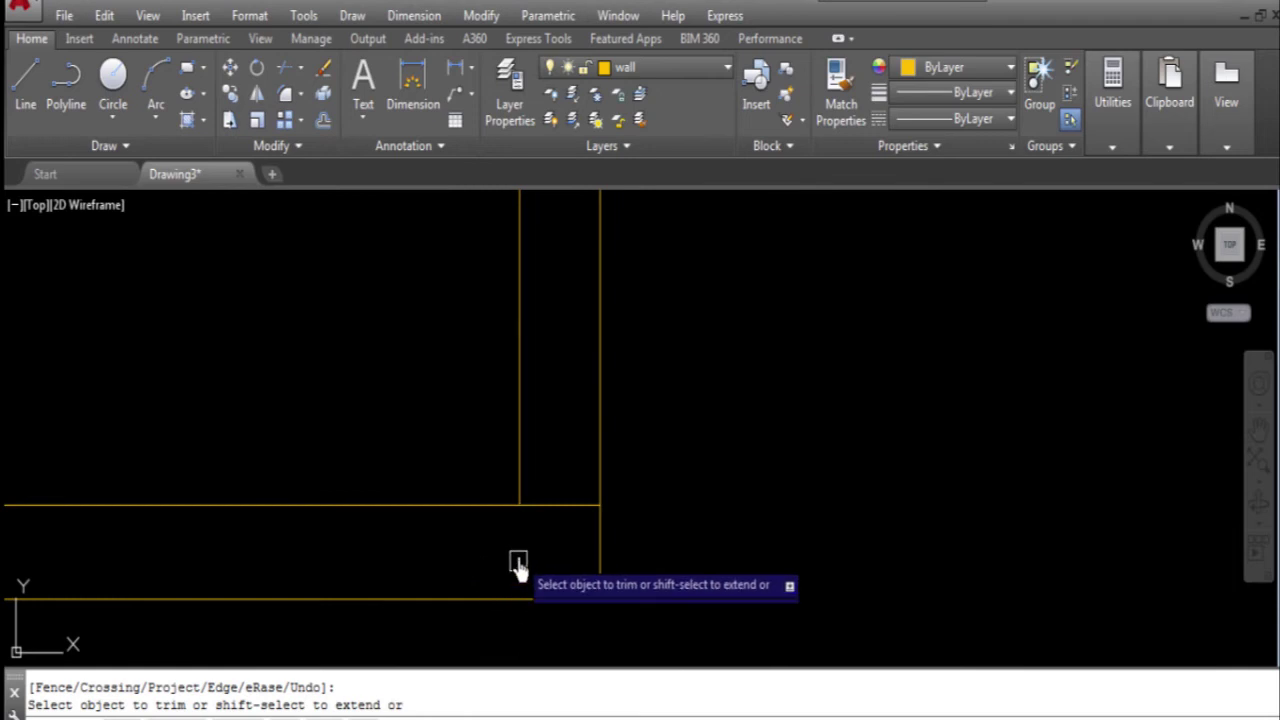
{"action": "scroll", "coordinate": [545, 515], "scroll_direction": "down", "scroll_amount": 2}
{"action": "scroll", "coordinate": [423, 509], "scroll_direction": "up", "scroll_amount": 2}
{"action": "scroll", "coordinate": [441, 478], "scroll_direction": "up", "scroll_amount": 2}
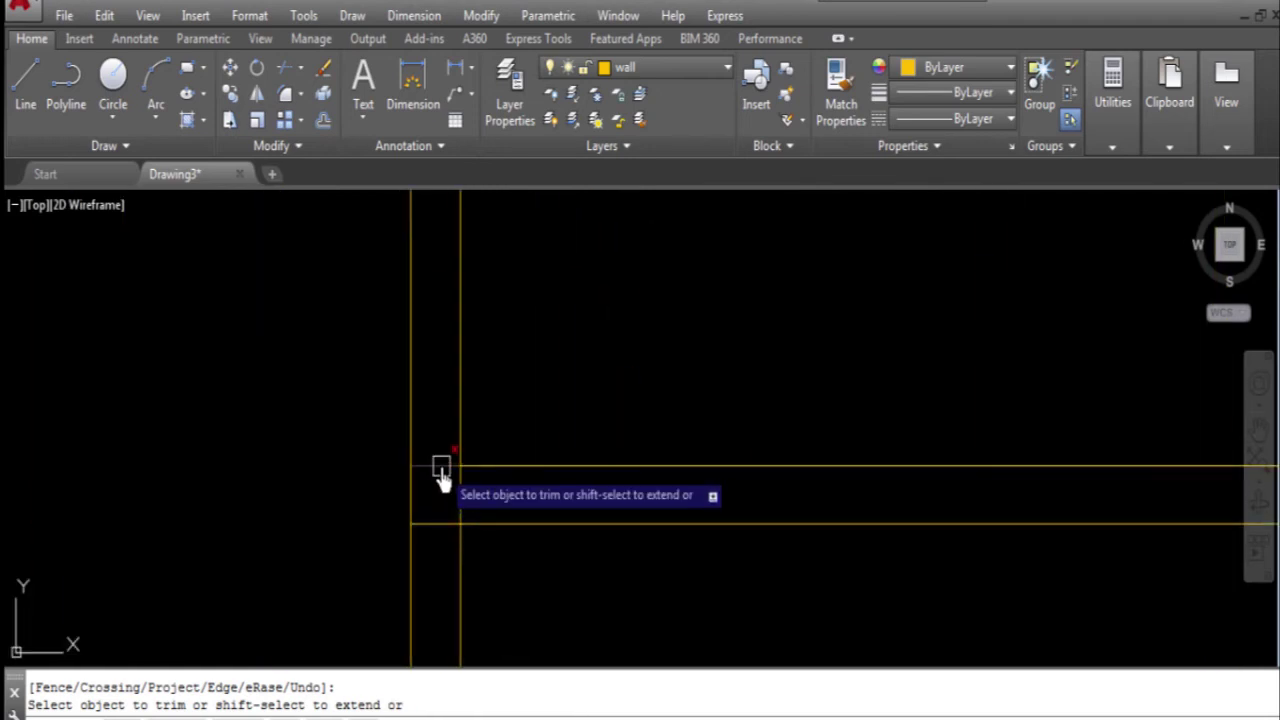
{"action": "scroll", "coordinate": [420, 540], "scroll_direction": "down", "scroll_amount": 1}
{"action": "scroll", "coordinate": [371, 566], "scroll_direction": "down", "scroll_amount": 1}
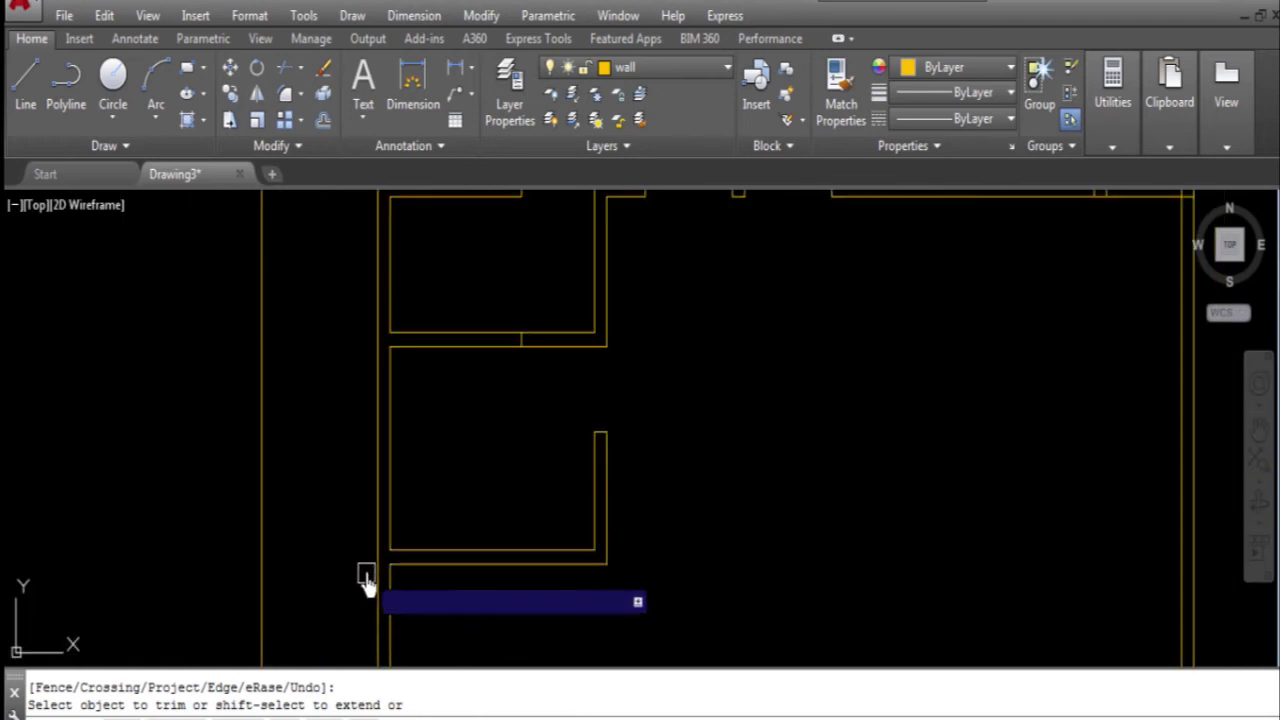
{"action": "scroll", "coordinate": [445, 540], "scroll_direction": "down", "scroll_amount": 1}
{"action": "scroll", "coordinate": [440, 548], "scroll_direction": "down", "scroll_amount": 1}
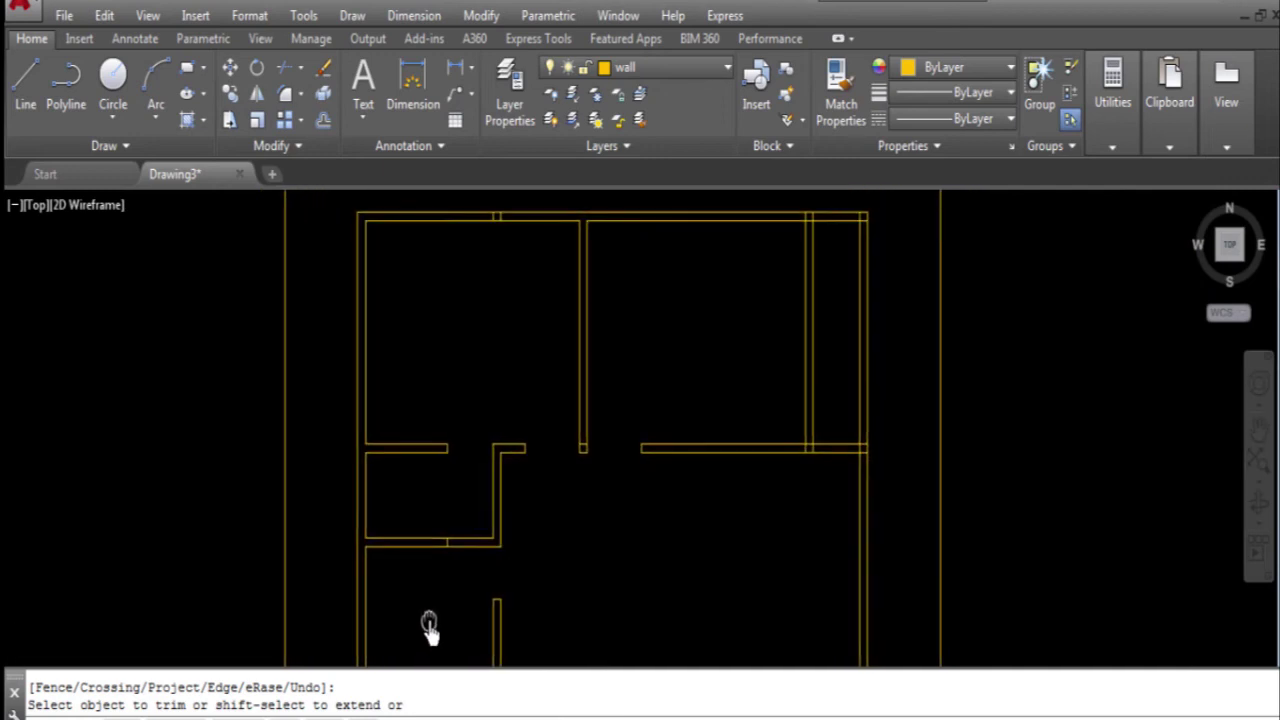
{"action": "left_click", "coordinate": [467, 585]}
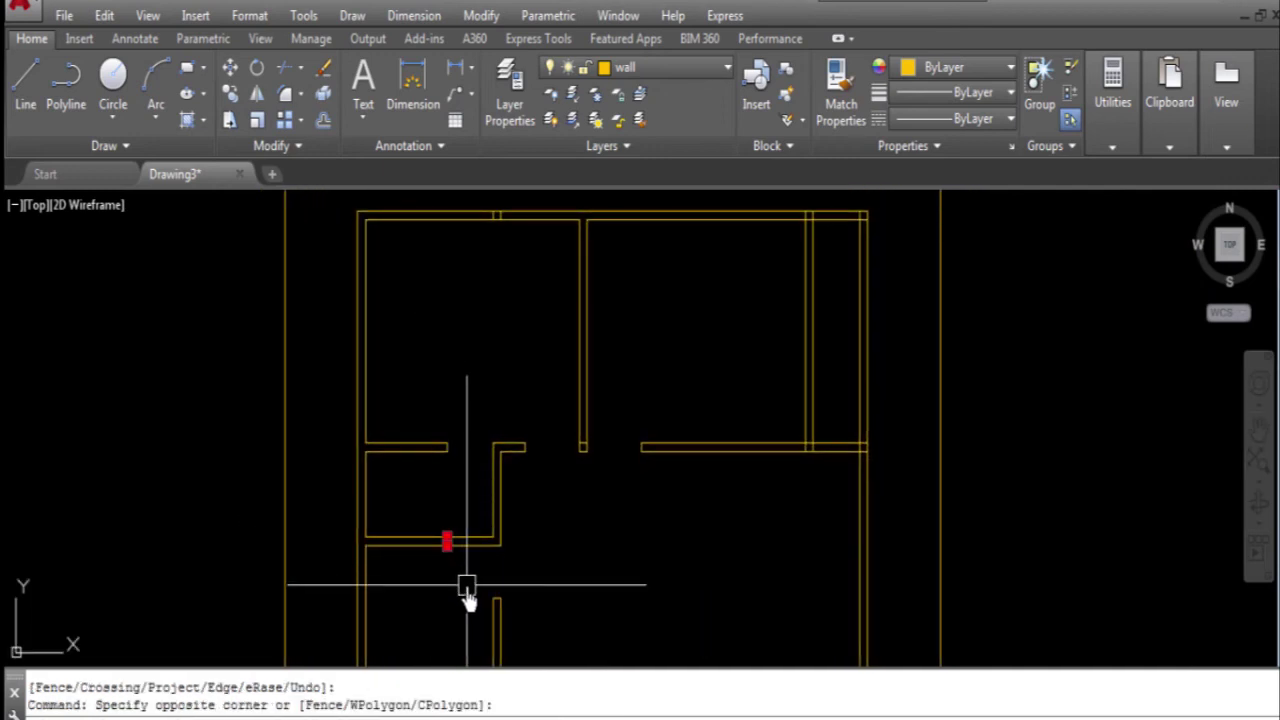
{"action": "key", "text": "Delete"}
{"action": "scroll", "coordinate": [478, 520], "scroll_direction": "down", "scroll_amount": 1}
{"action": "scroll", "coordinate": [486, 449], "scroll_direction": "up", "scroll_amount": 1}
{"action": "scroll", "coordinate": [475, 400], "scroll_direction": "down", "scroll_amount": 1}
{"action": "scroll", "coordinate": [463, 323], "scroll_direction": "up", "scroll_amount": 1}
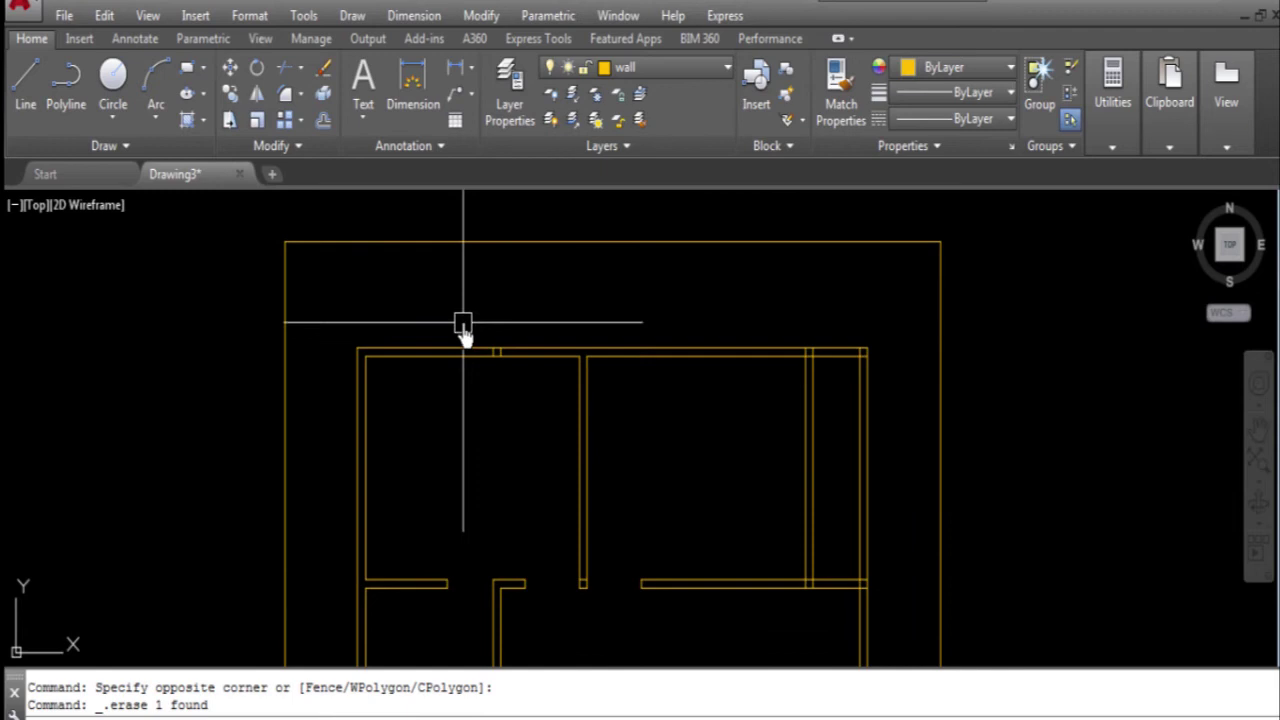
{"action": "key", "text": "Delete"}
{"action": "scroll", "coordinate": [586, 580], "scroll_direction": "up", "scroll_amount": 3}
{"action": "scroll", "coordinate": [543, 586], "scroll_direction": "down", "scroll_amount": 1}
{"action": "left_click", "coordinate": [537, 571]}
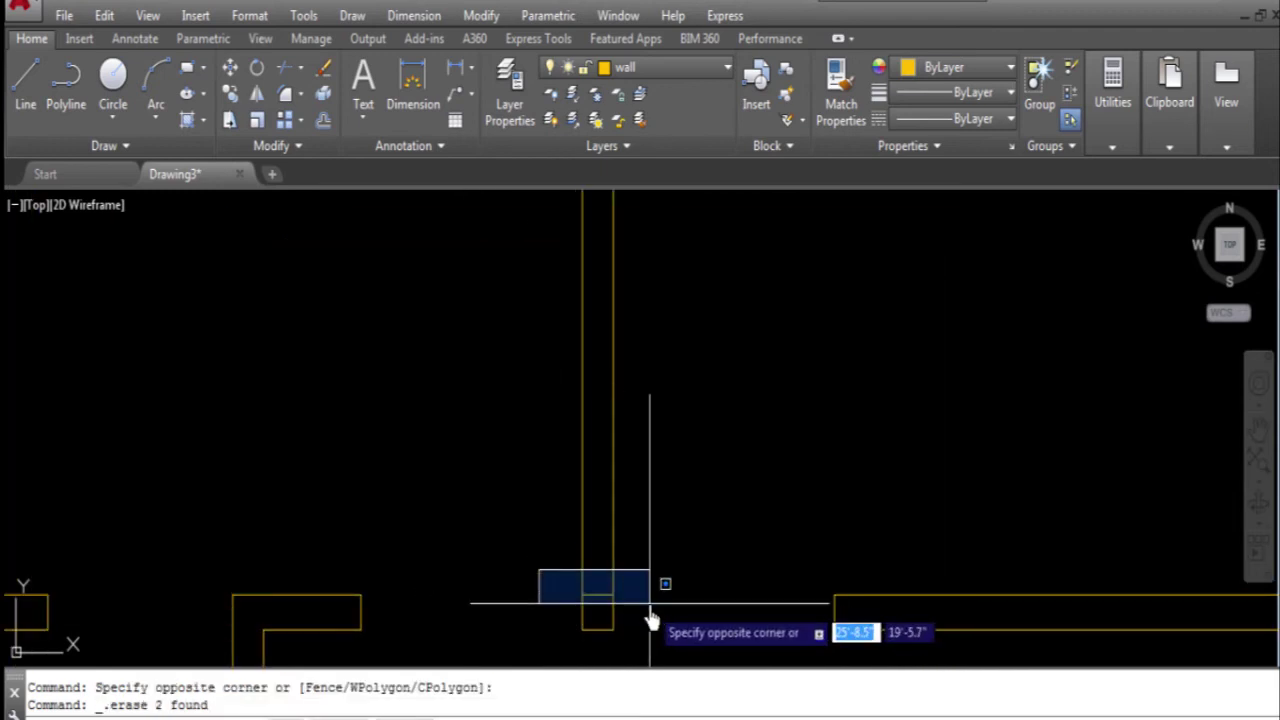
{"action": "left_click", "coordinate": [650, 604]}
{"action": "key", "text": "Delete"}
{"action": "scroll", "coordinate": [480, 430], "scroll_direction": "down", "scroll_amount": 2}
{"action": "scroll", "coordinate": [480, 443], "scroll_direction": "down", "scroll_amount": 2}
- Pan the plan toward the centre and enter a 4' offset distance
{"action": "middle_click_drag", "start_coordinate": [537, 551], "coordinate": [568, 498]}
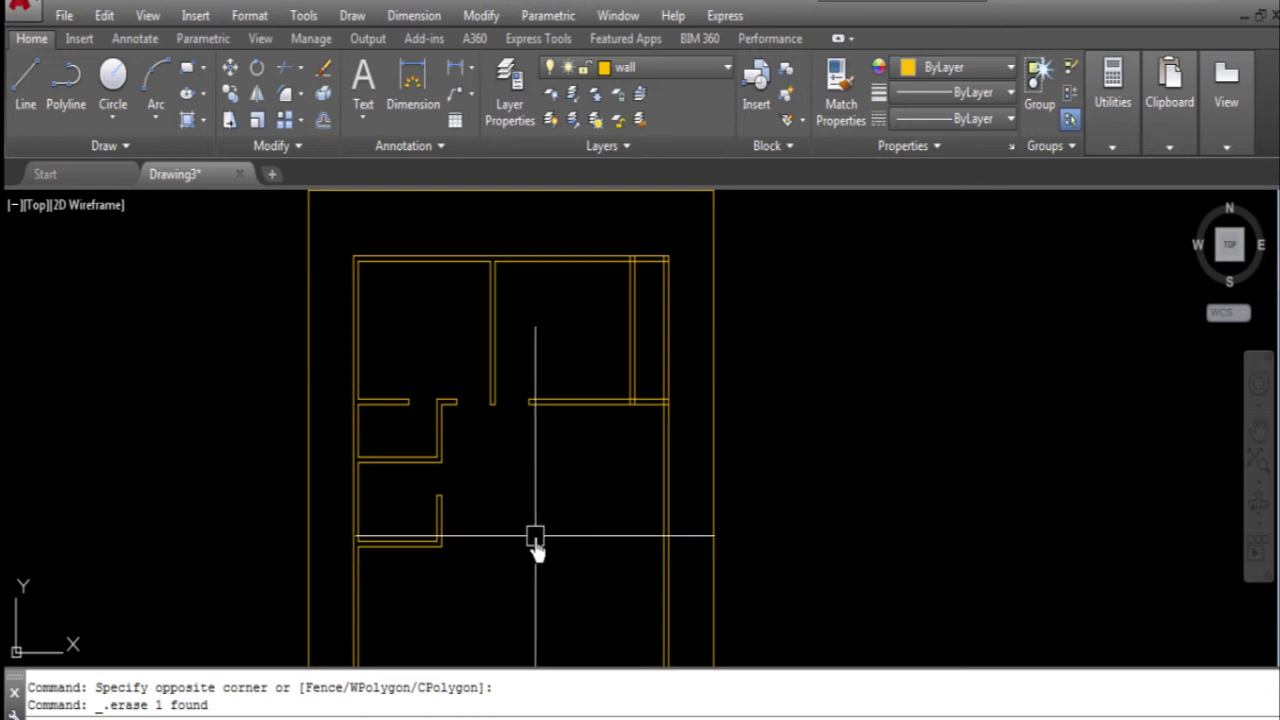
{"action": "middle_click_drag", "start_coordinate": [538, 532], "coordinate": [510, 505]}
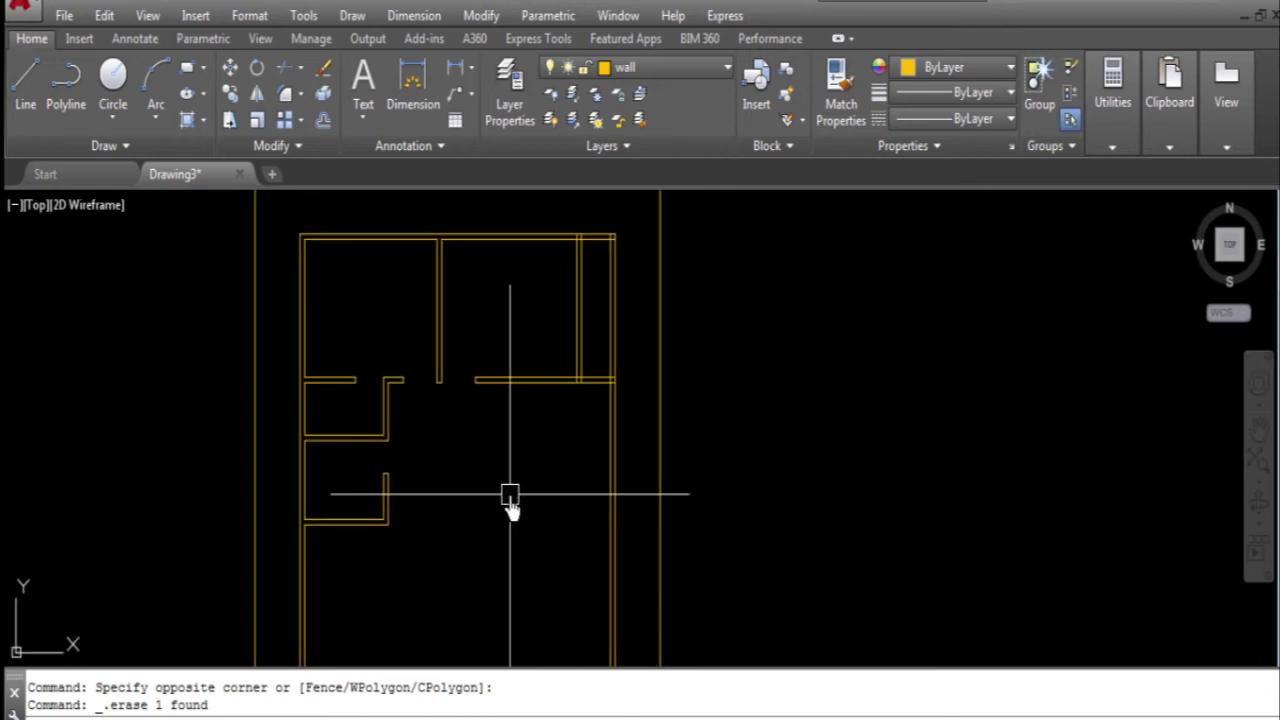
{"action": "type", "text": "o"}
{"action": "key", "text": "Return"}
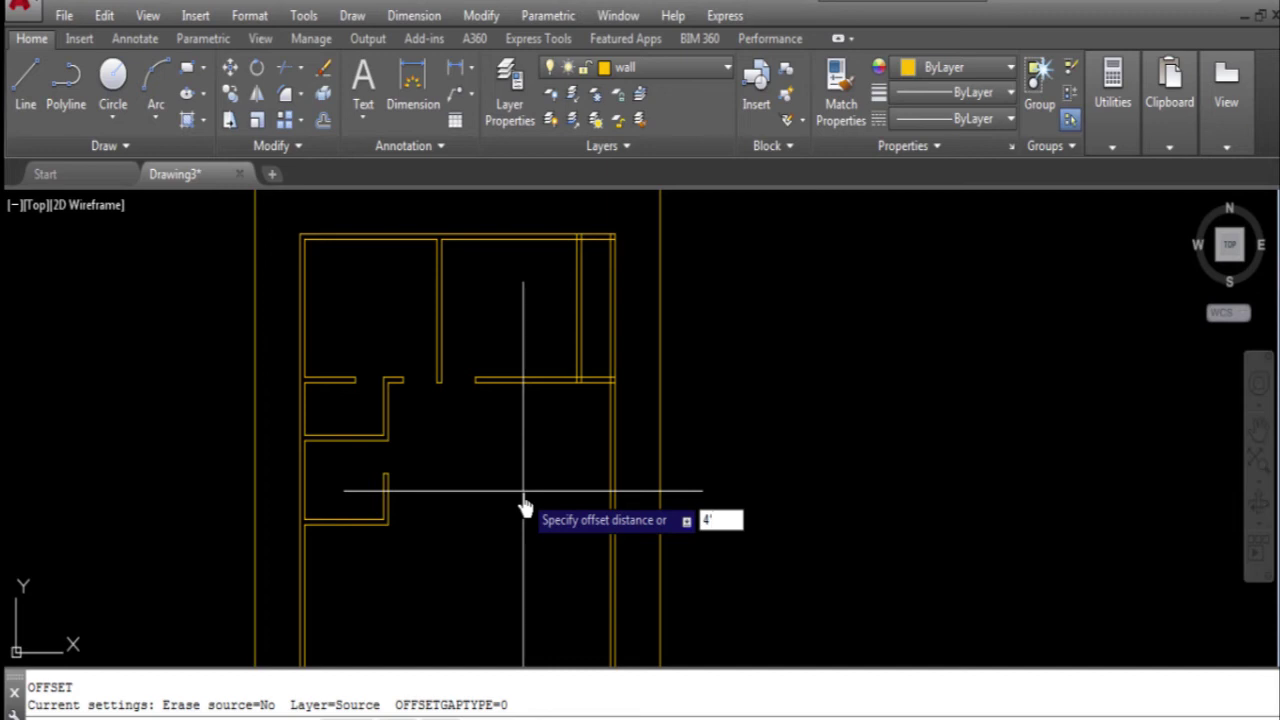
- Add a double partition wall 4' below the wall line, 5" thick
{"action": "key", "text": "Return"}
{"action": "scroll", "coordinate": [520, 400], "scroll_direction": "up", "scroll_amount": 2}
{"action": "left_click", "coordinate": [520, 370]}
{"action": "left_click", "coordinate": [534, 500]}
{"action": "key", "text": "Return"}
{"action": "key", "text": "Return"}
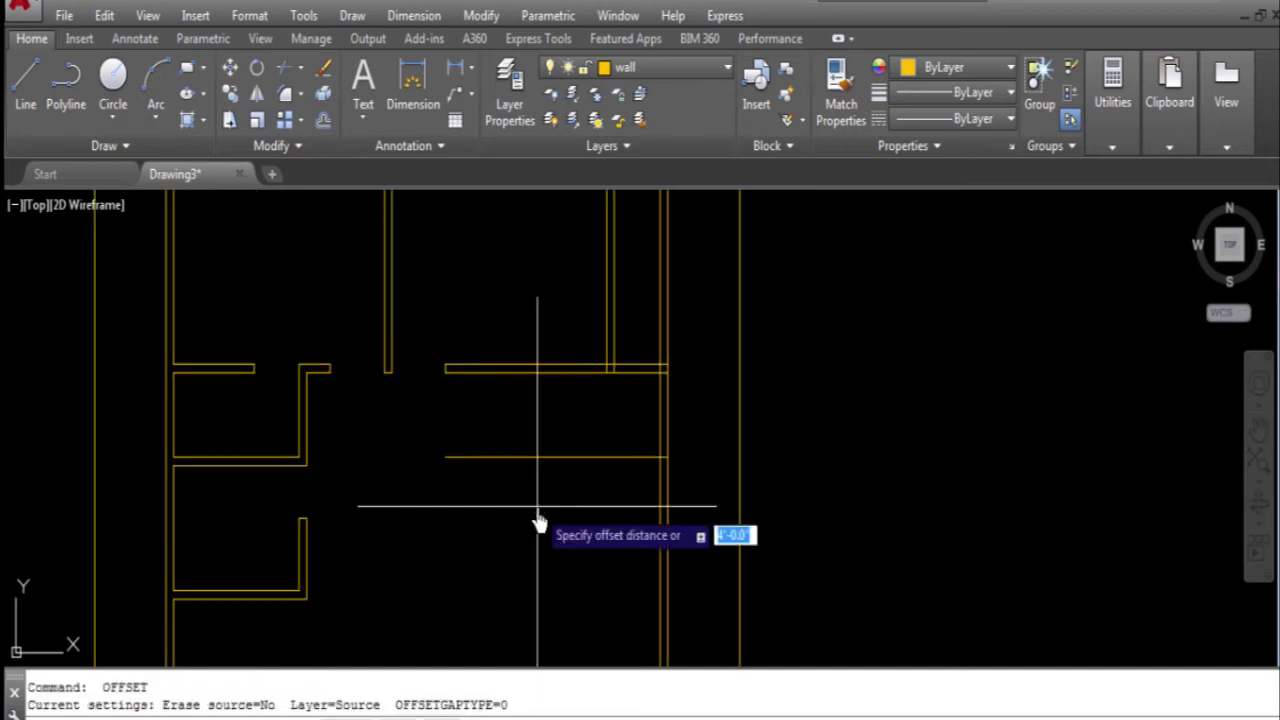
{"action": "key", "text": "Return"}
{"action": "left_click", "coordinate": [530, 458]}
{"action": "left_click", "coordinate": [575, 545]}
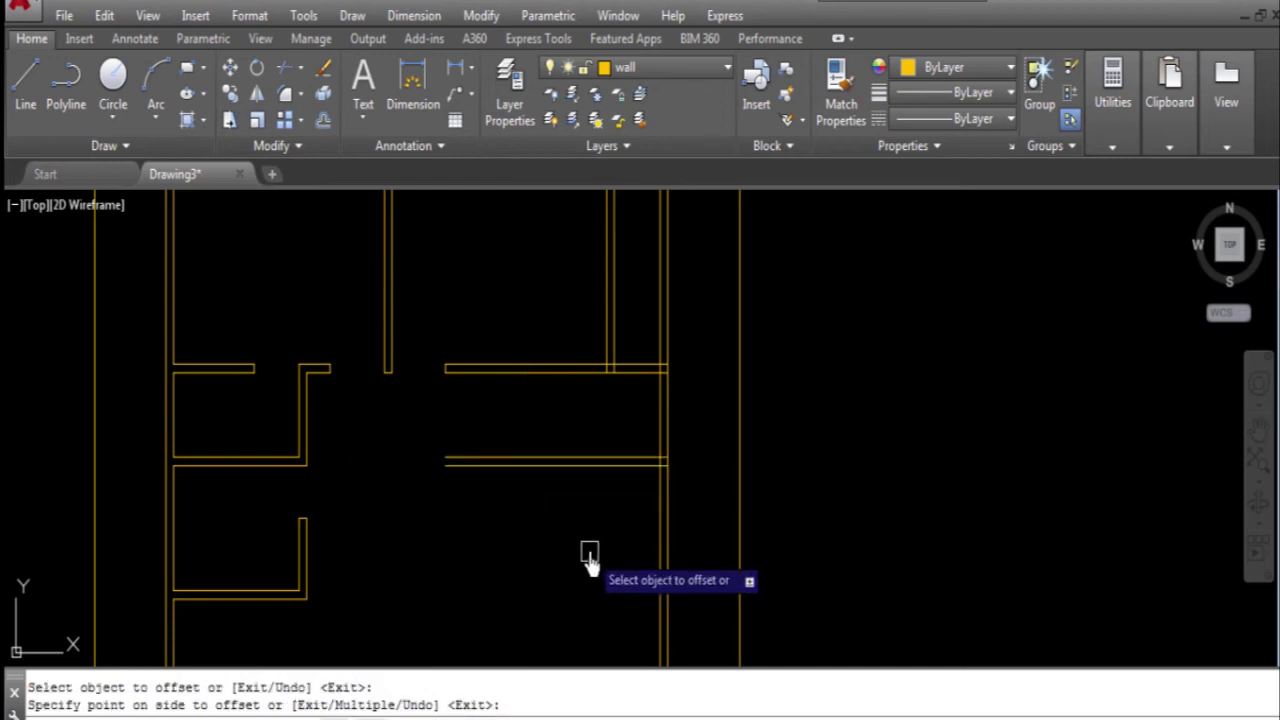
{"action": "key", "text": "Return"}
{"action": "key", "text": "Return"}
{"action": "type", "text": "4'"}
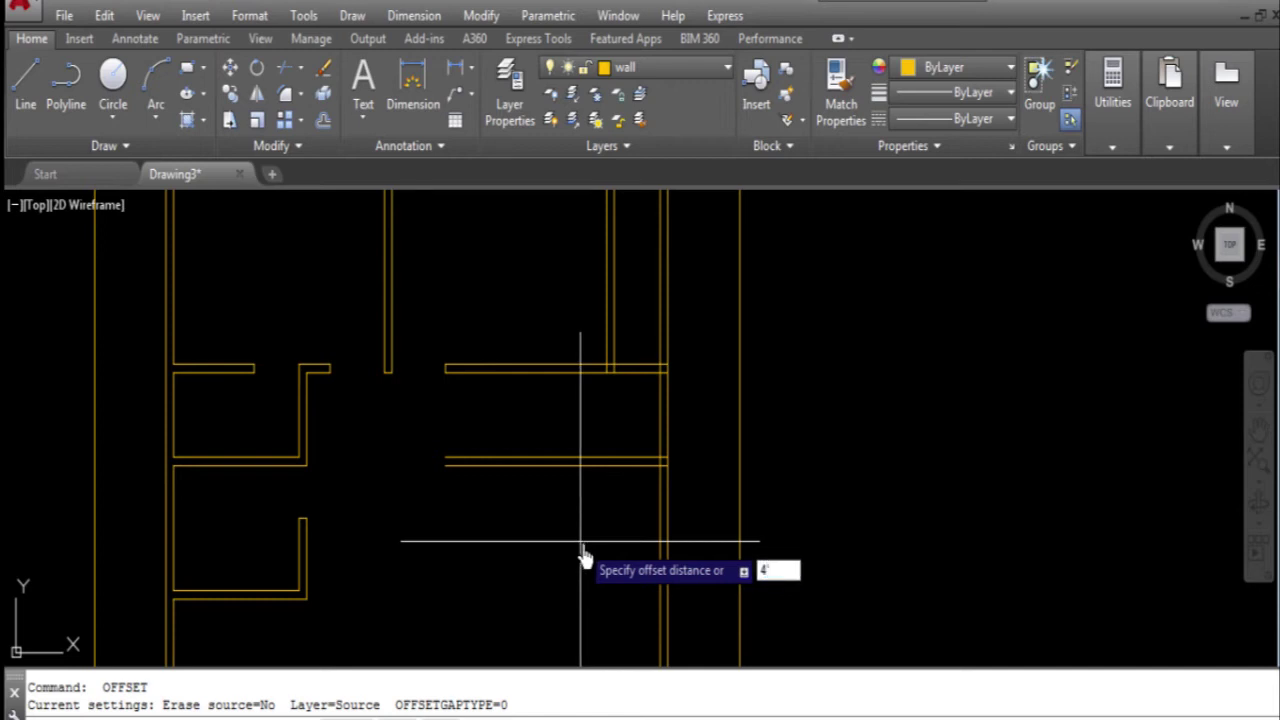
- Add a second 5"-thick double partition wall another 4' further down
{"action": "key", "text": "Return"}
{"action": "left_click", "coordinate": [558, 462]}
{"action": "left_click", "coordinate": [568, 582]}
{"action": "key", "text": "Return"}
{"action": "key", "text": "Return"}
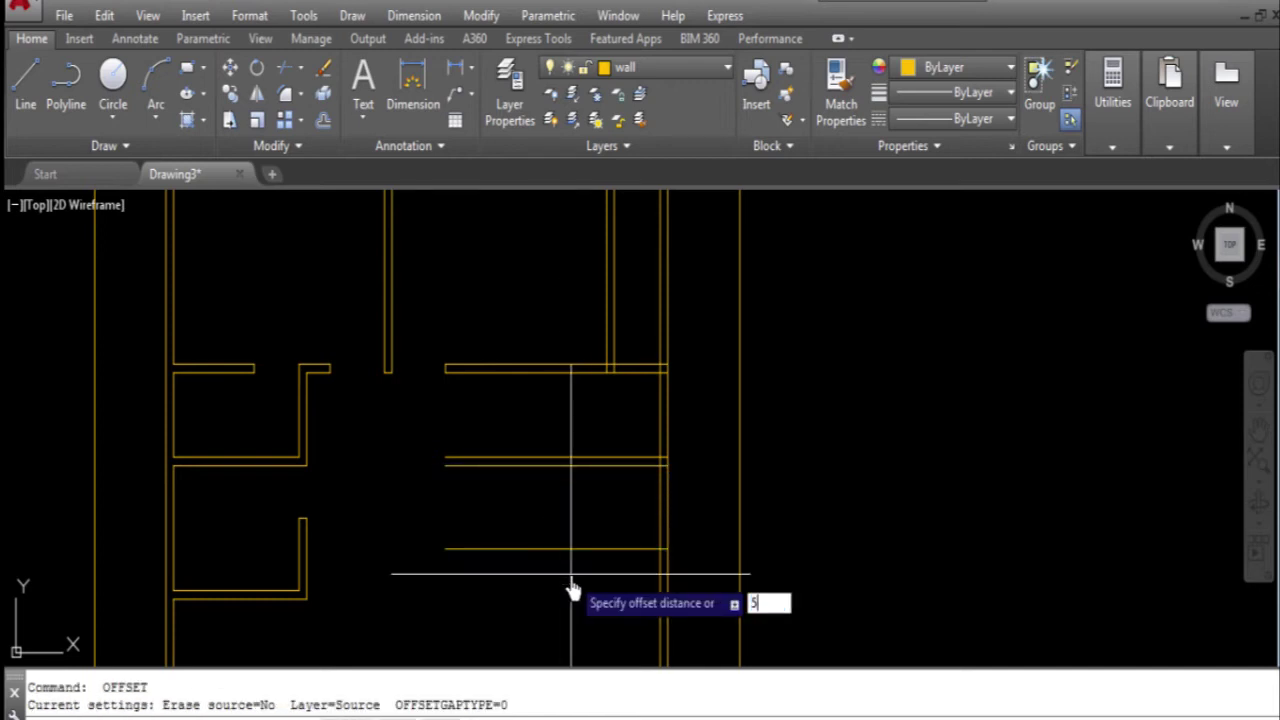
{"action": "key", "text": "Return"}
{"action": "left_click", "coordinate": [562, 548]}
{"action": "left_click", "coordinate": [570, 620]}
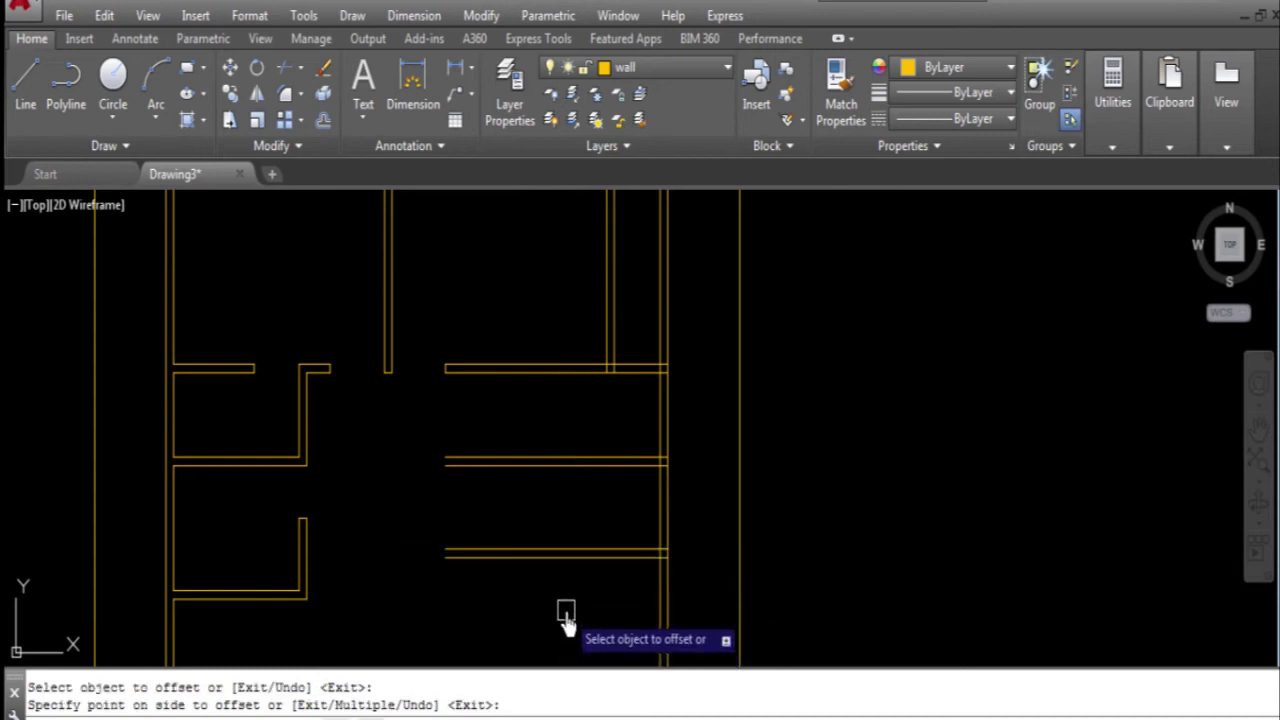
{"action": "key", "text": "Escape"}
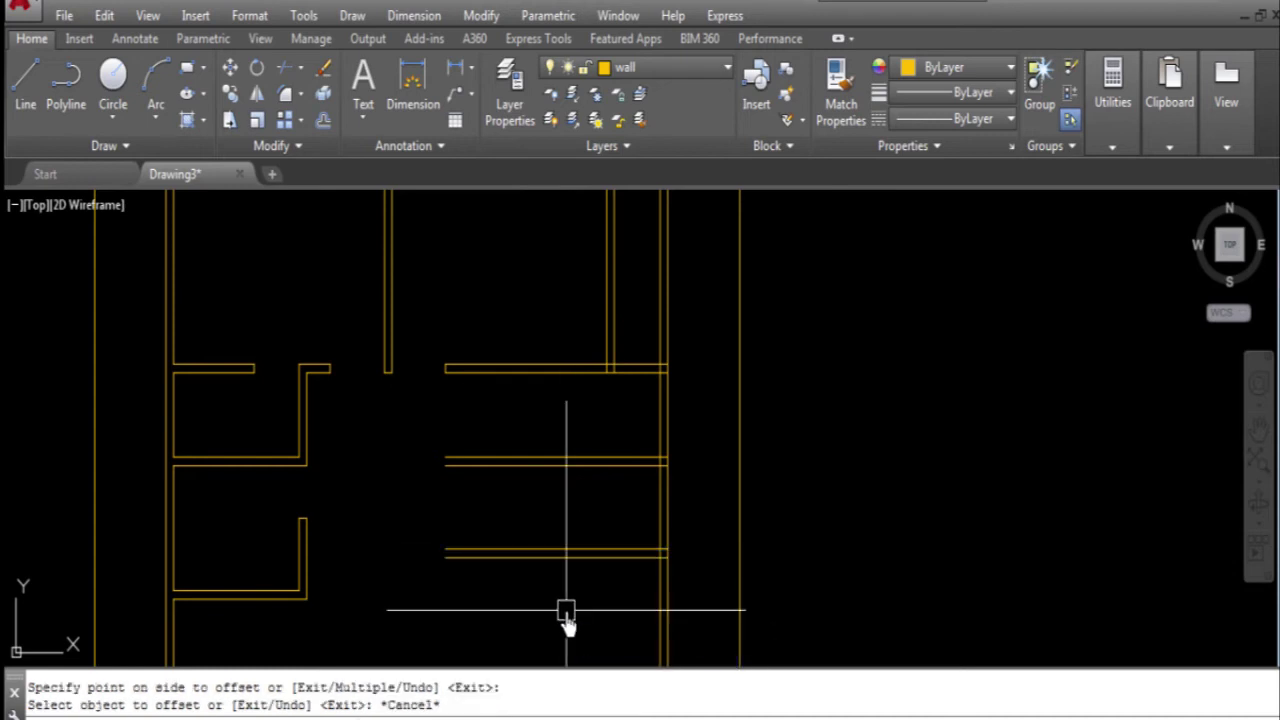
- Add a vertical double wall offset 8' from the side wall, 5" thick
{"action": "key", "text": "Return"}
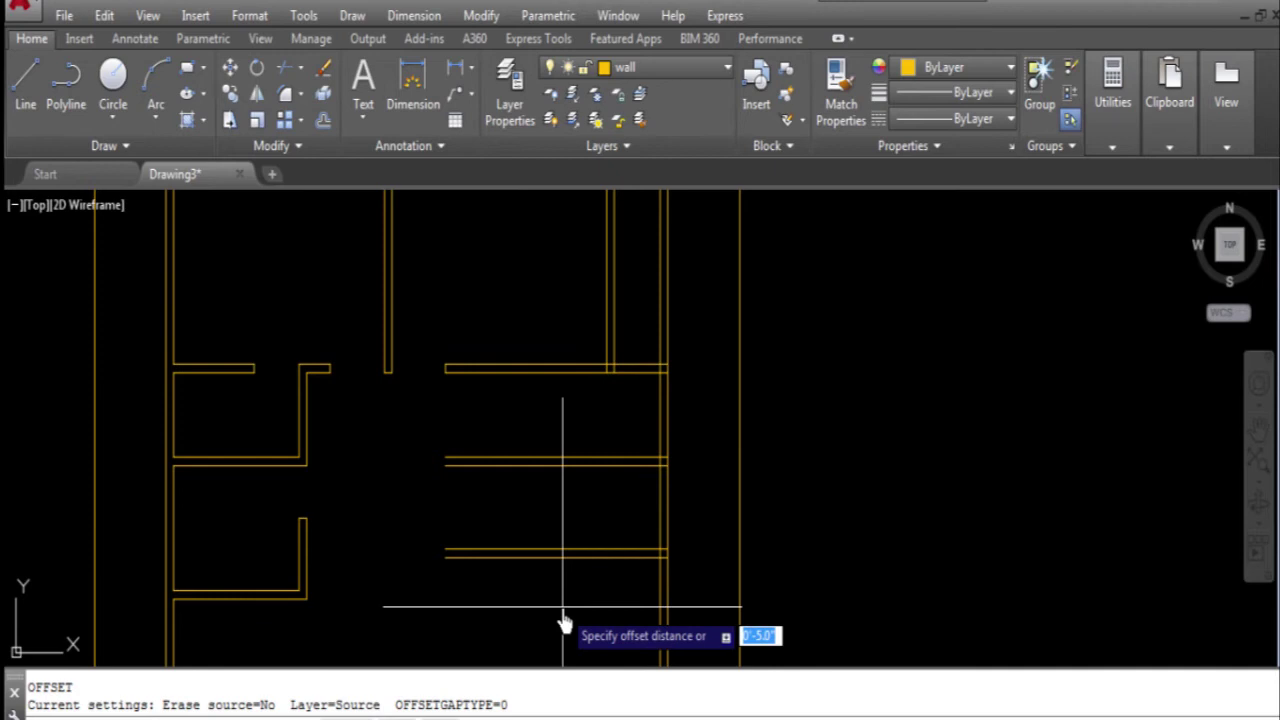
{"action": "type", "text": "8'"}
{"action": "key", "text": "Return"}
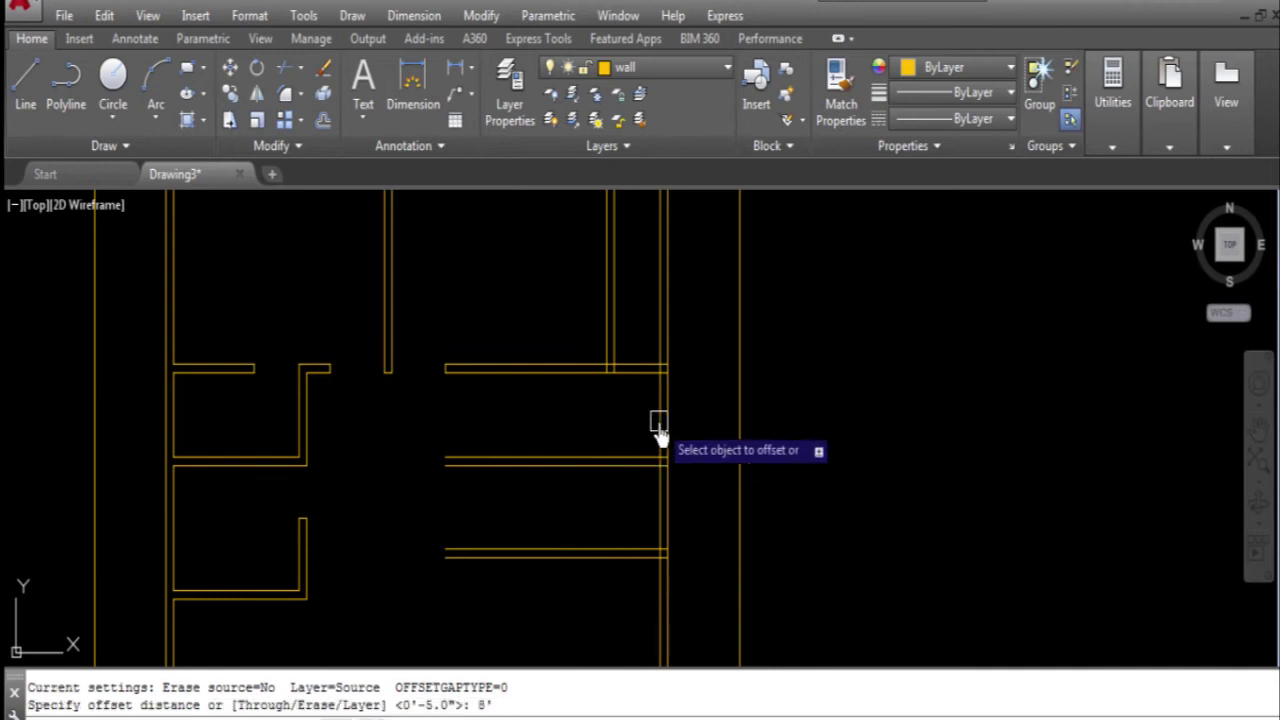
{"action": "left_click", "coordinate": [659, 424]}
{"action": "key", "text": "Return"}
{"action": "key", "text": "Return"}
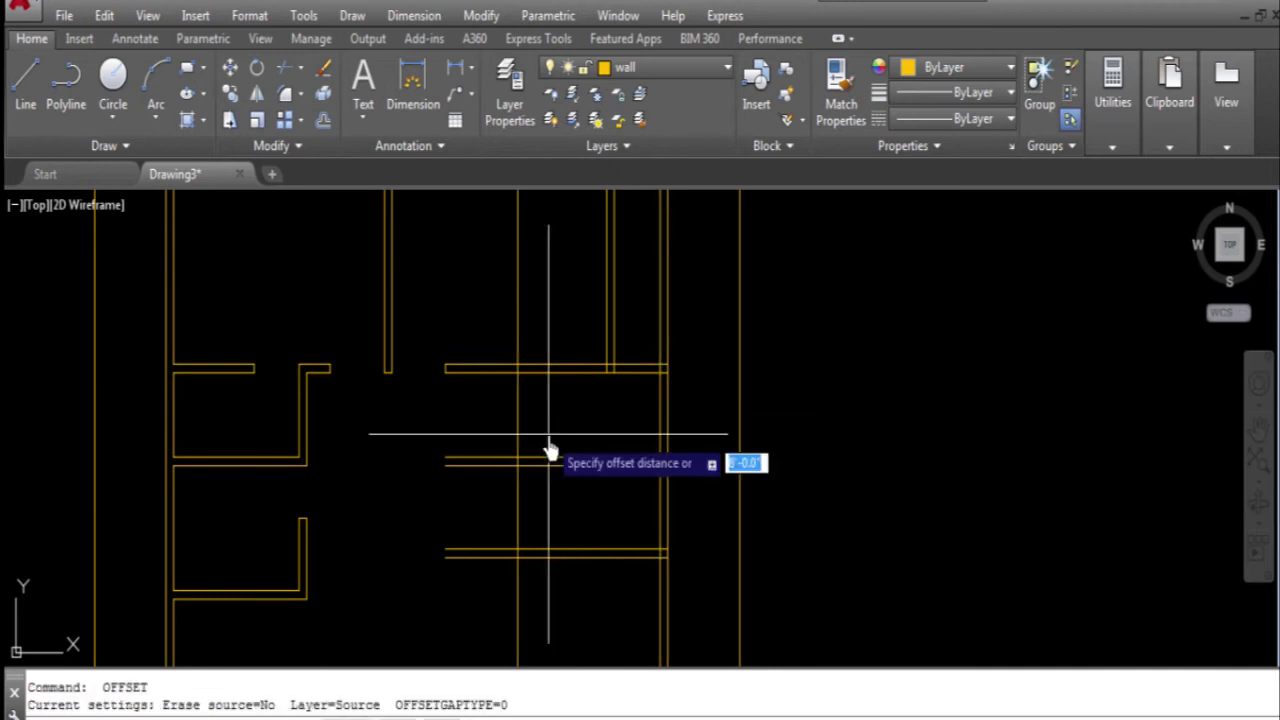
{"action": "type", "text": "5"}
{"action": "key", "text": "Return"}
{"action": "left_click", "coordinate": [522, 414]}
{"action": "left_click", "coordinate": [455, 428]}
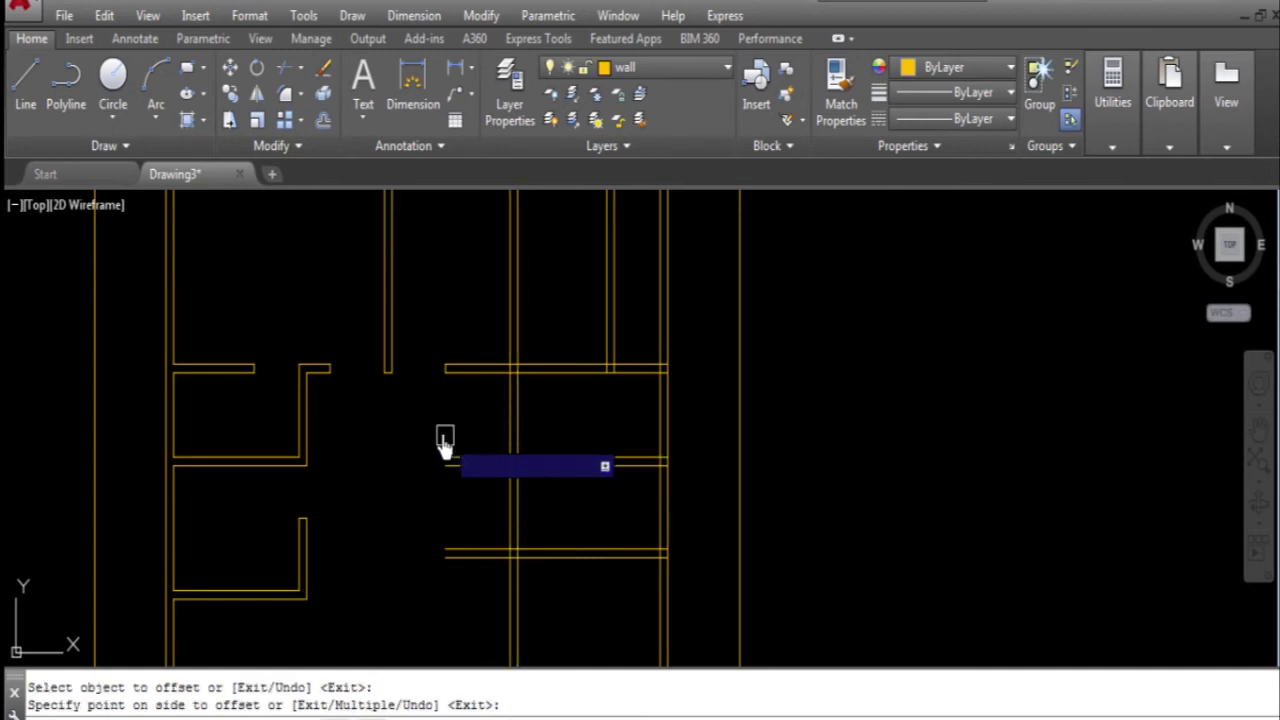
{"action": "key", "text": "Escape"}
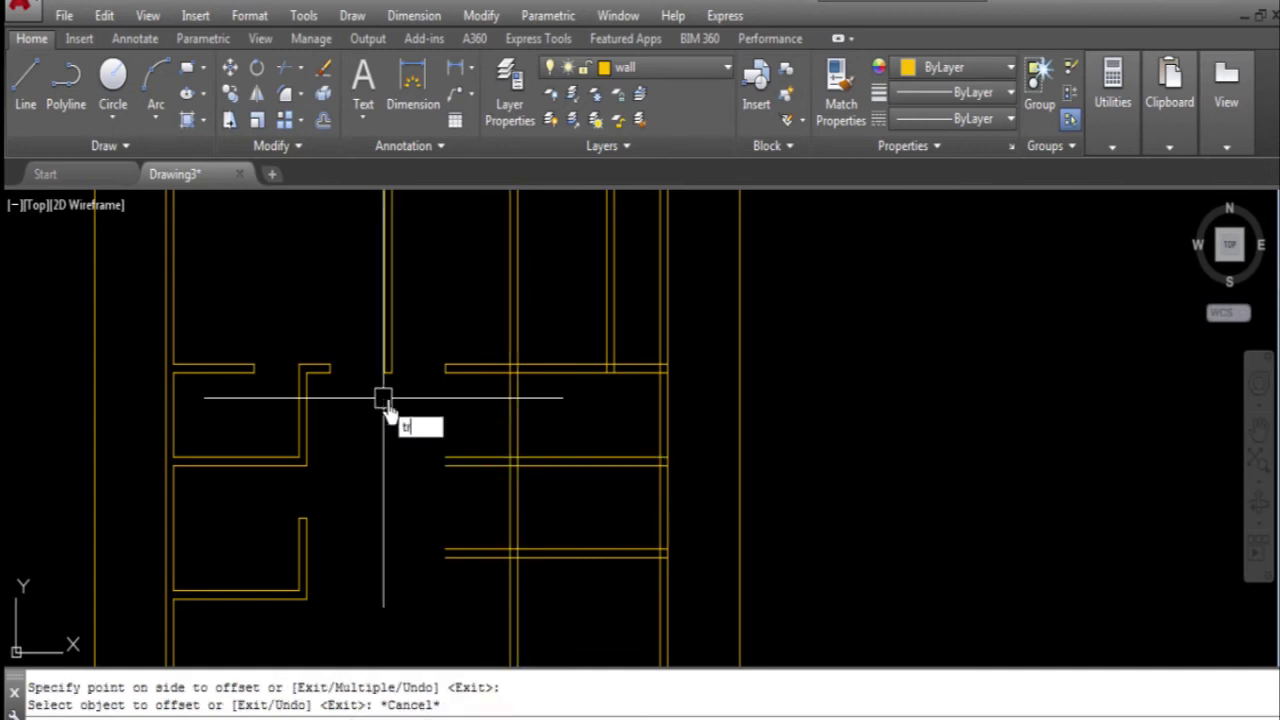
- Trim the overlapping wall lines at the new partition junctions
{"action": "type", "text": "r"}
{"action": "key", "text": "Return"}
{"action": "key", "text": "Return"}
{"action": "left_click_drag", "start_coordinate": [543, 286], "coordinate": [466, 320]}
{"action": "scroll", "coordinate": [508, 408], "scroll_direction": "down", "scroll_amount": 2}
{"action": "scroll", "coordinate": [508, 400], "scroll_direction": "up", "scroll_amount": 2}
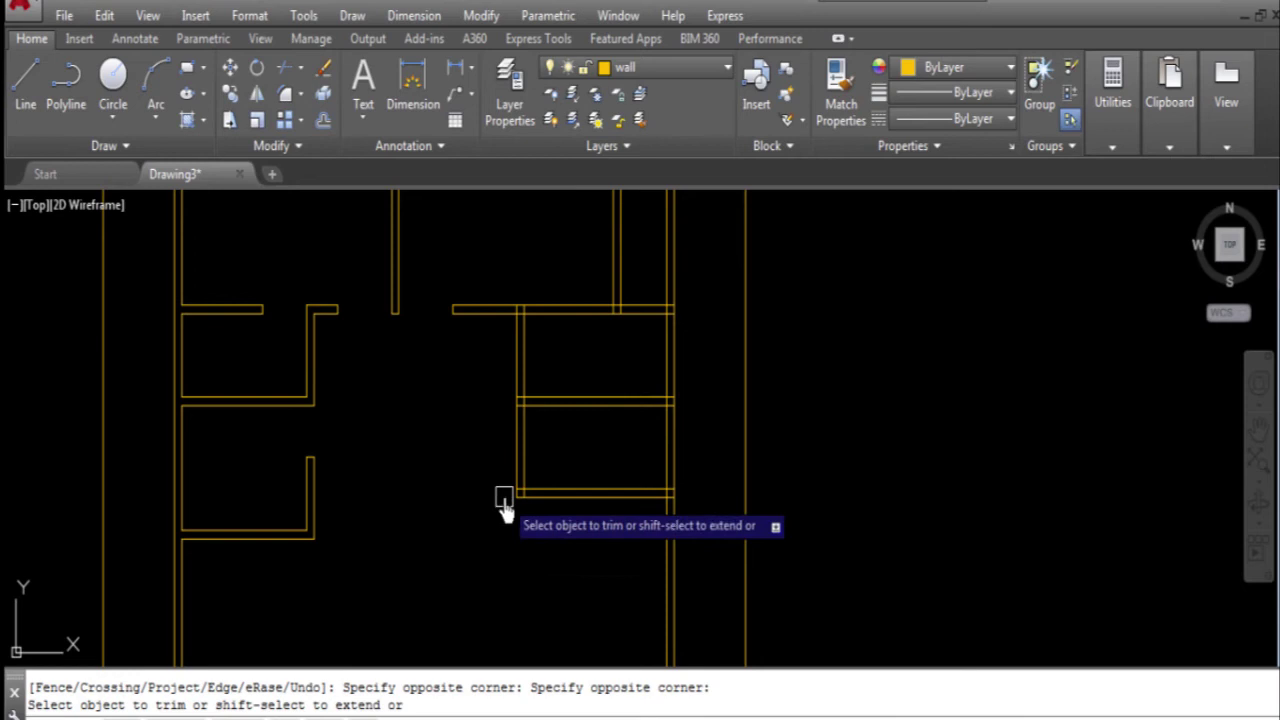
{"action": "scroll", "coordinate": [510, 550], "scroll_direction": "down", "scroll_amount": 5}
{"action": "scroll", "coordinate": [522, 568], "scroll_direction": "up", "scroll_amount": 1}
{"action": "scroll", "coordinate": [500, 530], "scroll_direction": "up", "scroll_amount": 2}
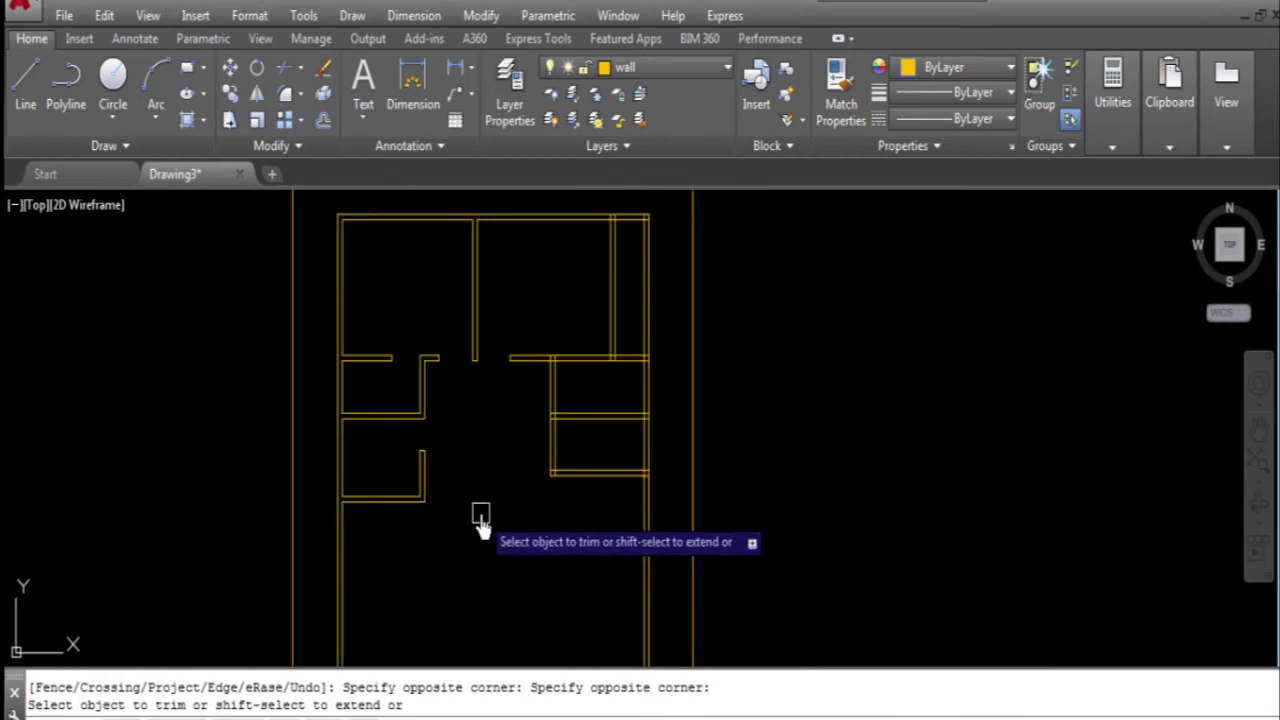
{"action": "key", "text": "Escape"}
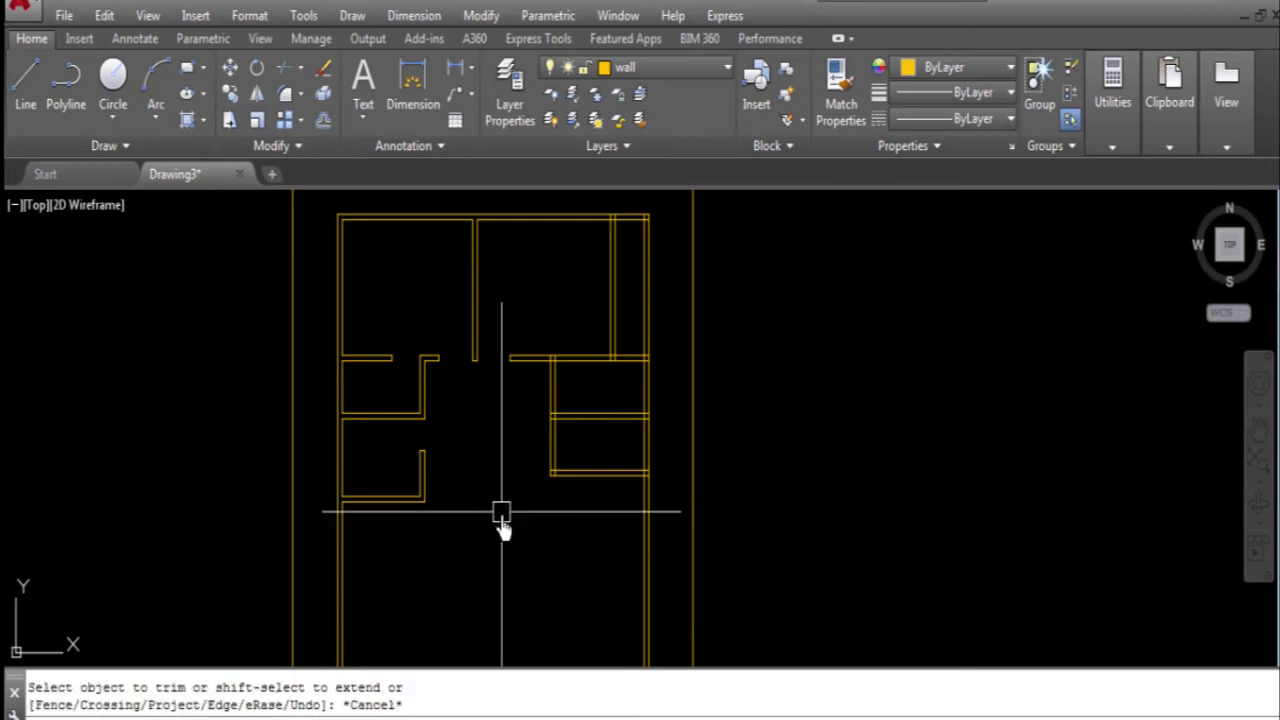
{"action": "type", "text": "o"}
{"action": "key", "text": "Return"}
{"action": "type", "text": "9"}
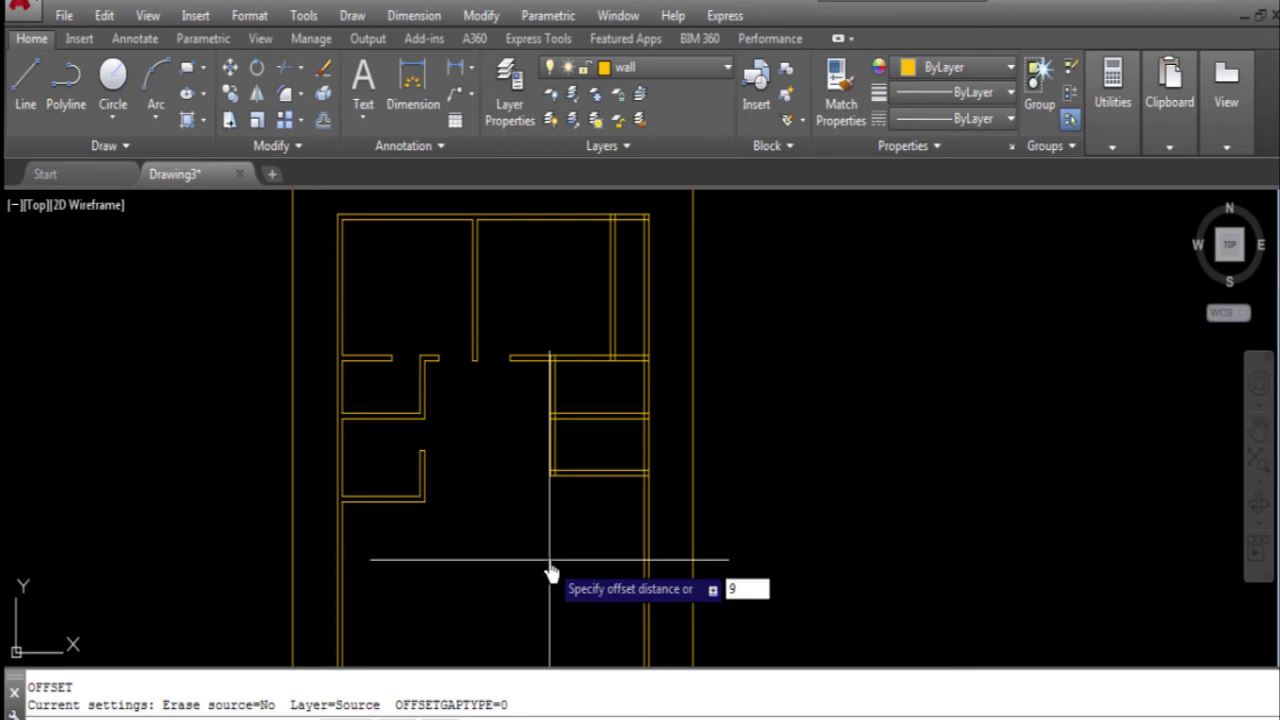
- Offset the lower horizontal wall 9' down and double it with 5" thickness
{"action": "key", "text": "Return"}
{"action": "scroll", "coordinate": [600, 530], "scroll_direction": "up", "scroll_amount": 2}
{"action": "left_click", "coordinate": [586, 480]}
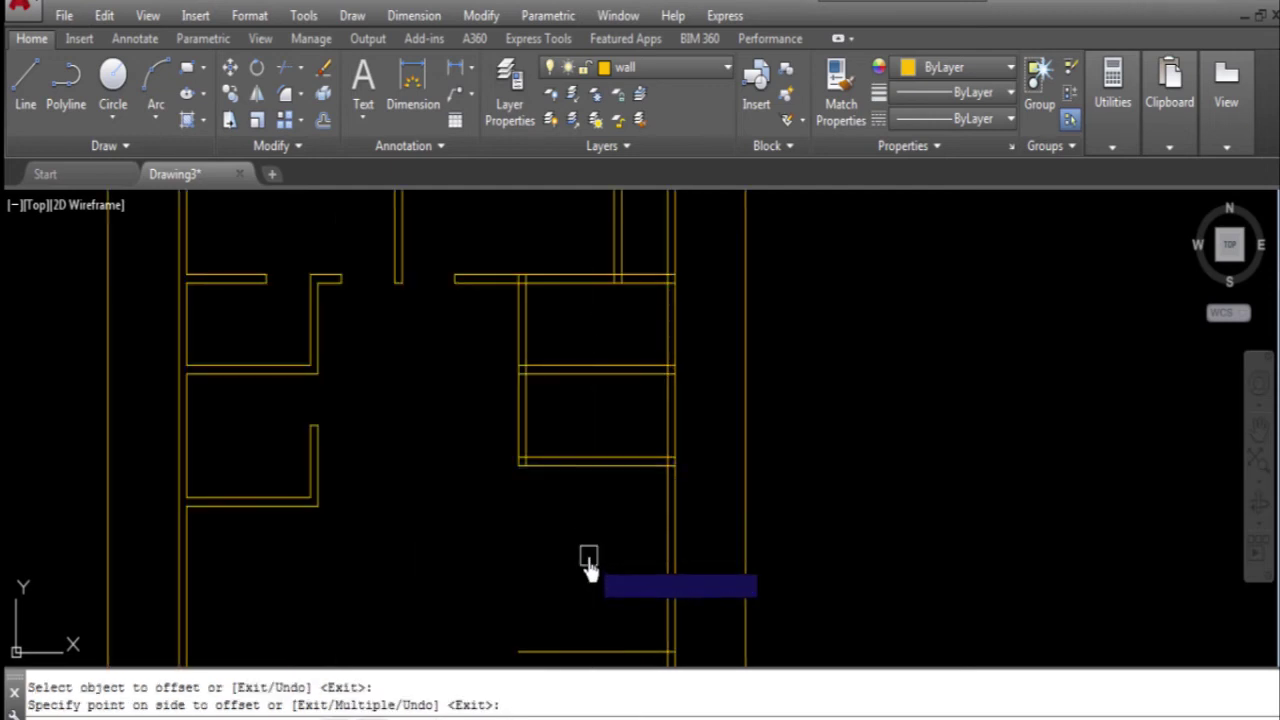
{"action": "scroll", "coordinate": [525, 485], "scroll_direction": "down", "scroll_amount": 2}
{"action": "scroll", "coordinate": [520, 510], "scroll_direction": "down", "scroll_amount": 3}
{"action": "scroll", "coordinate": [505, 545], "scroll_direction": "up", "scroll_amount": 3}
{"action": "scroll", "coordinate": [530, 470], "scroll_direction": "up", "scroll_amount": 1}
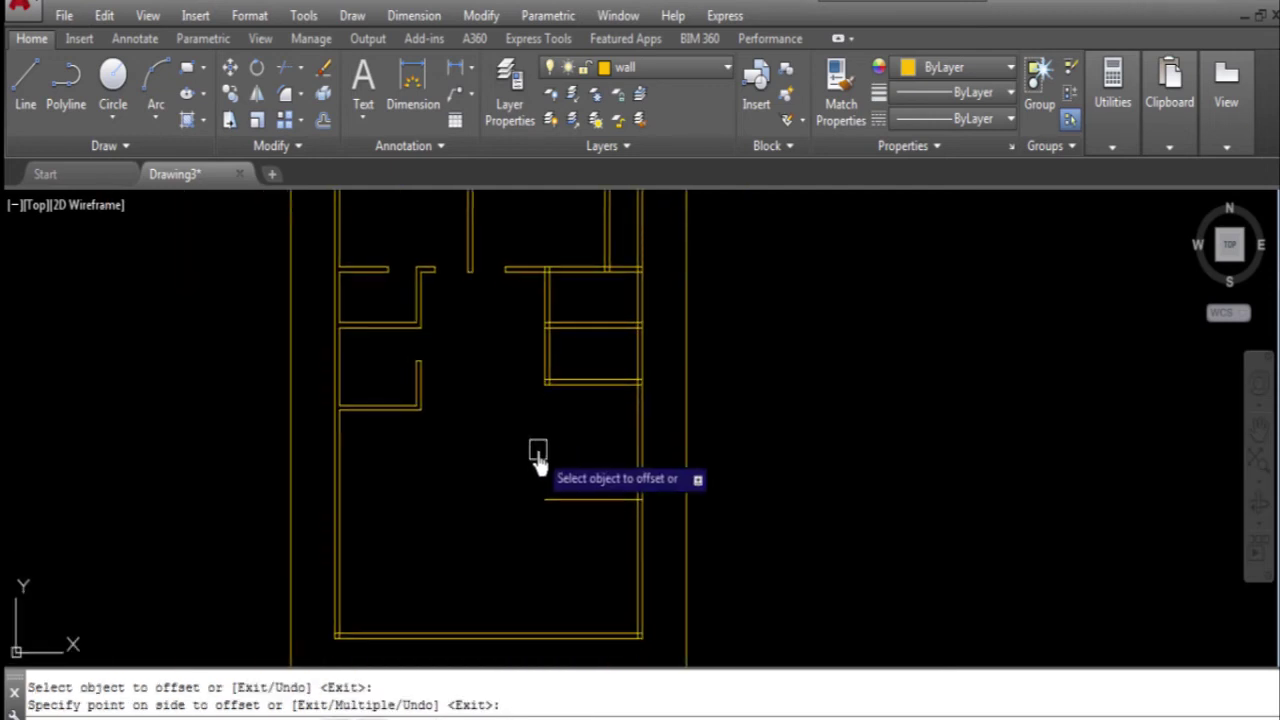
{"action": "key", "text": "Return"}
{"action": "key", "text": "Return"}
{"action": "key", "text": "Return"}
{"action": "left_click", "coordinate": [588, 502]}
{"action": "left_click", "coordinate": [592, 575]}
{"action": "key", "text": "Escape"}
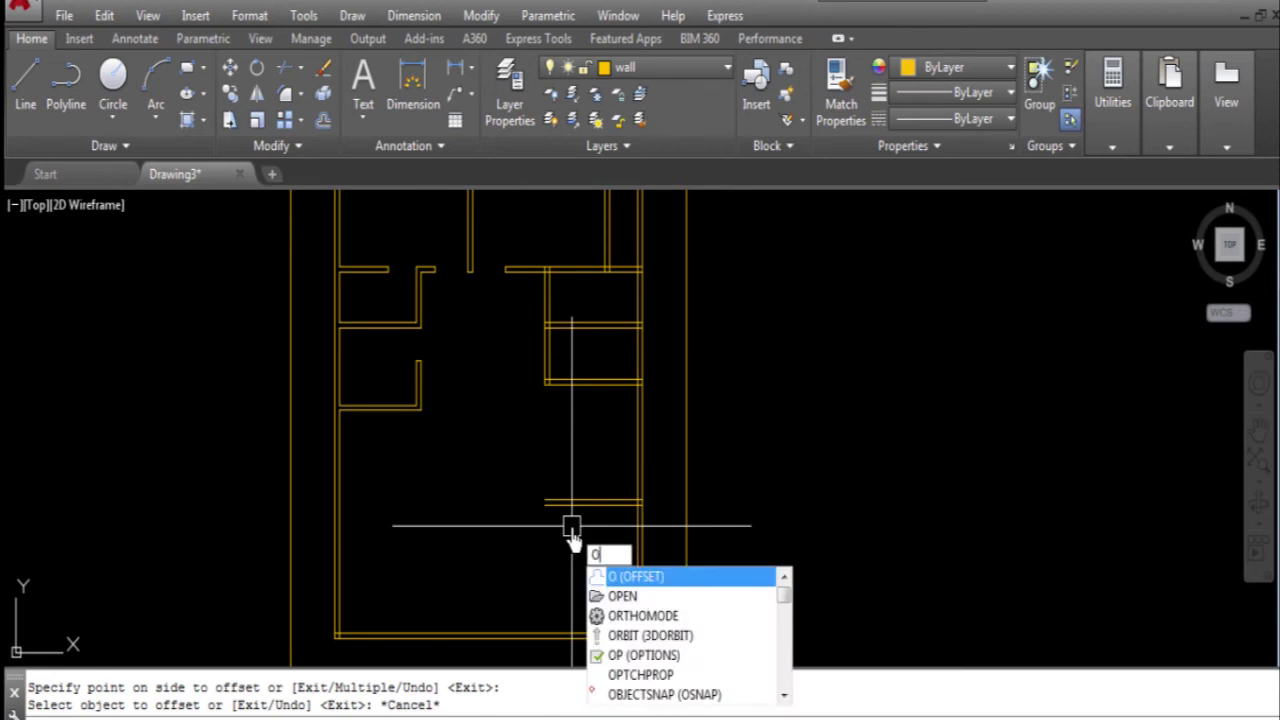
- Add a vertical double wall 9' in from the right side, 5" thick
{"action": "key", "text": "Return"}
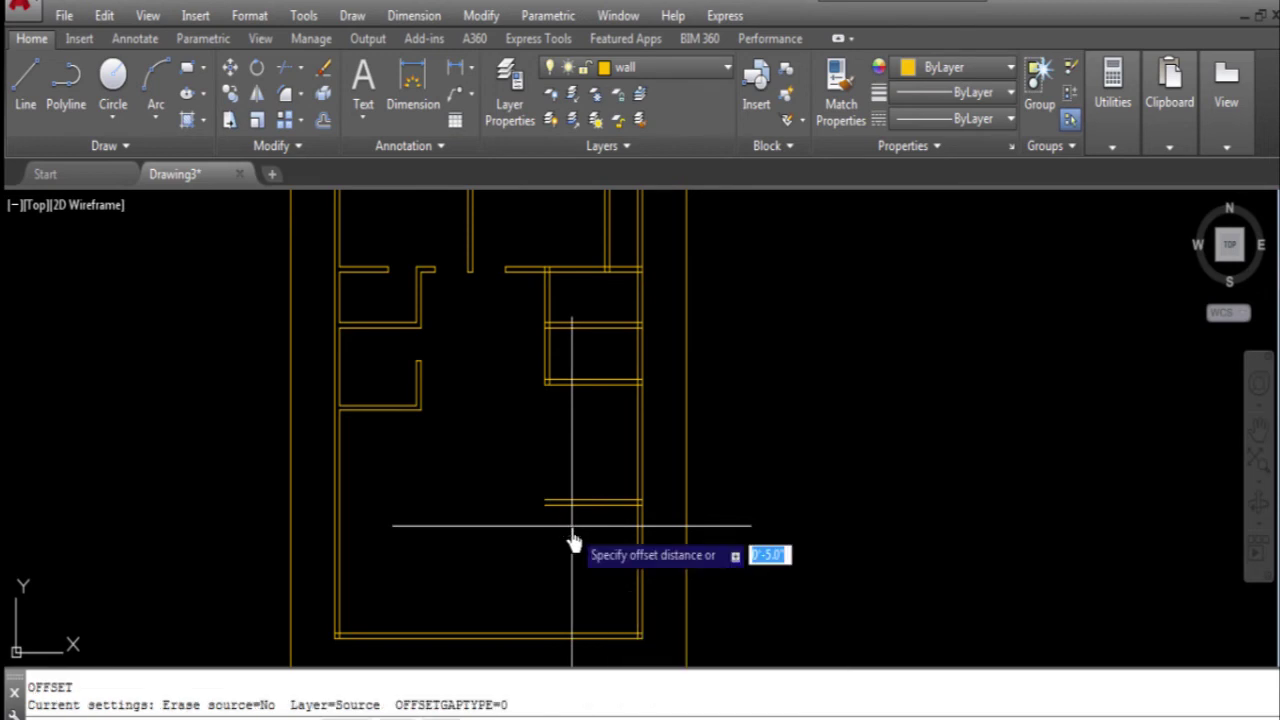
{"action": "type", "text": "9'"}
{"action": "key", "text": "Return"}
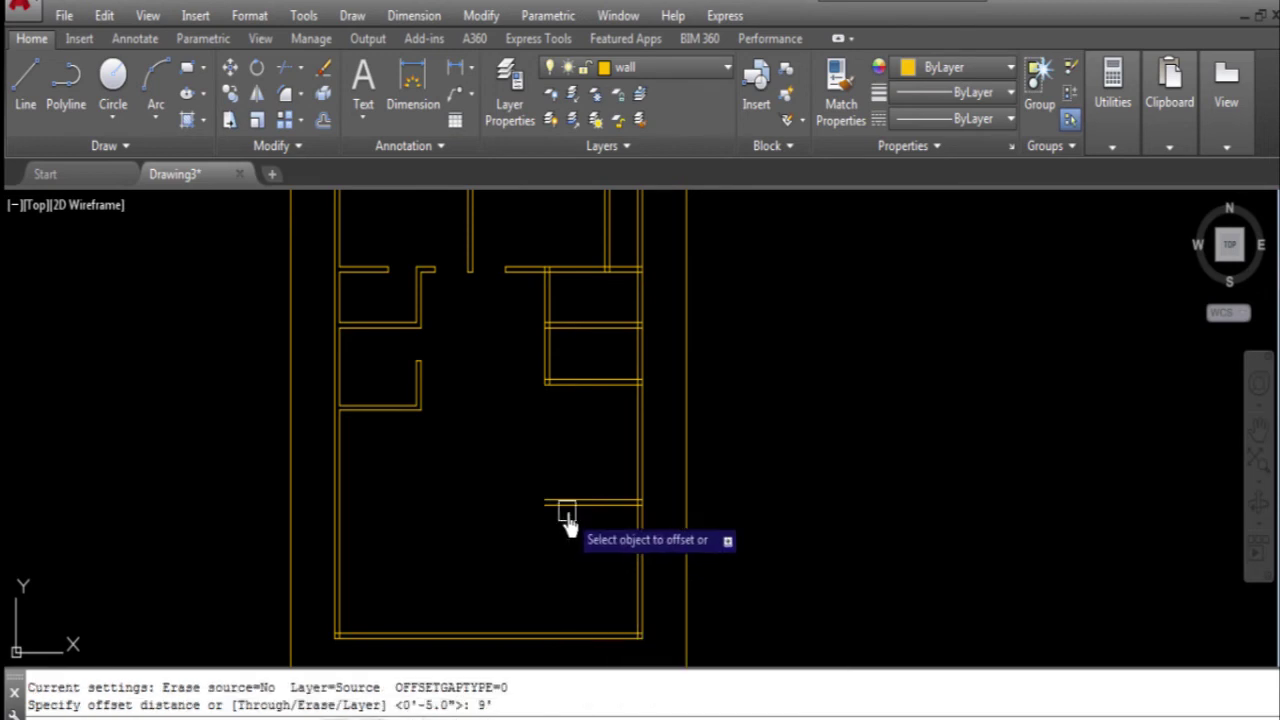
{"action": "left_click", "coordinate": [637, 450]}
{"action": "left_click", "coordinate": [510, 466]}
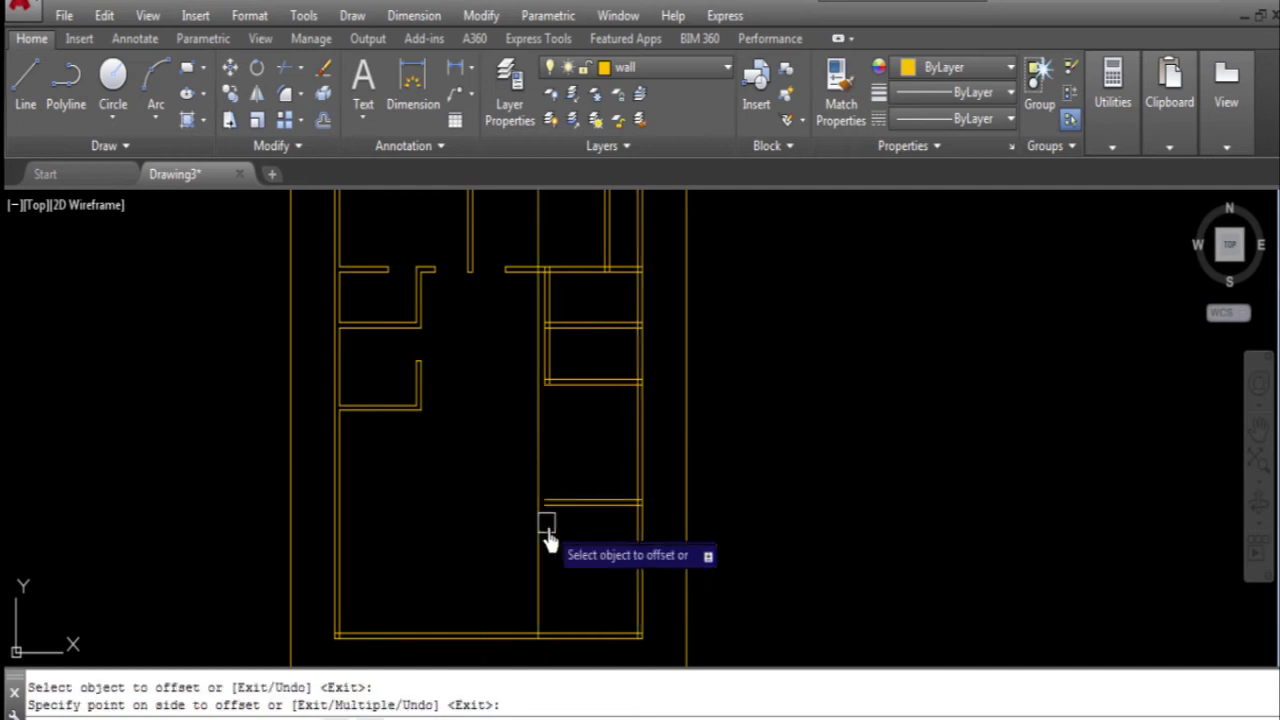
{"action": "key", "text": "Return"}
{"action": "key", "text": "Return"}
{"action": "type", "text": "5"}
{"action": "key", "text": "Return"}
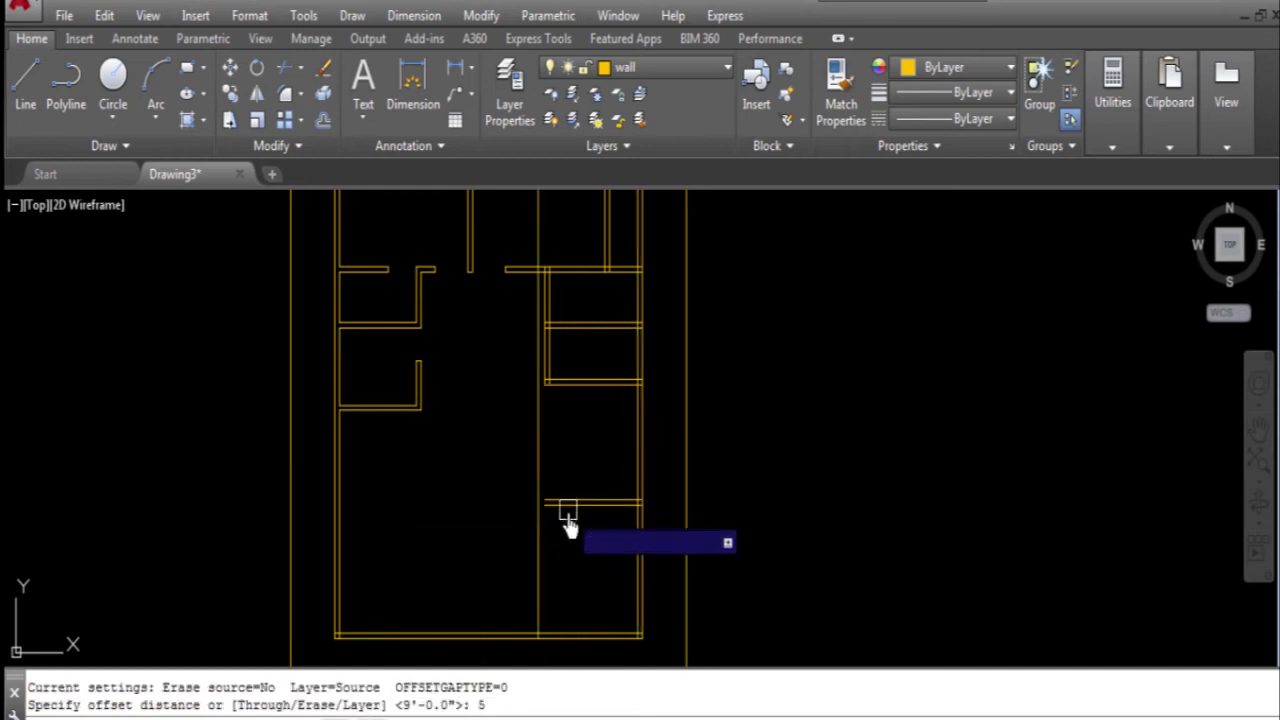
{"action": "left_click", "coordinate": [538, 524]}
{"action": "left_click", "coordinate": [392, 536]}
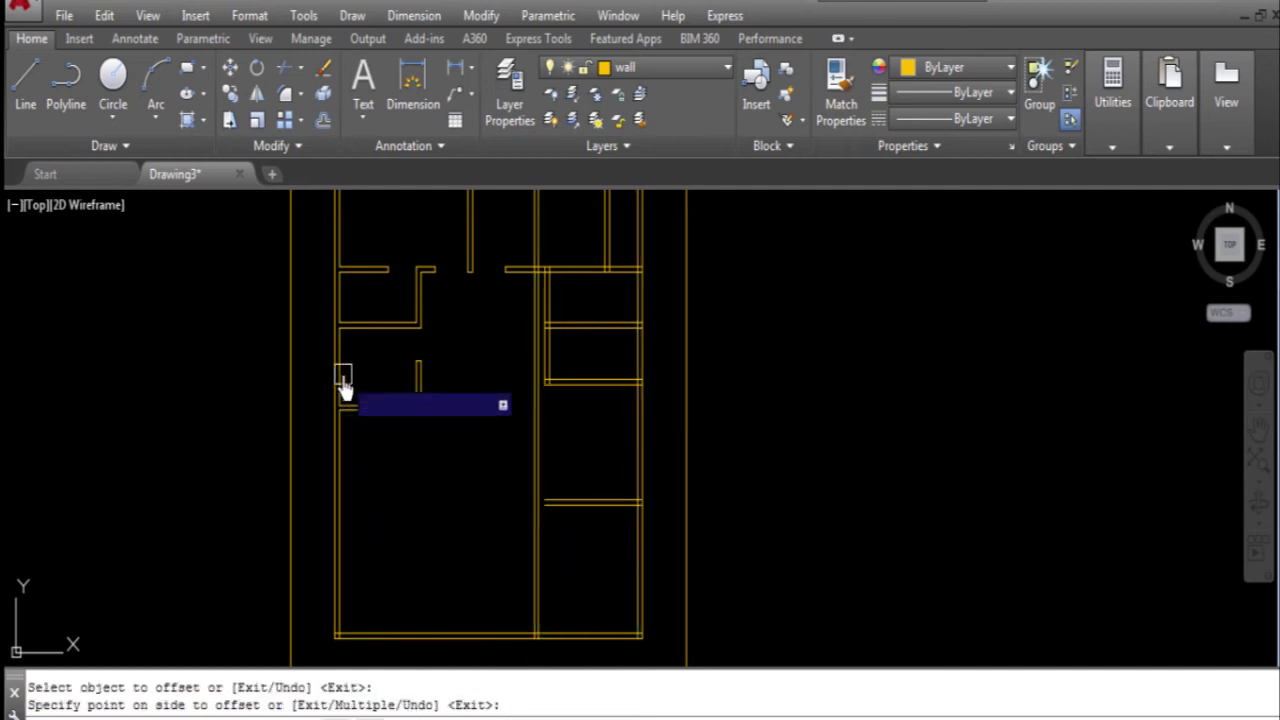
{"action": "key", "text": "Escape"}
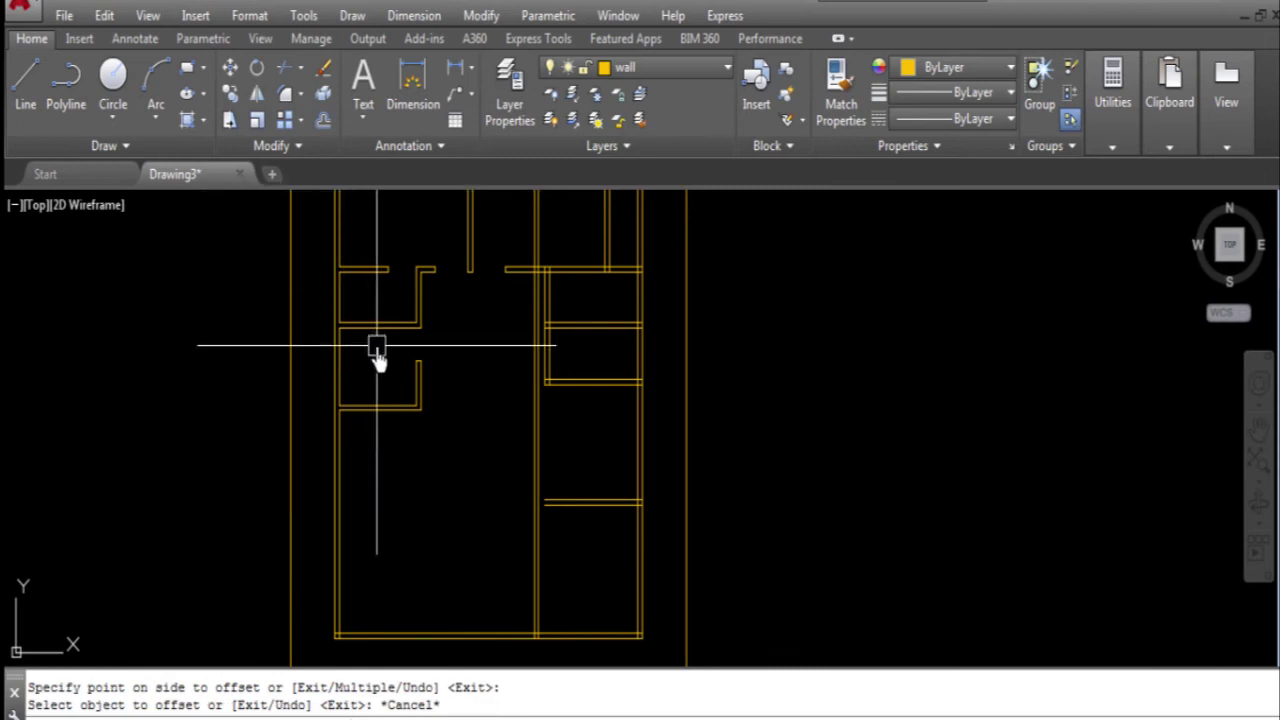
- Extend both lines of the upper and lower double walls left to their boundaries
{"action": "type", "text": "Ex"}
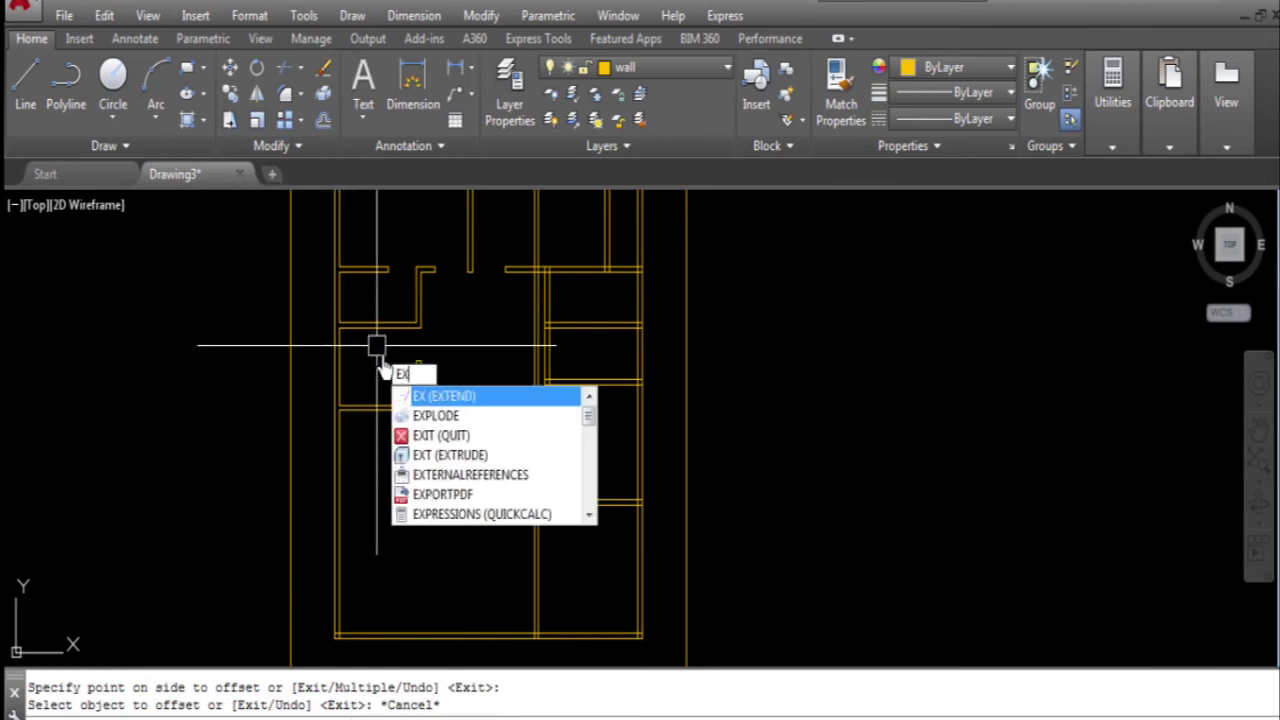
{"action": "key", "text": "Return"}
{"action": "key", "text": "Return"}
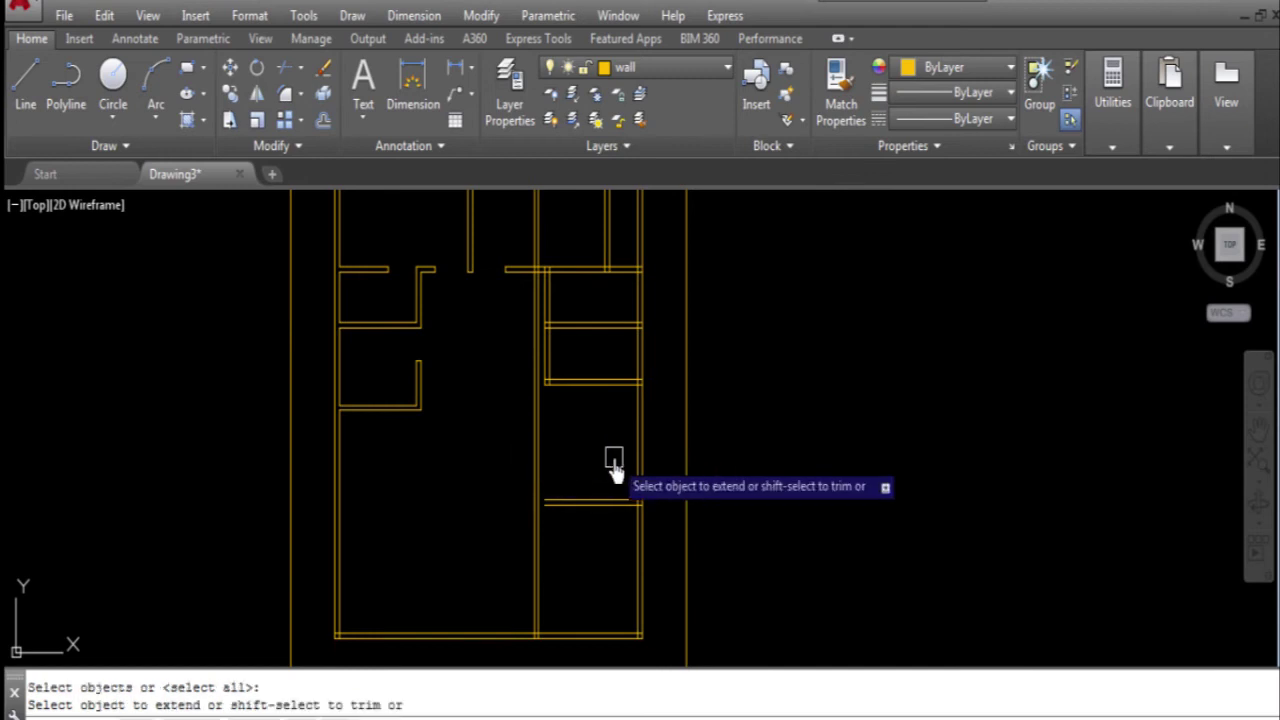
{"action": "scroll", "coordinate": [555, 510], "scroll_direction": "up", "scroll_amount": 2}
{"action": "left_click", "coordinate": [547, 510]}
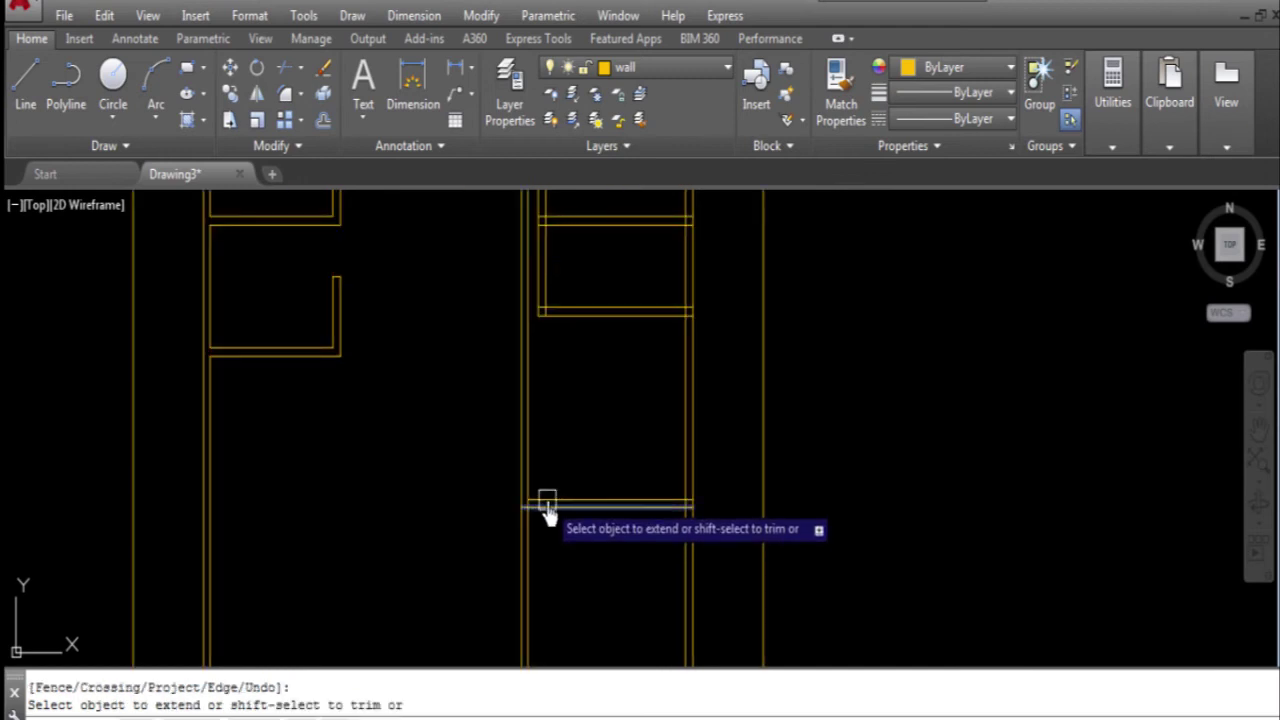
{"action": "left_click", "coordinate": [544, 503]}
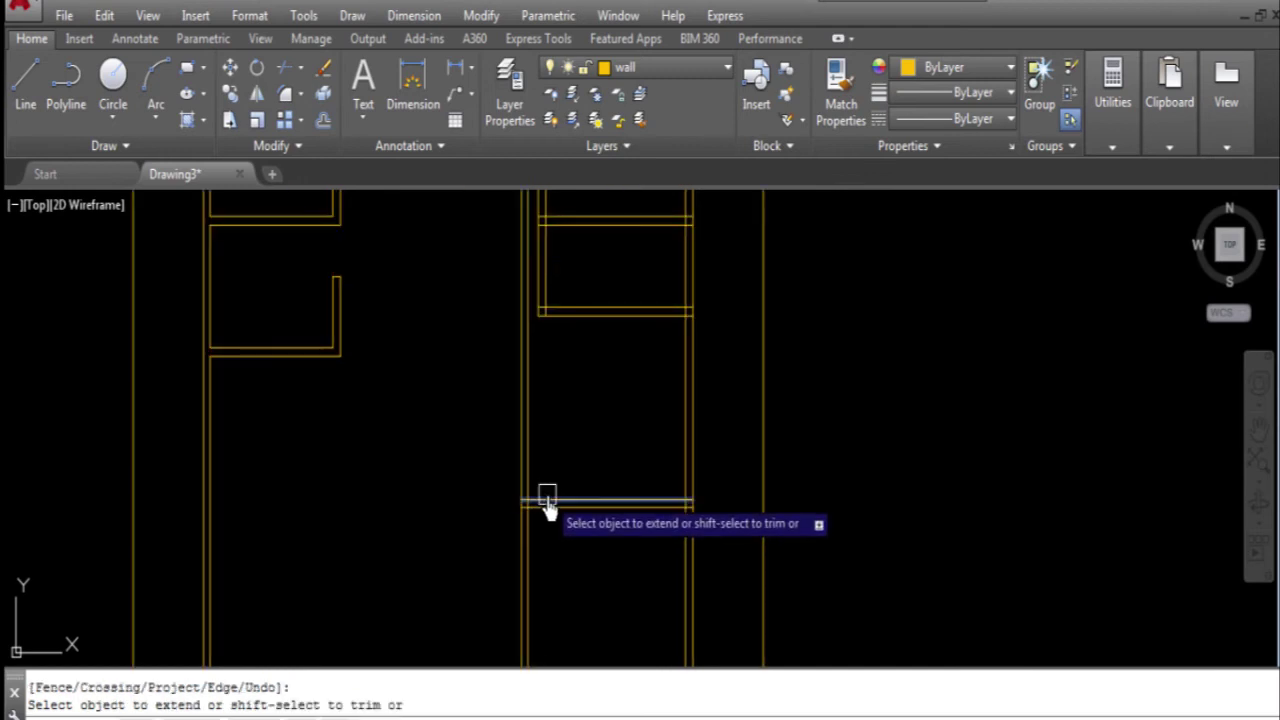
{"action": "left_click", "coordinate": [569, 309]}
{"action": "left_click", "coordinate": [650, 316]}
{"action": "key", "text": "Escape"}
{"action": "type", "text": "tr"}
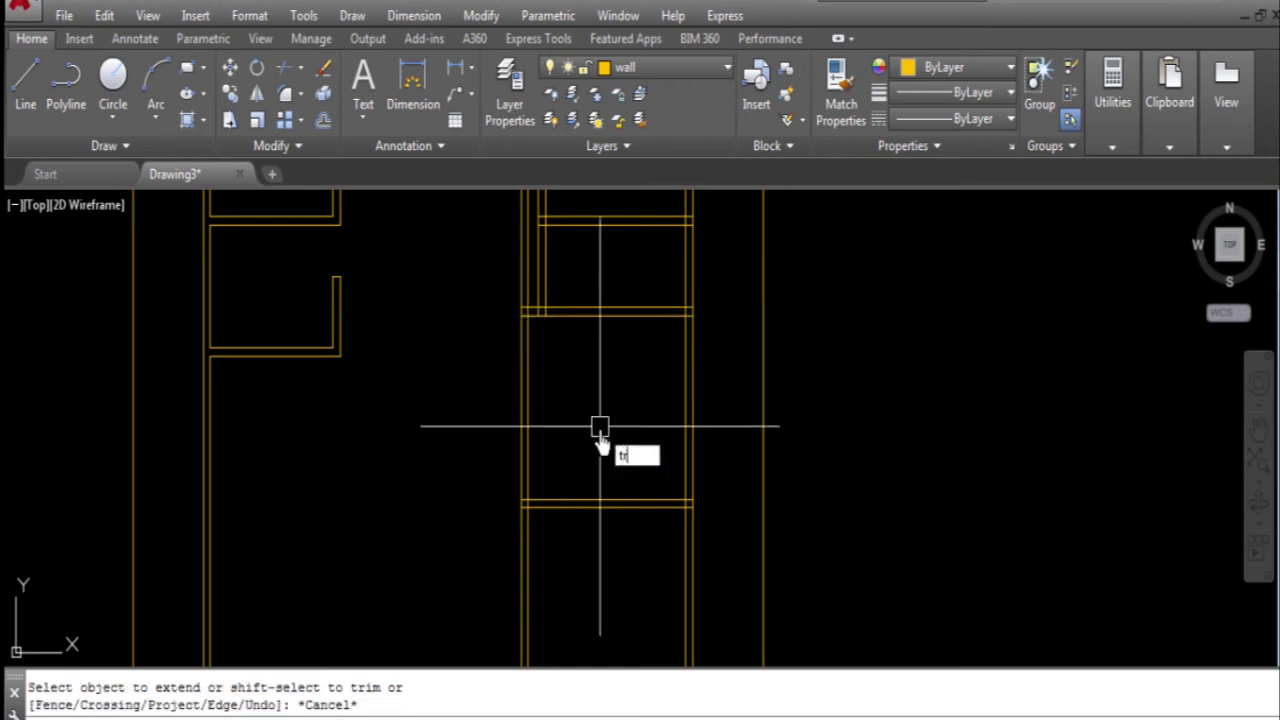
- Trim the overlapping wall lines where the interior walls cross, using every line as a cutting edge
{"action": "key", "text": "Return"}
{"action": "key", "text": "Return"}
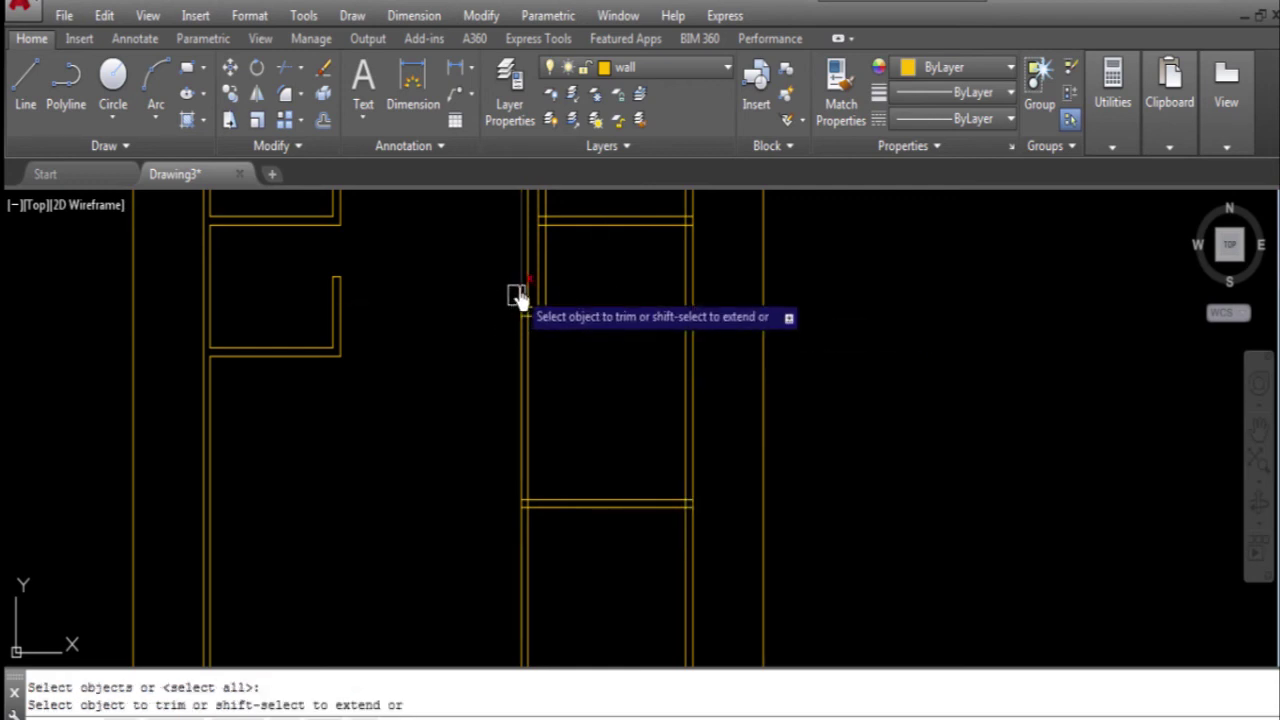
{"action": "scroll", "coordinate": [521, 290], "scroll_direction": "up", "scroll_amount": 2}
{"action": "scroll", "coordinate": [515, 305], "scroll_direction": "down", "scroll_amount": 3}
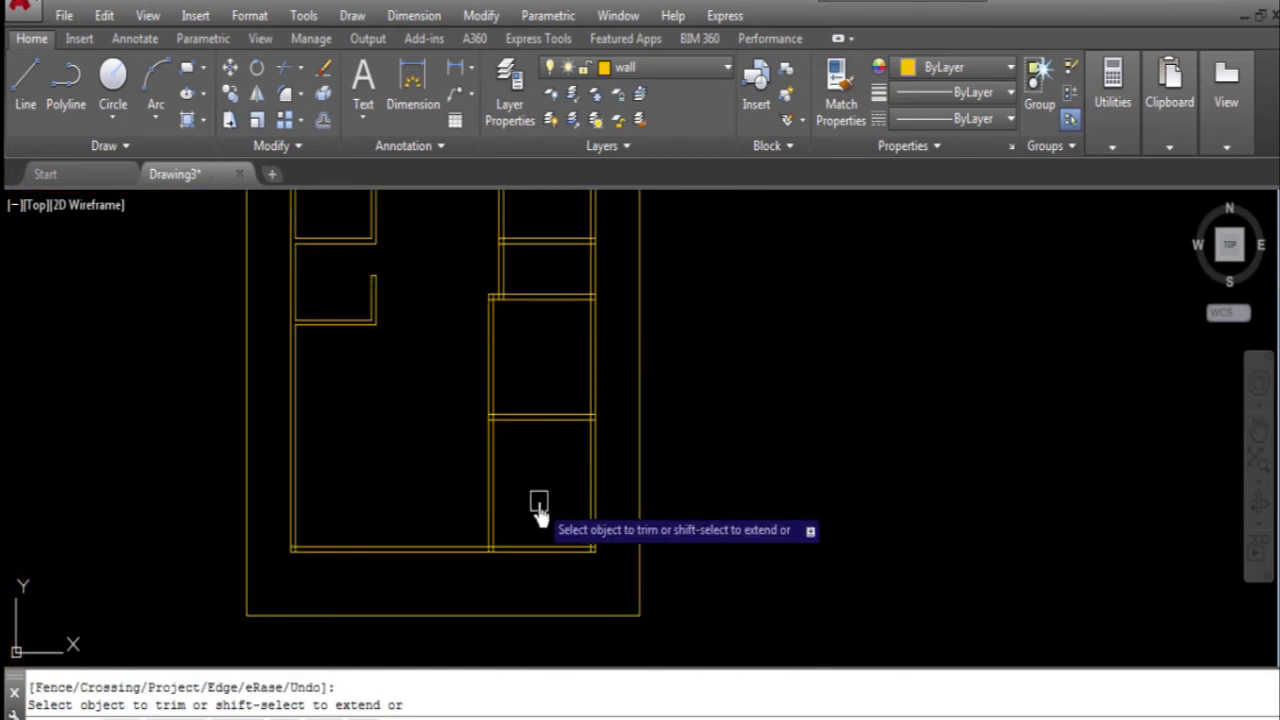
{"action": "scroll", "coordinate": [600, 486], "scroll_direction": "down", "scroll_amount": 4}
{"action": "scroll", "coordinate": [491, 429], "scroll_direction": "up", "scroll_amount": 2}
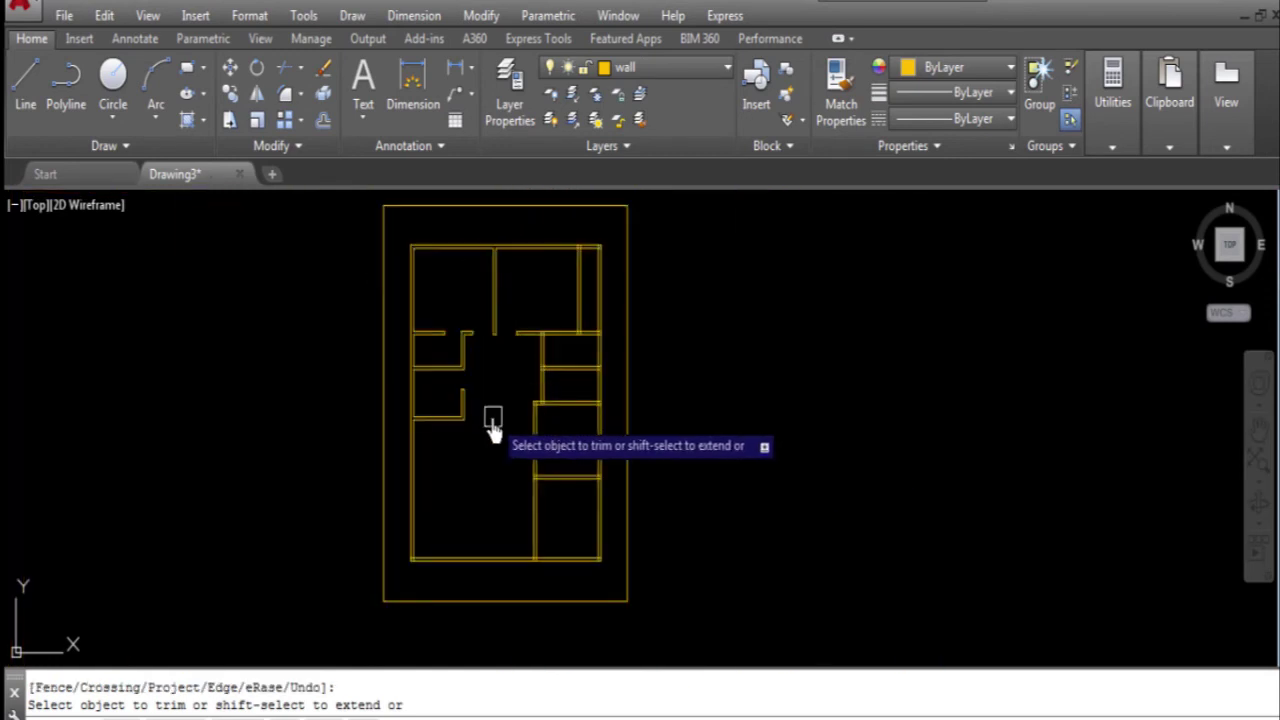
{"action": "scroll", "coordinate": [505, 440], "scroll_direction": "up", "scroll_amount": 2}
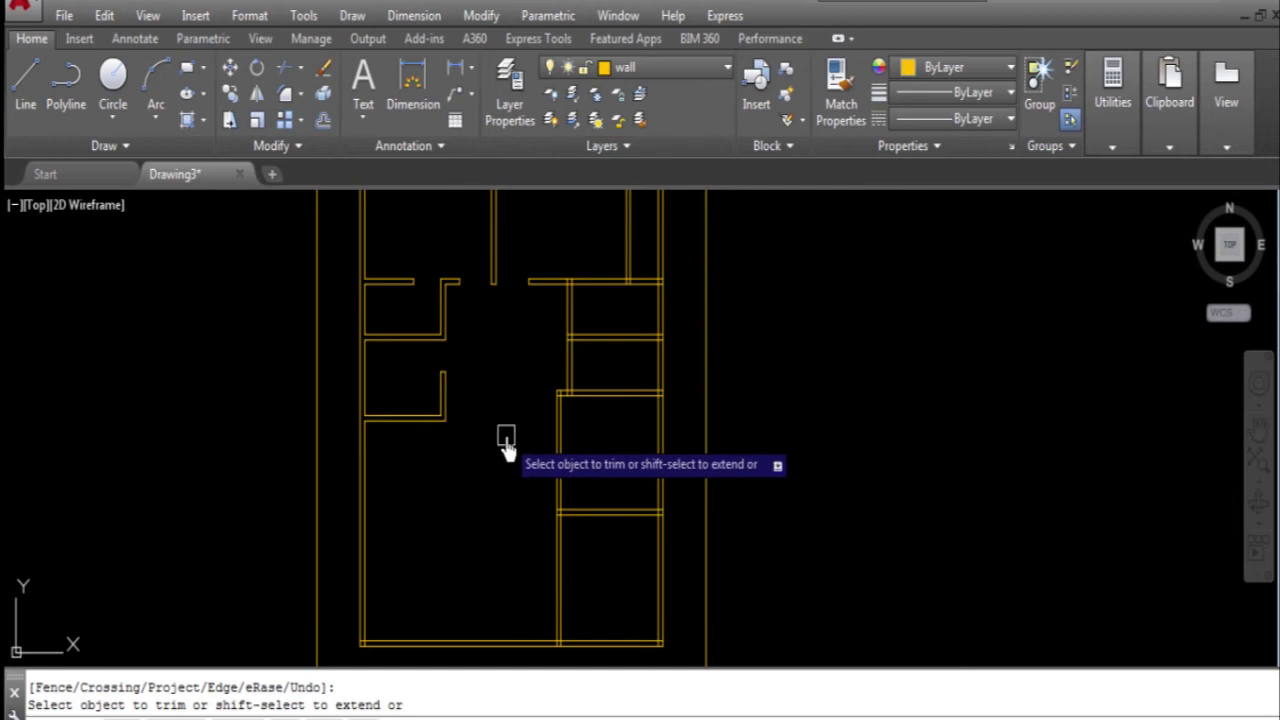
{"action": "middle_click_drag", "start_coordinate": [504, 443], "coordinate": [481, 540]}
{"action": "key", "text": "Escape"}
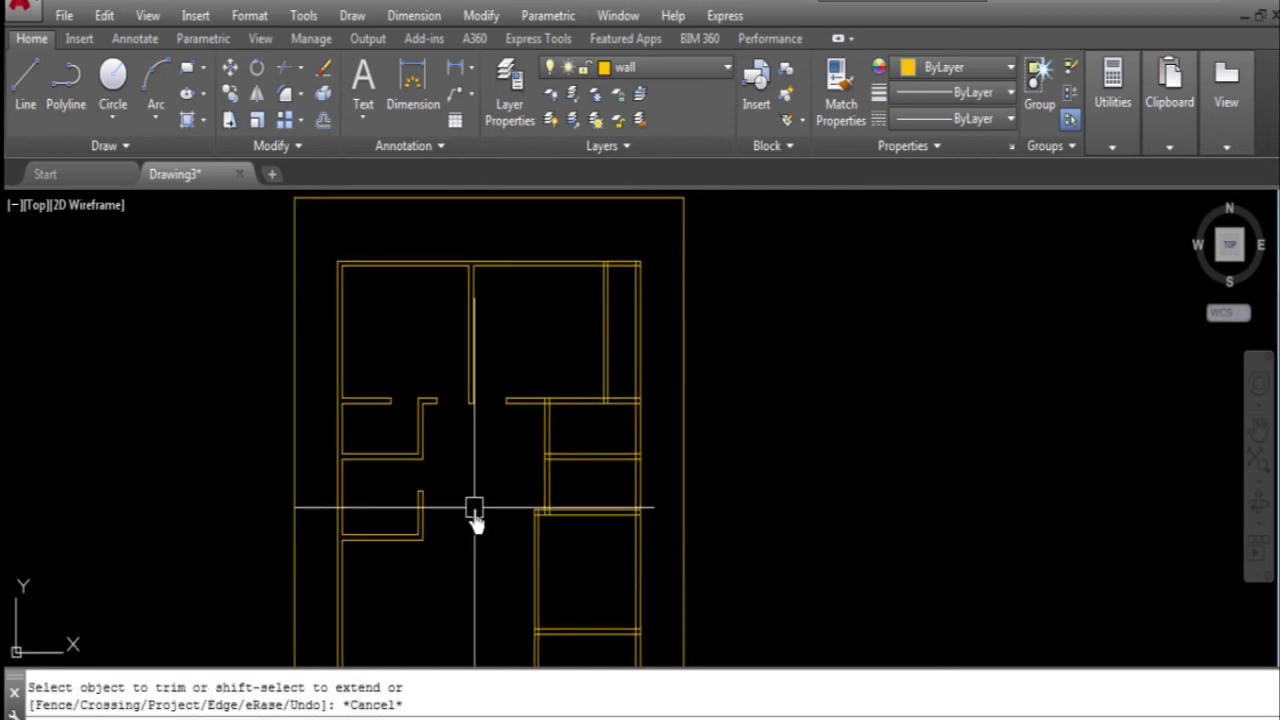
{"action": "type", "text": "o"}
{"action": "key", "text": "Return"}
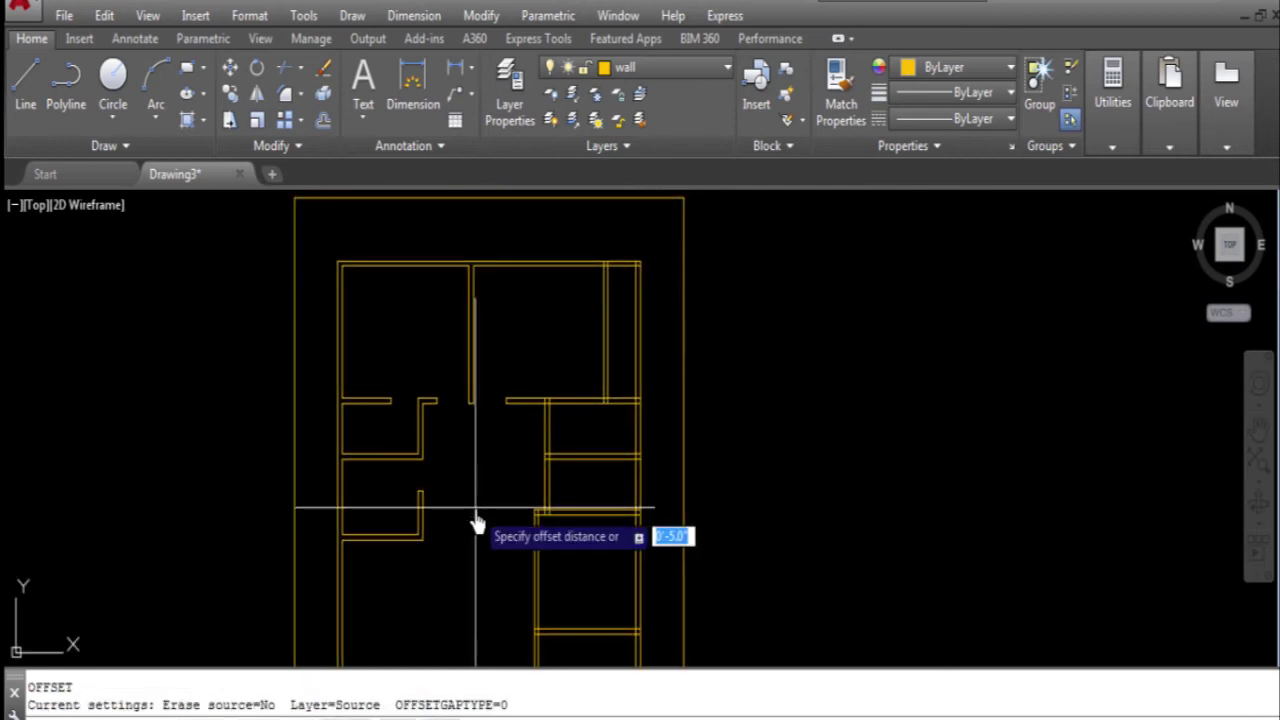
- Offset two wall lines by 3' to add new interior wall lines
{"action": "type", "text": "'"}
{"action": "key", "text": "Return"}
{"action": "scroll", "coordinate": [546, 569], "scroll_direction": "down", "scroll_amount": 3}
{"action": "scroll", "coordinate": [563, 597], "scroll_direction": "up", "scroll_amount": 8}
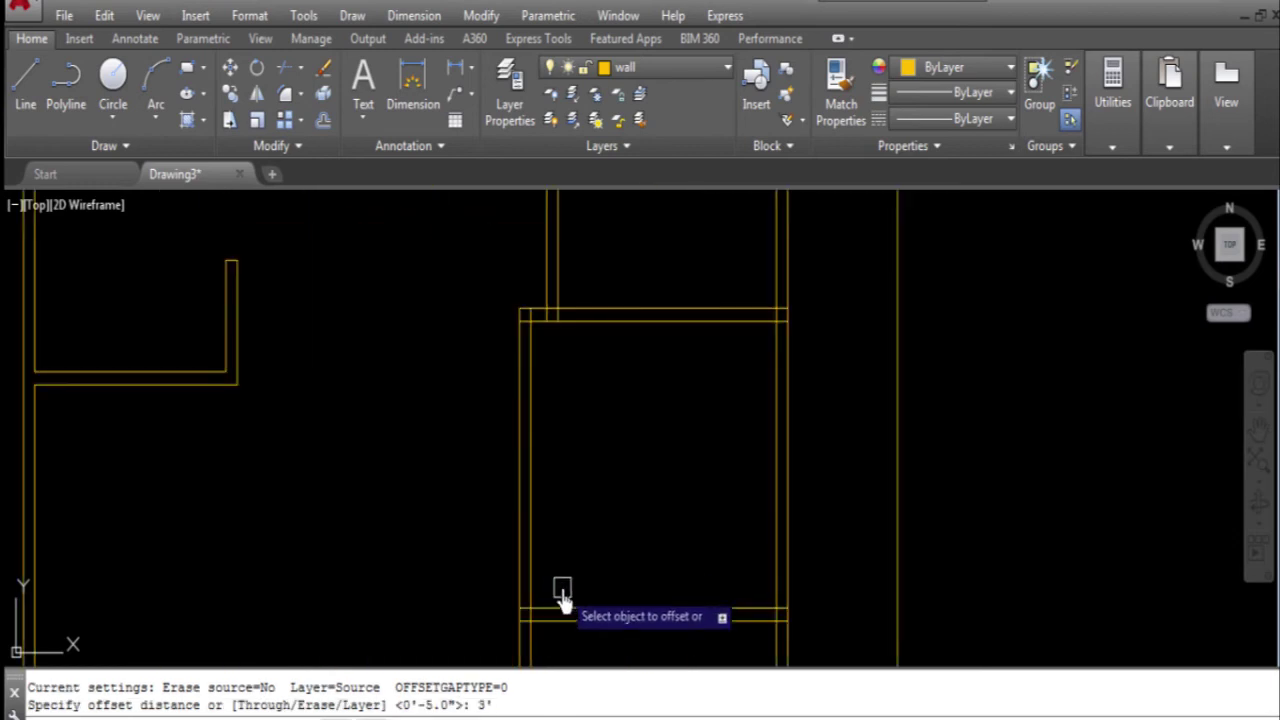
{"action": "left_click", "coordinate": [567, 607]}
{"action": "left_click", "coordinate": [573, 600]}
{"action": "left_click", "coordinate": [577, 632]}
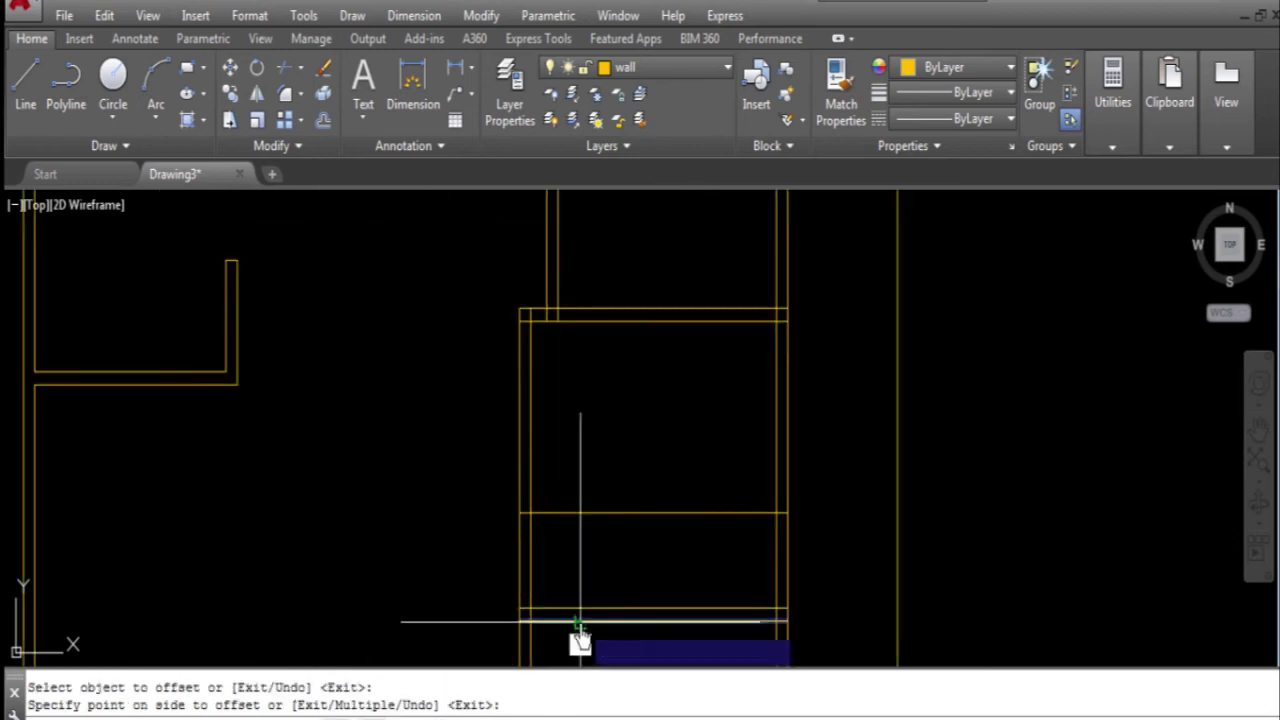
{"action": "scroll", "coordinate": [560, 560], "scroll_direction": "down", "scroll_amount": 2}
{"action": "left_click", "coordinate": [590, 612]}
{"action": "key", "text": "Escape"}
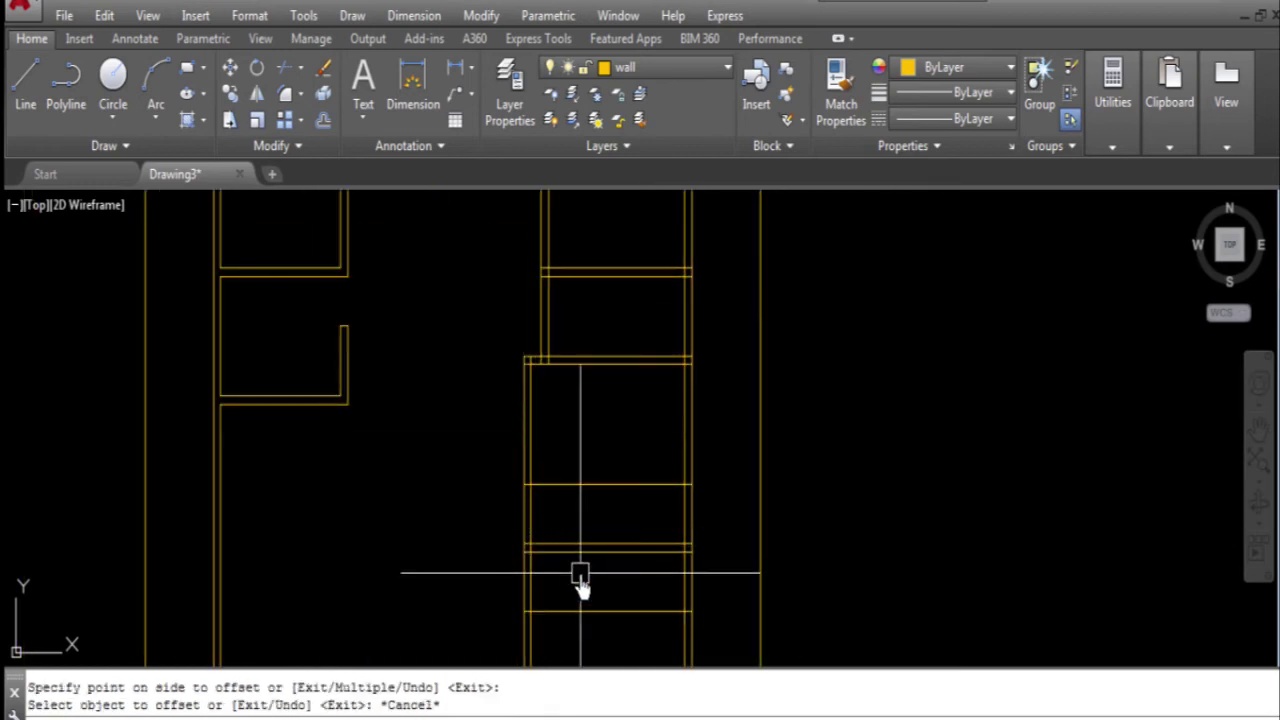
- Trim the excess wall segments around the new 3' lines
{"action": "type", "text": "r"}
{"action": "key", "text": "Return"}
{"action": "key", "text": "Return"}
{"action": "left_click_drag", "start_coordinate": [557, 582], "coordinate": [505, 594]}
{"action": "left_click", "coordinate": [651, 563]}
{"action": "left_click", "coordinate": [500, 528]}
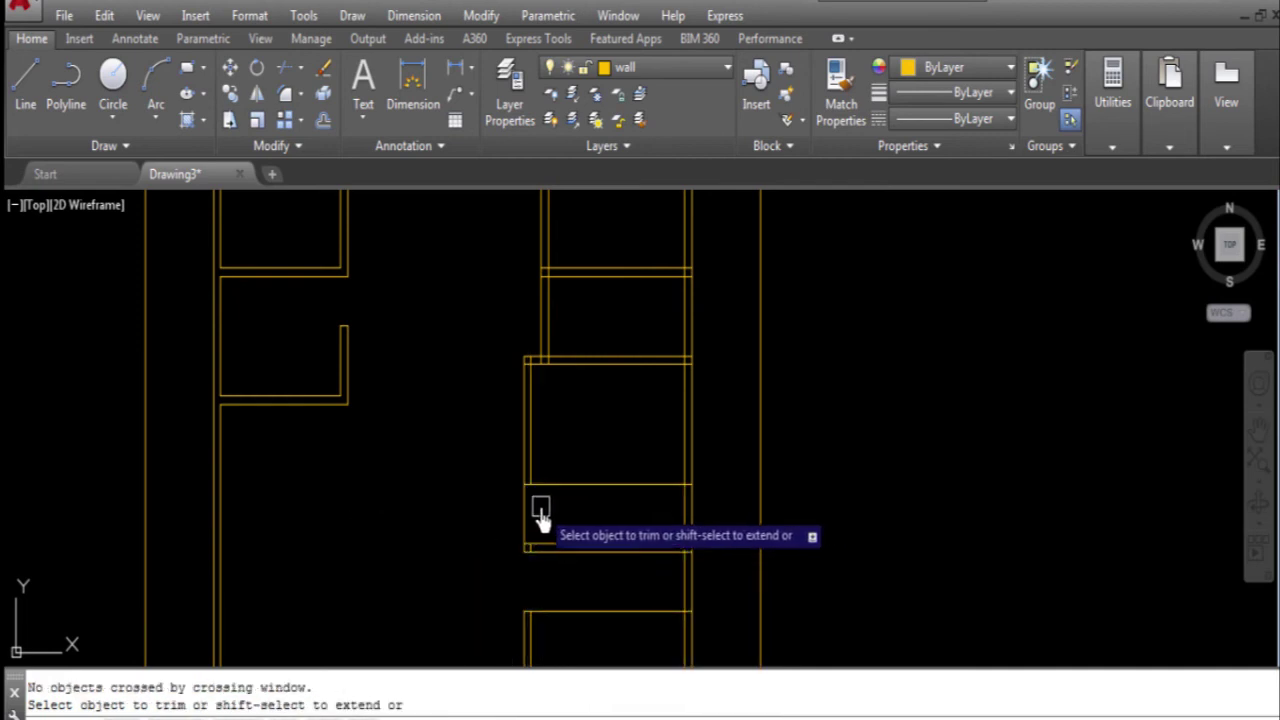
{"action": "left_click", "coordinate": [543, 520]}
{"action": "left_click", "coordinate": [571, 612]}
{"action": "scroll", "coordinate": [568, 608], "scroll_direction": "down", "scroll_amount": 3}
{"action": "scroll", "coordinate": [575, 585], "scroll_direction": "up", "scroll_amount": 1}
{"action": "middle_click_drag", "start_coordinate": [579, 565], "coordinate": [582, 595]}
{"action": "key", "text": "Escape"}
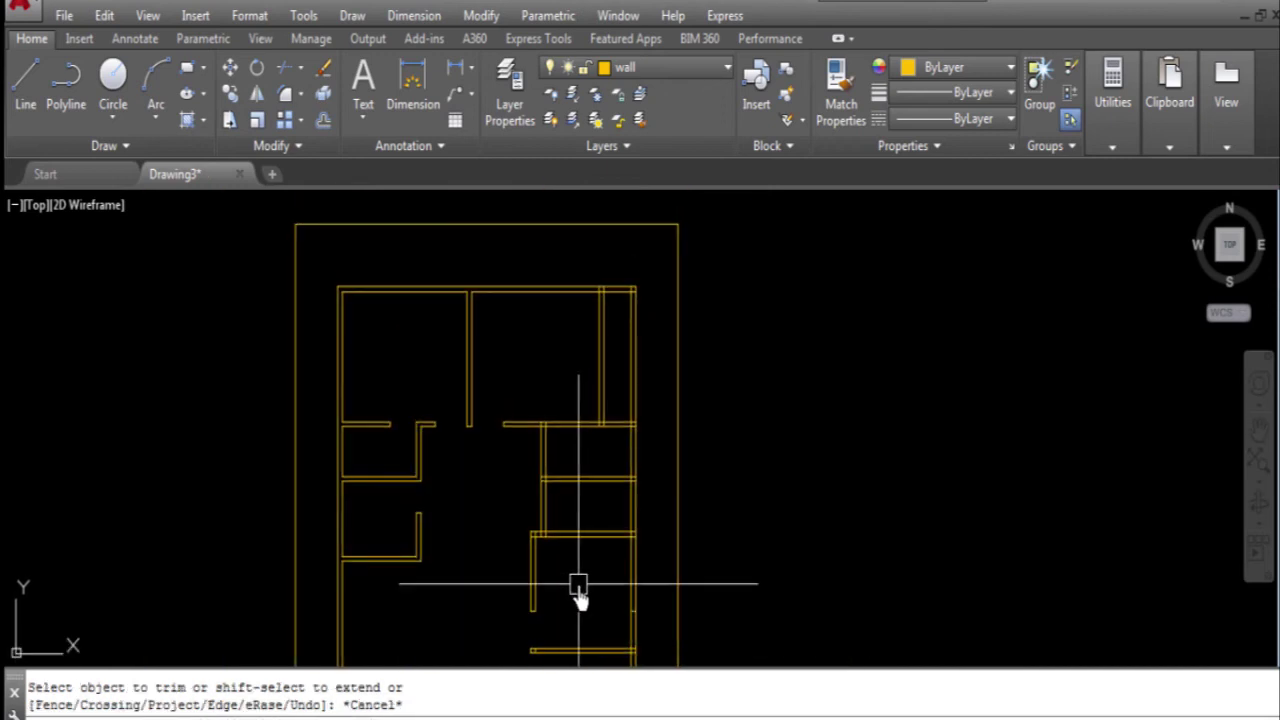
{"action": "type", "text": "o"}
- Offset a vertical and a horizontal wall line by 2'6 for the doorway
{"action": "key", "text": "Return"}
{"action": "type", "text": "2'6"}
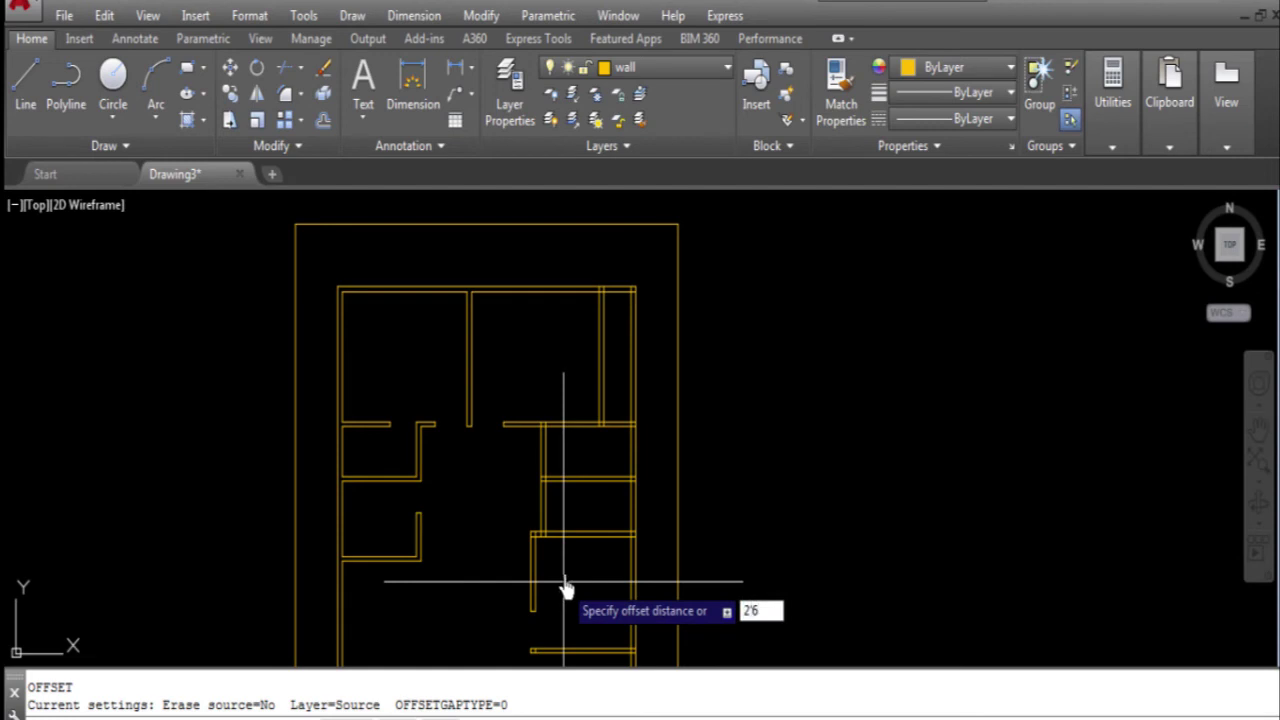
{"action": "key", "text": "Return"}
{"action": "scroll", "coordinate": [542, 480], "scroll_direction": "up", "scroll_amount": 2}
{"action": "scroll", "coordinate": [543, 429], "scroll_direction": "up", "scroll_amount": 2}
{"action": "left_click", "coordinate": [529, 486]}
{"action": "left_click", "coordinate": [603, 509]}
{"action": "scroll", "coordinate": [566, 405], "scroll_direction": "down", "scroll_amount": 2}
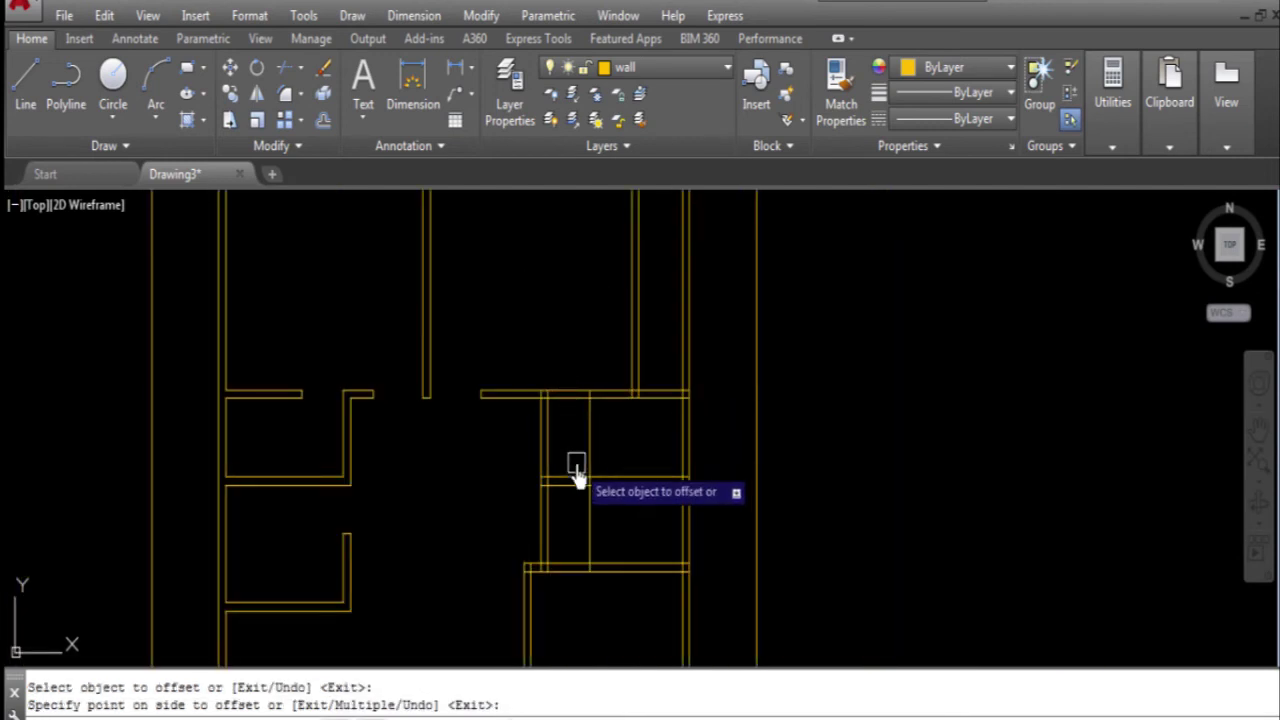
{"action": "left_click", "coordinate": [562, 566]}
{"action": "left_click", "coordinate": [585, 510]}
{"action": "key", "text": "Escape"}
{"action": "type", "text": "tr"}
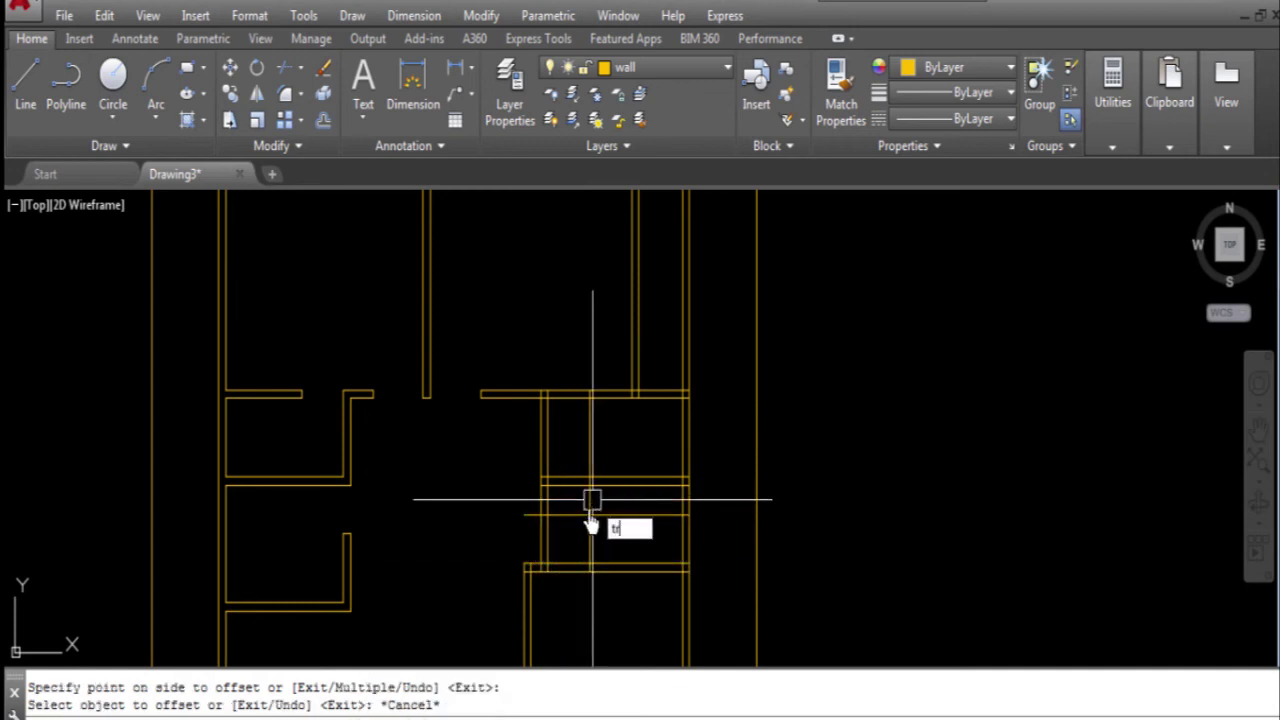
- Trim the doorway opening and erase the two stray guide lines with a crossing window
{"action": "key", "text": "Return"}
{"action": "key", "text": "Return"}
{"action": "scroll", "coordinate": [589, 523], "scroll_direction": "up", "scroll_amount": 2}
{"action": "left_click", "coordinate": [560, 543]}
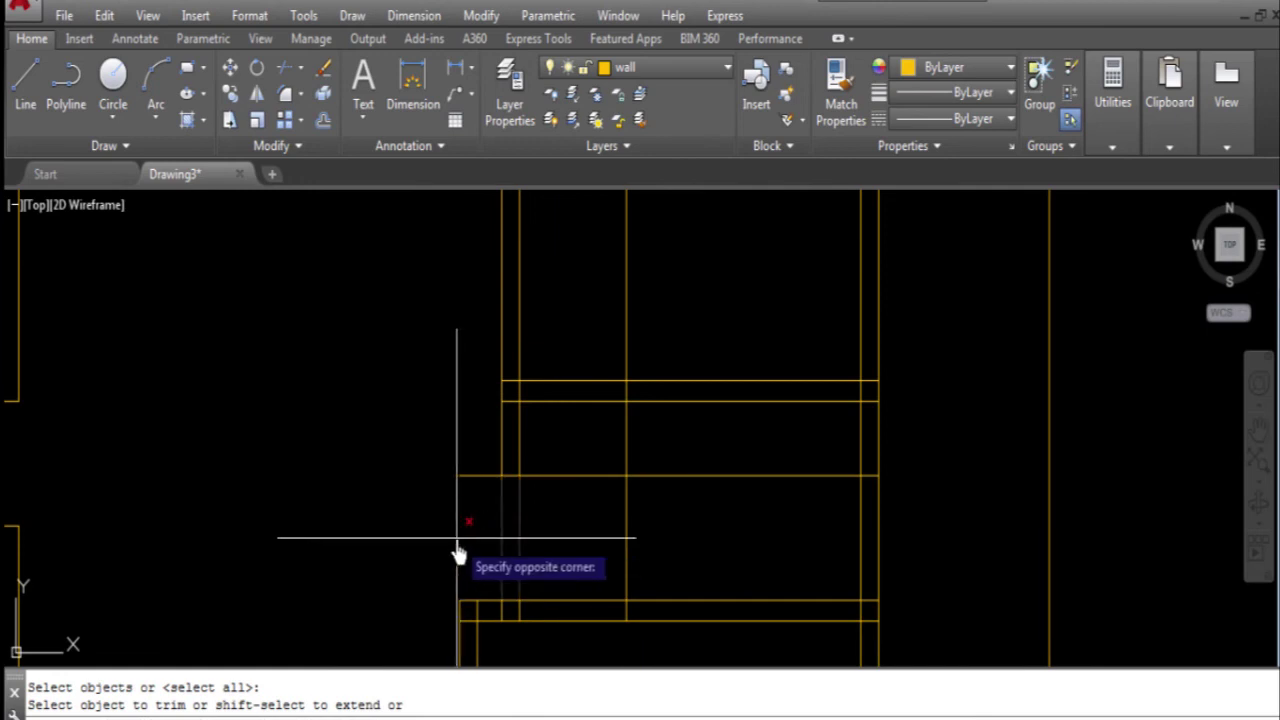
{"action": "left_click", "coordinate": [470, 540]}
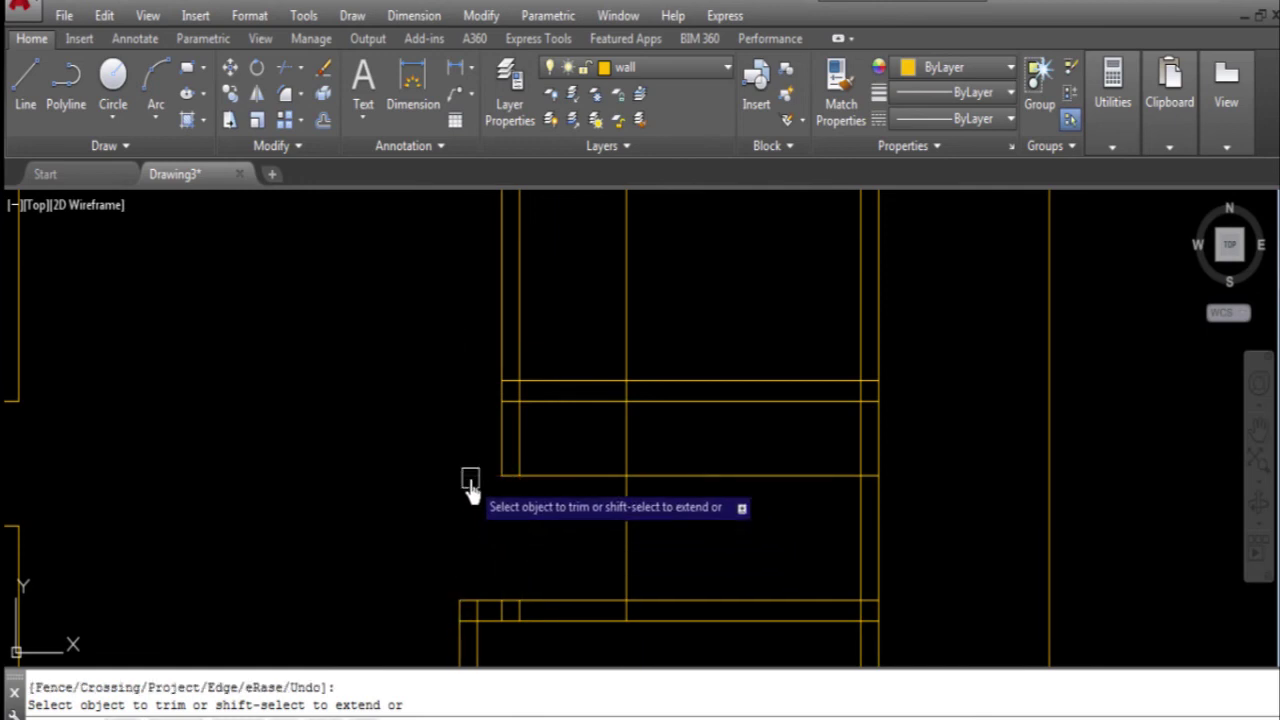
{"action": "scroll", "coordinate": [560, 535], "scroll_direction": "down", "scroll_amount": 2}
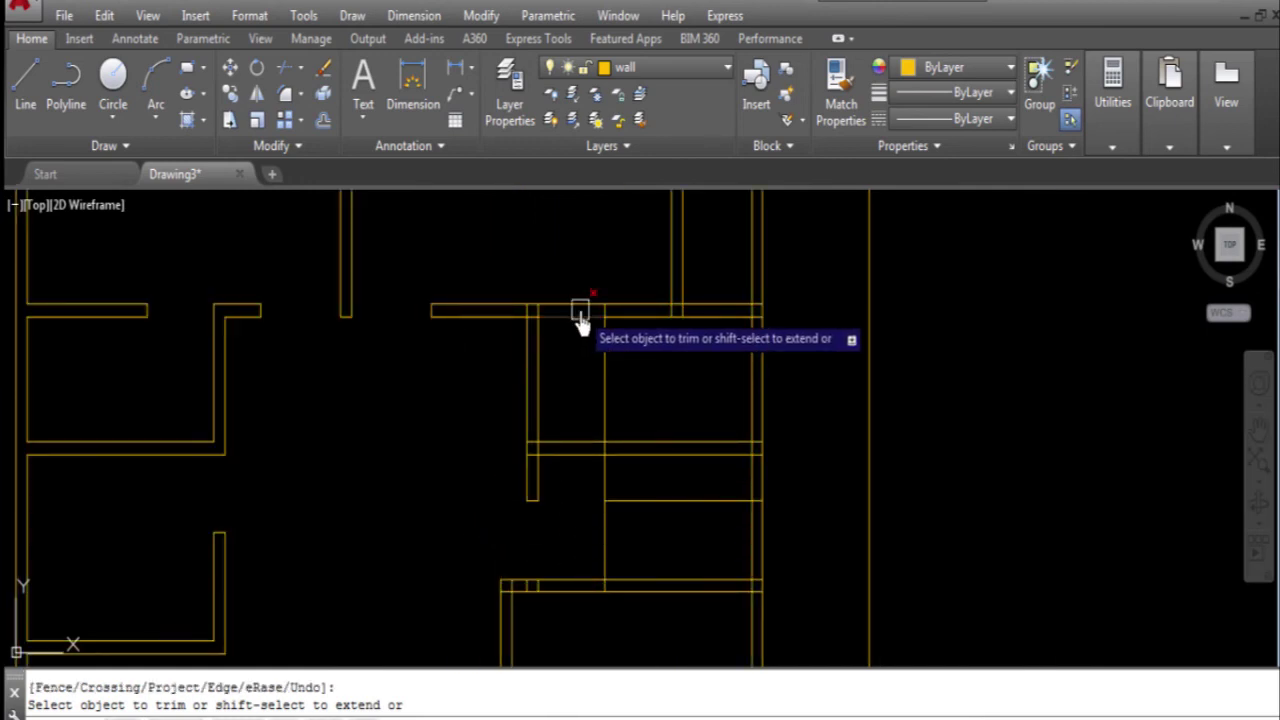
{"action": "left_click", "coordinate": [636, 481]}
{"action": "left_click", "coordinate": [598, 522]}
{"action": "key", "text": "Delete"}
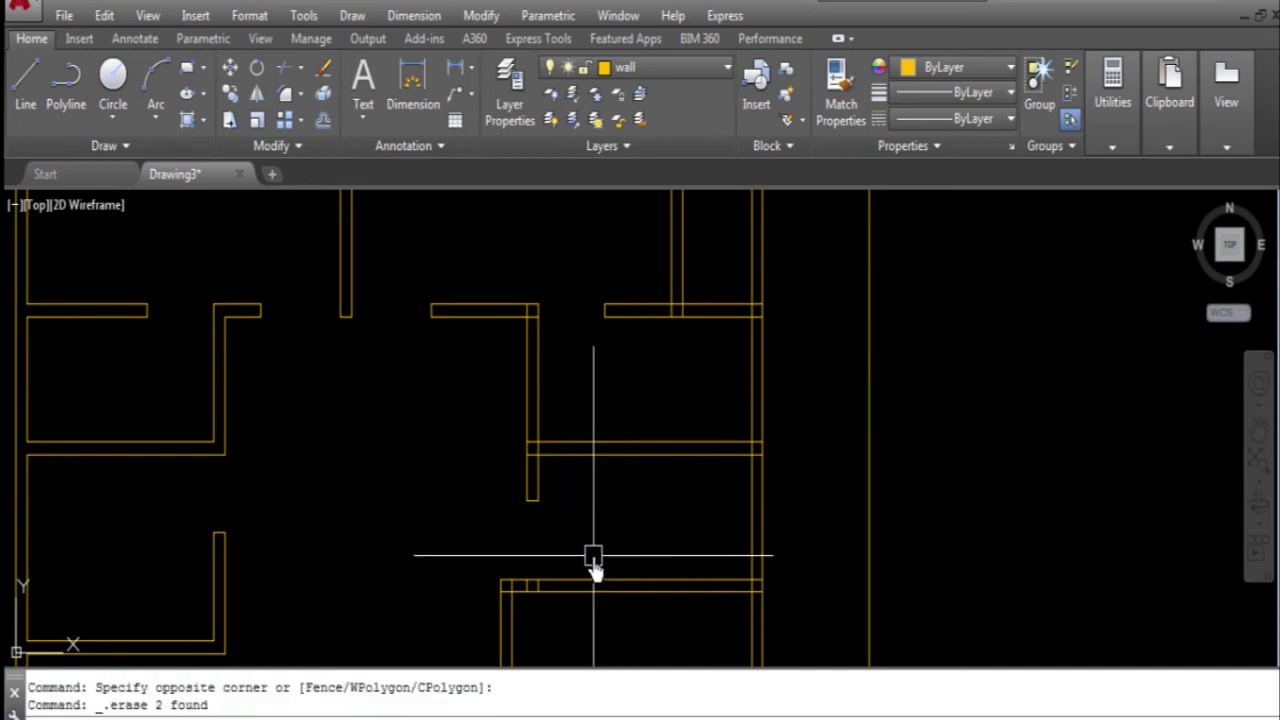
{"action": "scroll", "coordinate": [603, 563], "scroll_direction": "down", "scroll_amount": 1}
{"action": "scroll", "coordinate": [598, 558], "scroll_direction": "down", "scroll_amount": 1}
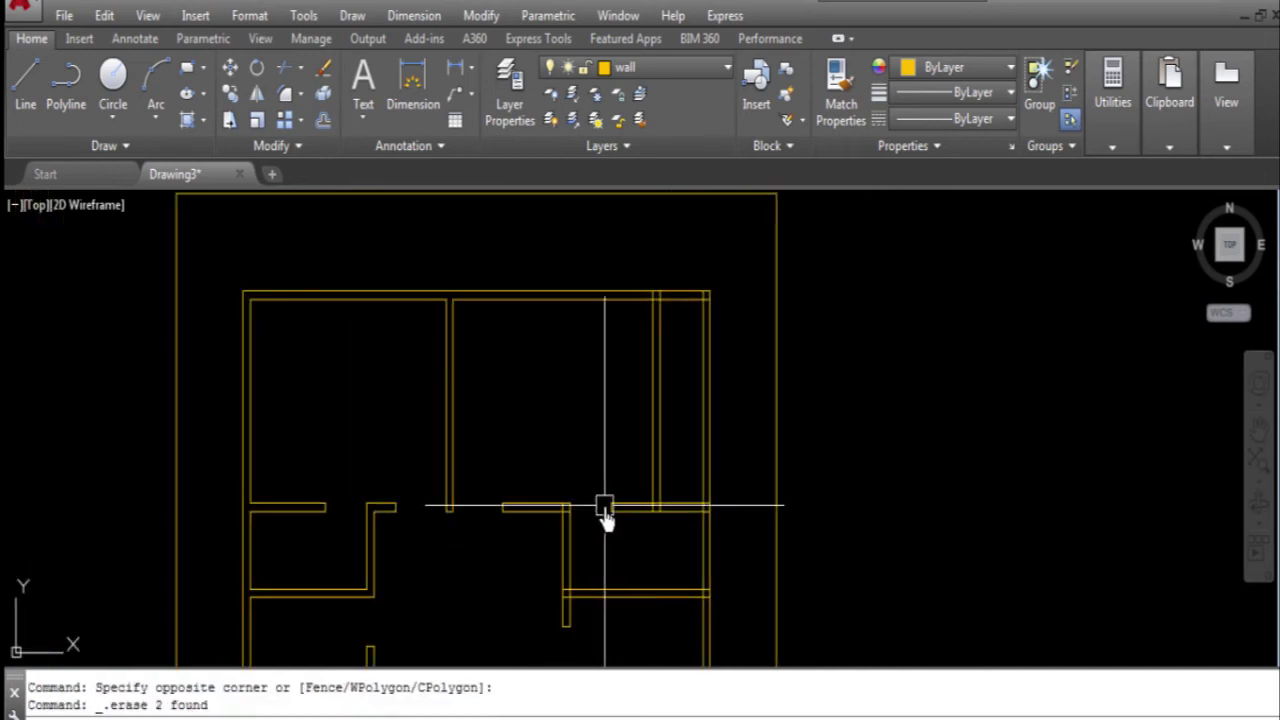
{"action": "type", "text": "o"}
- Offset a wall line by 2'6 in the centre-right rooms
{"action": "key", "text": "Return"}
{"action": "type", "text": "2'6"}
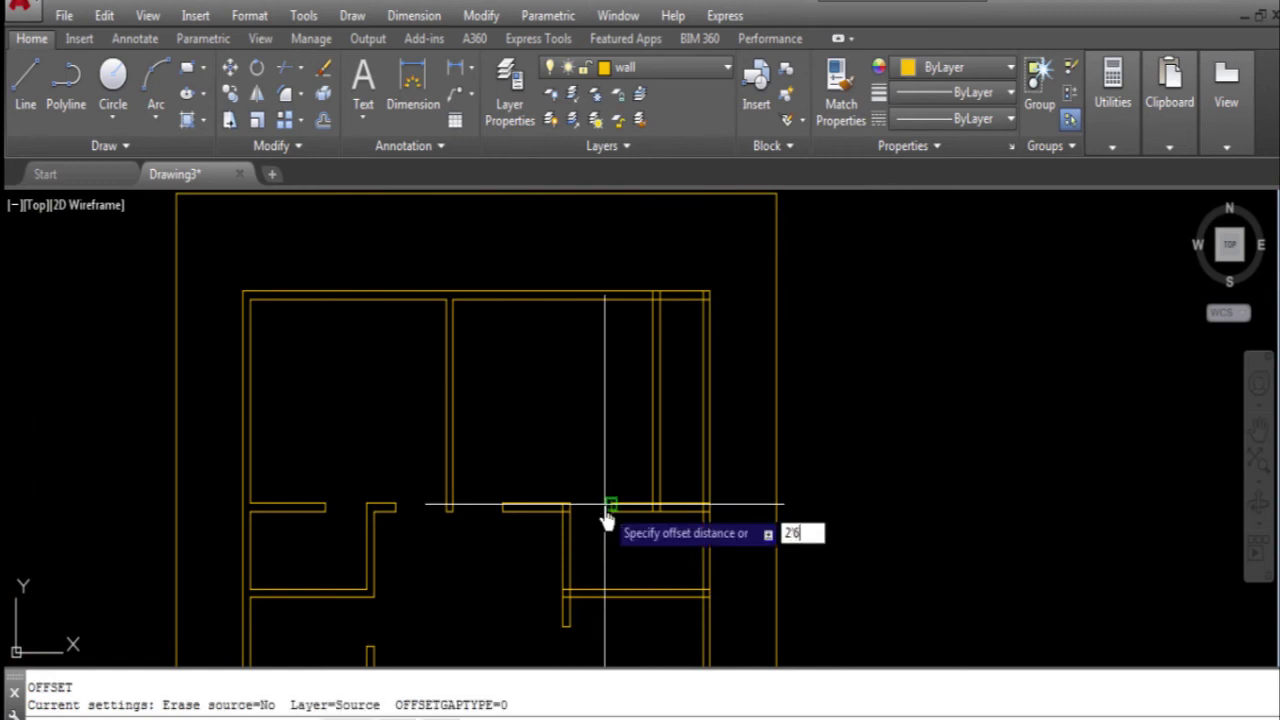
{"action": "key", "text": "Return"}
{"action": "scroll", "coordinate": [600, 506], "scroll_direction": "up", "scroll_amount": 2}
{"action": "left_click", "coordinate": [618, 508]}
{"action": "left_click", "coordinate": [605, 450]}
{"action": "key", "text": "Return"}
- Trim the horizontal wall to open the second doorway and erase the leftover segments
{"action": "type", "text": "t"}
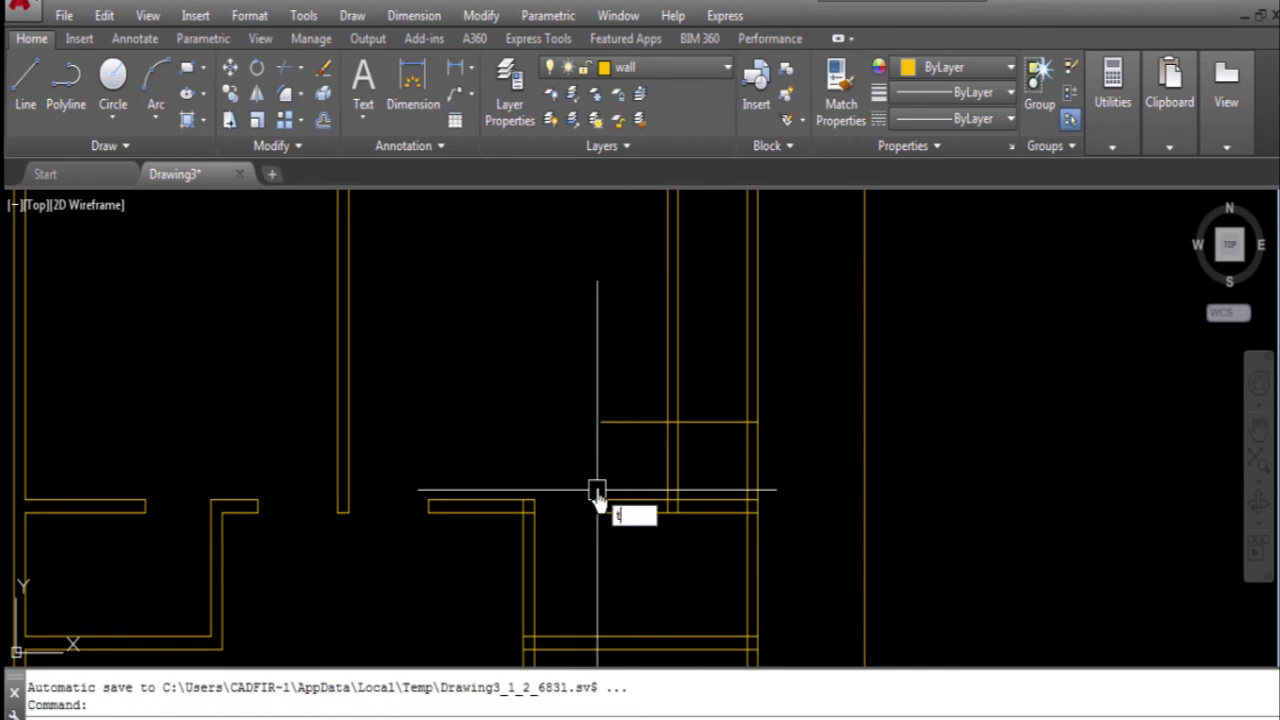
{"action": "key", "text": "Return"}
{"action": "key", "text": "Return"}
{"action": "left_click", "coordinate": [625, 424]}
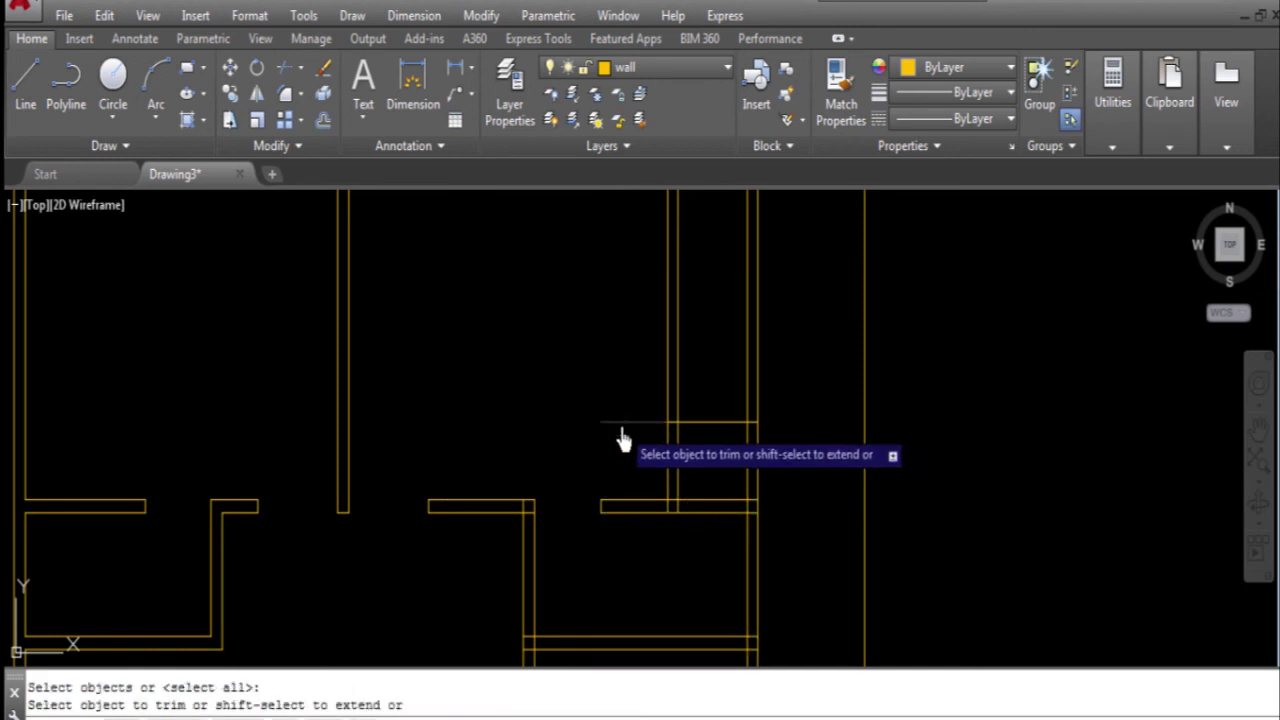
{"action": "left_click", "coordinate": [664, 460]}
{"action": "left_click", "coordinate": [703, 424]}
{"action": "left_click", "coordinate": [668, 500]}
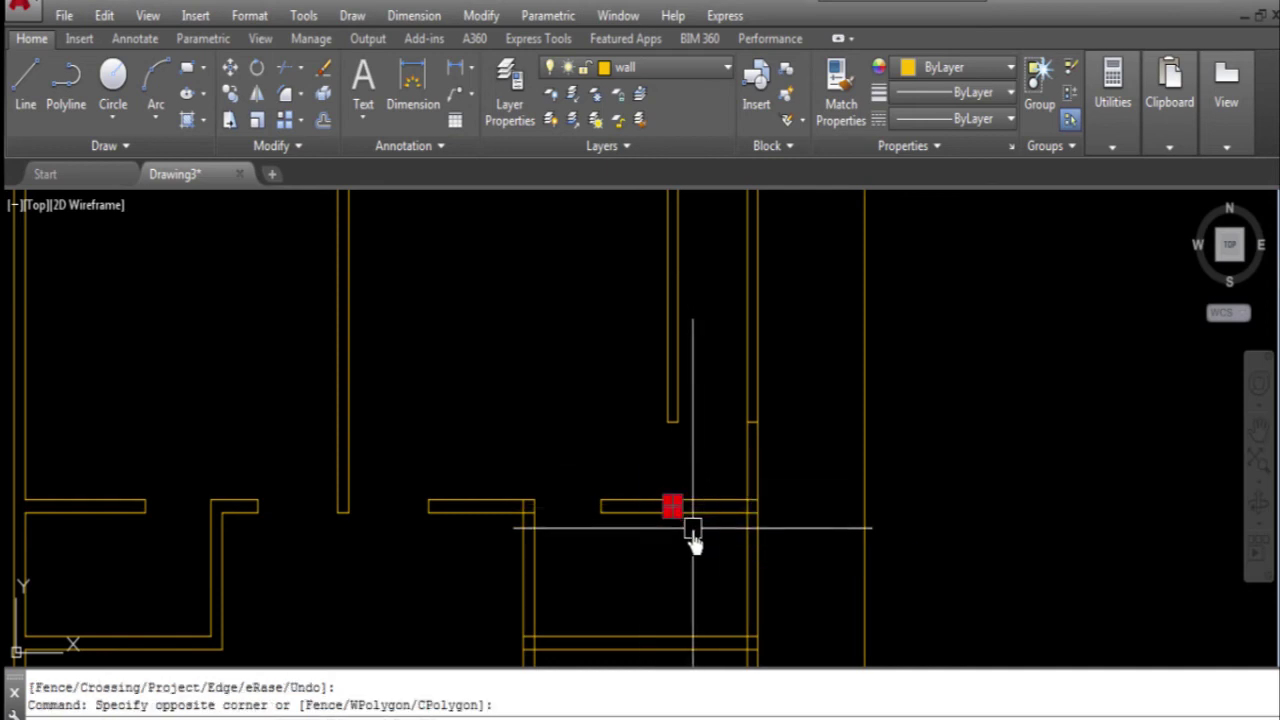
{"action": "left_click", "coordinate": [693, 531]}
{"action": "scroll", "coordinate": [629, 571], "scroll_direction": "down", "scroll_amount": 3}
{"action": "mouse_move", "coordinate": [629, 414]}
{"action": "middle_mouse_down"}
{"action": "mouse_move", "coordinate": [606, 443]}
{"action": "mouse_move", "coordinate": [680, 591]}
{"action": "middle_mouse_up"}
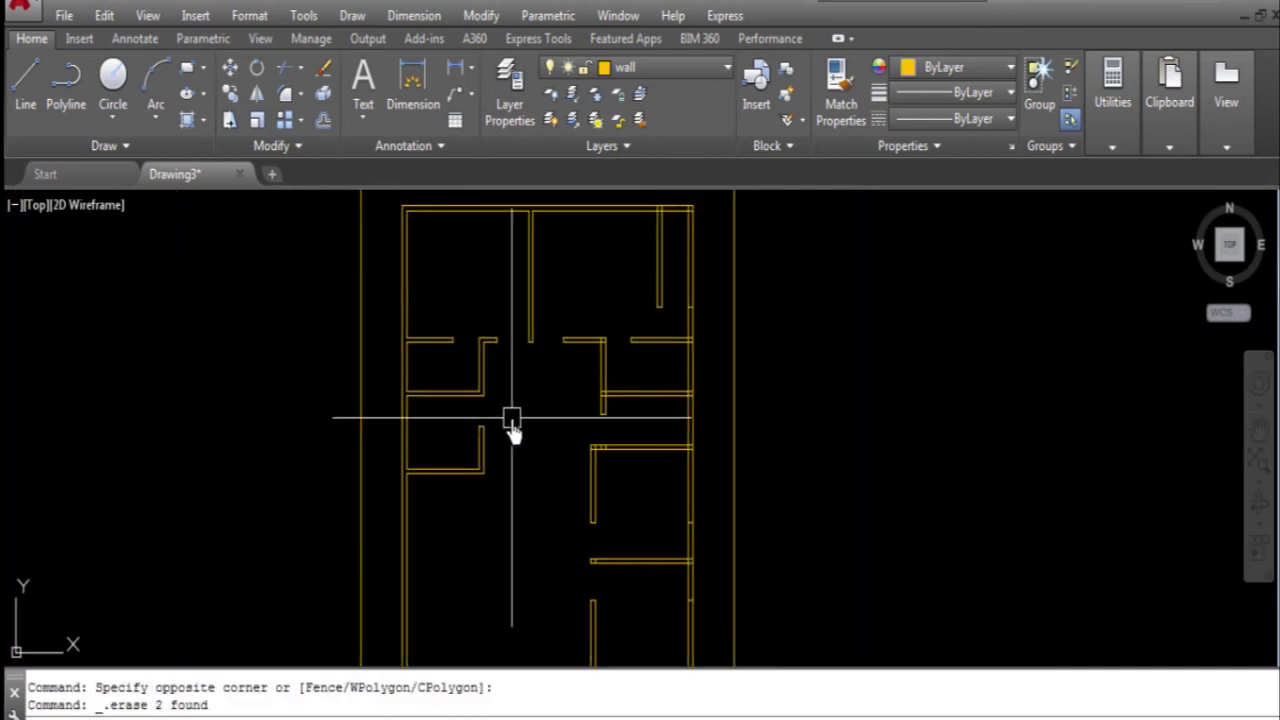
{"action": "scroll", "coordinate": [556, 400], "scroll_direction": "down", "scroll_amount": 2}
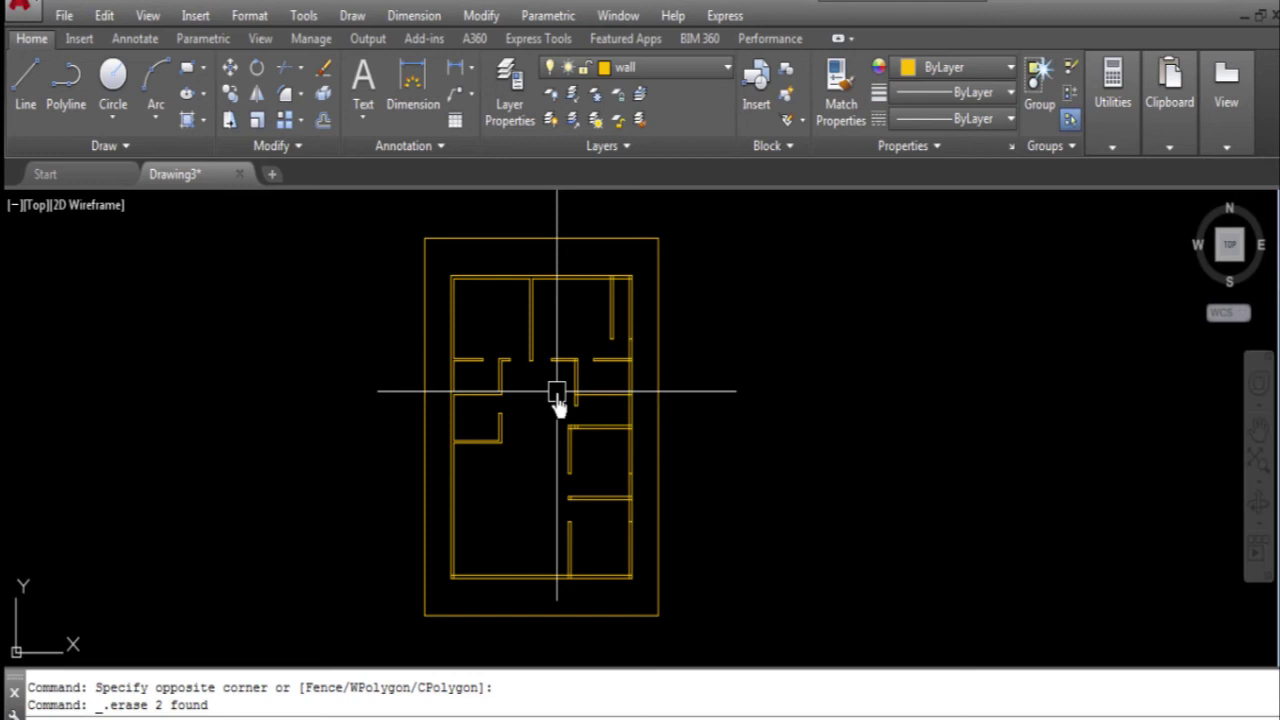
- Offset a wall line by 8'
{"action": "scroll", "coordinate": [429, 457], "scroll_direction": "up", "scroll_amount": 2}
{"action": "middle_click_drag", "start_coordinate": [651, 357], "coordinate": [565, 480]}
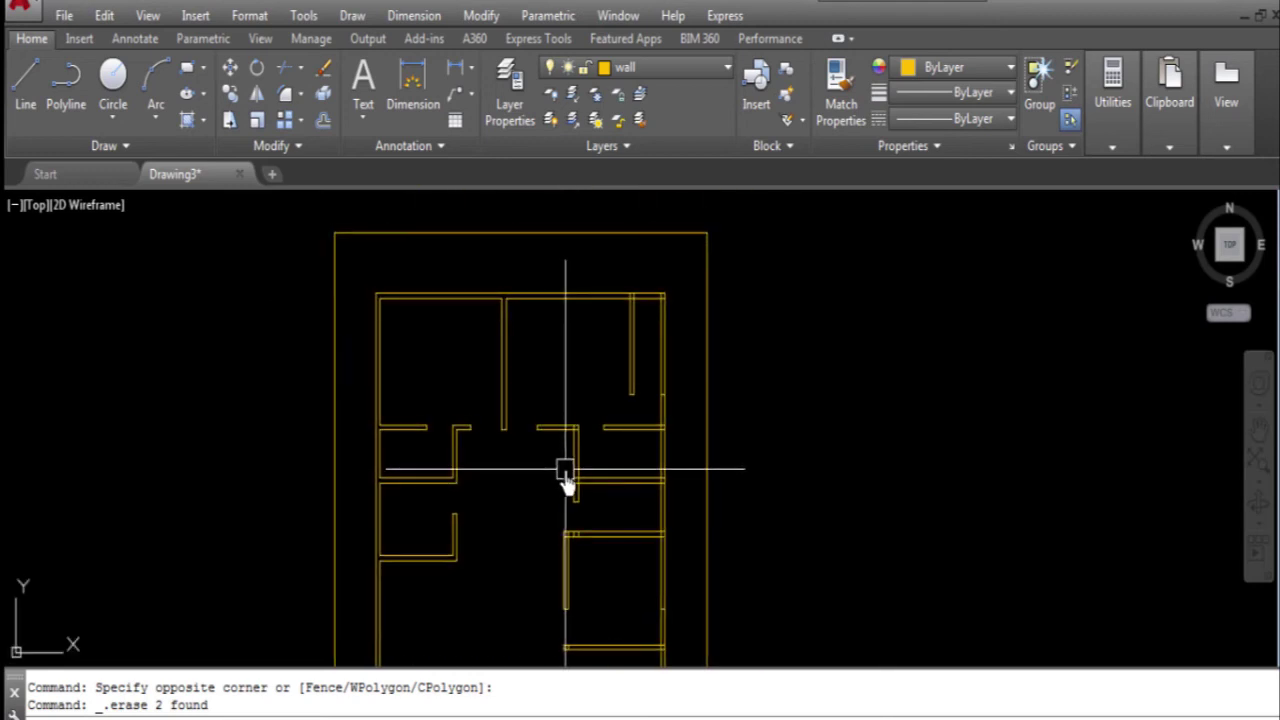
{"action": "middle_click_drag", "start_coordinate": [465, 548], "coordinate": [482, 365]}
{"action": "type", "text": "O"}
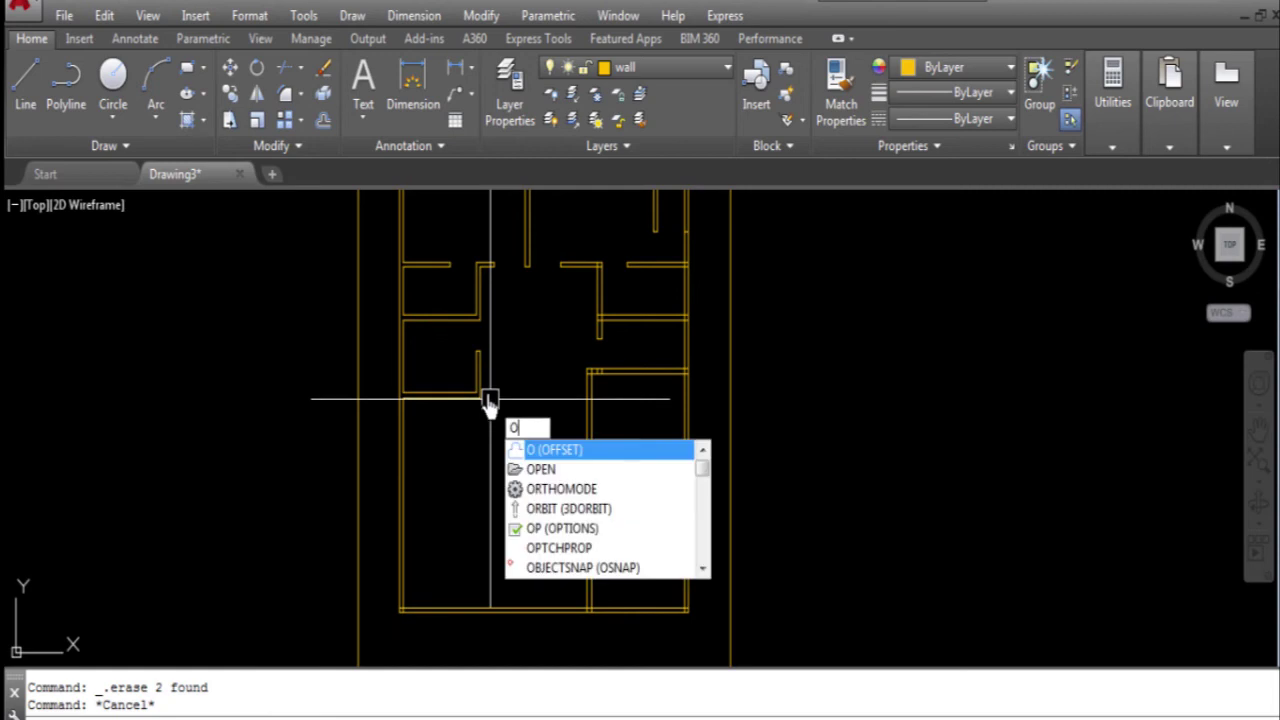
{"action": "key", "text": "Return"}
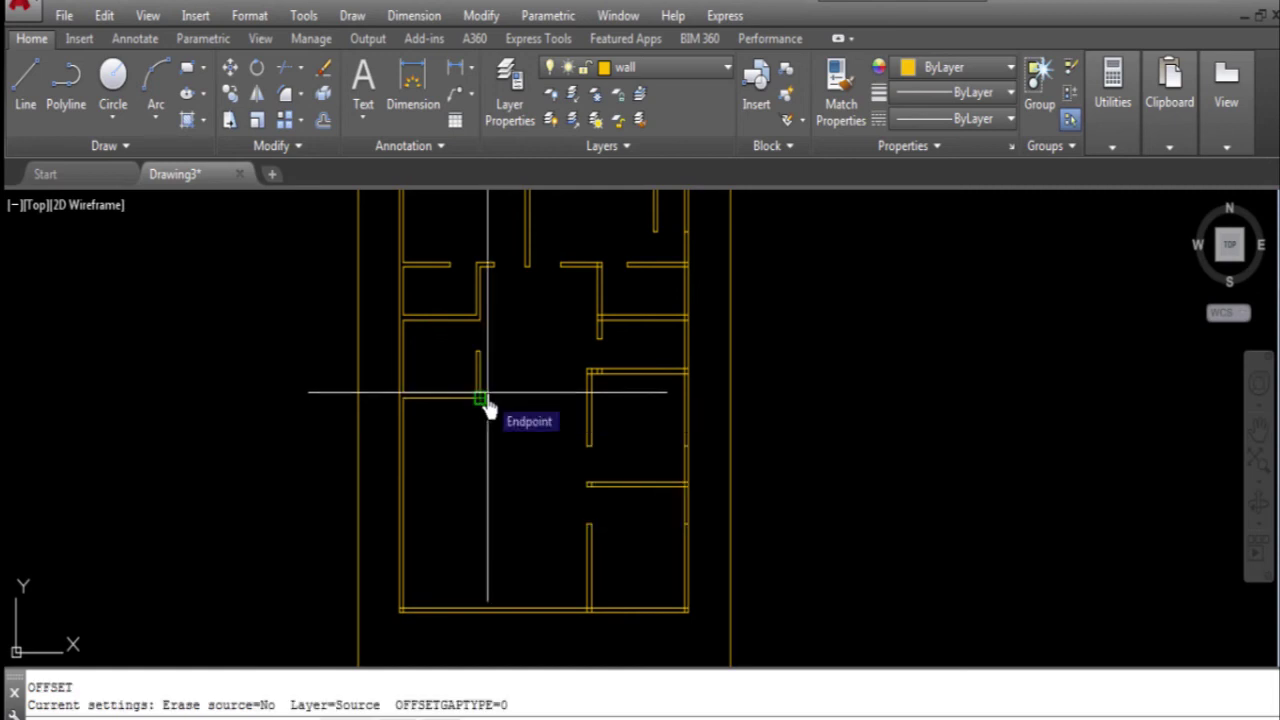
{"action": "type", "text": "8"}
{"action": "key", "text": "Return"}
{"action": "scroll", "coordinate": [428, 508], "scroll_direction": "up", "scroll_amount": 1}
{"action": "scroll", "coordinate": [391, 486], "scroll_direction": "up", "scroll_amount": 1}
{"action": "left_click", "coordinate": [503, 503]}
{"action": "scroll", "coordinate": [594, 460], "scroll_direction": "down", "scroll_amount": 1}
{"action": "scroll", "coordinate": [586, 503], "scroll_direction": "down", "scroll_amount": 1}
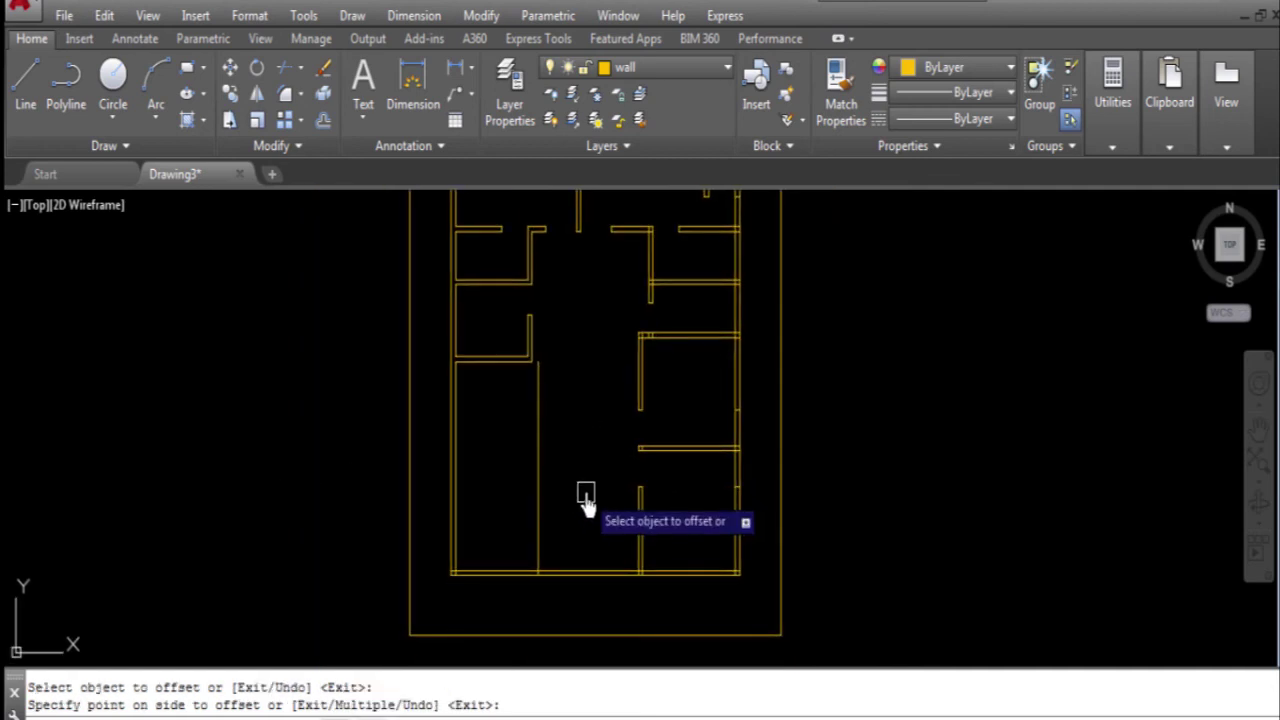
{"action": "key", "text": "Return"}
- Double the single interior wall line in the lower-left room with a parallel copy
{"action": "key", "text": "Return"}
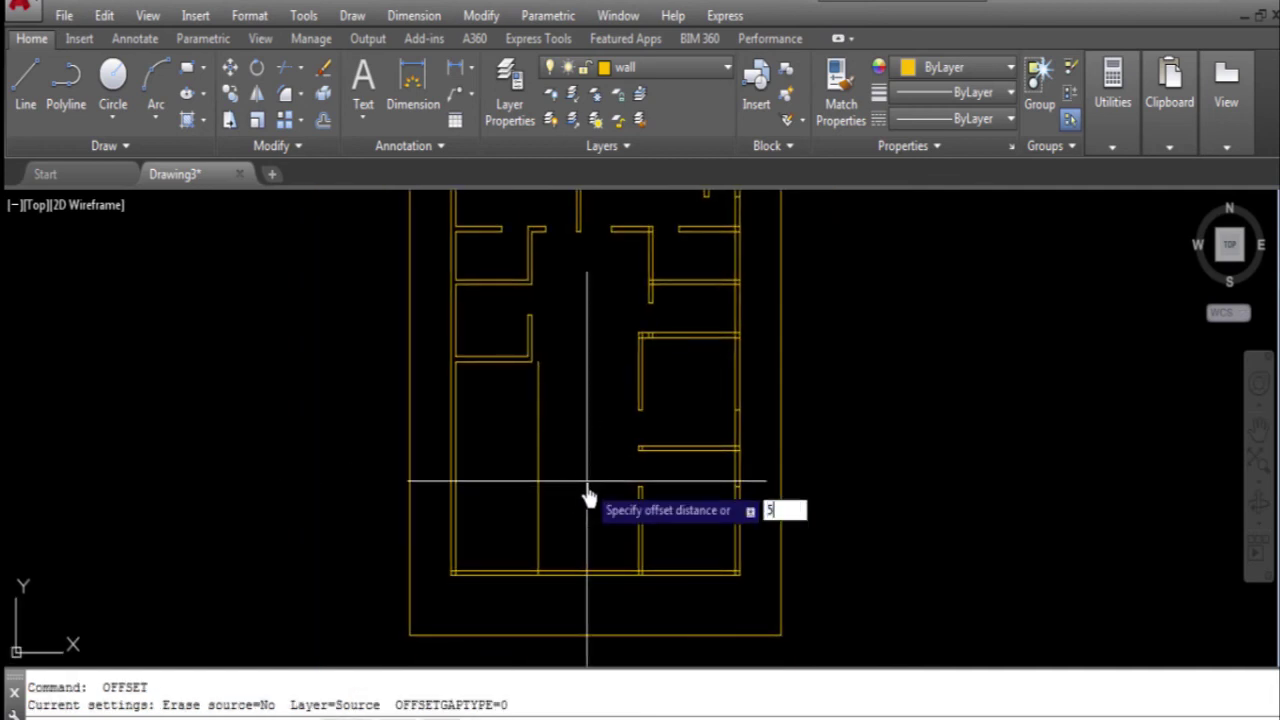
{"action": "key", "text": "Return"}
{"action": "left_click", "coordinate": [531, 456]}
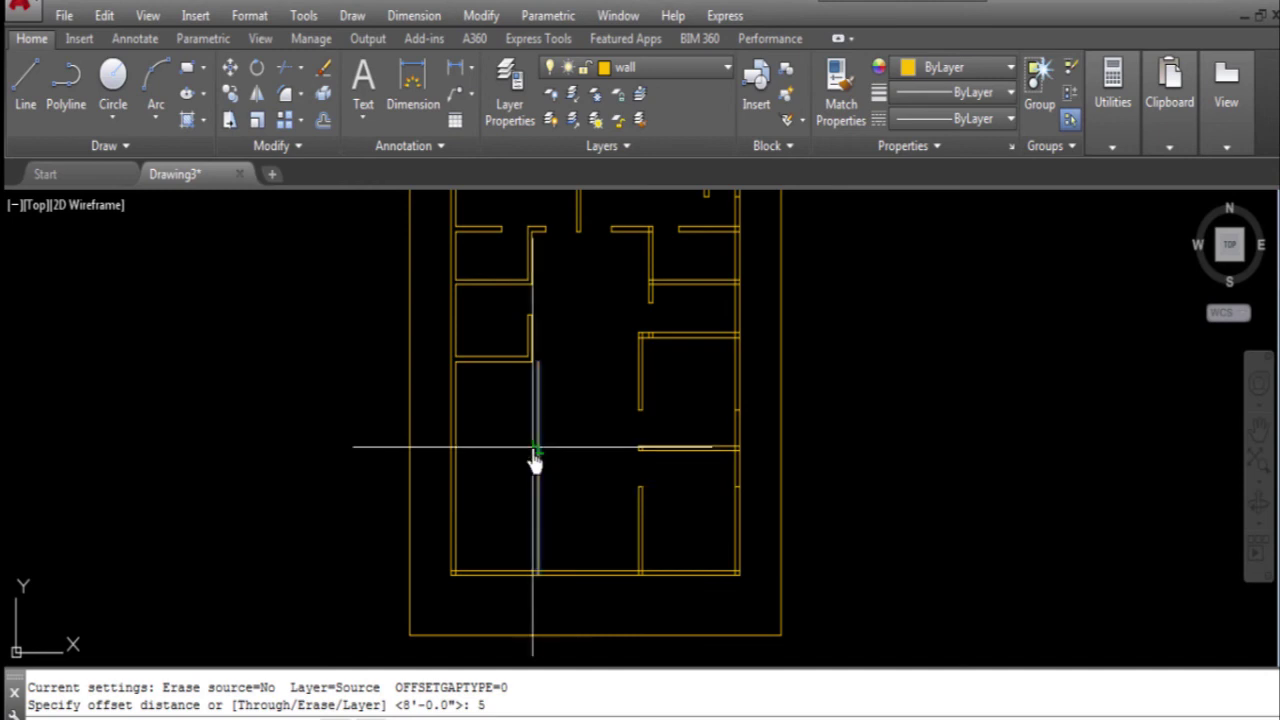
{"action": "left_click", "coordinate": [586, 466]}
{"action": "key", "text": "Escape"}
{"action": "type", "text": "o"}
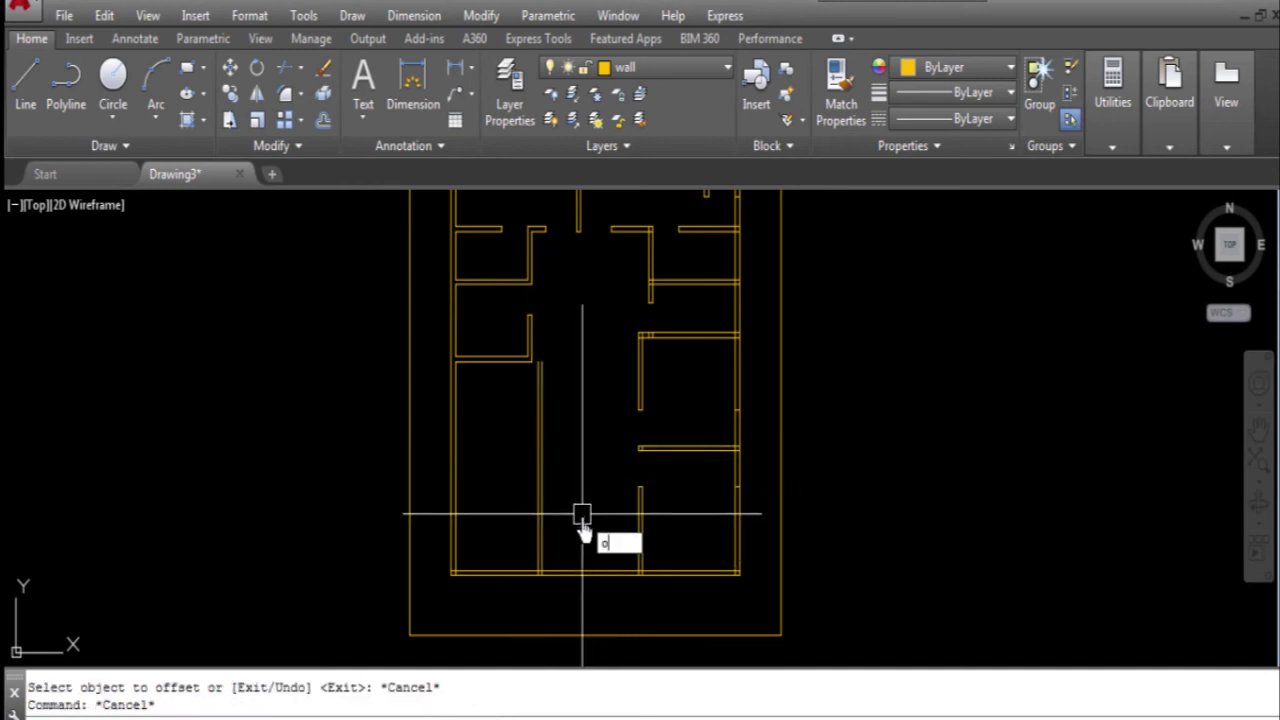
- Copy the bottom wall 4' upward and trim the new line out of the middle room
{"action": "key", "text": "Return"}
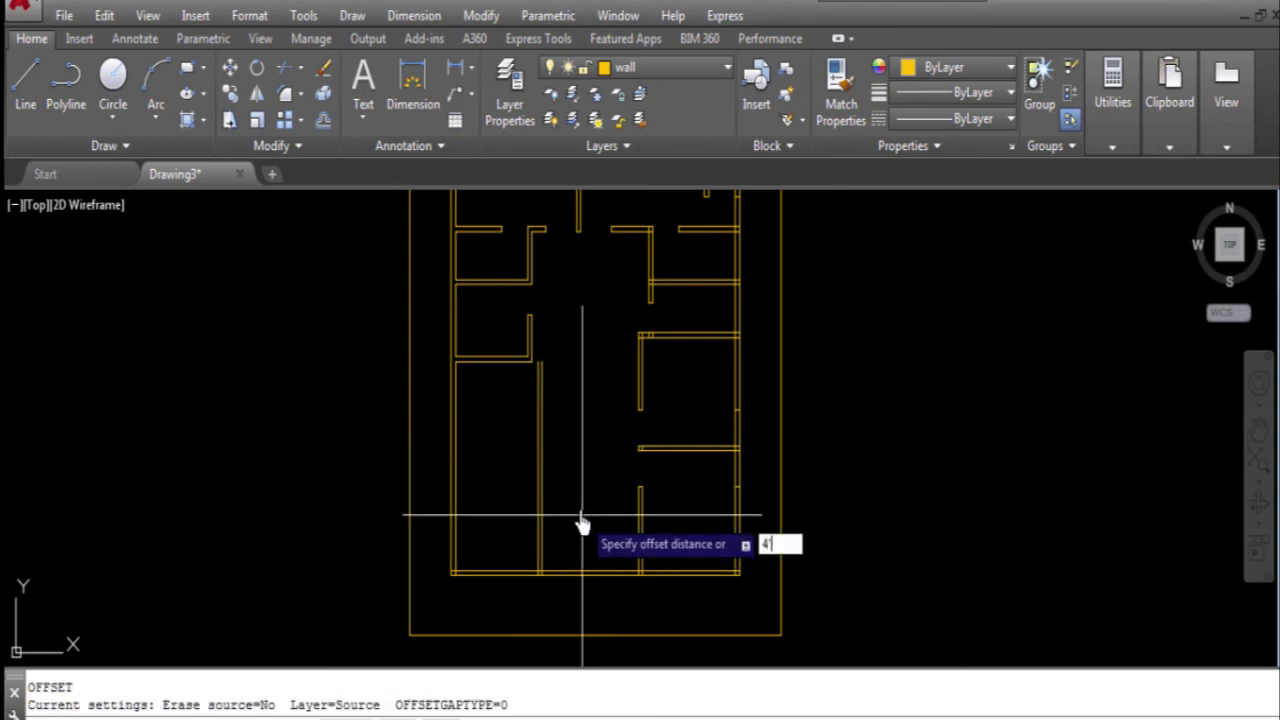
{"action": "key", "text": "Return"}
{"action": "scroll", "coordinate": [517, 586], "scroll_direction": "up", "scroll_amount": 4}
{"action": "left_click", "coordinate": [514, 576]}
{"action": "left_click", "coordinate": [508, 474]}
{"action": "key", "text": "Return"}
{"action": "key", "text": "Return"}
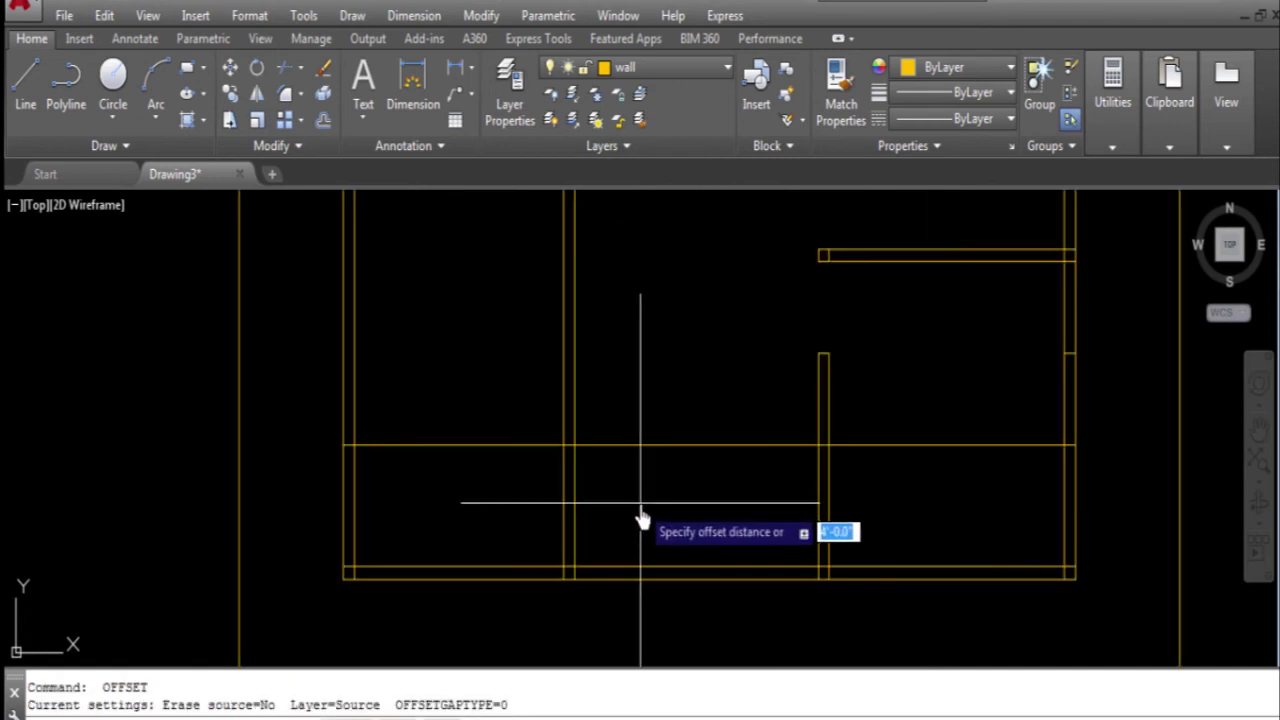
{"action": "key", "text": "Escape"}
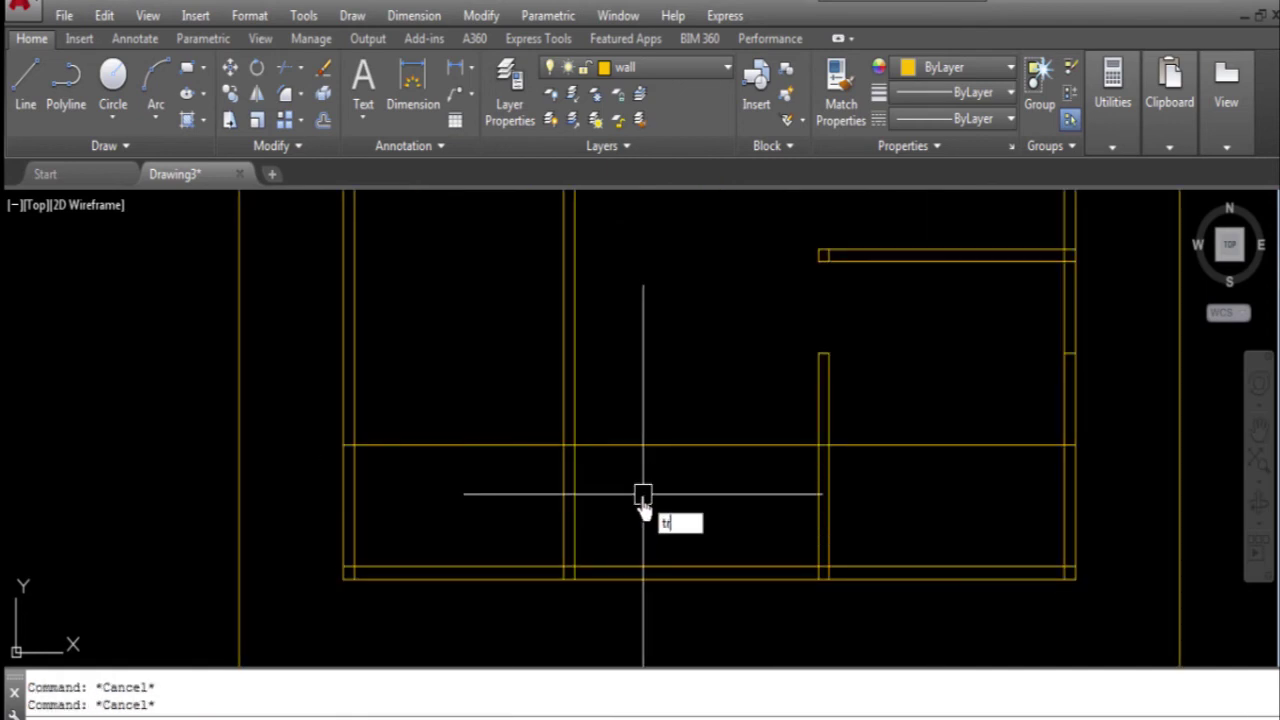
{"action": "key", "text": "Return"}
{"action": "key", "text": "Return"}
{"action": "left_click", "coordinate": [608, 445]}
{"action": "key", "text": "Return"}
- Erase the leftover piece of the 4' line outside the lower-left room
{"action": "left_click", "coordinate": [931, 411]}
{"action": "left_click", "coordinate": [925, 487]}
{"action": "key", "text": "Delete"}
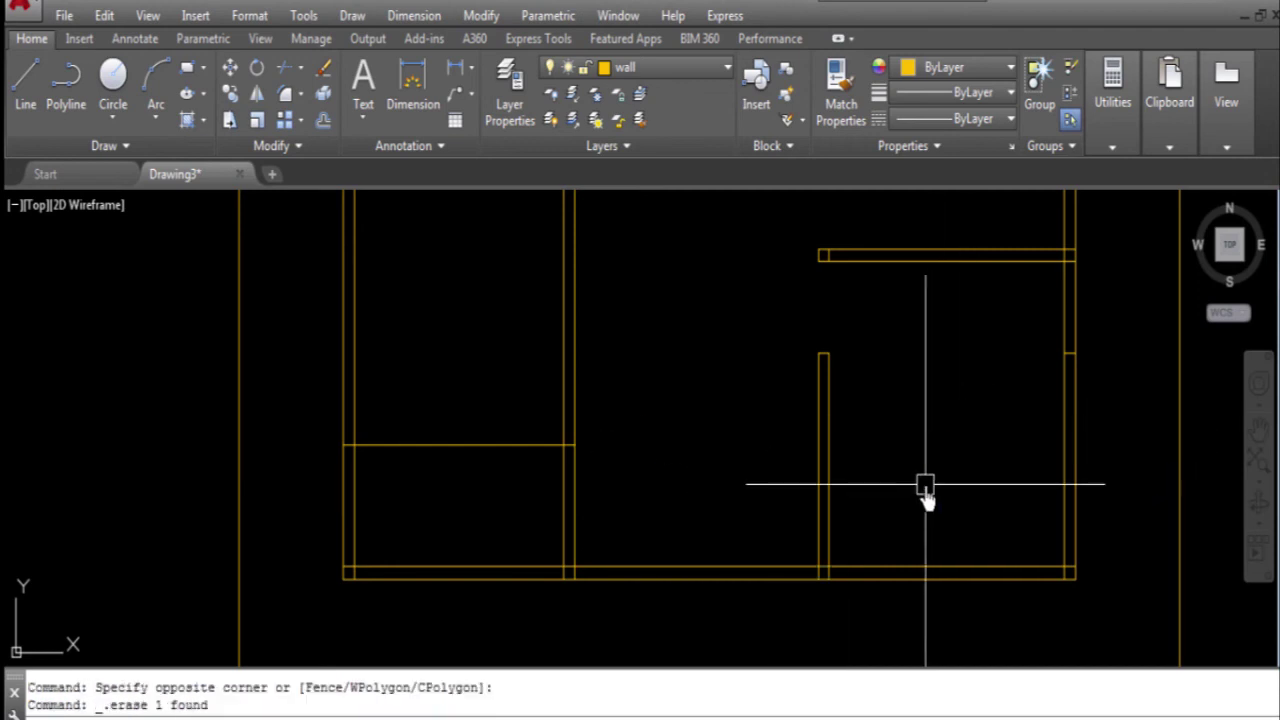
{"action": "middle_click_drag", "start_coordinate": [604, 448], "coordinate": [756, 500]}
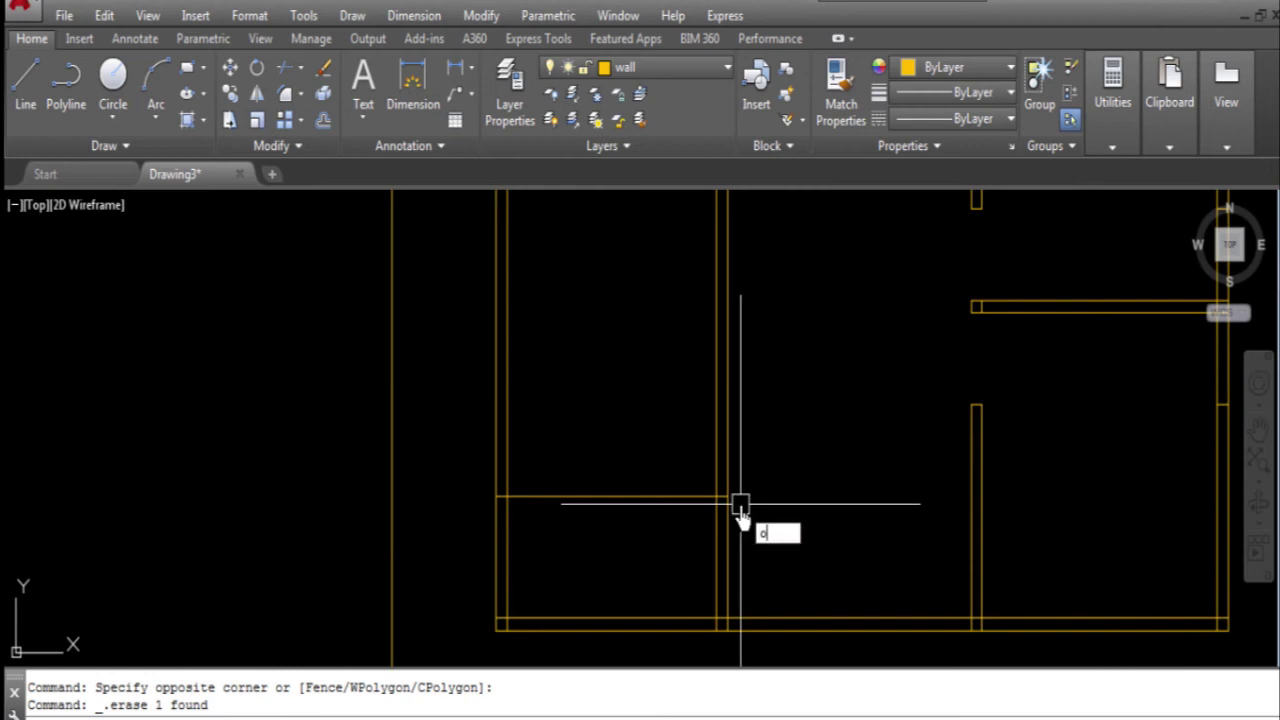
- Stack nine stair tread lines 10 apart above the bottom stair line using Offset Multiple
{"action": "key", "text": "Return"}
{"action": "key", "text": "Return"}
{"action": "left_click", "coordinate": [656, 496]}
{"action": "right_click", "coordinate": [633, 365]}
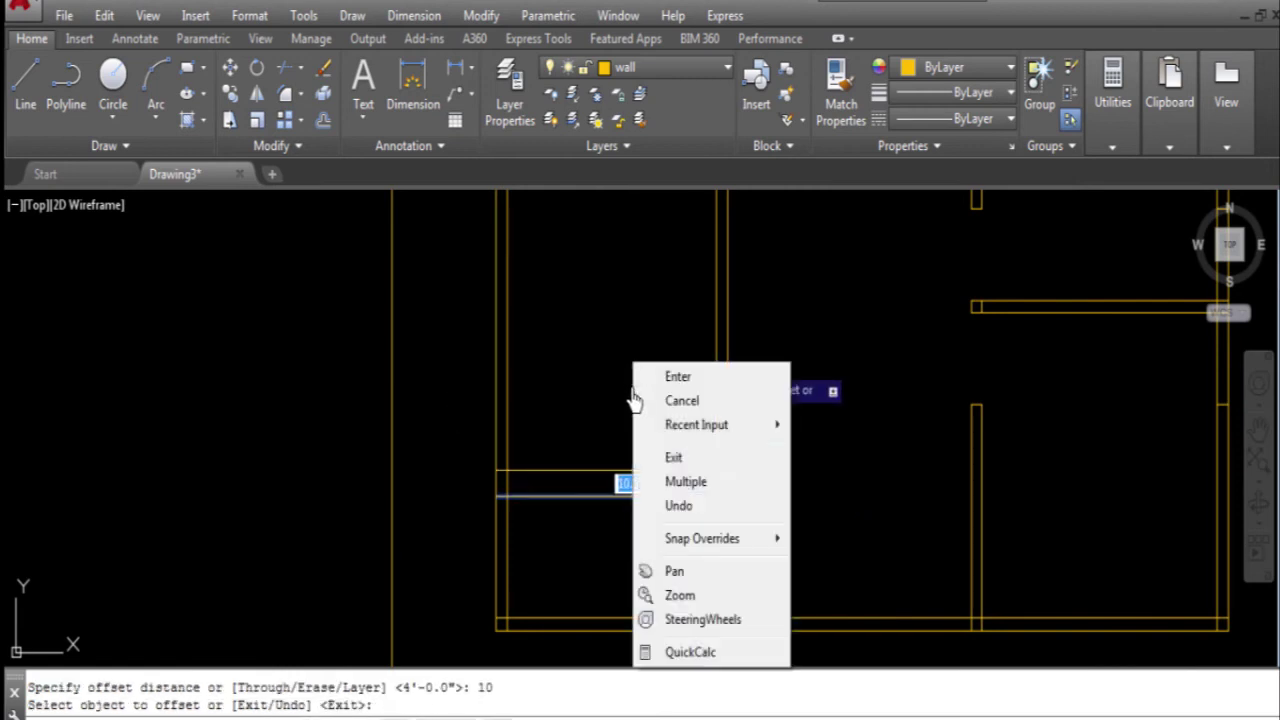
{"action": "left_click", "coordinate": [685, 483]}
{"action": "scroll", "coordinate": [640, 490], "scroll_direction": "down", "scroll_amount": 2}
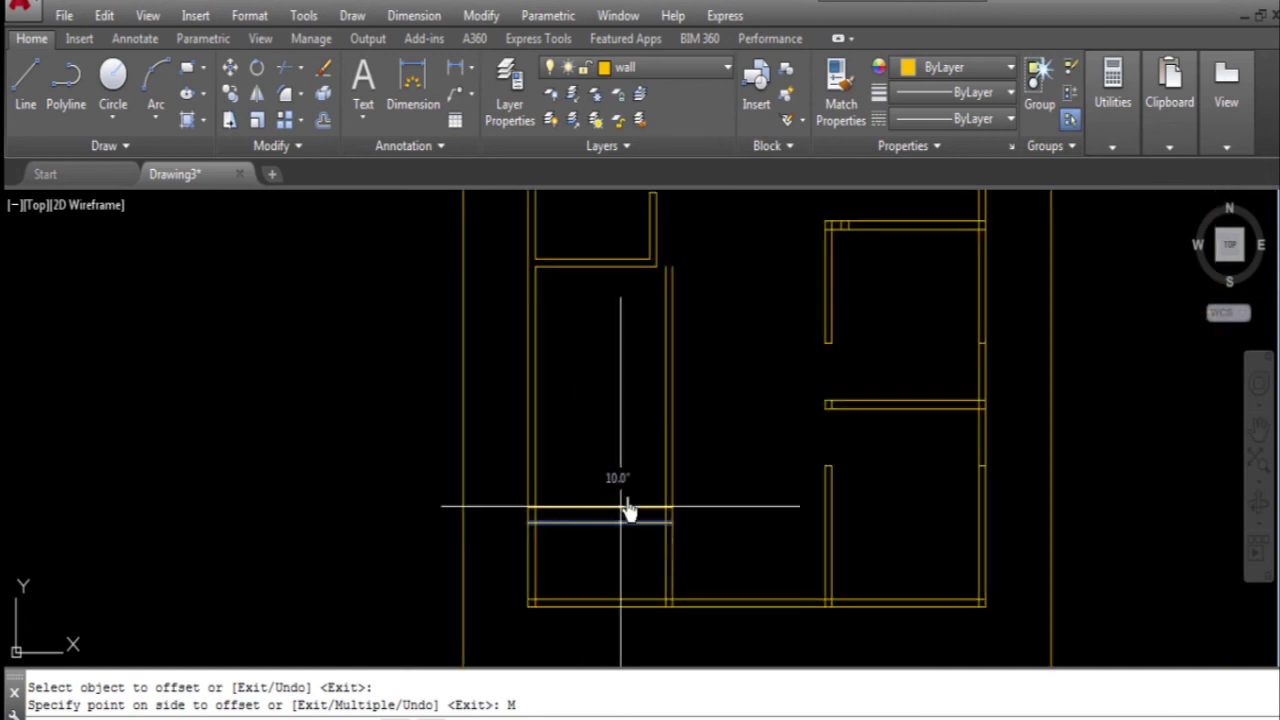
{"action": "left_click", "coordinate": [612, 445]}
{"action": "left_click", "coordinate": [609, 438]}
{"action": "left_click", "coordinate": [609, 425]}
{"action": "left_click", "coordinate": [609, 410]}
{"action": "left_click", "coordinate": [610, 395]}
{"action": "left_click", "coordinate": [609, 380]}
{"action": "left_click", "coordinate": [611, 365]}
{"action": "left_click", "coordinate": [613, 352]}
{"action": "left_click", "coordinate": [614, 338]}
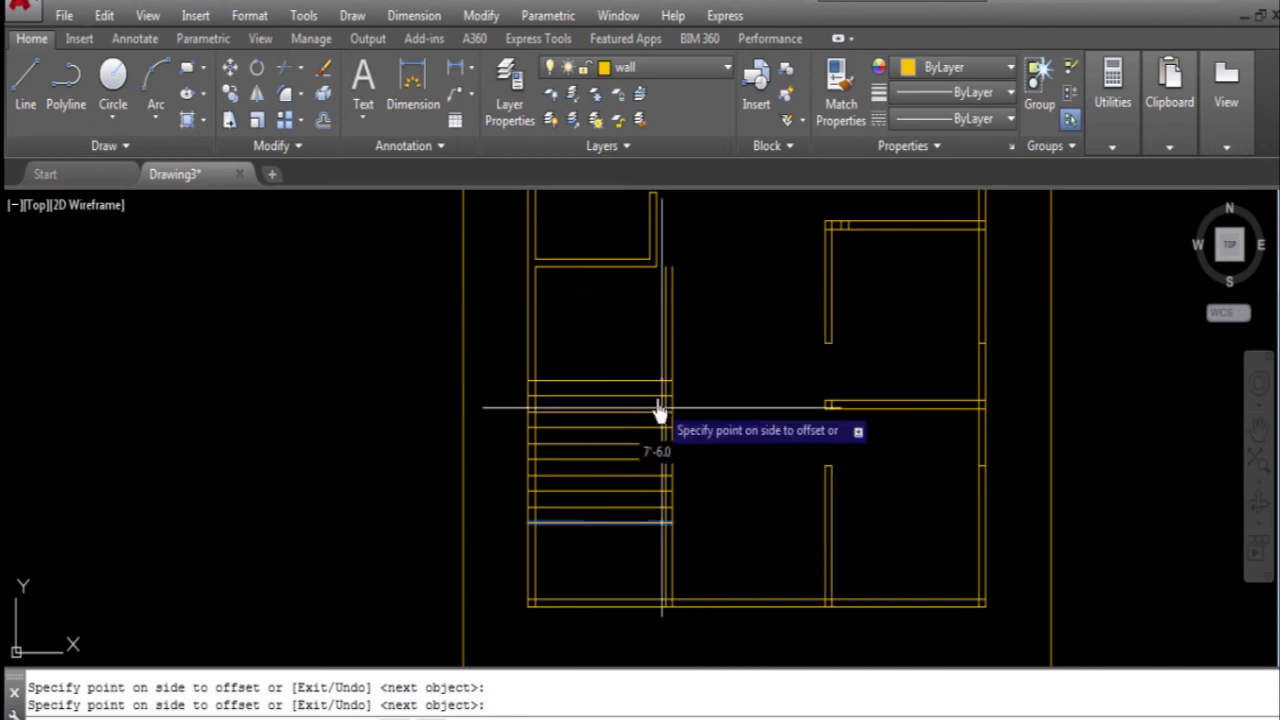
{"action": "key", "text": "Escape"}
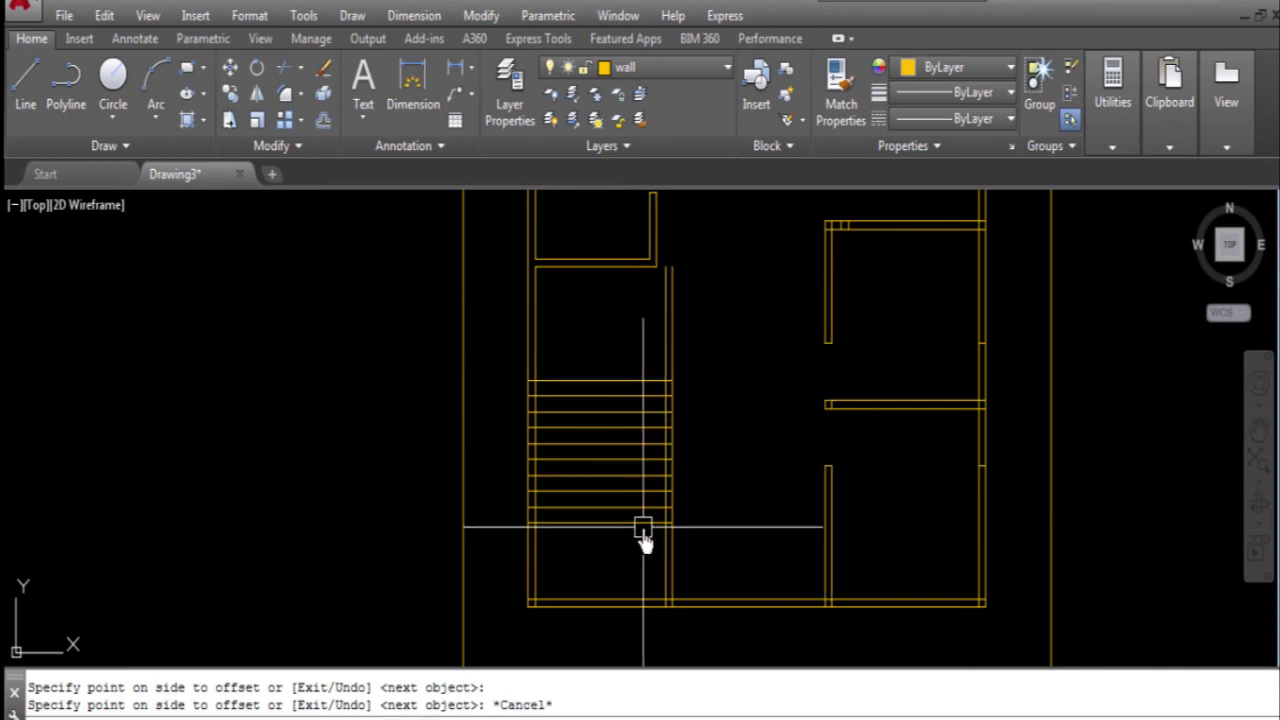
{"action": "scroll", "coordinate": [645, 530], "scroll_direction": "up", "scroll_amount": 2}
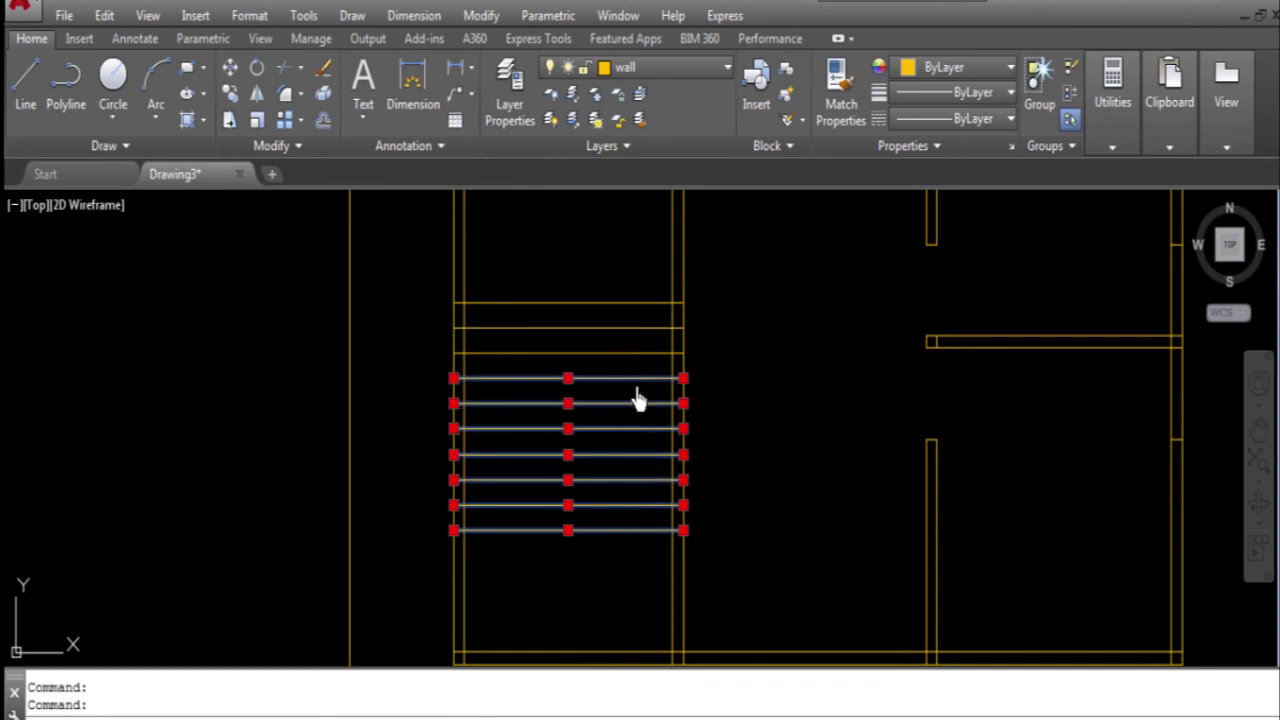
- Draw a vertical centre line from the bottom tread's midpoint up to the top tread
{"action": "left_click", "coordinate": [625, 353]}
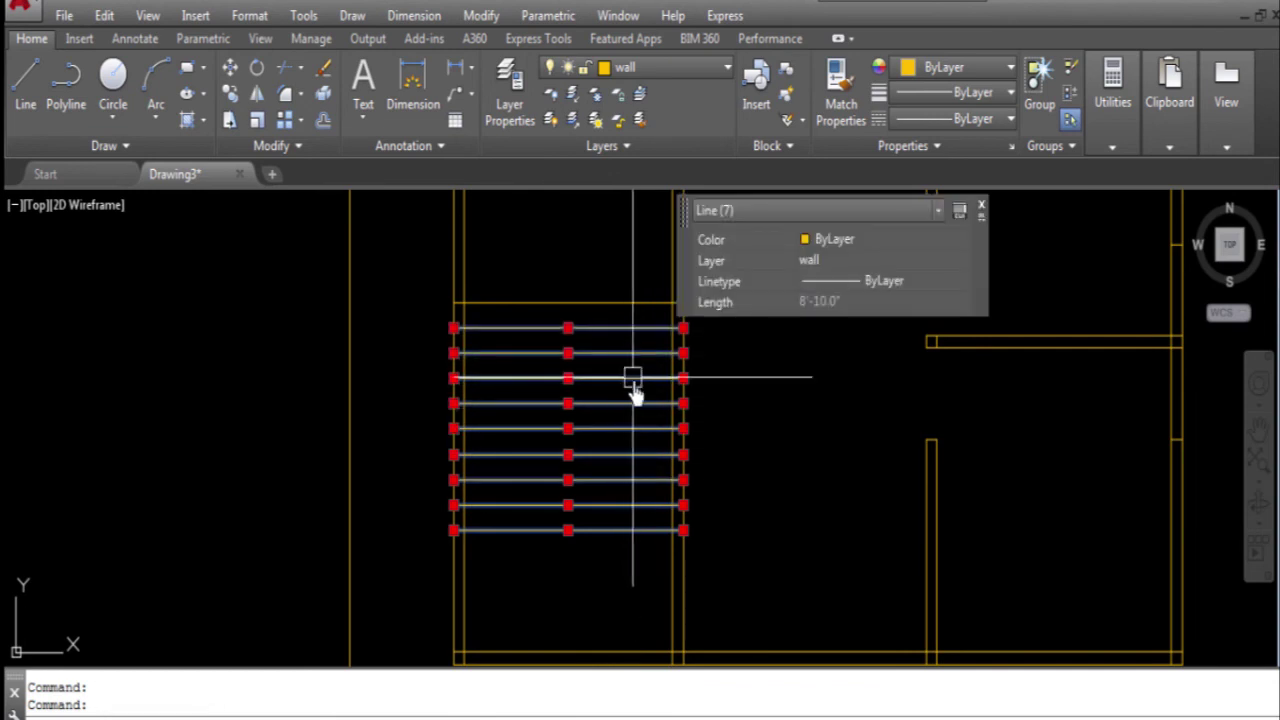
{"action": "key", "text": "Escape"}
{"action": "scroll", "coordinate": [600, 455], "scroll_direction": "down", "scroll_amount": 2}
{"action": "scroll", "coordinate": [515, 490], "scroll_direction": "up", "scroll_amount": 1}
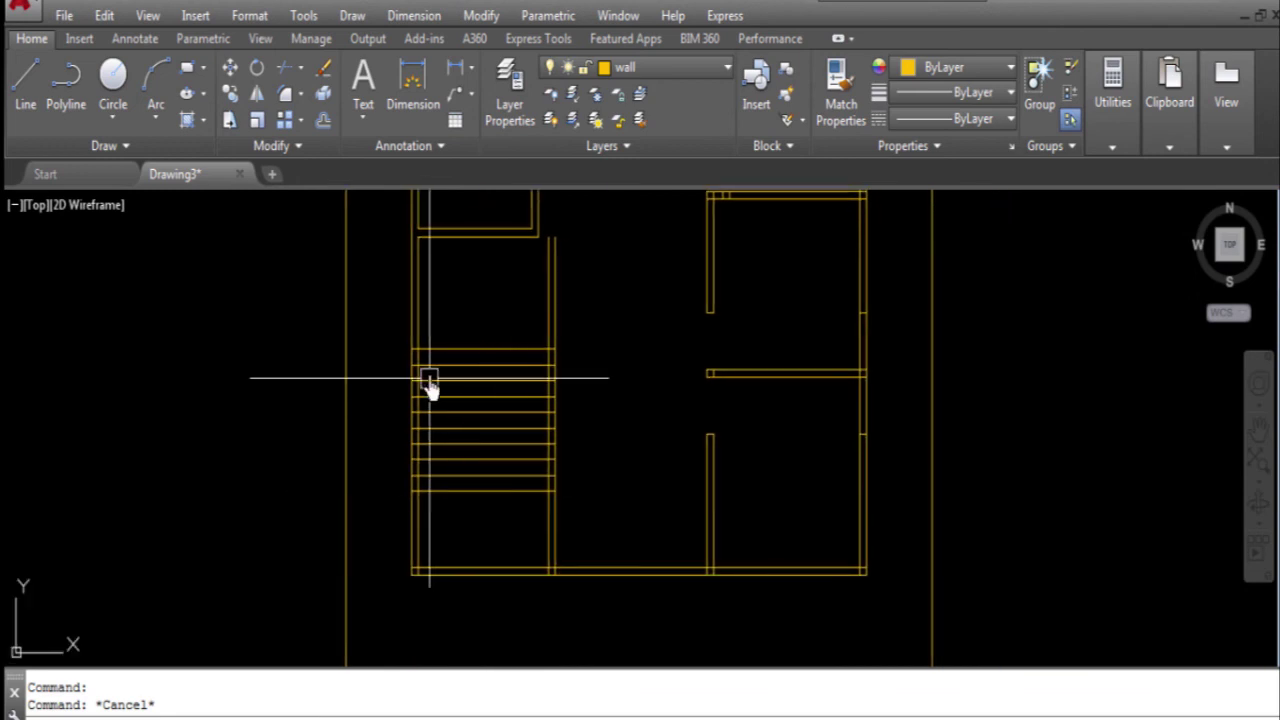
{"action": "left_click", "coordinate": [26, 80]}
{"action": "scroll", "coordinate": [505, 340], "scroll_direction": "up", "scroll_amount": 2}
{"action": "scroll", "coordinate": [505, 318], "scroll_direction": "up", "scroll_amount": 1}
{"action": "left_click", "coordinate": [503, 312]}
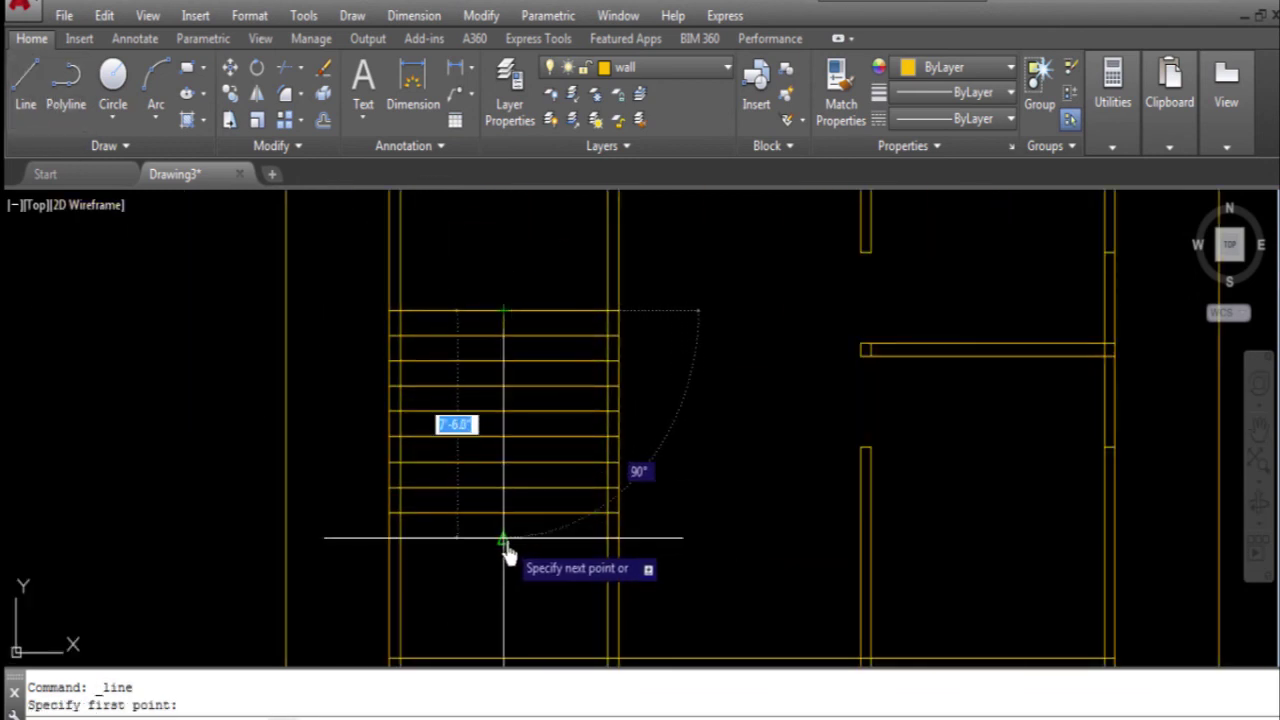
{"action": "left_click", "coordinate": [503, 538]}
{"action": "key", "text": "Escape"}
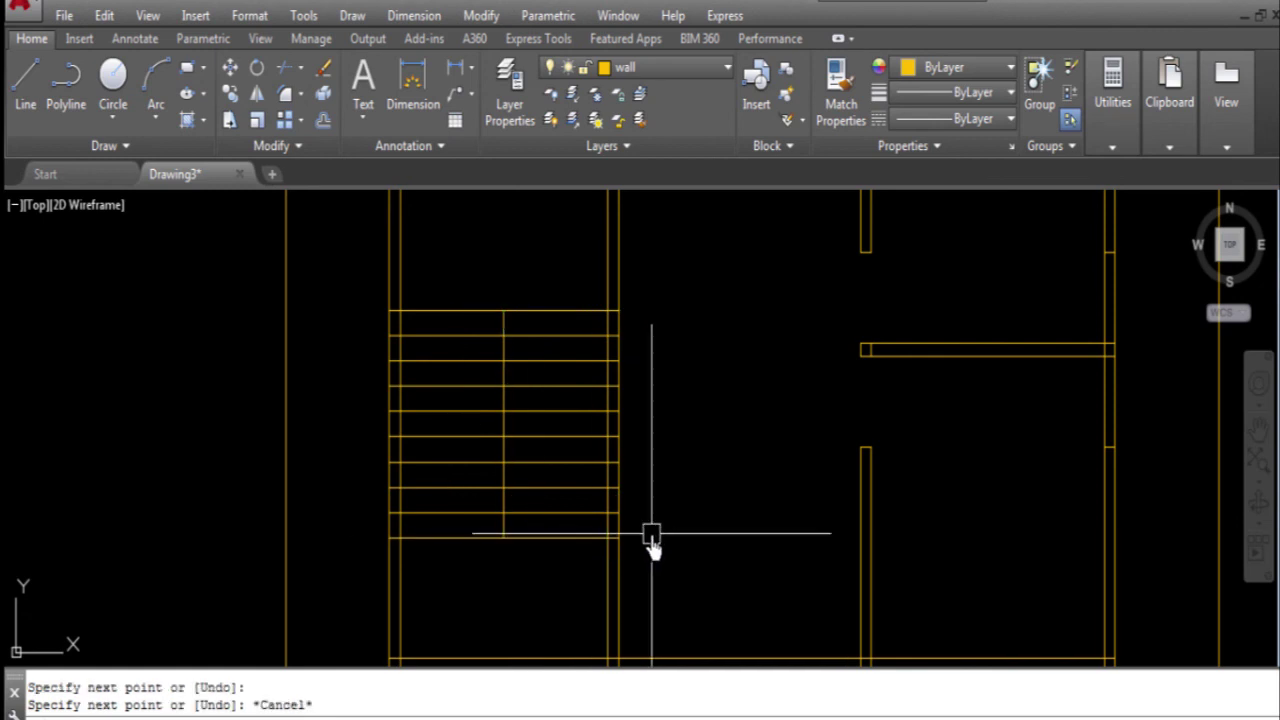
{"action": "type", "text": "O"}
- Offset the centre line 2 to each side, then delete the original centre line
{"action": "key", "text": "Return"}
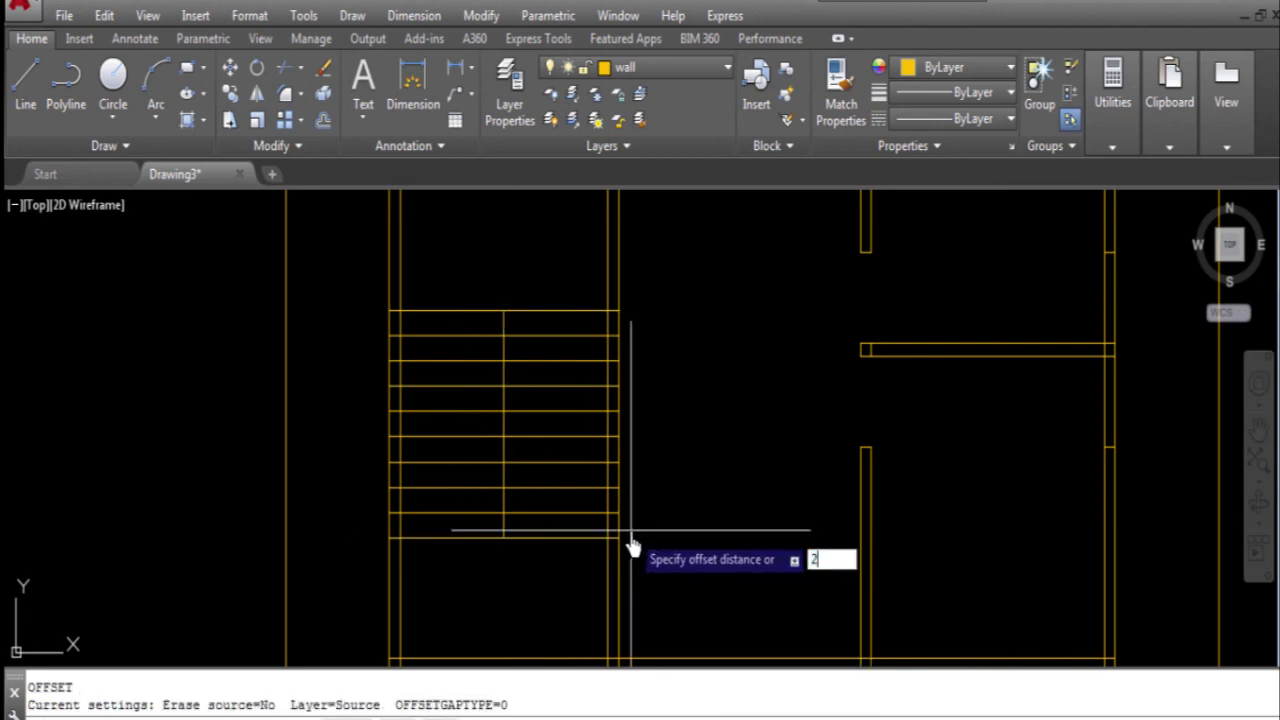
{"action": "key", "text": "Return"}
{"action": "scroll", "coordinate": [500, 443], "scroll_direction": "up", "scroll_amount": 3}
{"action": "left_click", "coordinate": [526, 410]}
{"action": "scroll", "coordinate": [495, 440], "scroll_direction": "down", "scroll_amount": 3}
{"action": "left_click", "coordinate": [574, 434]}
{"action": "scroll", "coordinate": [491, 457], "scroll_direction": "up", "scroll_amount": 3}
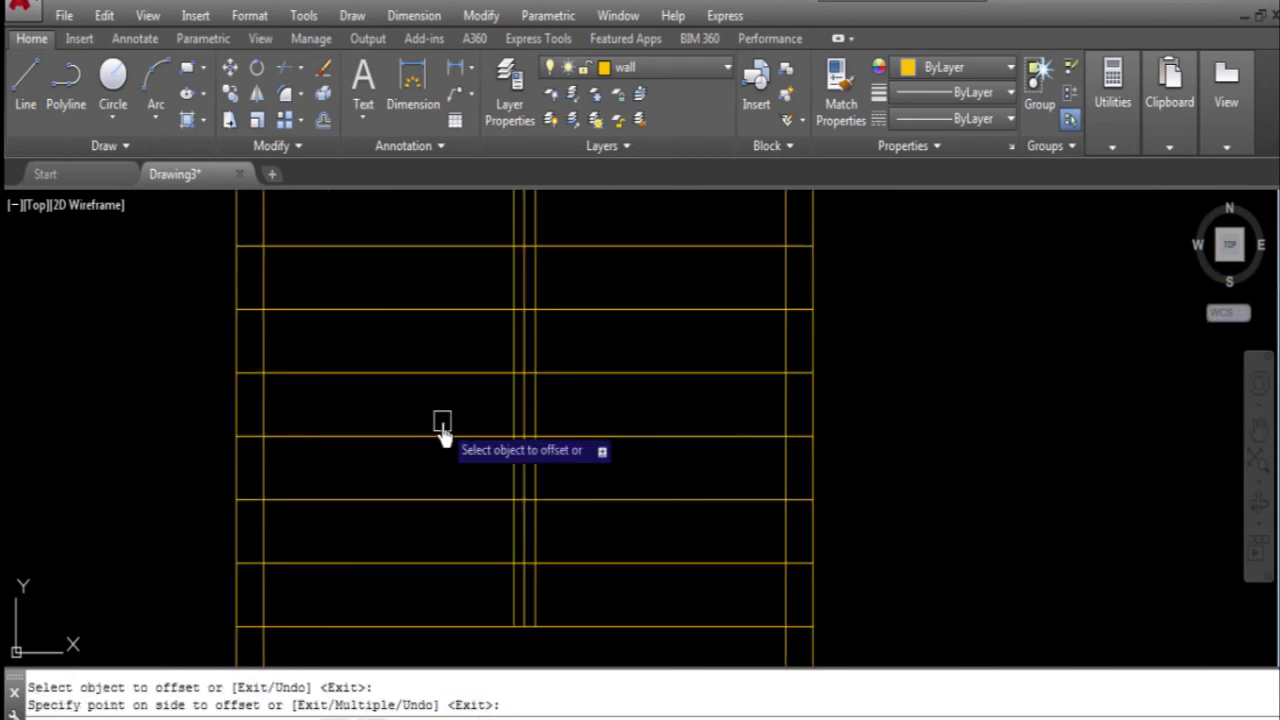
{"action": "left_click", "coordinate": [515, 451]}
{"action": "key", "text": "Return"}
{"action": "left_click", "coordinate": [526, 468]}
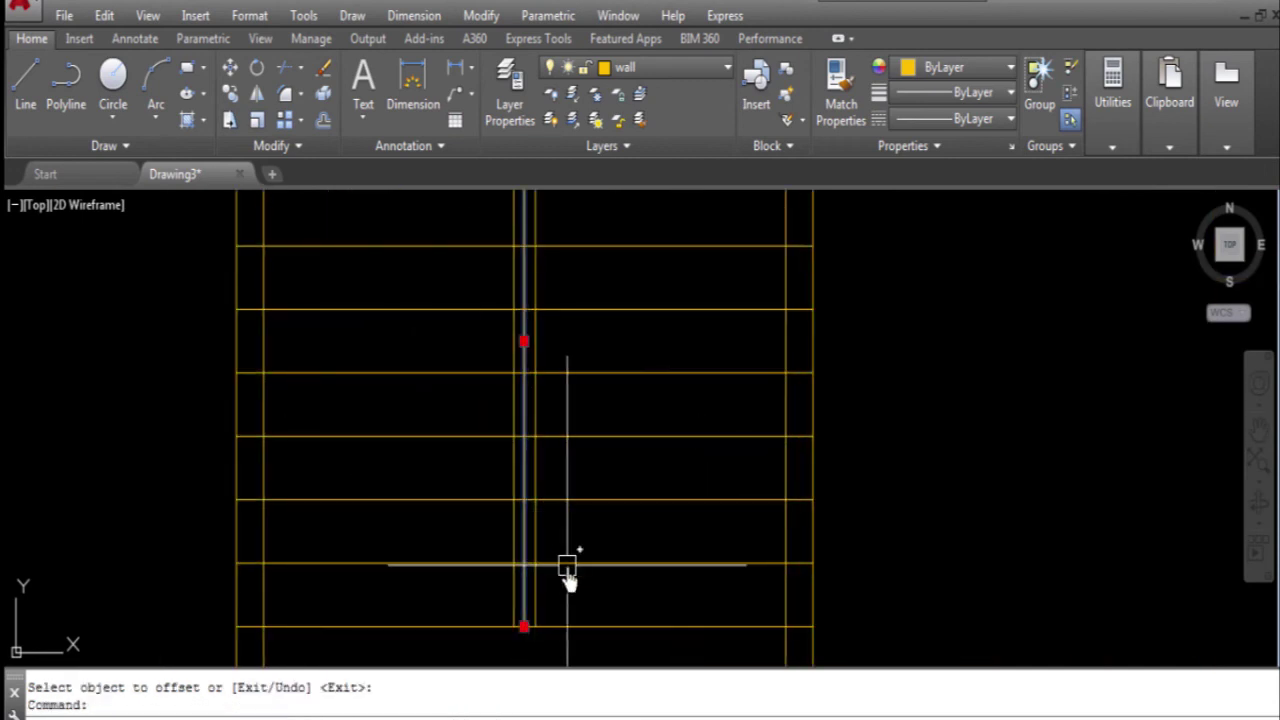
{"action": "key", "text": "Delete"}
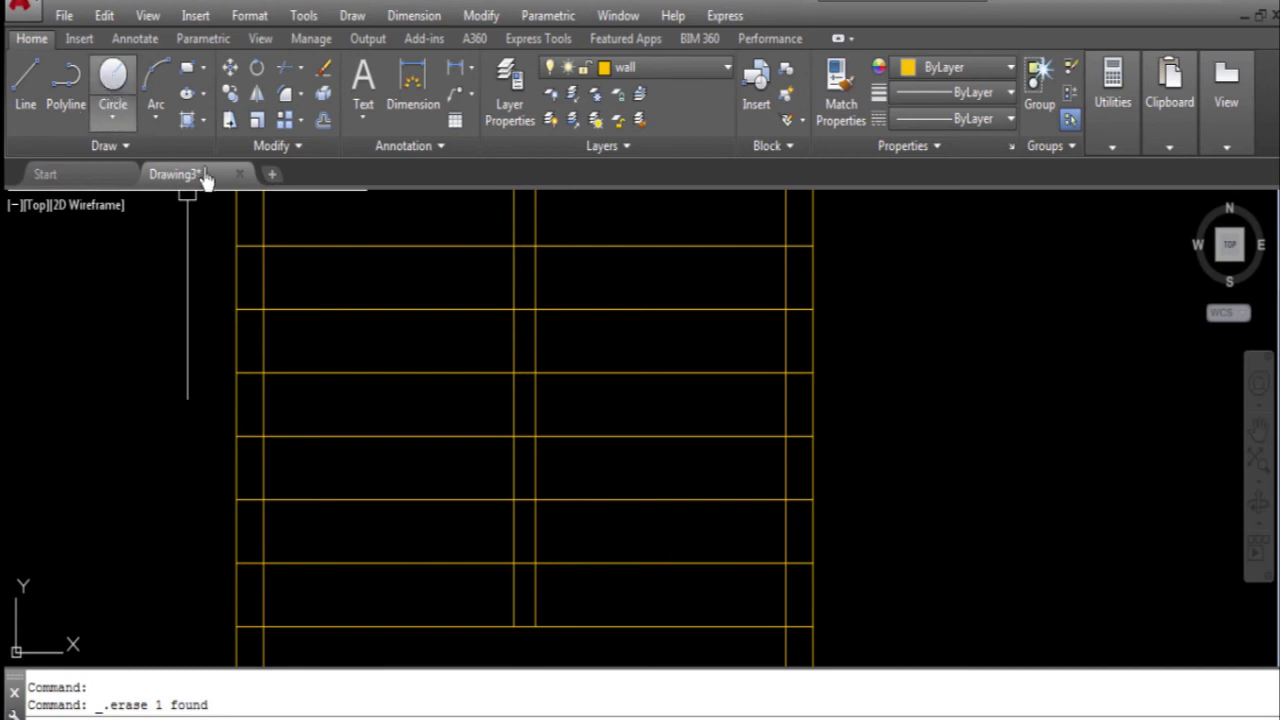
- Draw circles centred at the divider's bottom and top ends
{"action": "scroll", "coordinate": [526, 645], "scroll_direction": "up", "scroll_amount": 4}
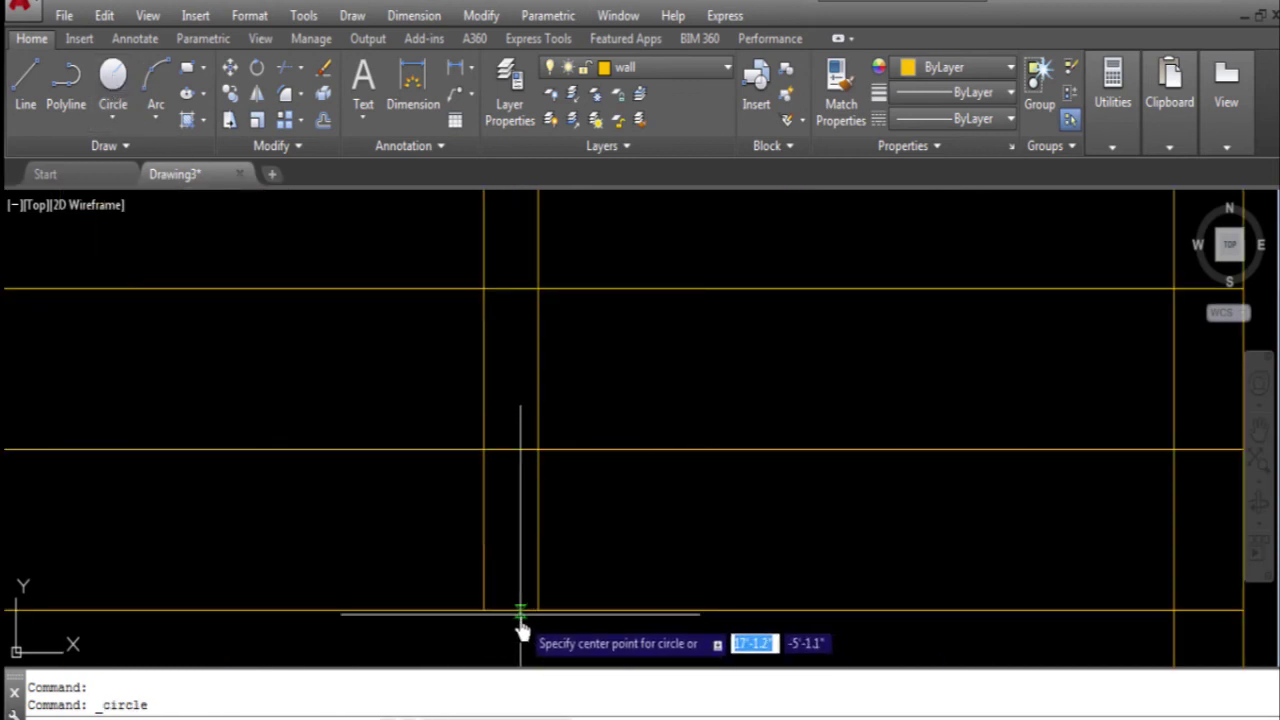
{"action": "left_click", "coordinate": [520, 613]}
{"action": "scroll", "coordinate": [460, 635], "scroll_direction": "down", "scroll_amount": 4}
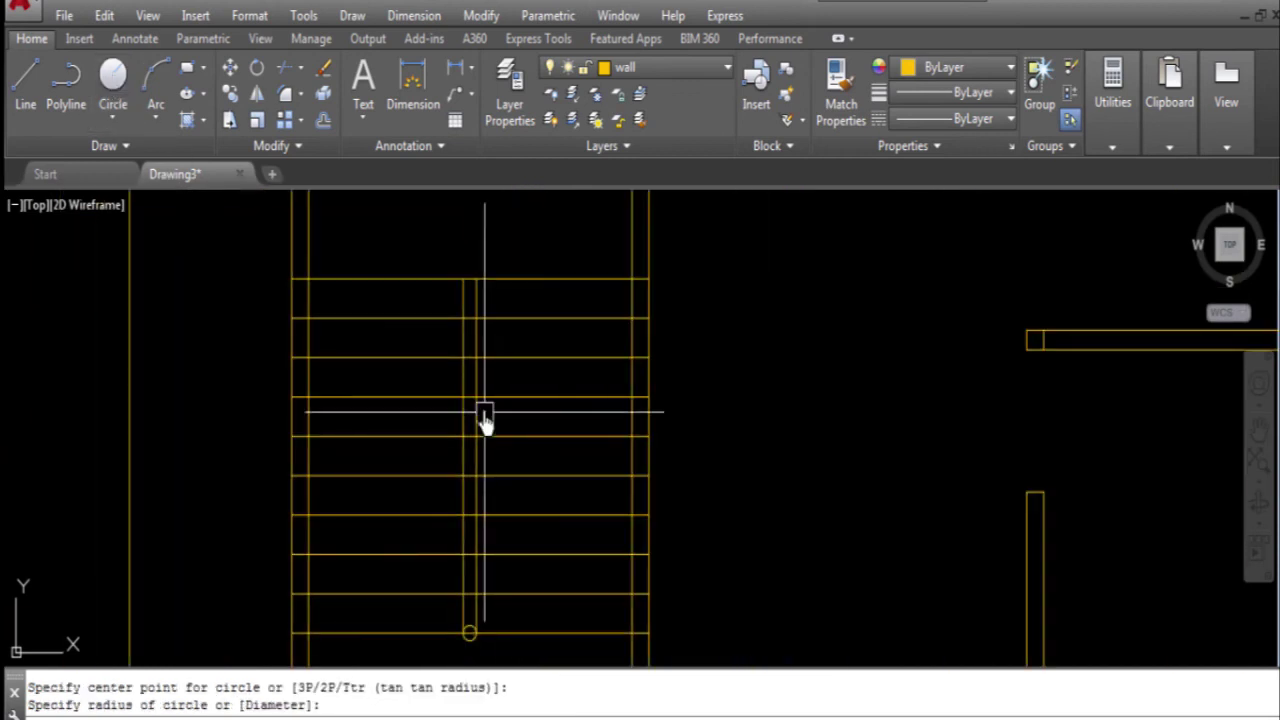
{"action": "scroll", "coordinate": [490, 420], "scroll_direction": "up", "scroll_amount": 2}
{"action": "key", "text": "Return"}
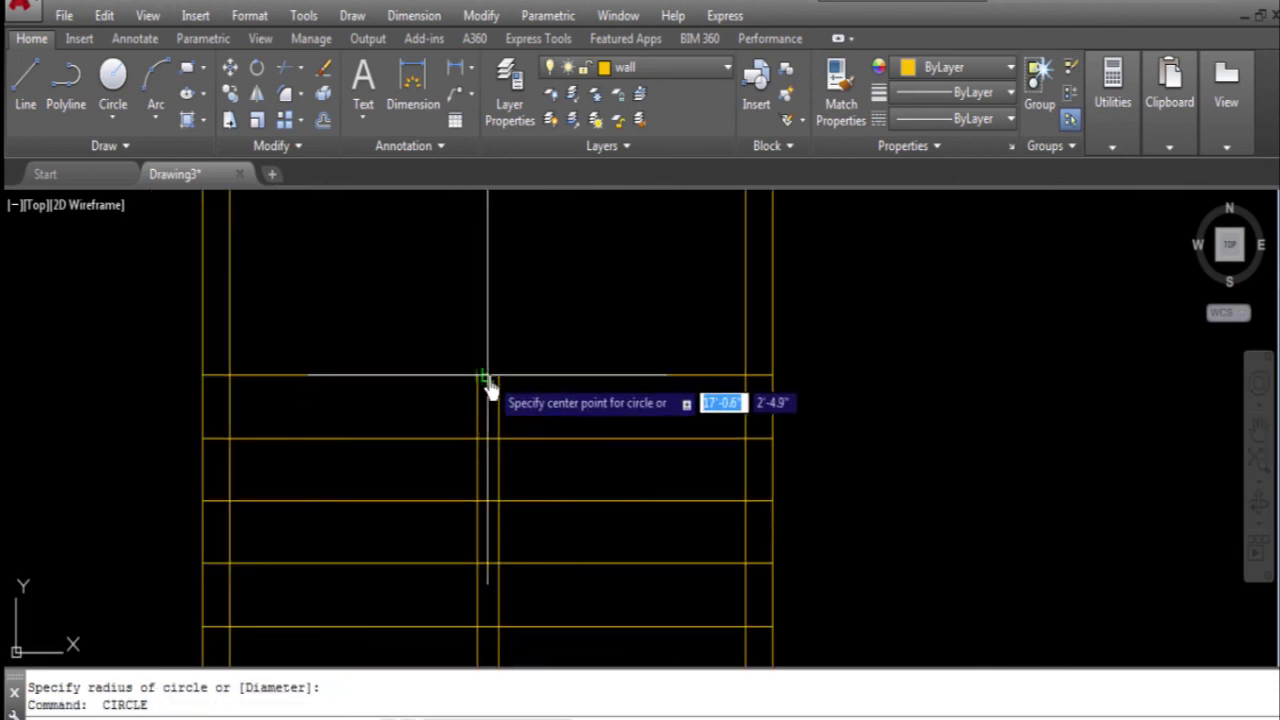
{"action": "scroll", "coordinate": [490, 390], "scroll_direction": "up", "scroll_amount": 3}
{"action": "left_click", "coordinate": [480, 377]}
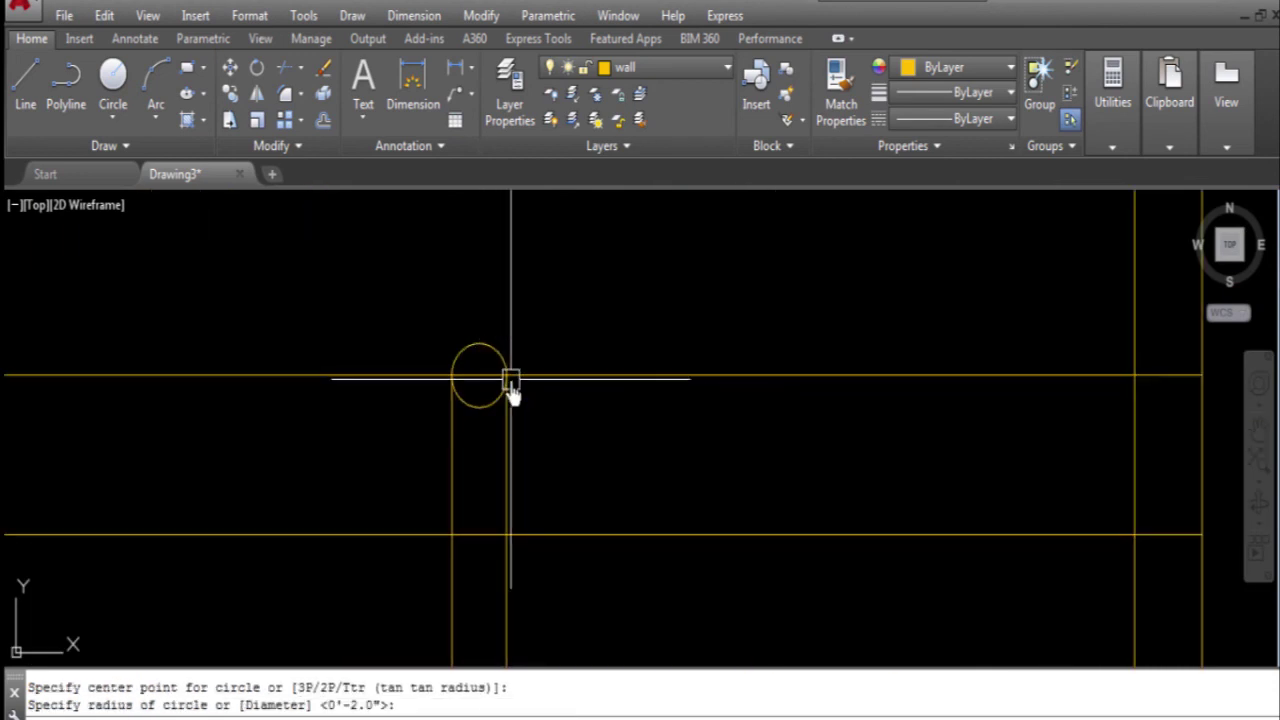
{"action": "scroll", "coordinate": [505, 350], "scroll_direction": "down", "scroll_amount": 2}
- Trim the circle halves and the tread pieces lying between the divider lines
{"action": "key", "text": "Return"}
{"action": "key", "text": "Return"}
{"action": "left_click", "coordinate": [487, 362]}
{"action": "left_click", "coordinate": [487, 342]}
{"action": "scroll", "coordinate": [477, 280], "scroll_direction": "down", "scroll_amount": 2}
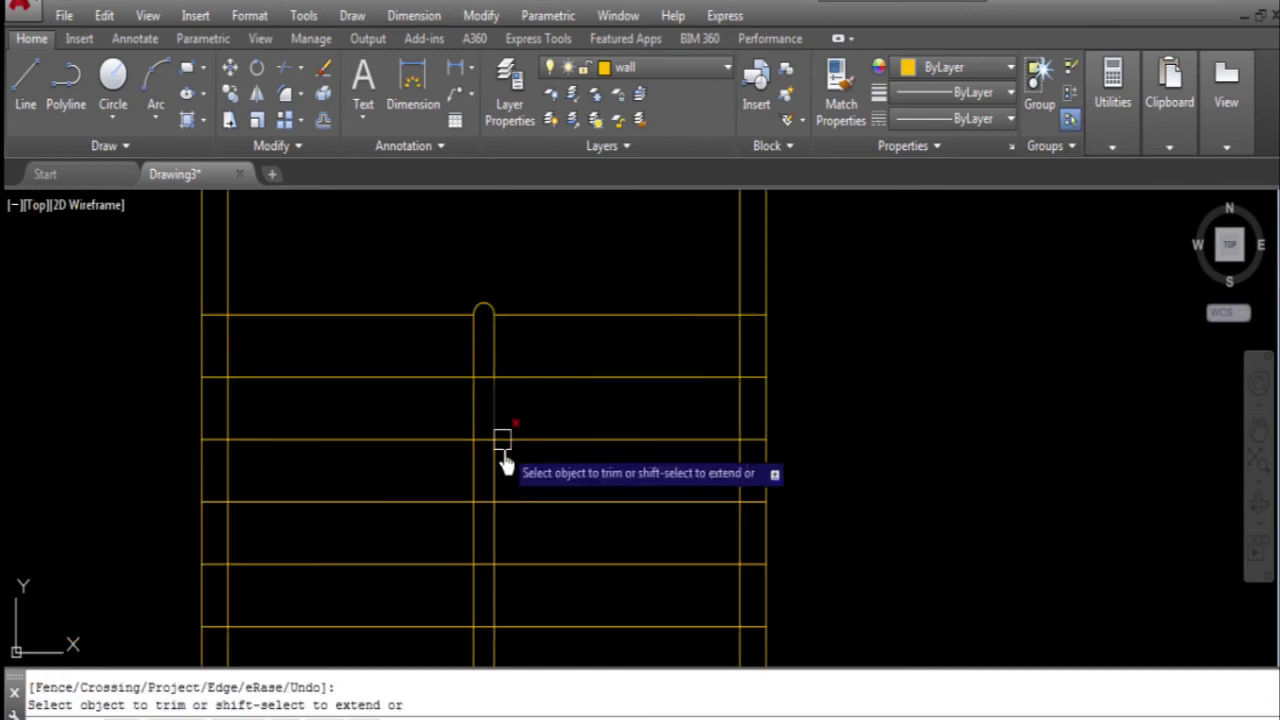
{"action": "middle_click_drag", "start_coordinate": [494, 423], "coordinate": [486, 329]}
{"action": "left_click_drag", "start_coordinate": [467, 283], "coordinate": [476, 540]}
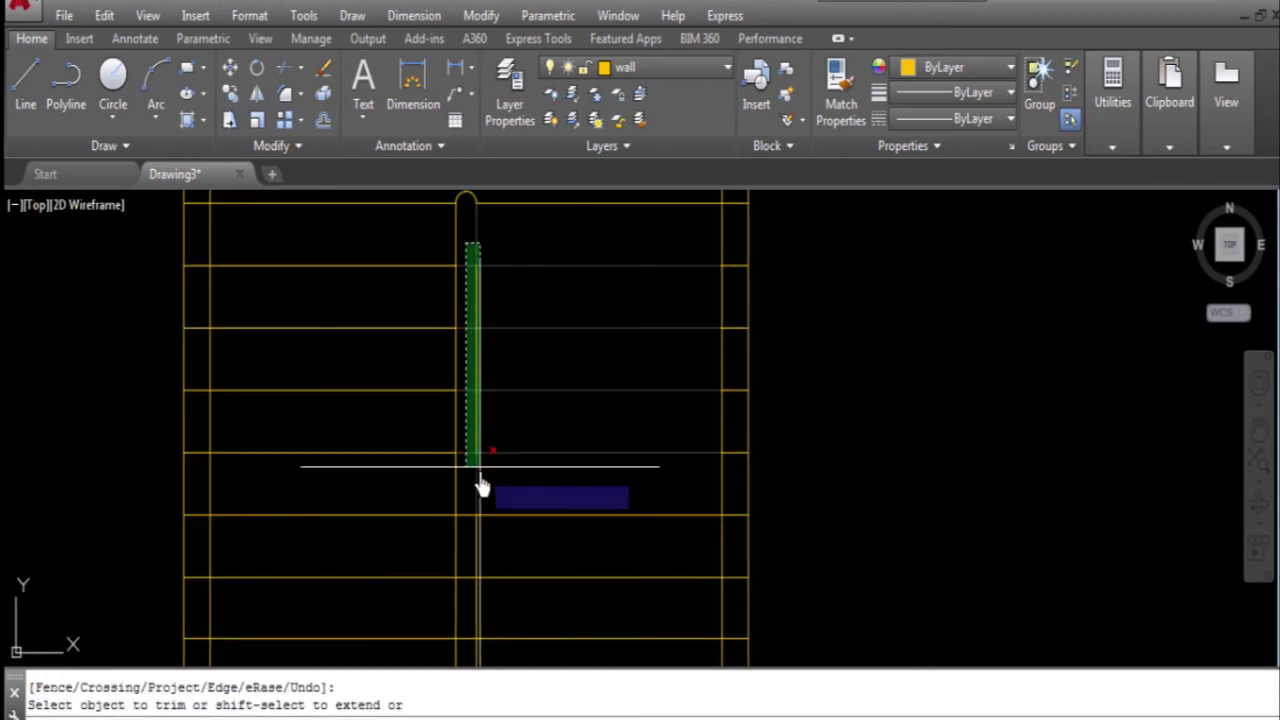
{"action": "left_click", "coordinate": [474, 530]}
{"action": "middle_click_drag", "start_coordinate": [466, 523], "coordinate": [454, 363]}
{"action": "scroll", "coordinate": [471, 384], "scroll_direction": "up", "scroll_amount": 2}
{"action": "scroll", "coordinate": [471, 375], "scroll_direction": "down", "scroll_amount": 2}
{"action": "left_click", "coordinate": [470, 362]}
{"action": "scroll", "coordinate": [467, 590], "scroll_direction": "up", "scroll_amount": 2}
{"action": "left_click", "coordinate": [469, 597]}
- Trim the stray line ends at the stair's upper-left and upper-right corners
{"action": "scroll", "coordinate": [495, 670], "scroll_direction": "down", "scroll_amount": 3}
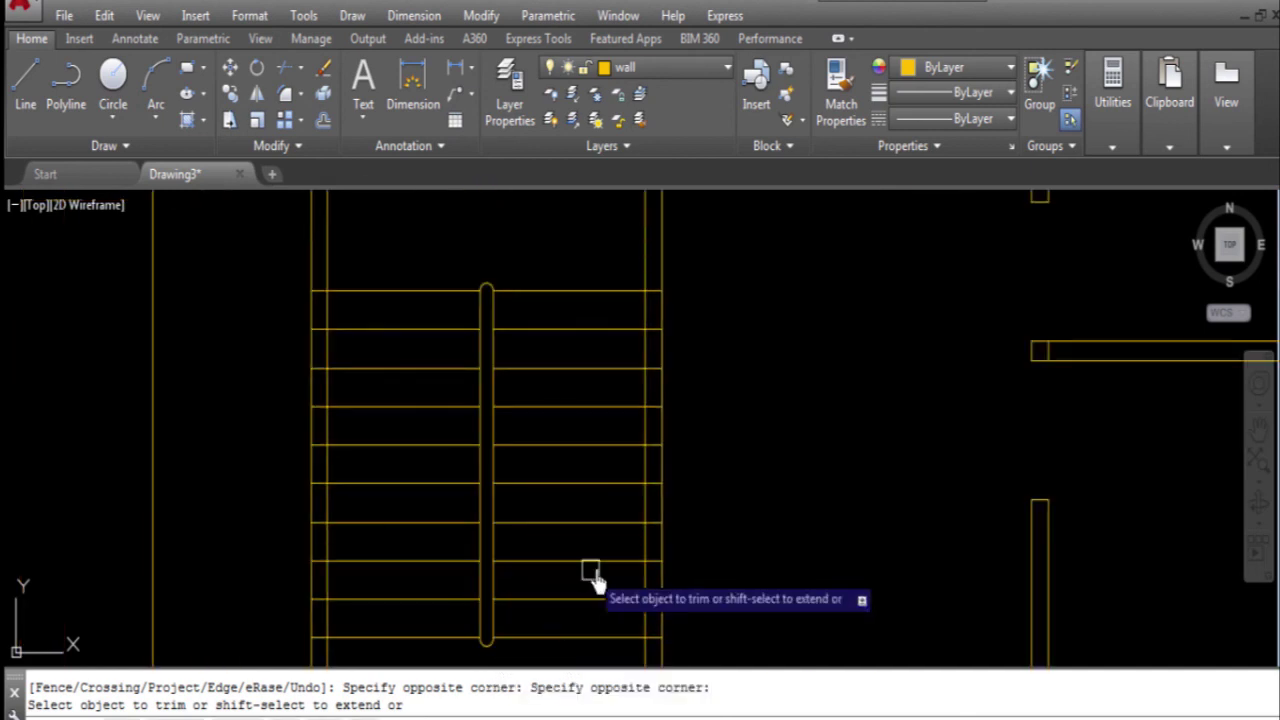
{"action": "scroll", "coordinate": [325, 295], "scroll_direction": "up", "scroll_amount": 2}
{"action": "left_click", "coordinate": [311, 275]}
{"action": "scroll", "coordinate": [323, 272], "scroll_direction": "down", "scroll_amount": 2}
{"action": "scroll", "coordinate": [330, 400], "scroll_direction": "down", "scroll_amount": 2}
{"action": "scroll", "coordinate": [330, 520], "scroll_direction": "up", "scroll_amount": 2}
{"action": "left_click", "coordinate": [320, 512]}
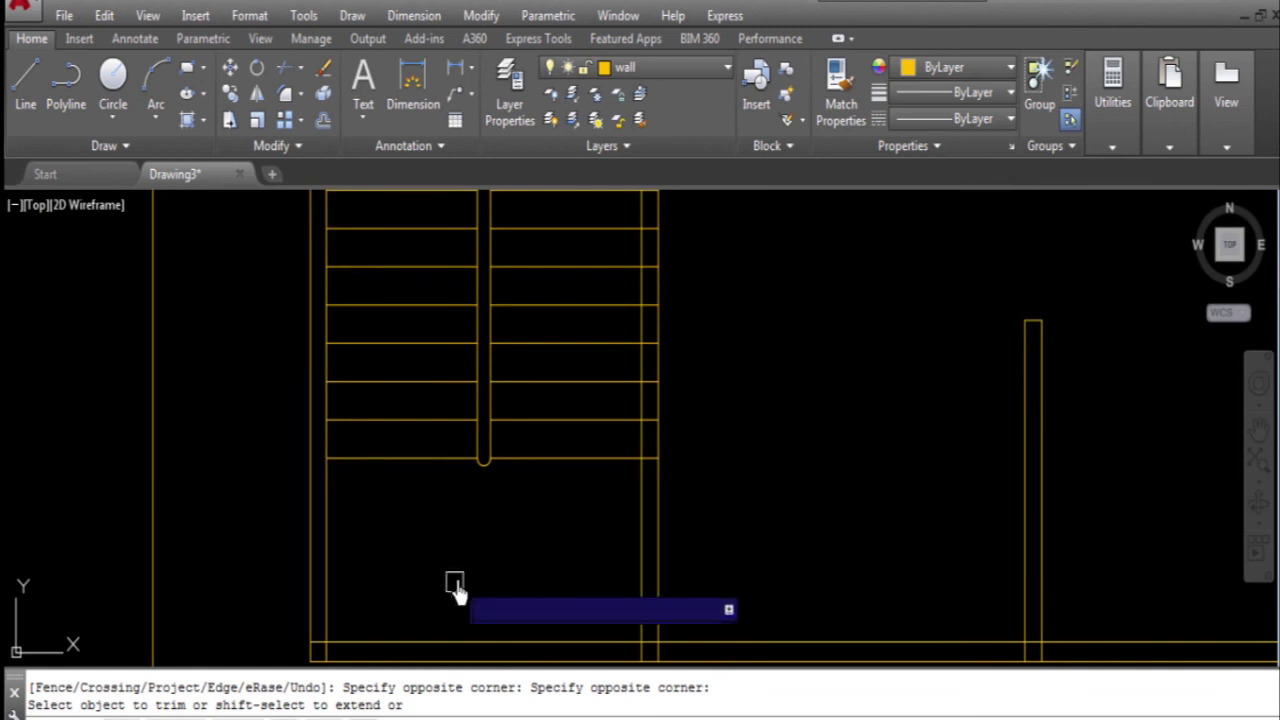
{"action": "scroll", "coordinate": [571, 437], "scroll_direction": "up", "scroll_amount": 2}
{"action": "scroll", "coordinate": [617, 360], "scroll_direction": "down", "scroll_amount": 2}
{"action": "scroll", "coordinate": [594, 262], "scroll_direction": "up", "scroll_amount": 3}
{"action": "scroll", "coordinate": [590, 245], "scroll_direction": "up", "scroll_amount": 1}
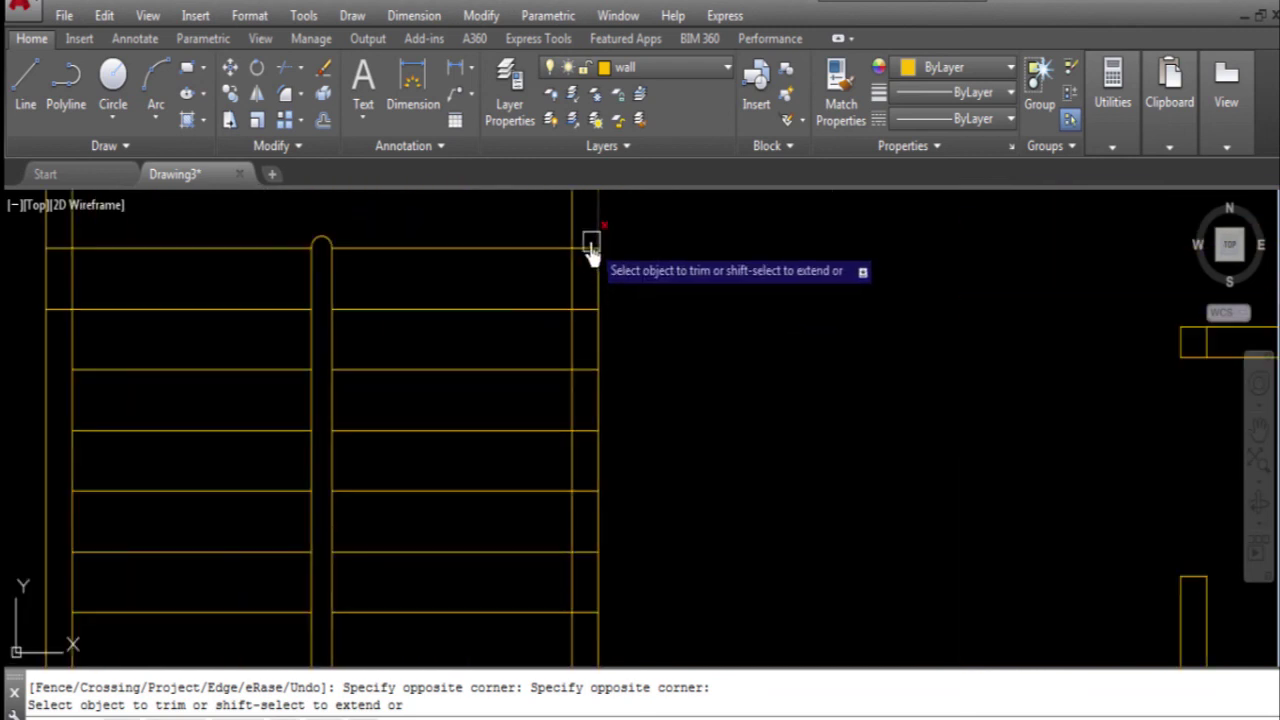
{"action": "scroll", "coordinate": [586, 236], "scroll_direction": "up", "scroll_amount": 2}
{"action": "left_click", "coordinate": [583, 255]}
{"action": "scroll", "coordinate": [585, 290], "scroll_direction": "down", "scroll_amount": 1}
{"action": "scroll", "coordinate": [590, 390], "scroll_direction": "down", "scroll_amount": 2}
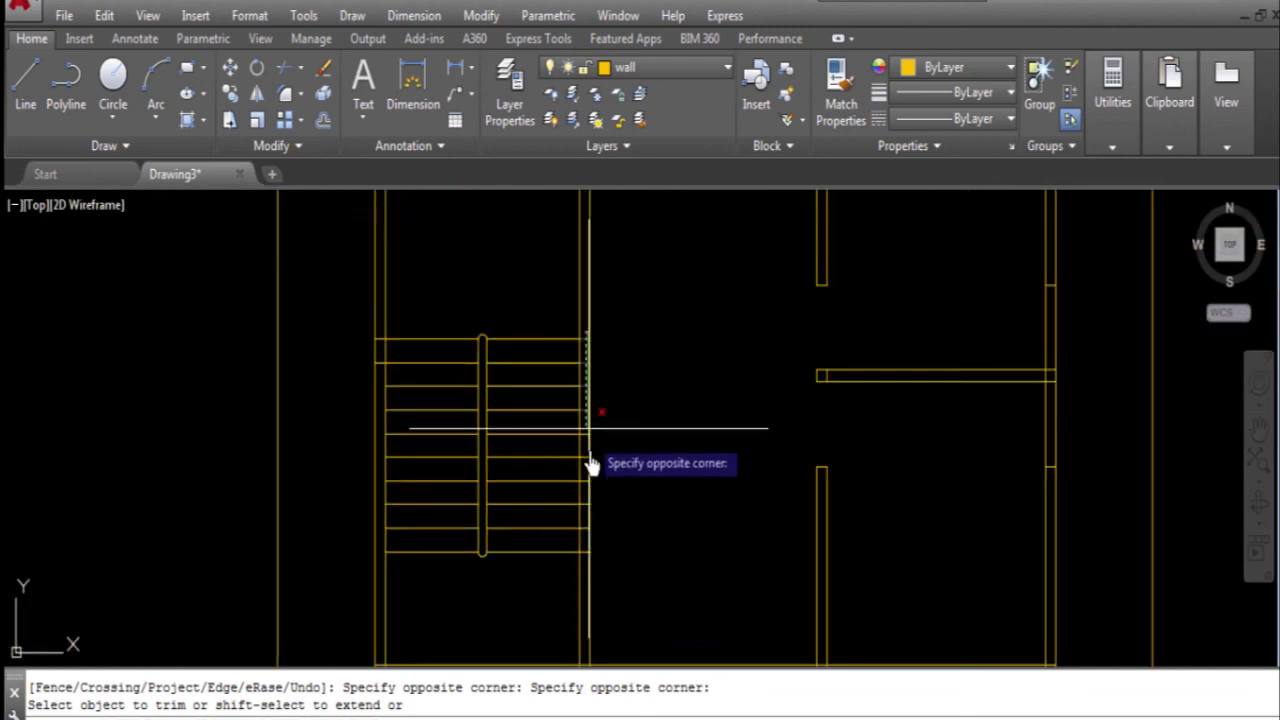
{"action": "scroll", "coordinate": [591, 530], "scroll_direction": "up", "scroll_amount": 2}
{"action": "left_click", "coordinate": [583, 603]}
{"action": "scroll", "coordinate": [540, 540], "scroll_direction": "down", "scroll_amount": 2}
{"action": "scroll", "coordinate": [500, 487], "scroll_direction": "down", "scroll_amount": 4}
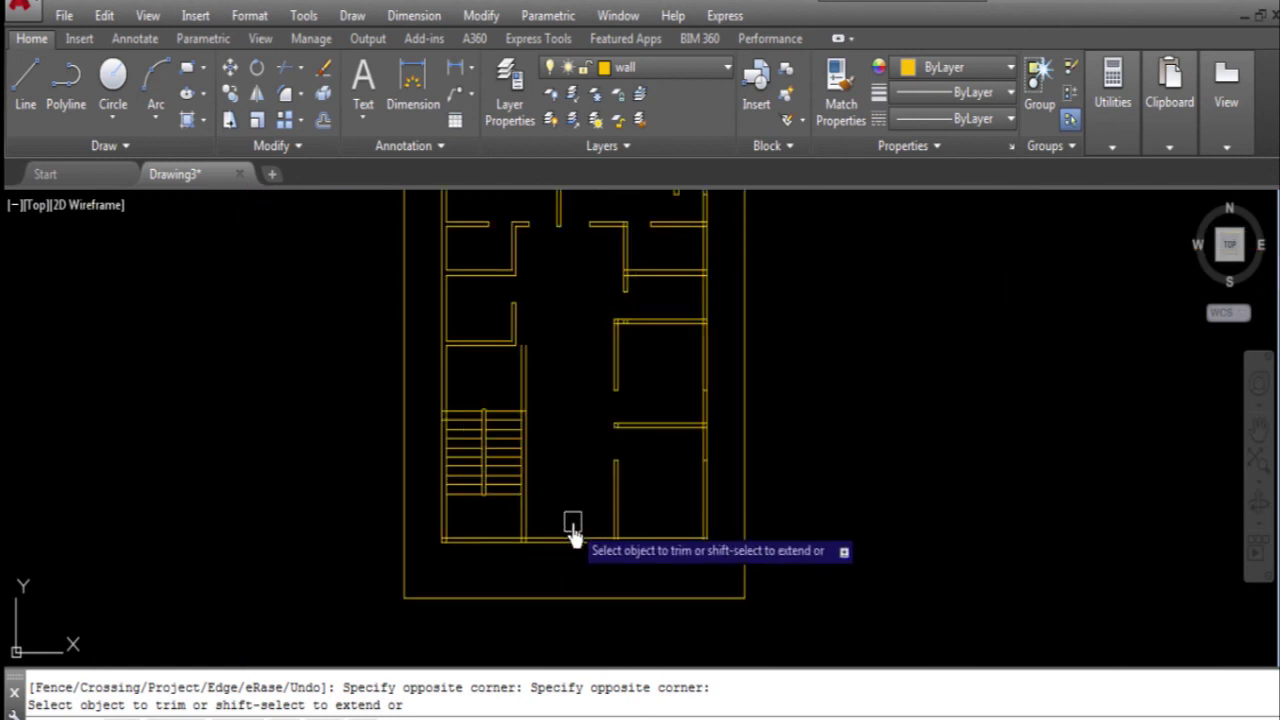
{"action": "scroll", "coordinate": [509, 343], "scroll_direction": "up", "scroll_amount": 2}
{"action": "scroll", "coordinate": [640, 303], "scroll_direction": "up", "scroll_amount": 4}
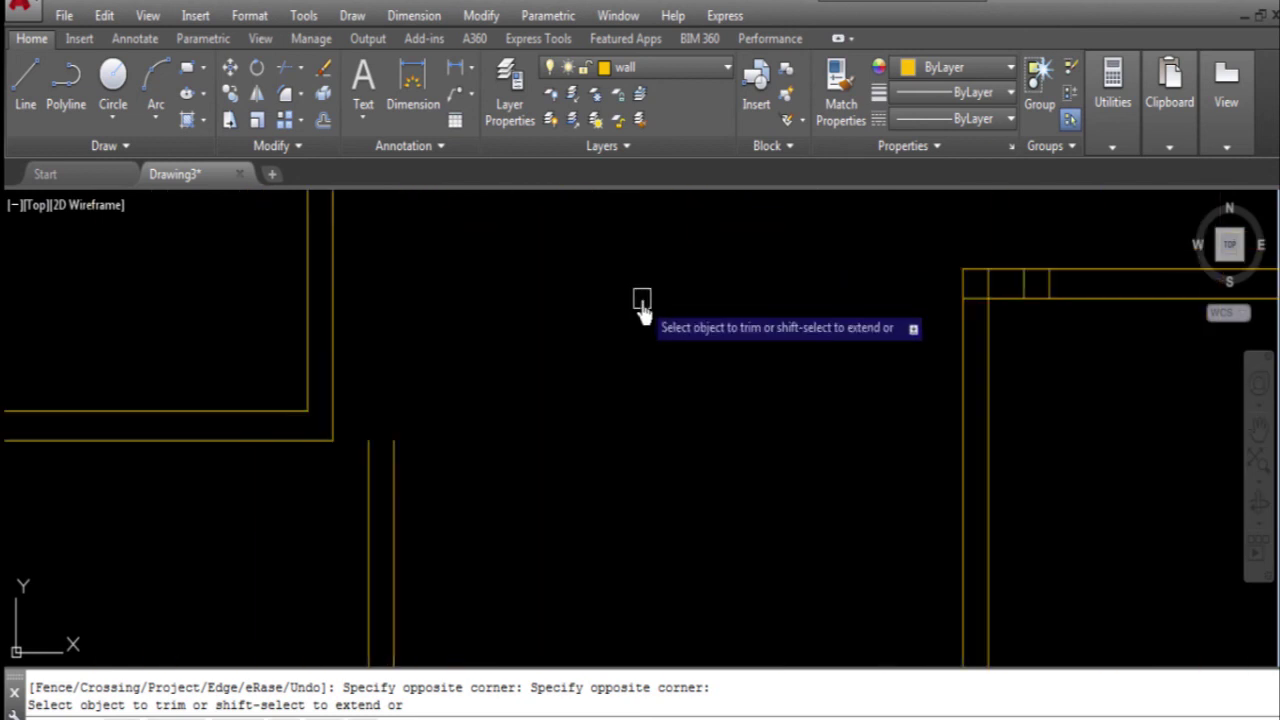
- Draw short horizontal and vertical connecting lines to close off the wall corner
{"action": "middle_click_drag", "start_coordinate": [457, 425], "coordinate": [571, 427]}
{"action": "left_click", "coordinate": [28, 88]}
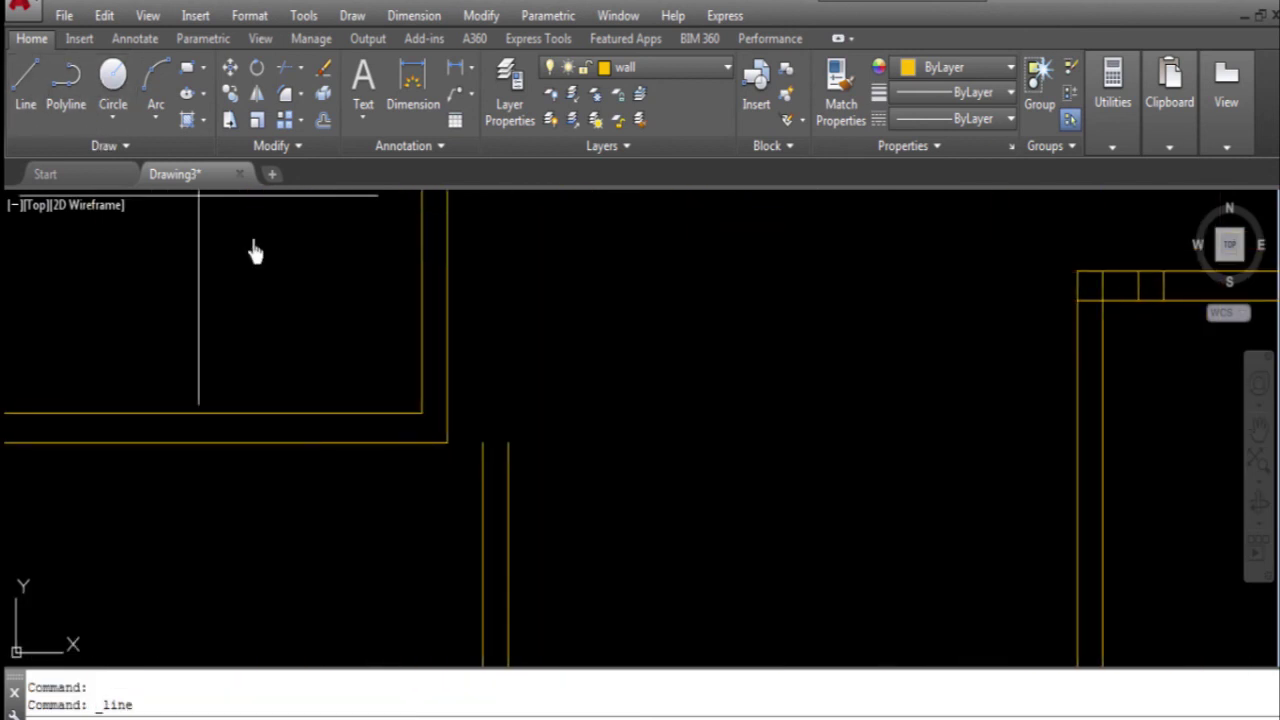
{"action": "scroll", "coordinate": [630, 440], "scroll_direction": "down", "scroll_amount": 2}
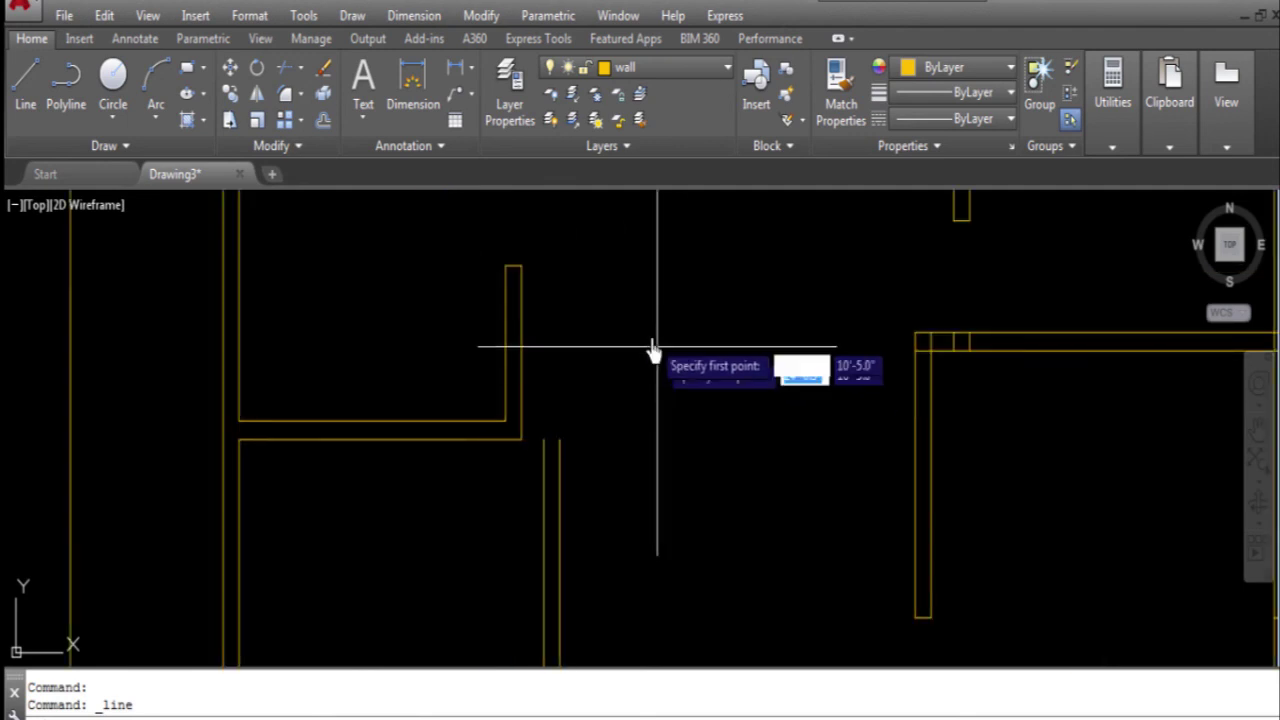
{"action": "scroll", "coordinate": [586, 320], "scroll_direction": "down", "scroll_amount": 2}
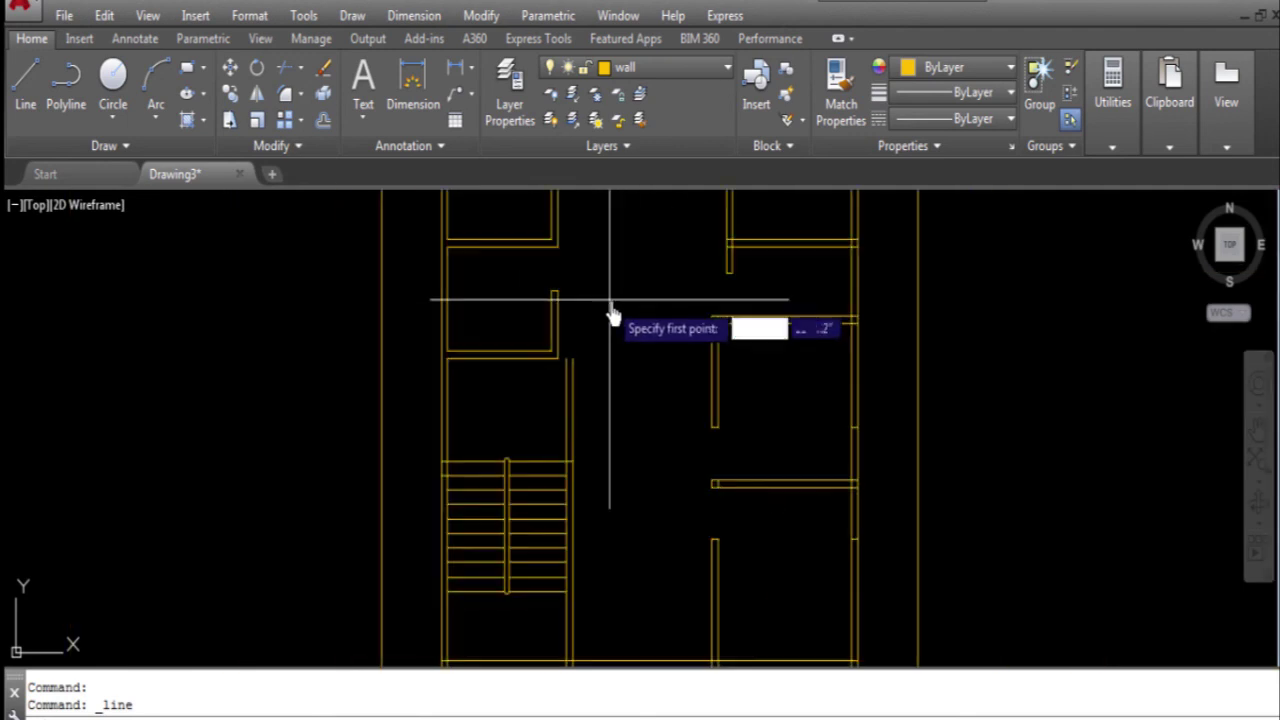
{"action": "scroll", "coordinate": [597, 357], "scroll_direction": "up", "scroll_amount": 1}
{"action": "scroll", "coordinate": [560, 371], "scroll_direction": "up", "scroll_amount": 5}
{"action": "scroll", "coordinate": [520, 378], "scroll_direction": "up", "scroll_amount": 1}
{"action": "left_click", "coordinate": [509, 352]}
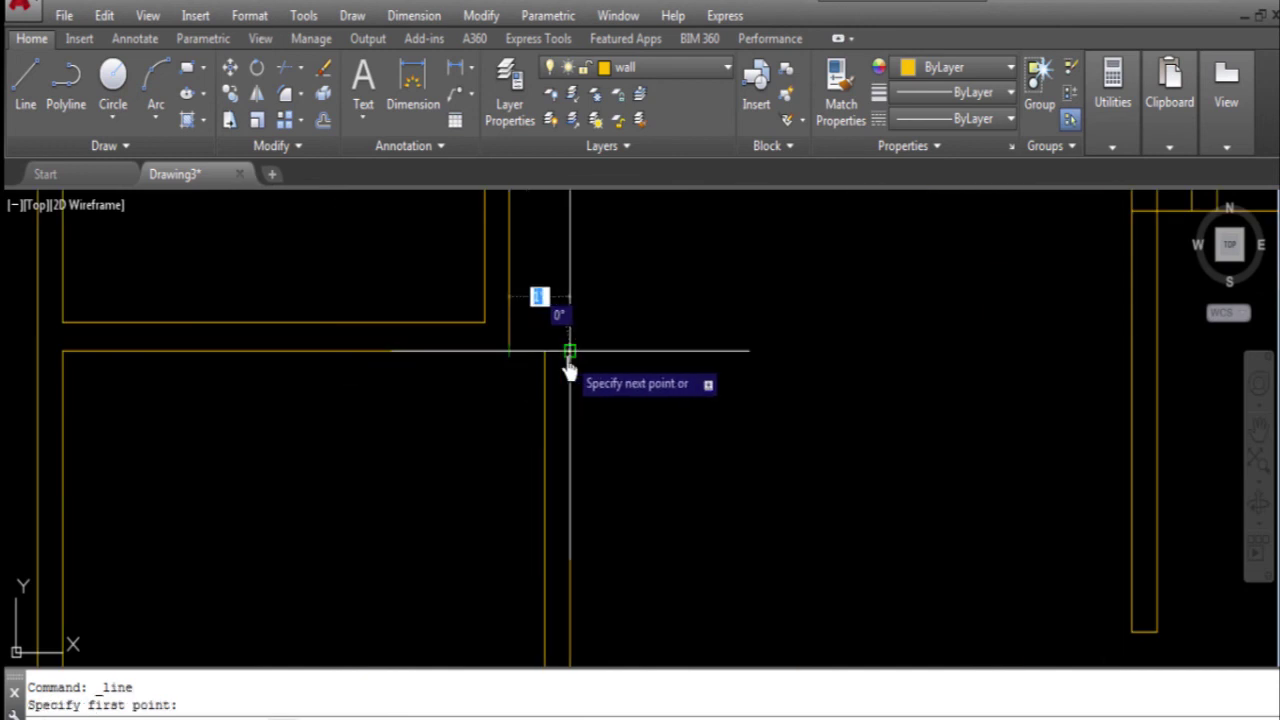
{"action": "left_click", "coordinate": [569, 352]}
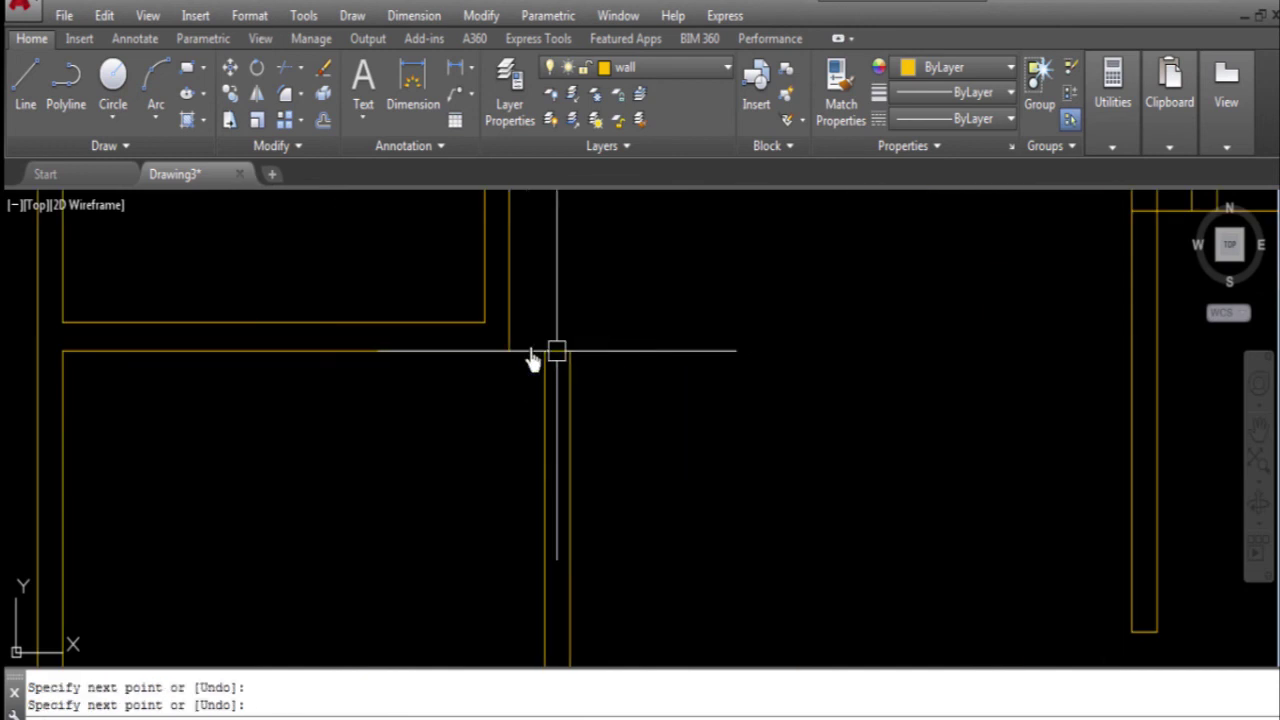
{"action": "left_click", "coordinate": [484, 324]}
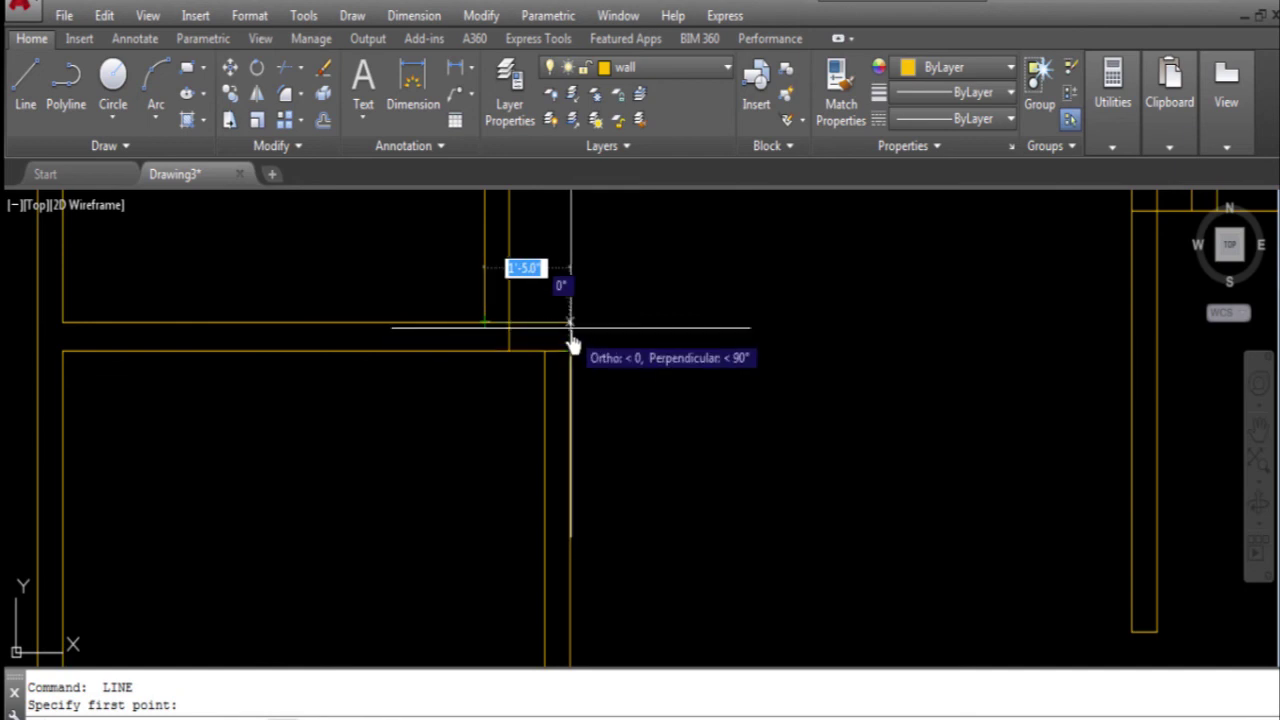
{"action": "left_click", "coordinate": [570, 341]}
{"action": "left_click", "coordinate": [570, 352]}
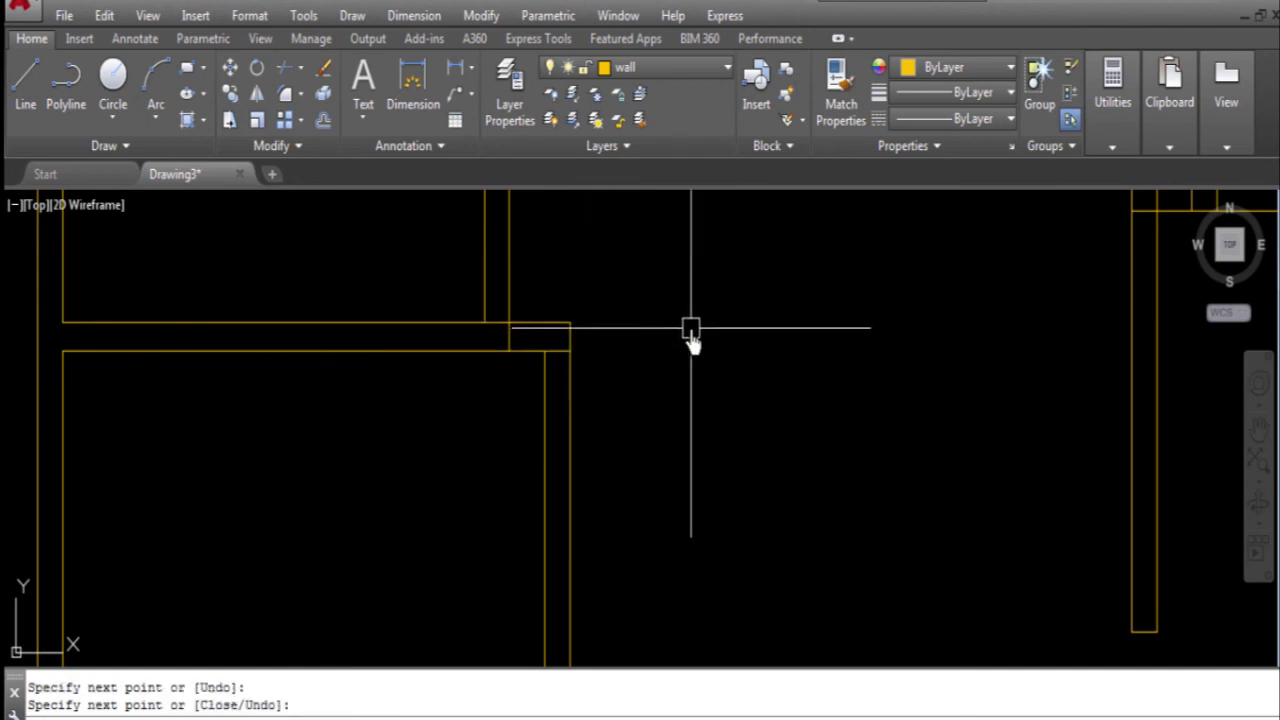
- Trim away the two leftover wall stubs beside the staircase
{"action": "left_click", "coordinate": [283, 74]}
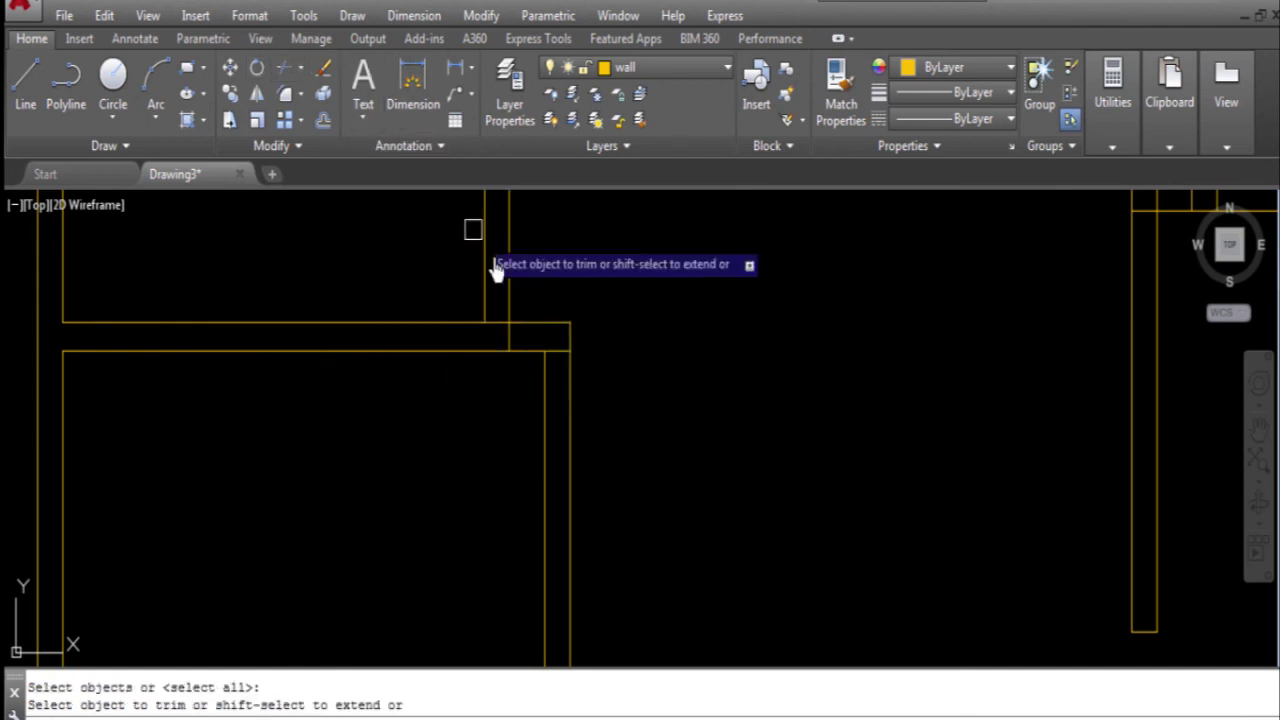
{"action": "scroll", "coordinate": [500, 340], "scroll_direction": "up", "scroll_amount": 1}
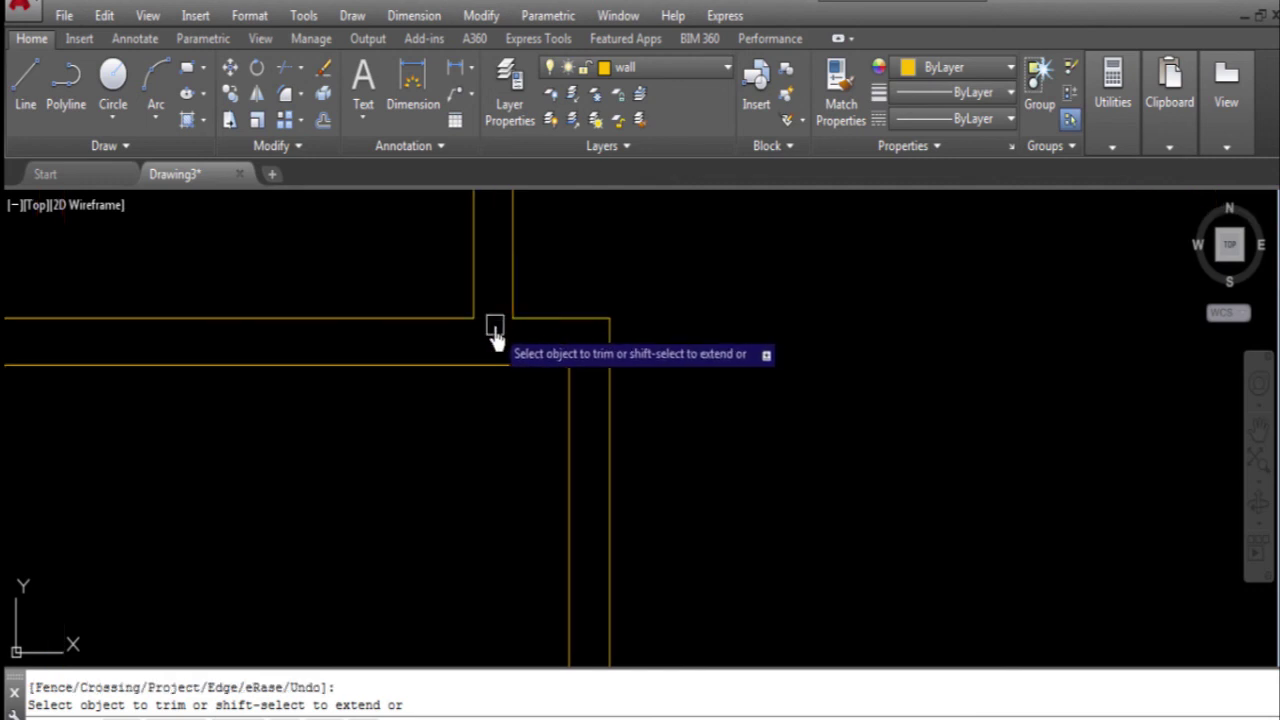
{"action": "scroll", "coordinate": [612, 335], "scroll_direction": "down", "scroll_amount": 4}
{"action": "scroll", "coordinate": [612, 335], "scroll_direction": "down", "scroll_amount": 3}
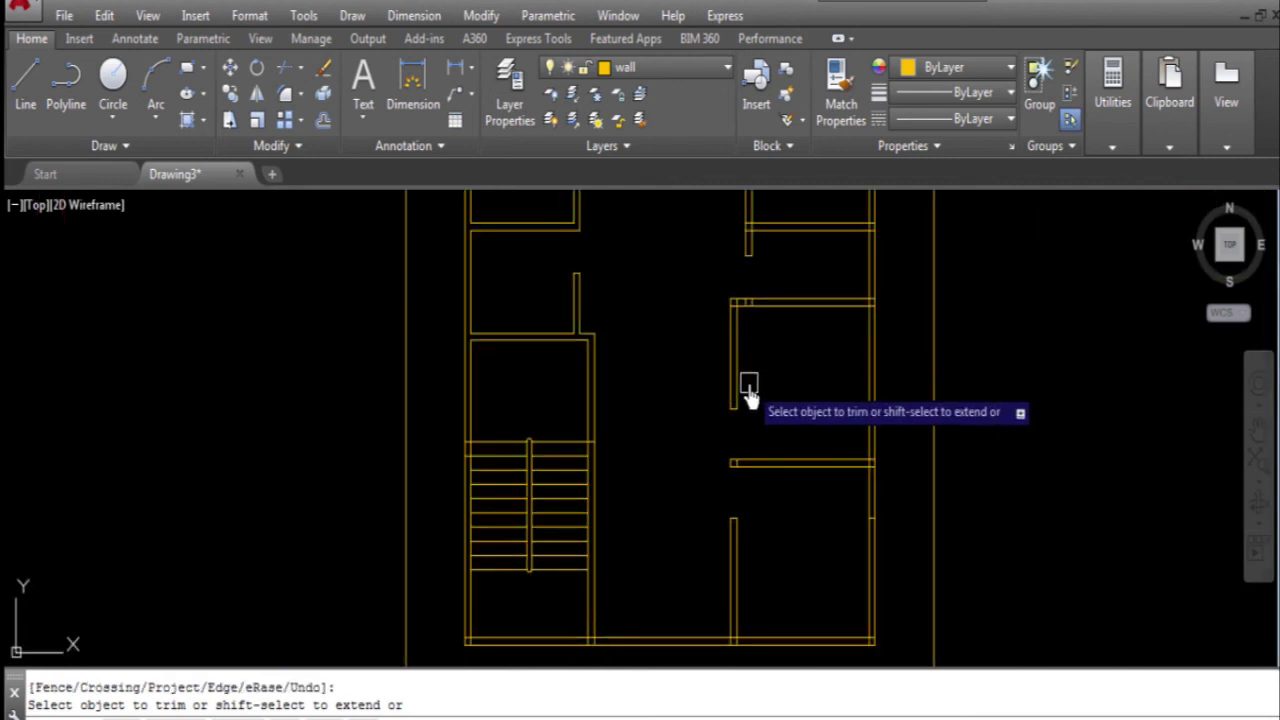
{"action": "scroll", "coordinate": [624, 450], "scroll_direction": "down", "scroll_amount": 1}
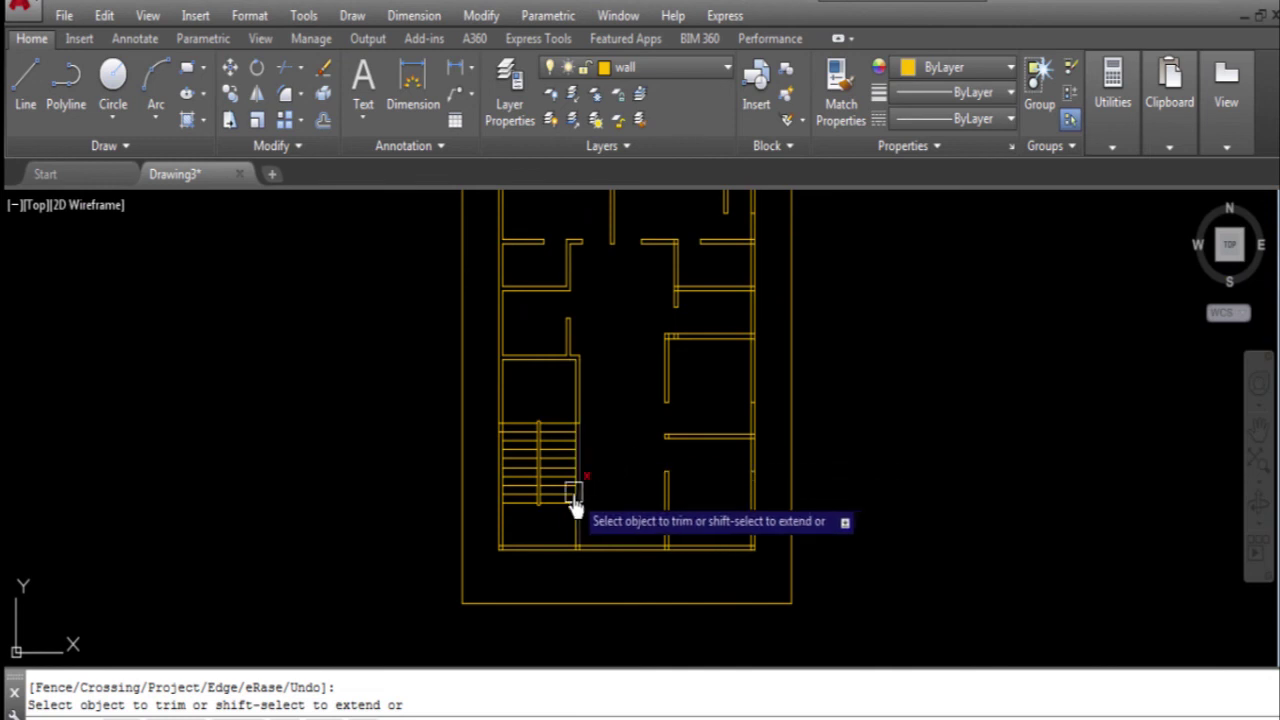
{"action": "scroll", "coordinate": [578, 495], "scroll_direction": "up", "scroll_amount": 3}
{"action": "scroll", "coordinate": [564, 335], "scroll_direction": "up", "scroll_amount": 3}
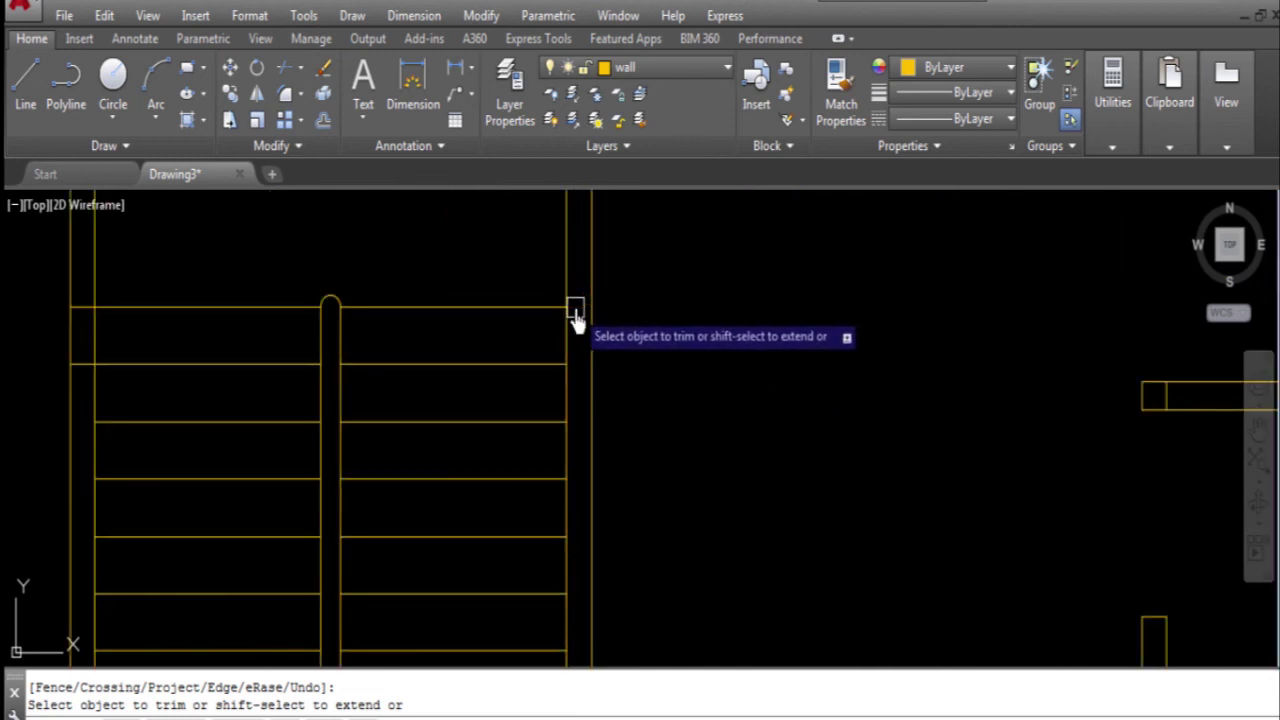
{"action": "scroll", "coordinate": [670, 292], "scroll_direction": "down", "scroll_amount": 3}
{"action": "scroll", "coordinate": [480, 300], "scroll_direction": "up", "scroll_amount": 3}
{"action": "left_click", "coordinate": [463, 262]}
{"action": "left_click", "coordinate": [464, 316]}
{"action": "key", "text": "Escape"}
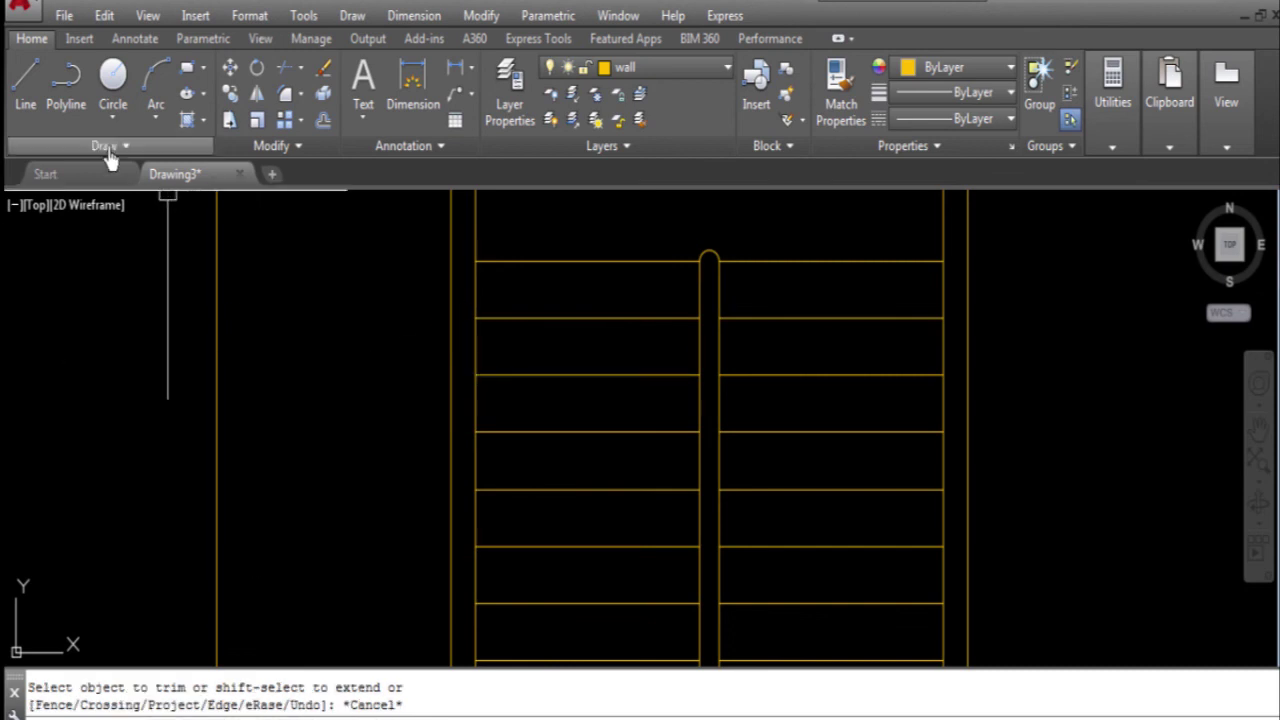
{"action": "left_click", "coordinate": [65, 85]}
{"action": "scroll", "coordinate": [397, 416], "scroll_direction": "down", "scroll_amount": 4}
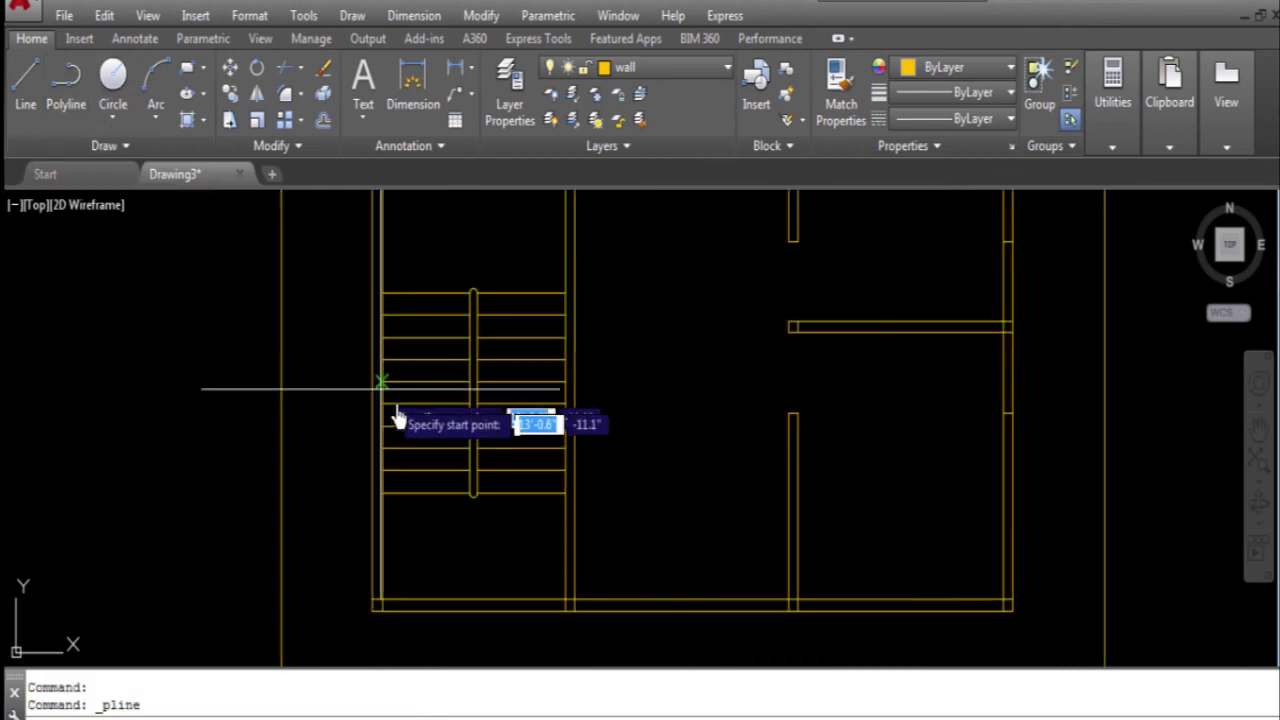
- Draw a polyline path down one stair flight, below the bottom step, and back up the other
{"action": "left_click", "coordinate": [428, 310]}
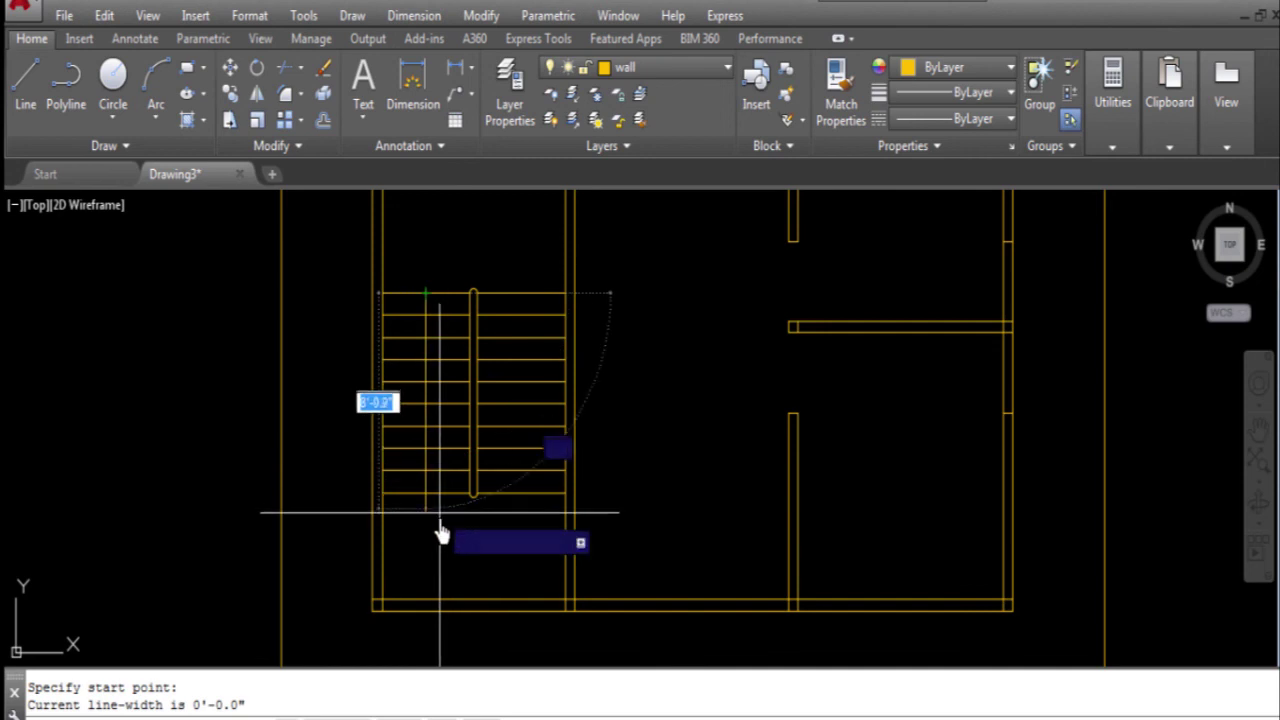
{"action": "left_click", "coordinate": [527, 553]}
{"action": "scroll", "coordinate": [520, 360], "scroll_direction": "up", "scroll_amount": 2}
{"action": "left_click", "coordinate": [515, 350]}
{"action": "scroll", "coordinate": [512, 350], "scroll_direction": "up", "scroll_amount": 2}
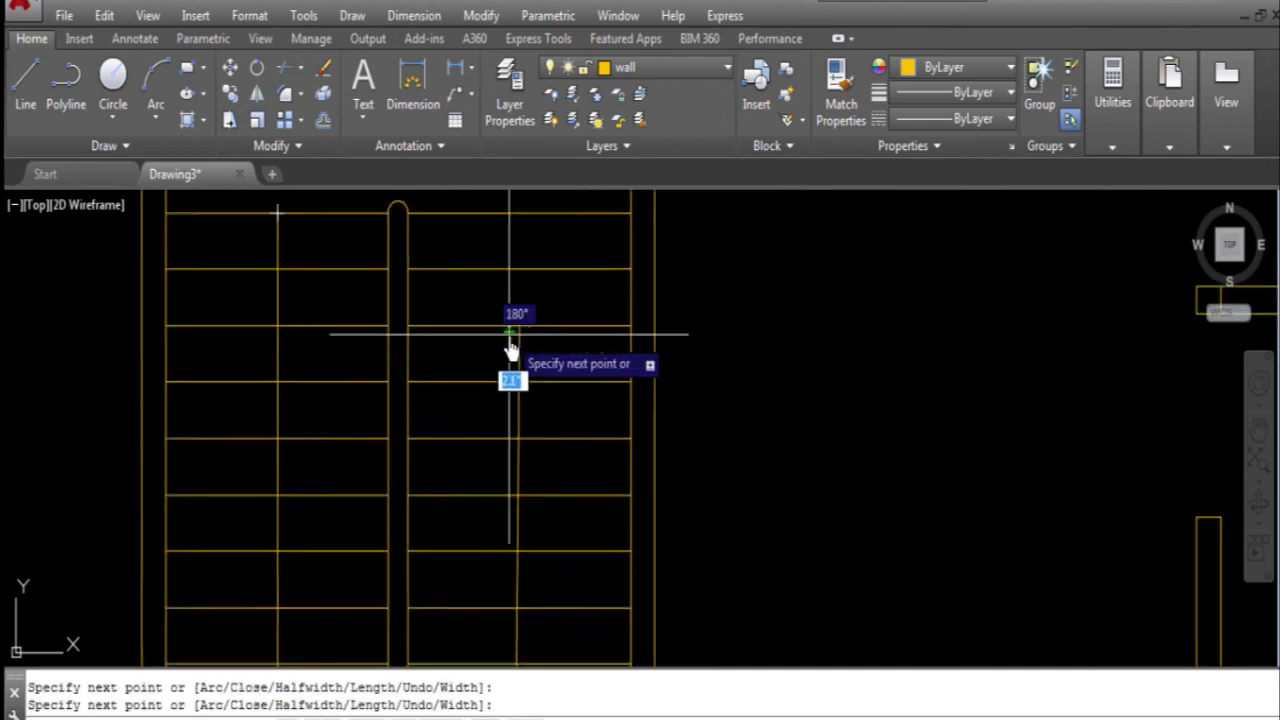
{"action": "scroll", "coordinate": [510, 350], "scroll_direction": "up", "scroll_amount": 2}
{"action": "scroll", "coordinate": [486, 349], "scroll_direction": "up", "scroll_amount": 1}
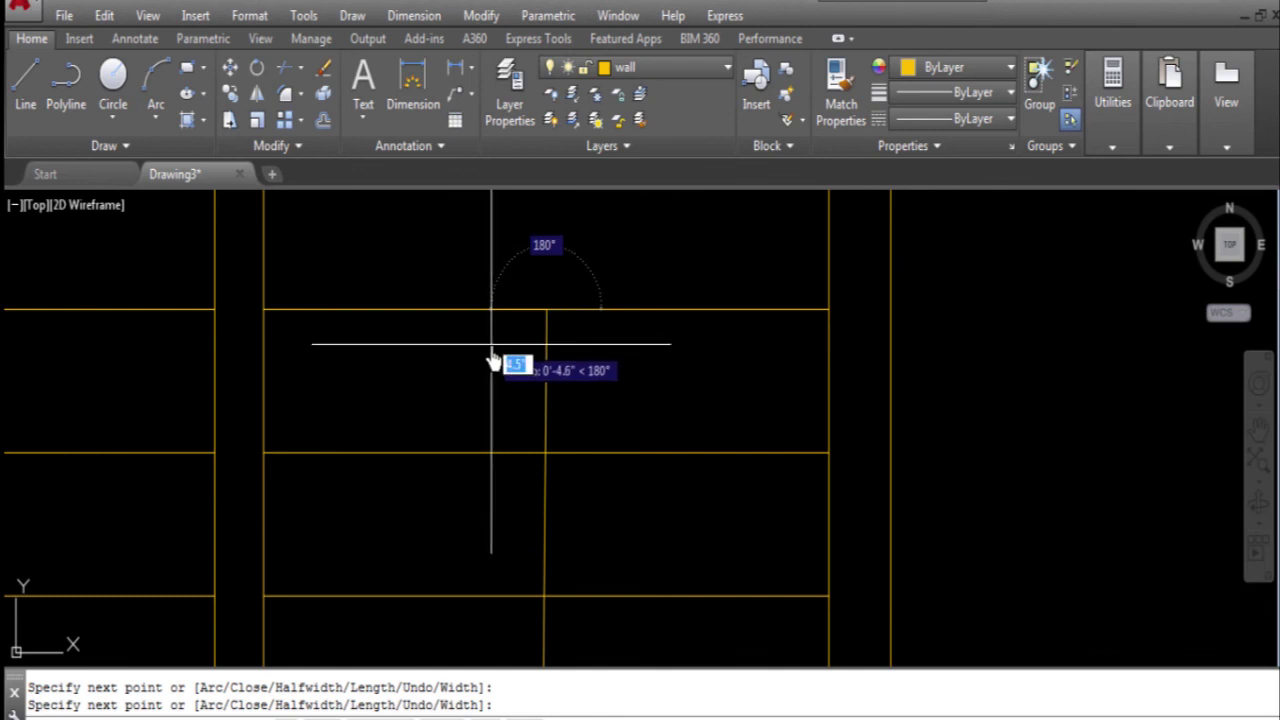
{"action": "scroll", "coordinate": [492, 360], "scroll_direction": "up", "scroll_amount": 2}
- Turn Ortho off with F8 and add two angled strokes forming the arrowhead
{"action": "key", "text": "F8"}
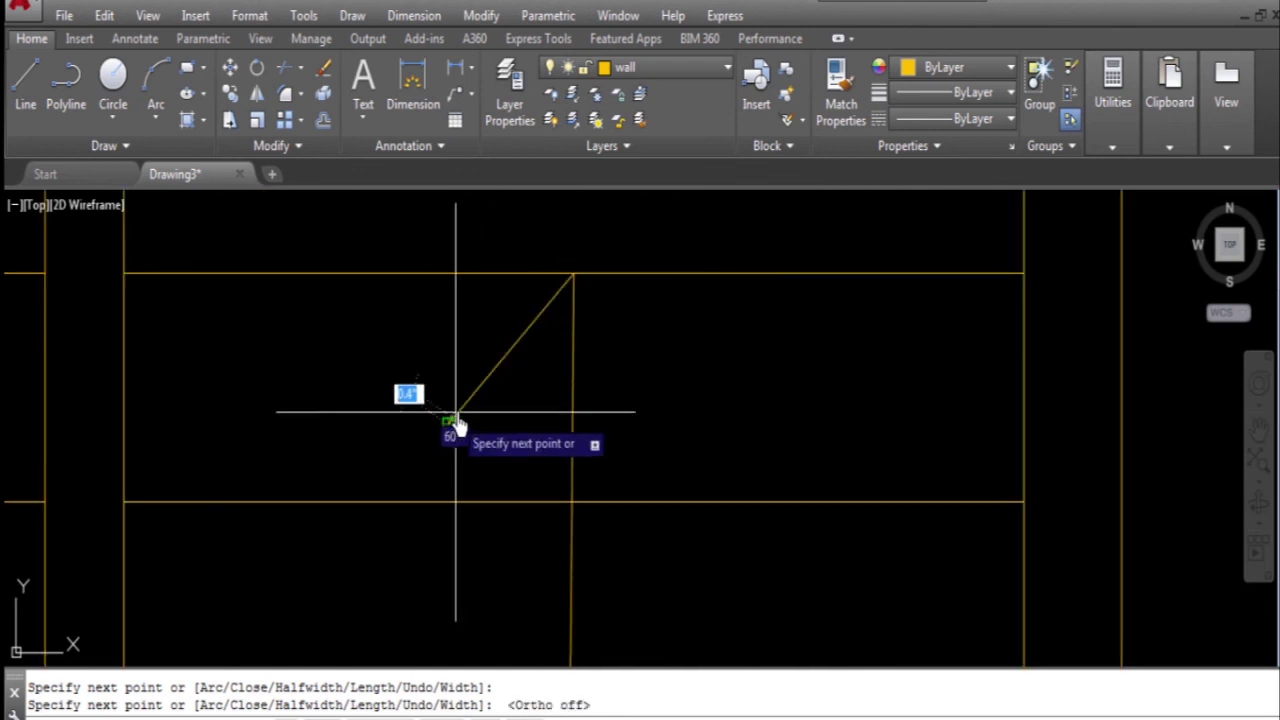
{"action": "left_click", "coordinate": [448, 424]}
{"action": "key", "text": "Return"}
{"action": "key", "text": "Return"}
{"action": "left_click", "coordinate": [573, 272]}
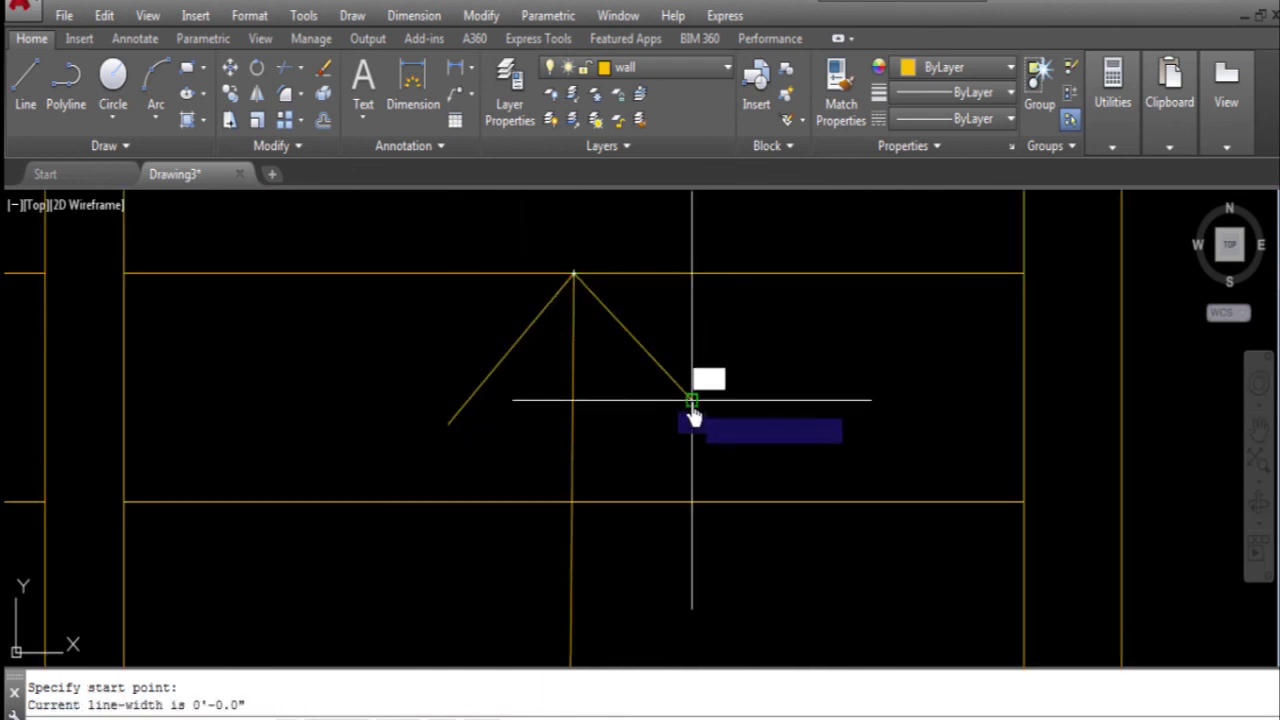
{"action": "left_click", "coordinate": [689, 397]}
{"action": "scroll", "coordinate": [689, 397], "scroll_direction": "down", "scroll_amount": 5}
{"action": "key", "text": "Return"}
{"action": "scroll", "coordinate": [521, 230], "scroll_direction": "down", "scroll_amount": 2}
{"action": "left_click", "coordinate": [517, 243]}
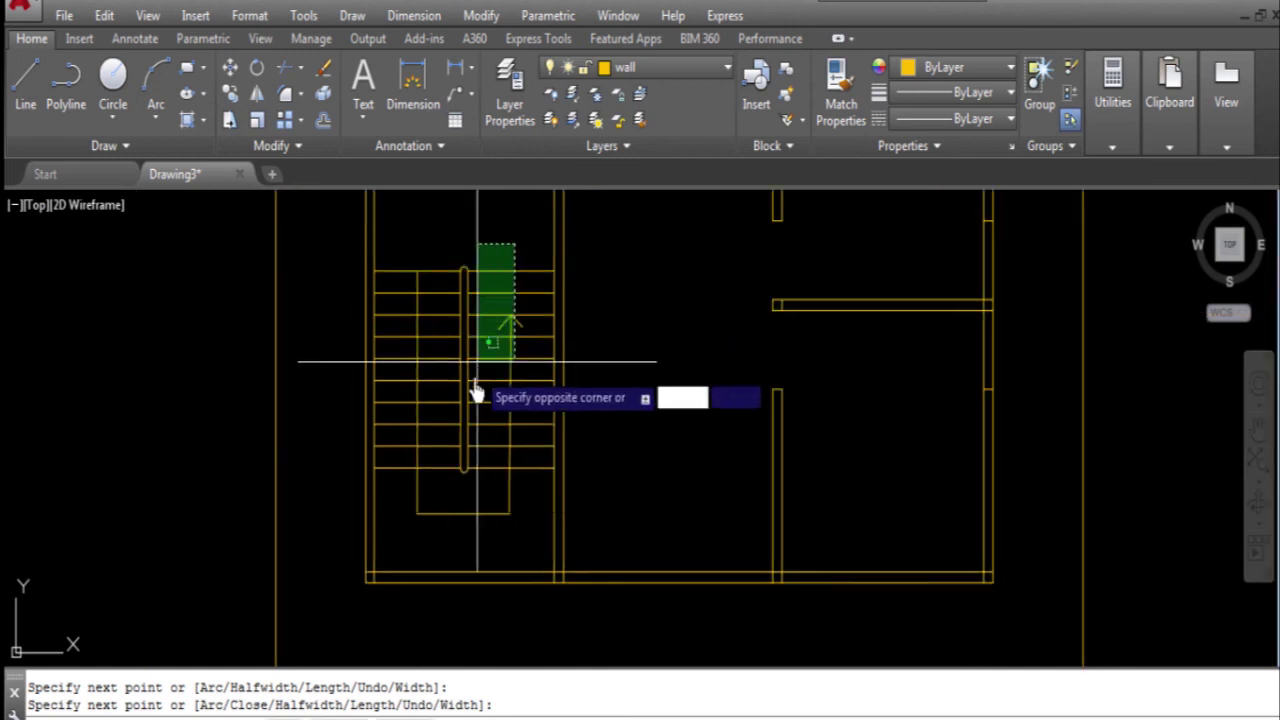
- Put the selected staircase and direction arrow on the 'stair' layer
{"action": "left_click", "coordinate": [414, 522]}
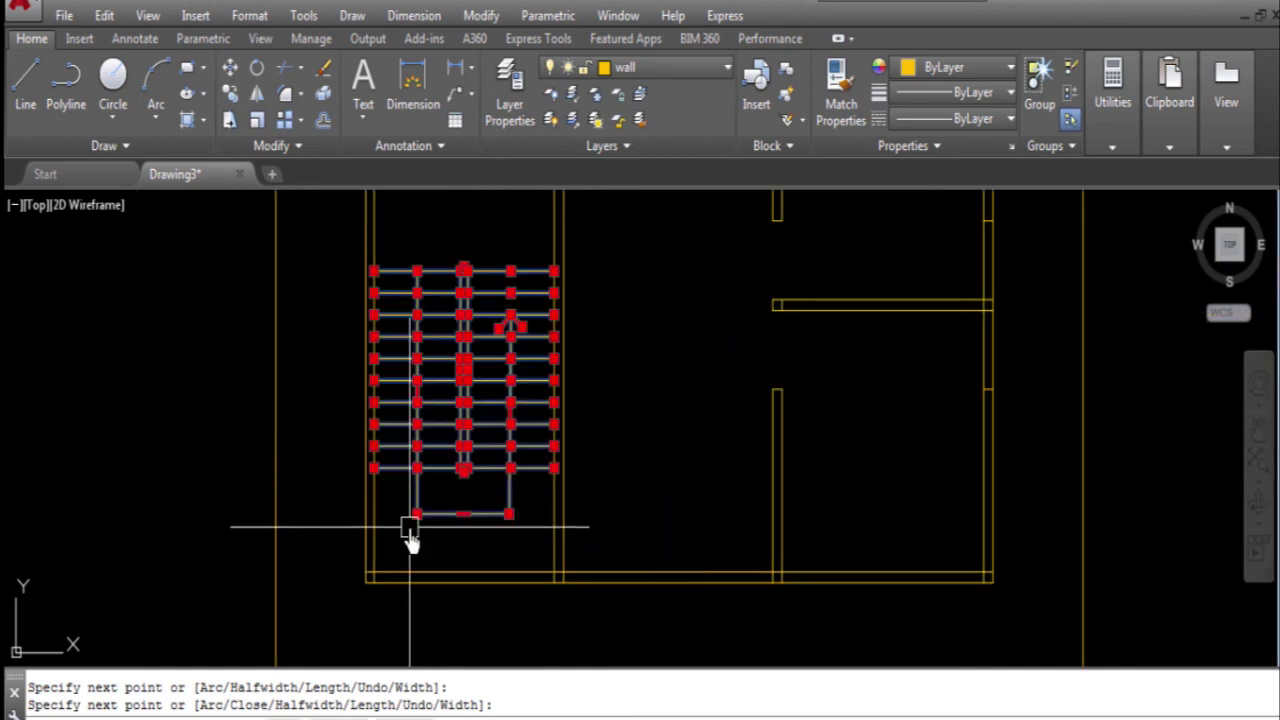
{"action": "left_click", "coordinate": [622, 72]}
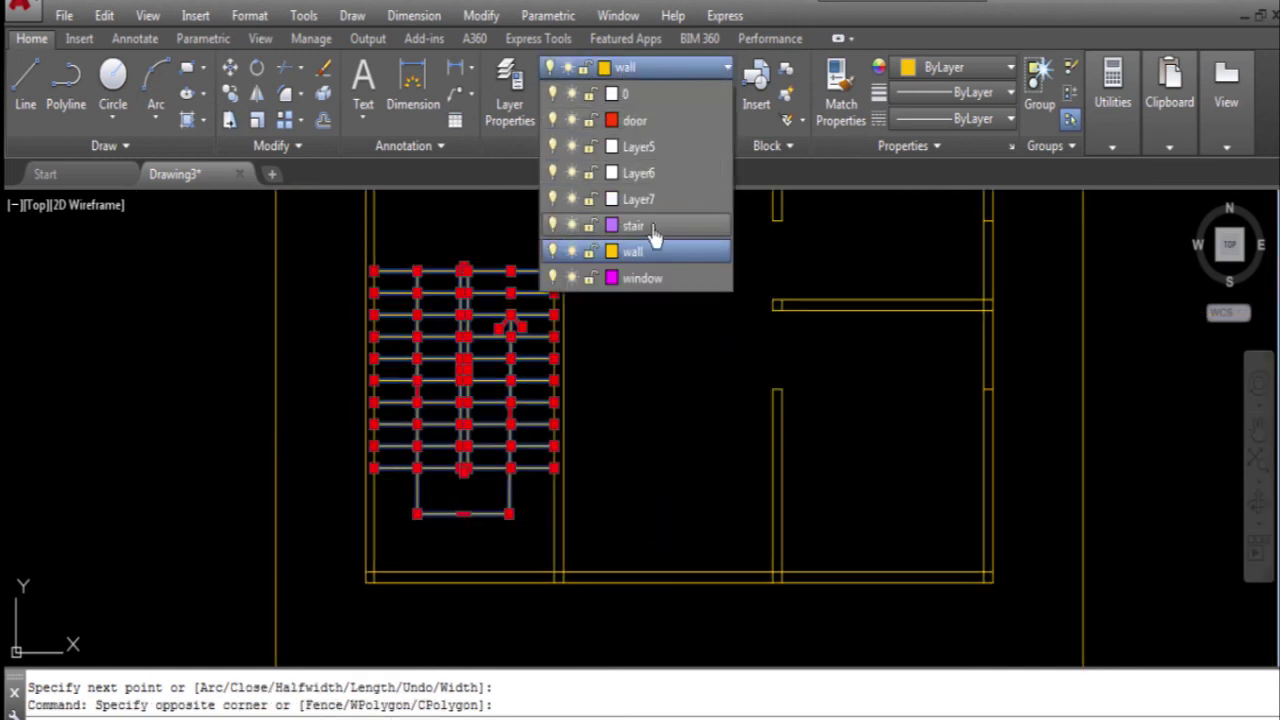
{"action": "left_click", "coordinate": [640, 225]}
{"action": "key", "text": "Escape"}
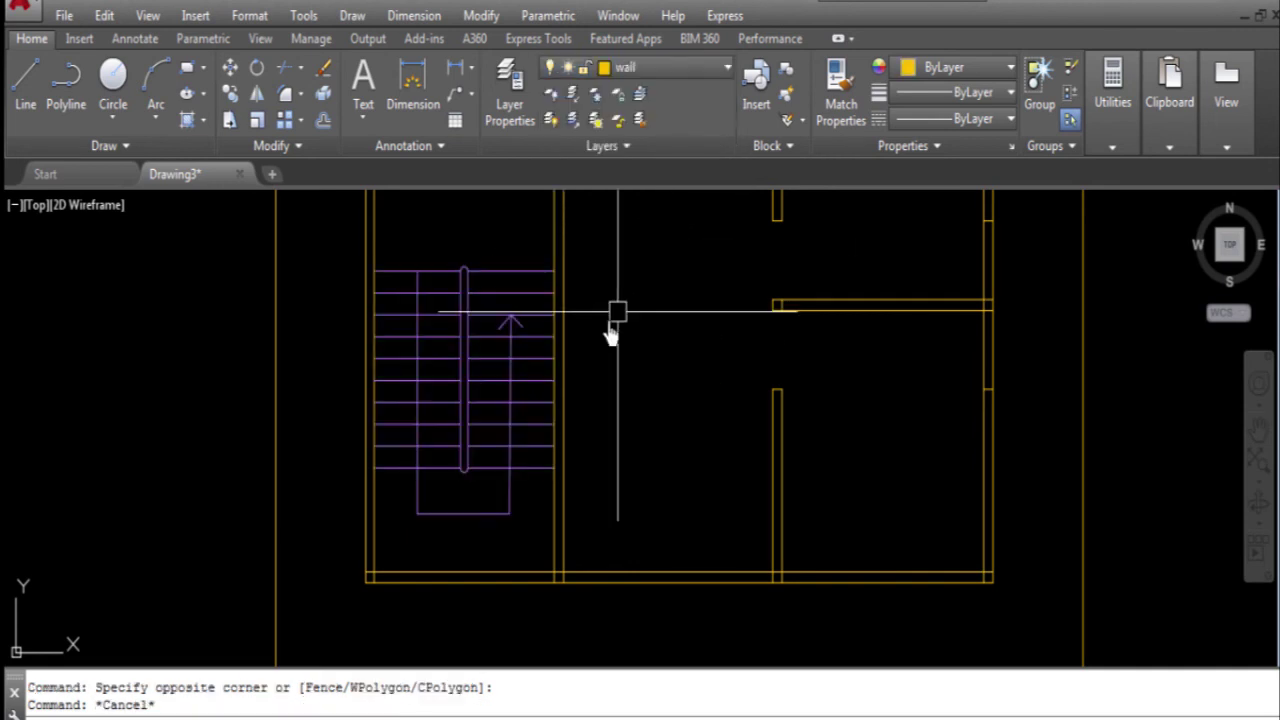
{"action": "scroll", "coordinate": [369, 476], "scroll_direction": "down", "scroll_amount": 4}
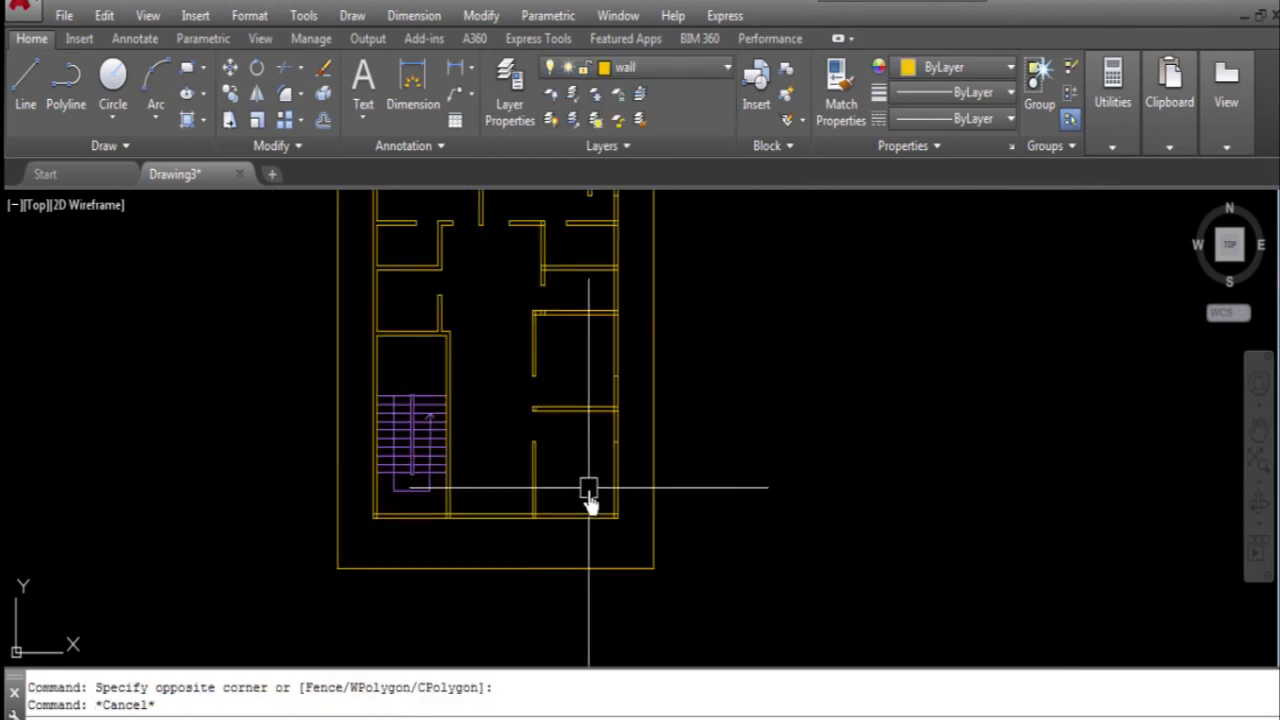
{"action": "scroll", "coordinate": [530, 375], "scroll_direction": "up", "scroll_amount": 5}
{"action": "scroll", "coordinate": [543, 429], "scroll_direction": "up", "scroll_amount": 3}
{"action": "left_click", "coordinate": [537, 372]}
- Erase two lines at a wall corner and trim the top and left wall overshoots at the first junctions
{"action": "left_click", "coordinate": [689, 510]}
{"action": "key", "text": "Delete"}
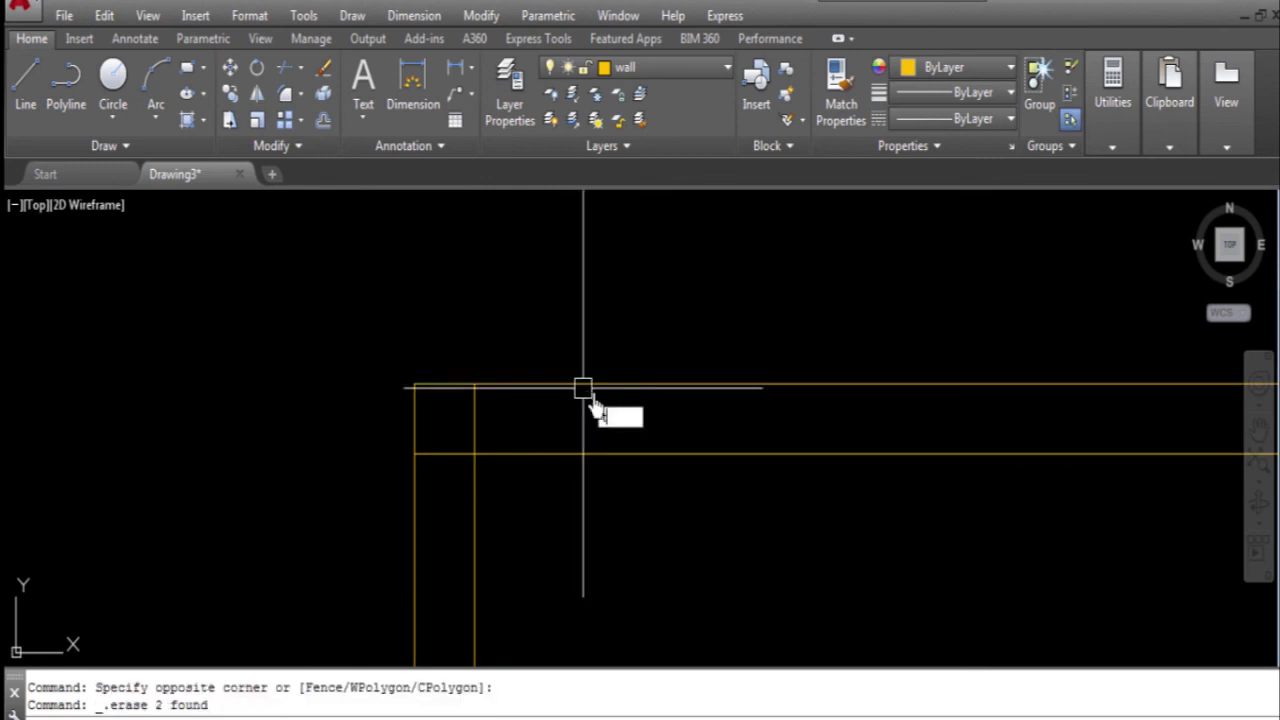
{"action": "type", "text": "tr"}
{"action": "key", "text": "Return"}
{"action": "key", "text": "Return"}
{"action": "left_click", "coordinate": [729, 477]}
{"action": "scroll", "coordinate": [393, 300], "scroll_direction": "down", "scroll_amount": 4}
{"action": "scroll", "coordinate": [393, 300], "scroll_direction": "down", "scroll_amount": 3}
{"action": "scroll", "coordinate": [615, 545], "scroll_direction": "up", "scroll_amount": 3}
{"action": "scroll", "coordinate": [605, 575], "scroll_direction": "up", "scroll_amount": 2}
{"action": "left_click", "coordinate": [645, 486]}
{"action": "left_click", "coordinate": [602, 518]}
{"action": "scroll", "coordinate": [537, 374], "scroll_direction": "down", "scroll_amount": 5}
{"action": "scroll", "coordinate": [497, 605], "scroll_direction": "up", "scroll_amount": 3}
{"action": "scroll", "coordinate": [306, 529], "scroll_direction": "up", "scroll_amount": 2}
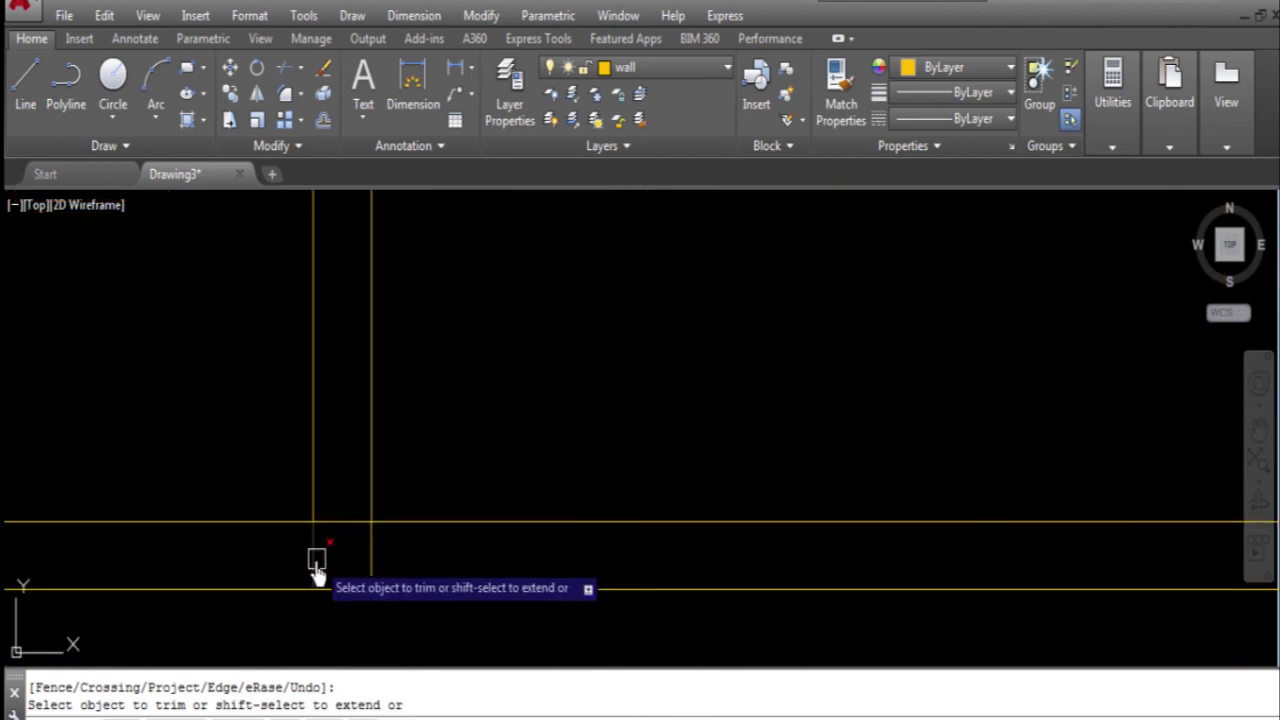
{"action": "left_click", "coordinate": [349, 514]}
{"action": "left_click", "coordinate": [343, 549]}
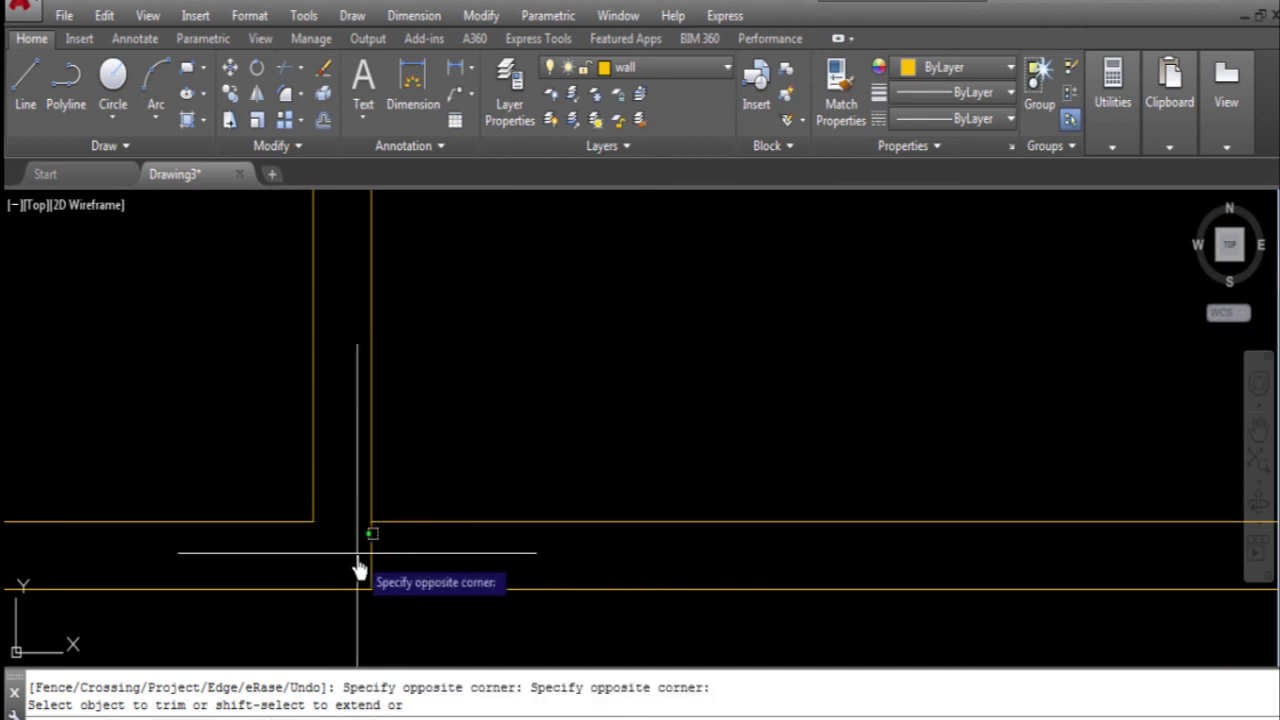
- Trim the wall lines back to the inner wall at the next two corners
{"action": "scroll", "coordinate": [534, 634], "scroll_direction": "down", "scroll_amount": 2}
{"action": "scroll", "coordinate": [640, 571], "scroll_direction": "up", "scroll_amount": 2}
{"action": "scroll", "coordinate": [657, 563], "scroll_direction": "up", "scroll_amount": 2}
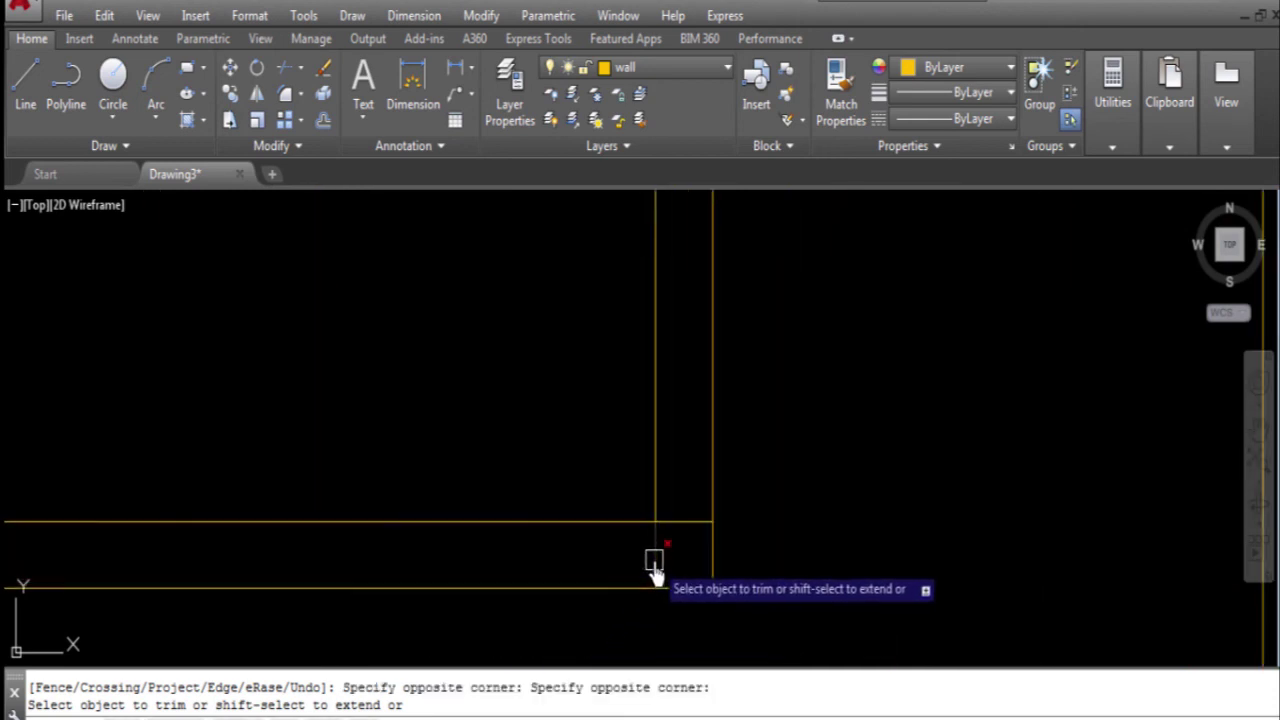
{"action": "scroll", "coordinate": [697, 537], "scroll_direction": "down", "scroll_amount": 2}
{"action": "scroll", "coordinate": [654, 674], "scroll_direction": "down", "scroll_amount": 2}
{"action": "scroll", "coordinate": [634, 523], "scroll_direction": "up", "scroll_amount": 2}
{"action": "scroll", "coordinate": [651, 477], "scroll_direction": "up", "scroll_amount": 2}
{"action": "scroll", "coordinate": [684, 478], "scroll_direction": "up", "scroll_amount": 2}
{"action": "left_click", "coordinate": [714, 455]}
{"action": "left_click", "coordinate": [716, 517]}
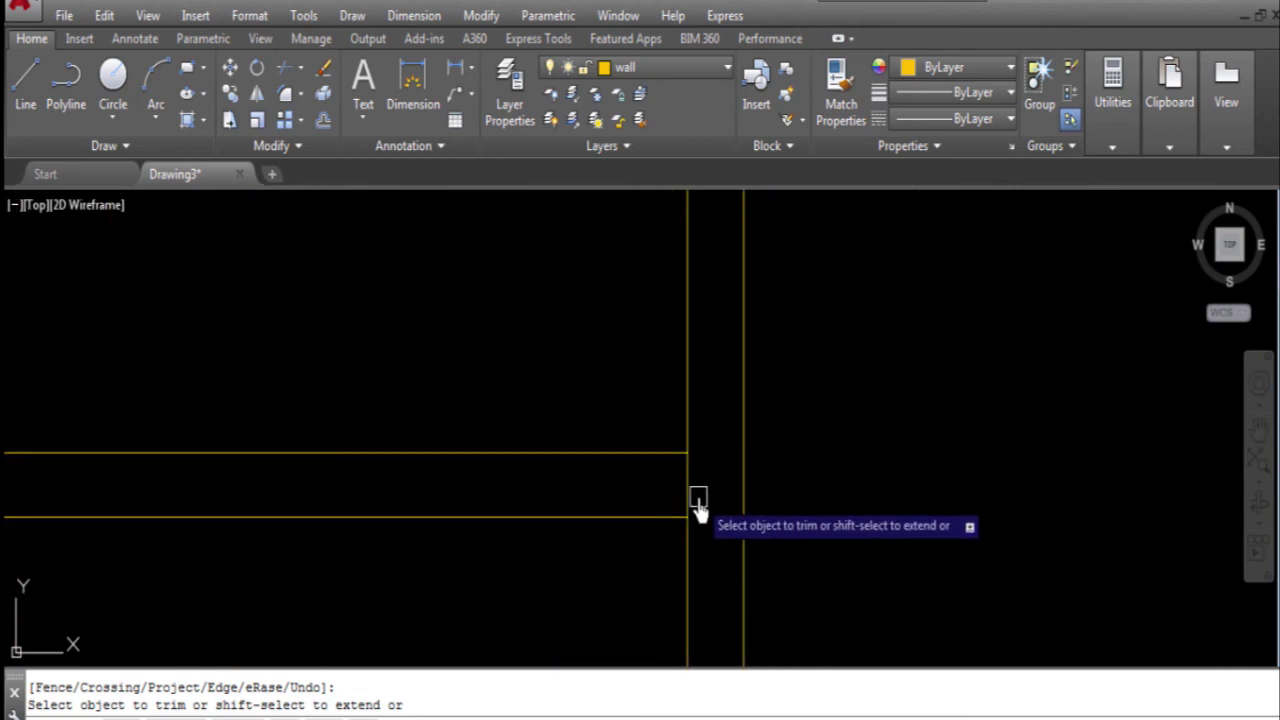
{"action": "scroll", "coordinate": [684, 510], "scroll_direction": "down", "scroll_amount": 2}
{"action": "scroll", "coordinate": [631, 543], "scroll_direction": "up", "scroll_amount": 2}
{"action": "scroll", "coordinate": [637, 443], "scroll_direction": "up", "scroll_amount": 1}
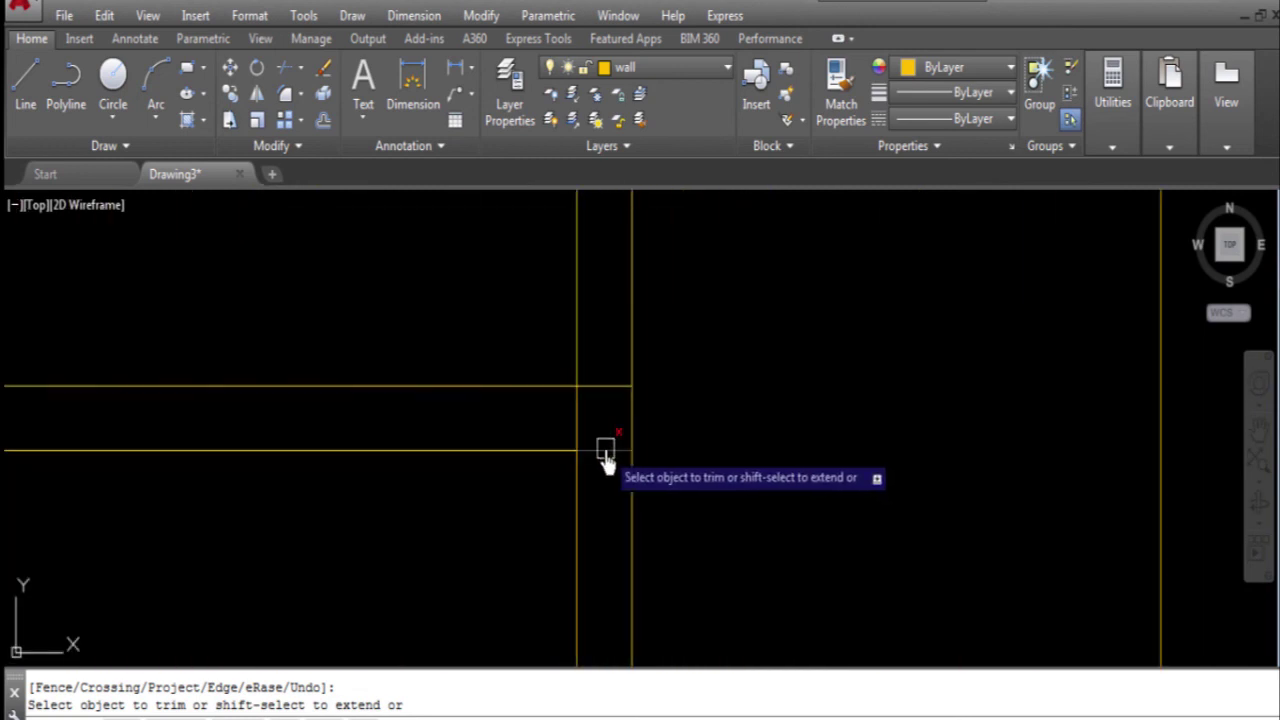
{"action": "scroll", "coordinate": [623, 380], "scroll_direction": "down", "scroll_amount": 2}
{"action": "scroll", "coordinate": [709, 449], "scroll_direction": "up", "scroll_amount": 2}
{"action": "scroll", "coordinate": [486, 434], "scroll_direction": "up", "scroll_amount": 1}
{"action": "left_click", "coordinate": [429, 337]}
{"action": "left_click", "coordinate": [477, 392]}
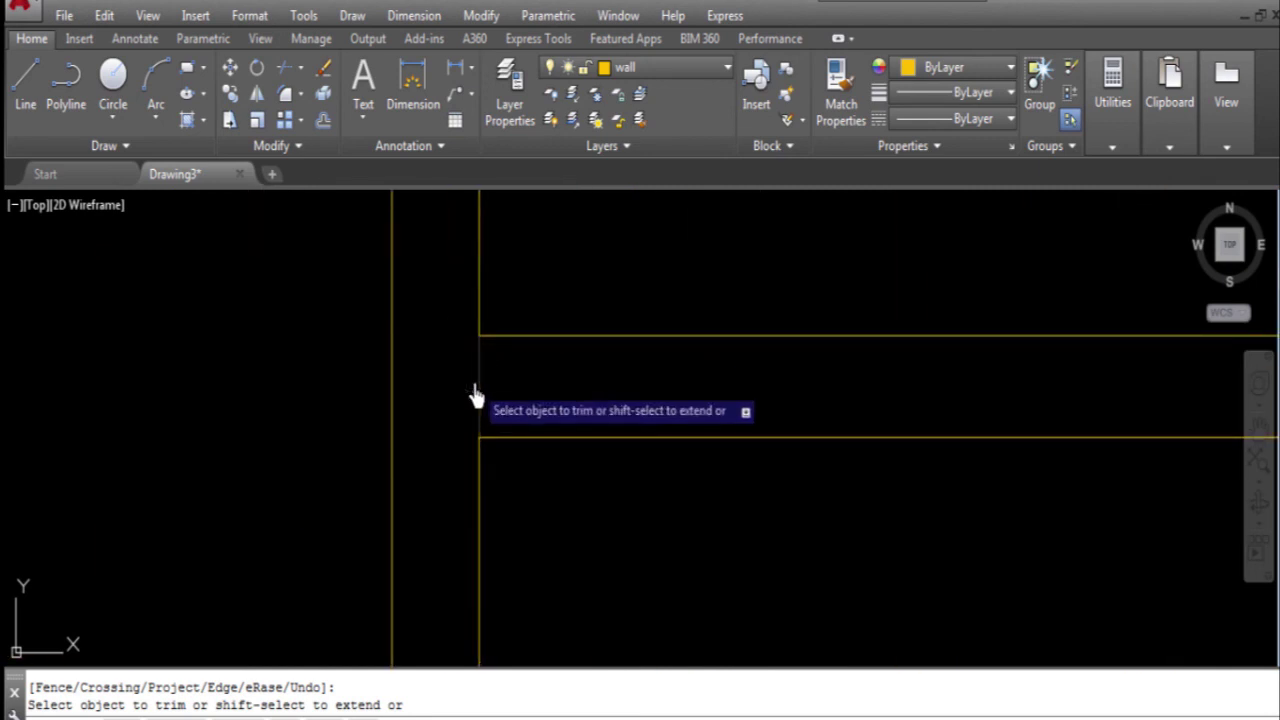
- Trim the lower wall segment and remaining overlapping line ends at the last junctions
{"action": "scroll", "coordinate": [495, 480], "scroll_direction": "down", "scroll_amount": 3}
{"action": "scroll", "coordinate": [505, 410], "scroll_direction": "up", "scroll_amount": 3}
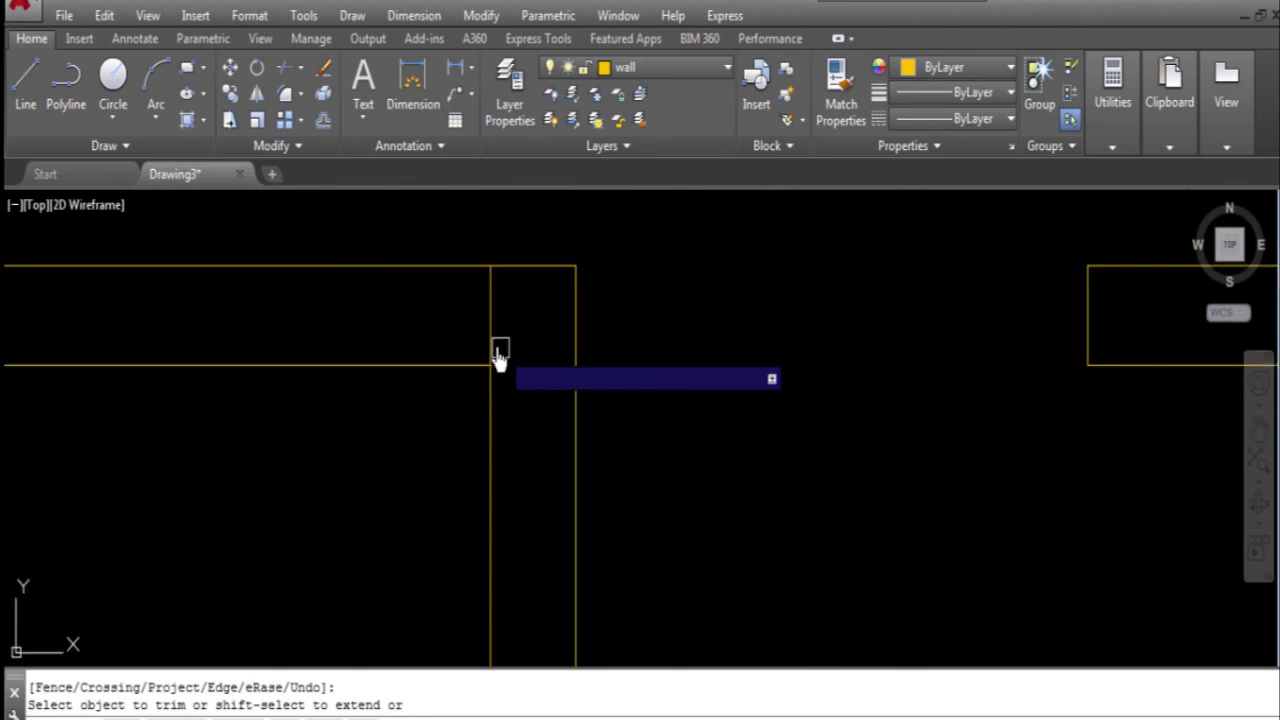
{"action": "scroll", "coordinate": [460, 380], "scroll_direction": "down", "scroll_amount": 1}
{"action": "scroll", "coordinate": [757, 451], "scroll_direction": "down", "scroll_amount": 1}
{"action": "scroll", "coordinate": [623, 434], "scroll_direction": "up", "scroll_amount": 2}
{"action": "scroll", "coordinate": [707, 447], "scroll_direction": "up", "scroll_amount": 2}
{"action": "left_click", "coordinate": [800, 510]}
{"action": "scroll", "coordinate": [804, 380], "scroll_direction": "down", "scroll_amount": 2}
{"action": "scroll", "coordinate": [574, 611], "scroll_direction": "up", "scroll_amount": 1}
{"action": "scroll", "coordinate": [563, 343], "scroll_direction": "up", "scroll_amount": 2}
{"action": "scroll", "coordinate": [557, 365], "scroll_direction": "up", "scroll_amount": 1}
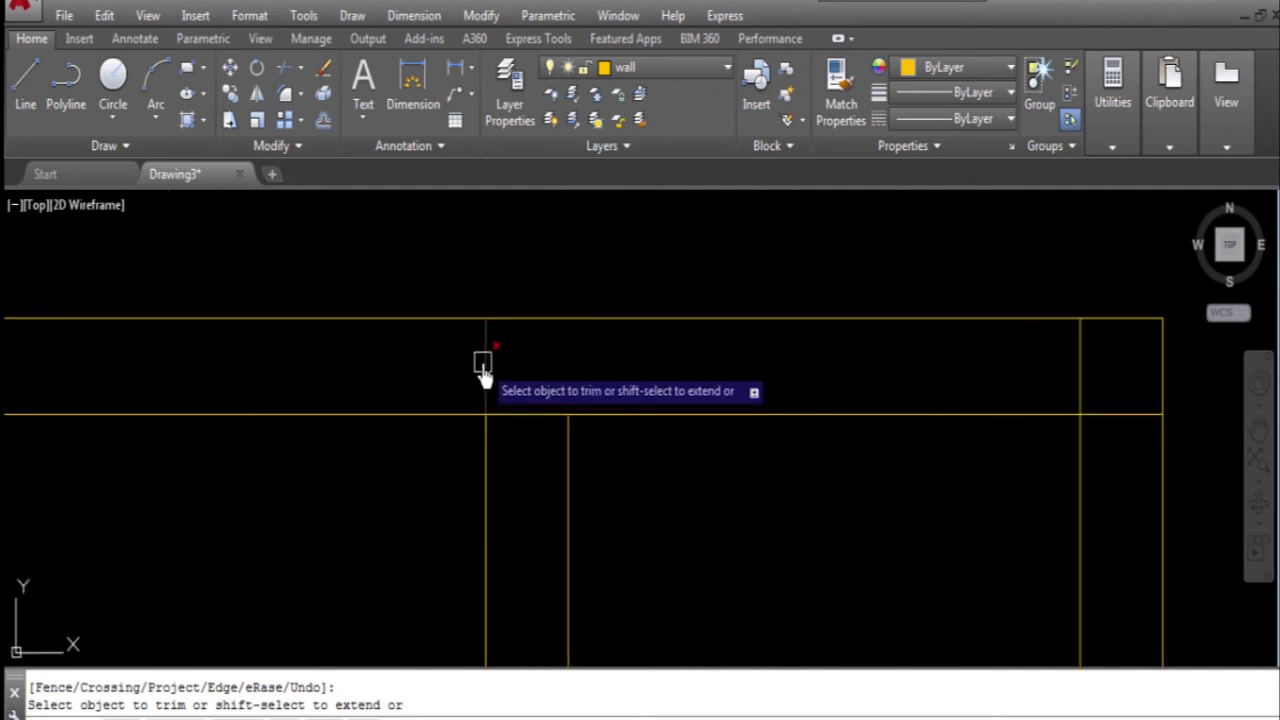
{"action": "left_click_drag", "start_coordinate": [537, 431], "coordinate": [517, 406]}
{"action": "scroll", "coordinate": [575, 425], "scroll_direction": "down", "scroll_amount": 3}
{"action": "scroll", "coordinate": [575, 425], "scroll_direction": "up", "scroll_amount": 2}
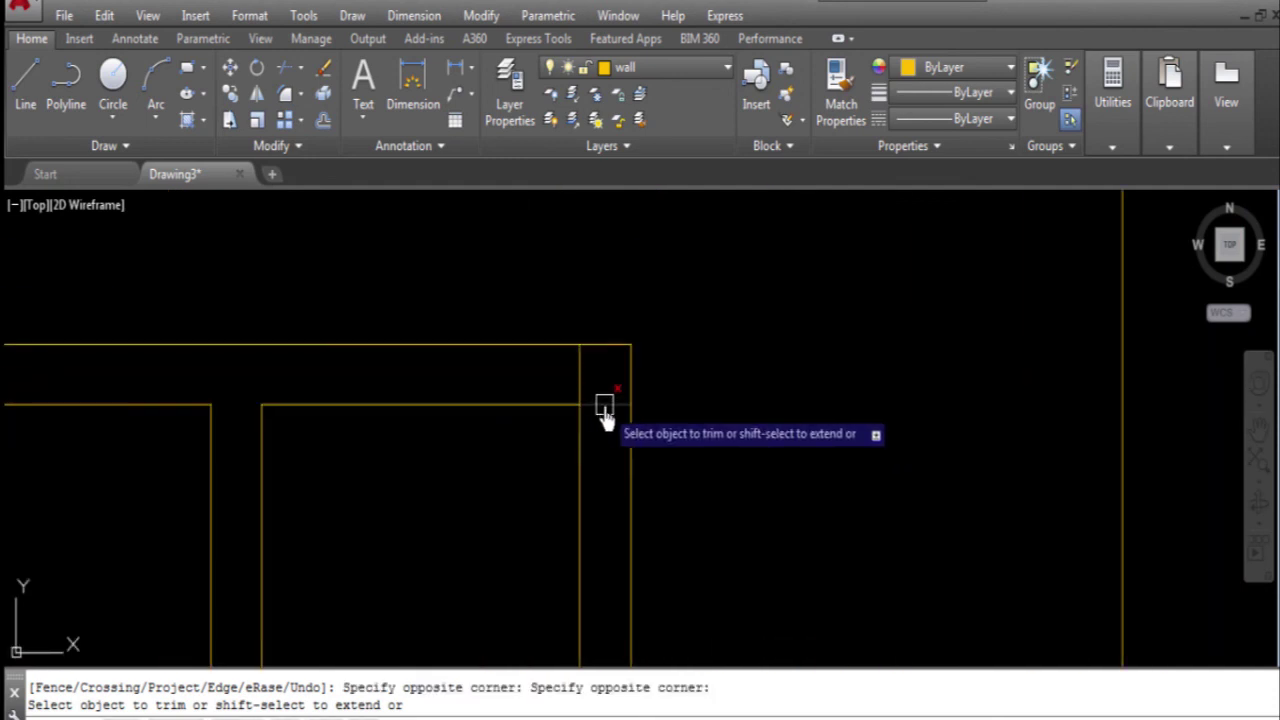
{"action": "left_click", "coordinate": [617, 420]}
{"action": "scroll", "coordinate": [630, 310], "scroll_direction": "down", "scroll_amount": 1}
{"action": "scroll", "coordinate": [660, 340], "scroll_direction": "down", "scroll_amount": 3}
{"action": "scroll", "coordinate": [670, 400], "scroll_direction": "up", "scroll_amount": 2}
{"action": "scroll", "coordinate": [672, 416], "scroll_direction": "up", "scroll_amount": 1}
{"action": "scroll", "coordinate": [698, 384], "scroll_direction": "down", "scroll_amount": 4}
{"action": "scroll", "coordinate": [586, 571], "scroll_direction": "down", "scroll_amount": 1}
{"action": "scroll", "coordinate": [586, 363], "scroll_direction": "up", "scroll_amount": 1}
{"action": "scroll", "coordinate": [694, 357], "scroll_direction": "up", "scroll_amount": 2}
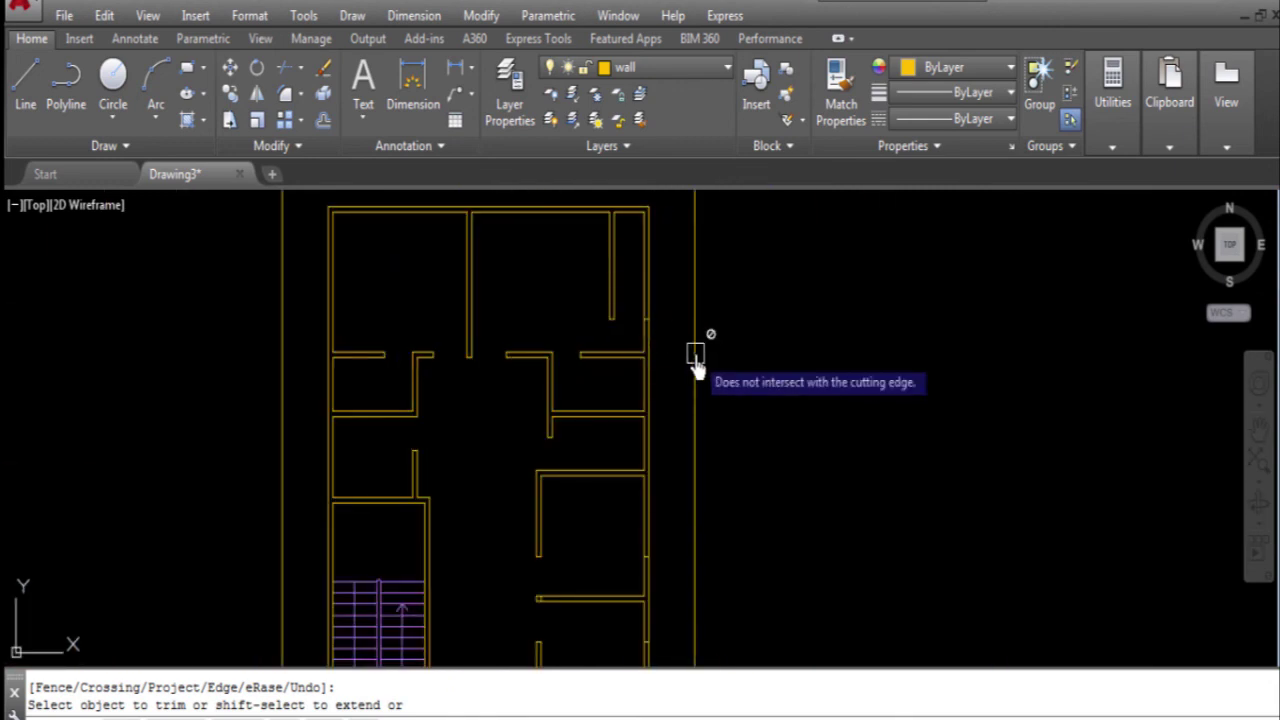
{"action": "scroll", "coordinate": [623, 332], "scroll_direction": "up", "scroll_amount": 2}
{"action": "left_click", "coordinate": [632, 314]}
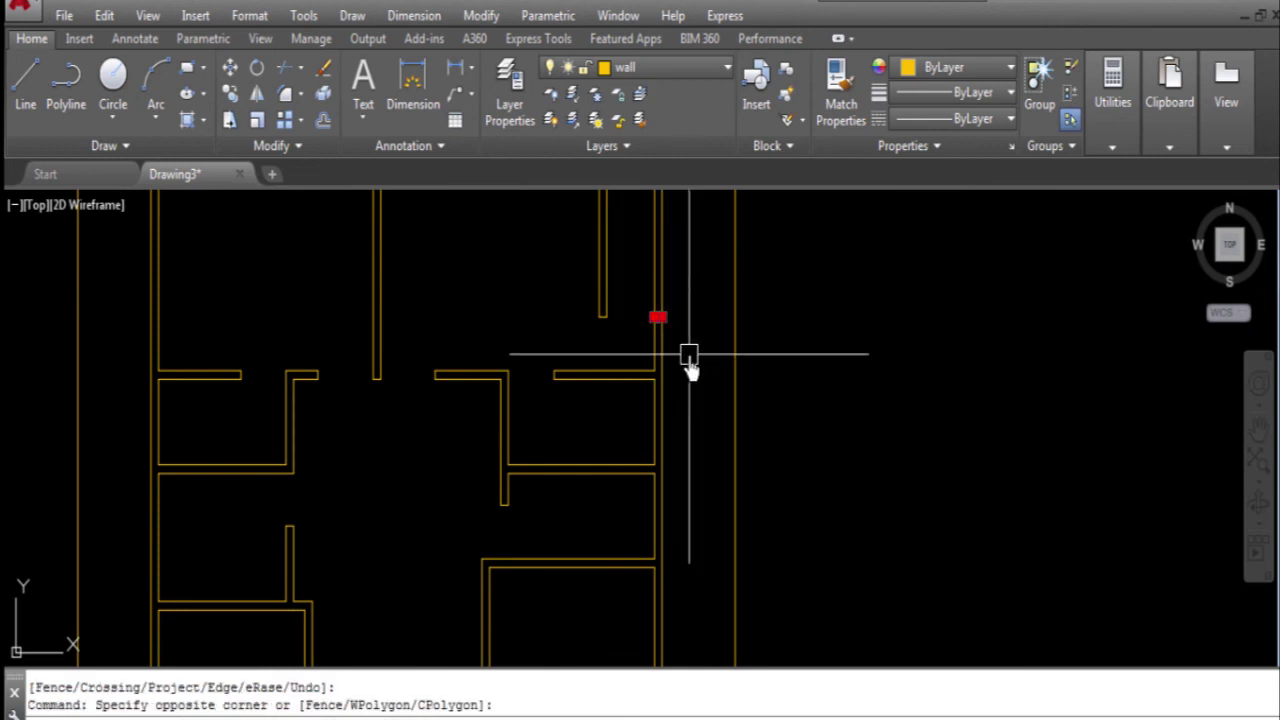
- Erase the stray leftover line at the upper-right wall junction
{"action": "left_click", "coordinate": [690, 355]}
{"action": "key", "text": "Delete"}
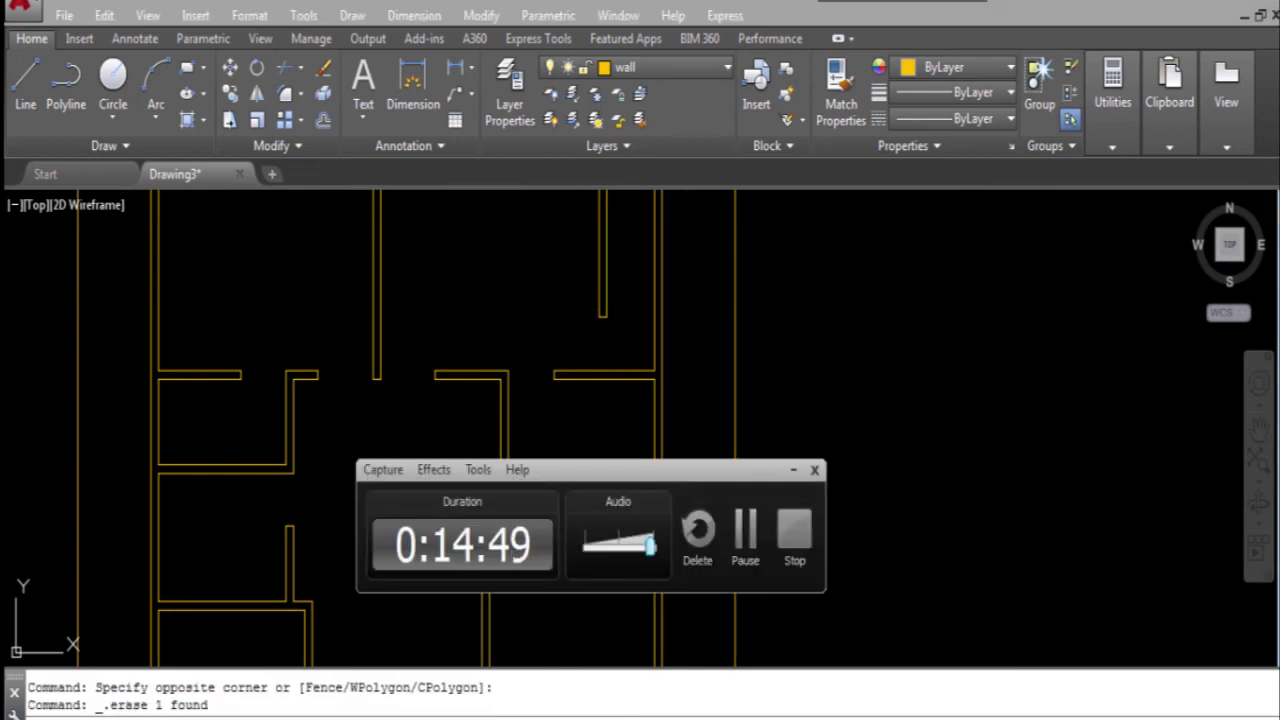
{"action": "left_click", "coordinate": [791, 470]}
{"action": "scroll", "coordinate": [608, 372], "scroll_direction": "down", "scroll_amount": 3}
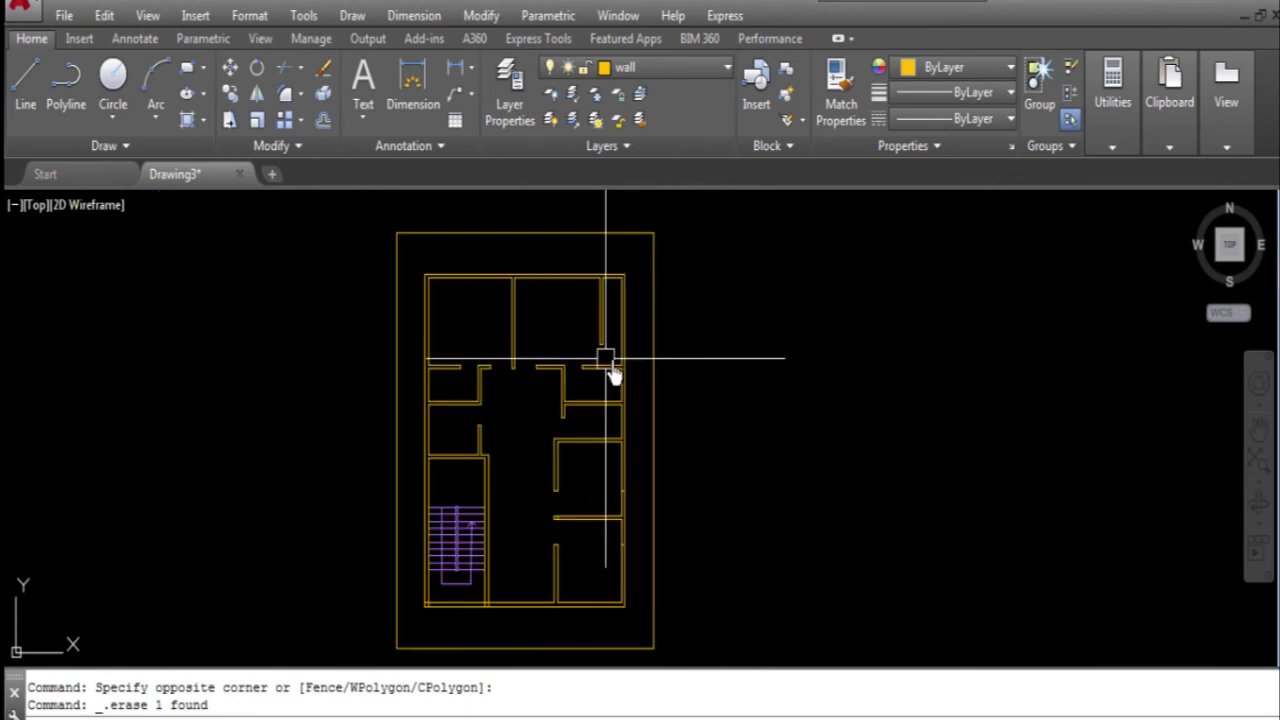
{"action": "scroll", "coordinate": [459, 538], "scroll_direction": "up", "scroll_amount": 3}
{"action": "scroll", "coordinate": [466, 500], "scroll_direction": "up", "scroll_amount": 3}
{"action": "scroll", "coordinate": [557, 563], "scroll_direction": "up", "scroll_amount": 3}
- Select the vertical wall line, then zoom out to view the whole floor plan
{"action": "left_click", "coordinate": [555, 366]}
{"action": "left_click", "coordinate": [620, 478]}
{"action": "scroll", "coordinate": [568, 497], "scroll_direction": "down", "scroll_amount": 5}
{"action": "scroll", "coordinate": [491, 443], "scroll_direction": "up", "scroll_amount": 2}
{"action": "scroll", "coordinate": [820, 543], "scroll_direction": "down", "scroll_amount": 3}
{"action": "scroll", "coordinate": [743, 449], "scroll_direction": "down", "scroll_amount": 1}
{"action": "scroll", "coordinate": [760, 491], "scroll_direction": "down", "scroll_amount": 3}
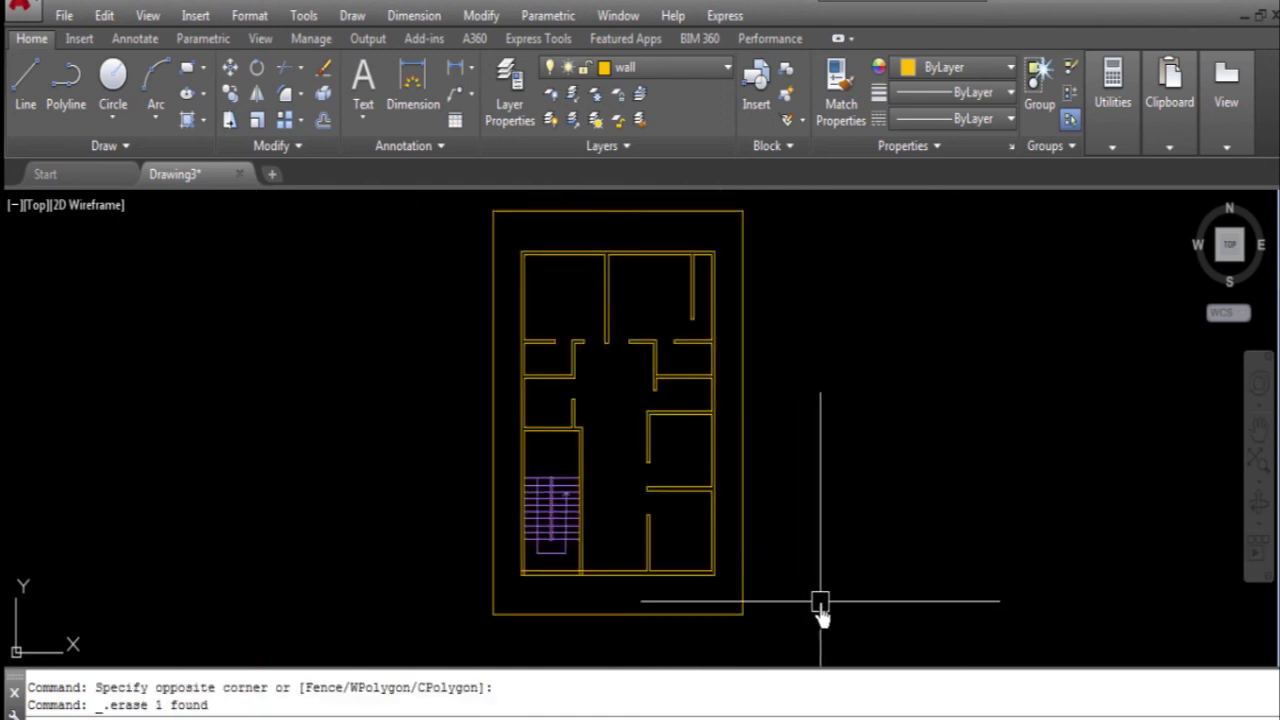
{"action": "scroll", "coordinate": [717, 498], "scroll_direction": "up", "scroll_amount": 2}
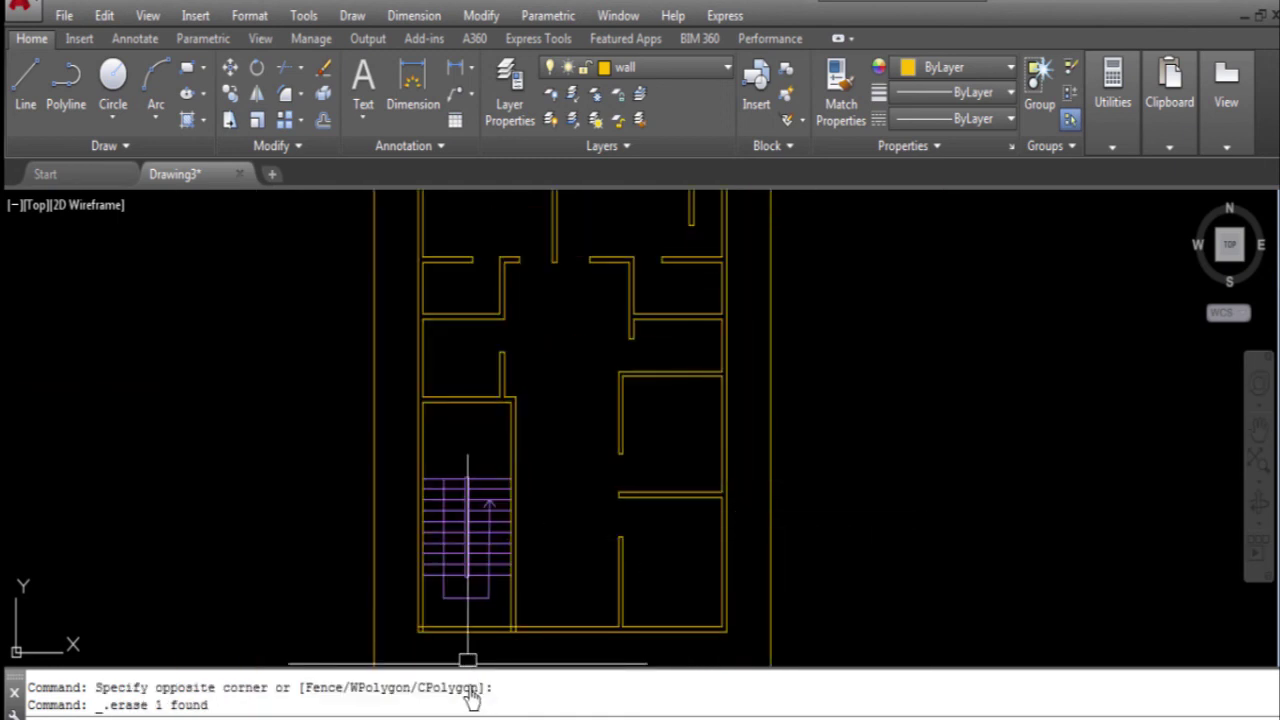
{"action": "type", "text": "tr"}
{"action": "key", "text": "Return"}
{"action": "key", "text": "Return"}
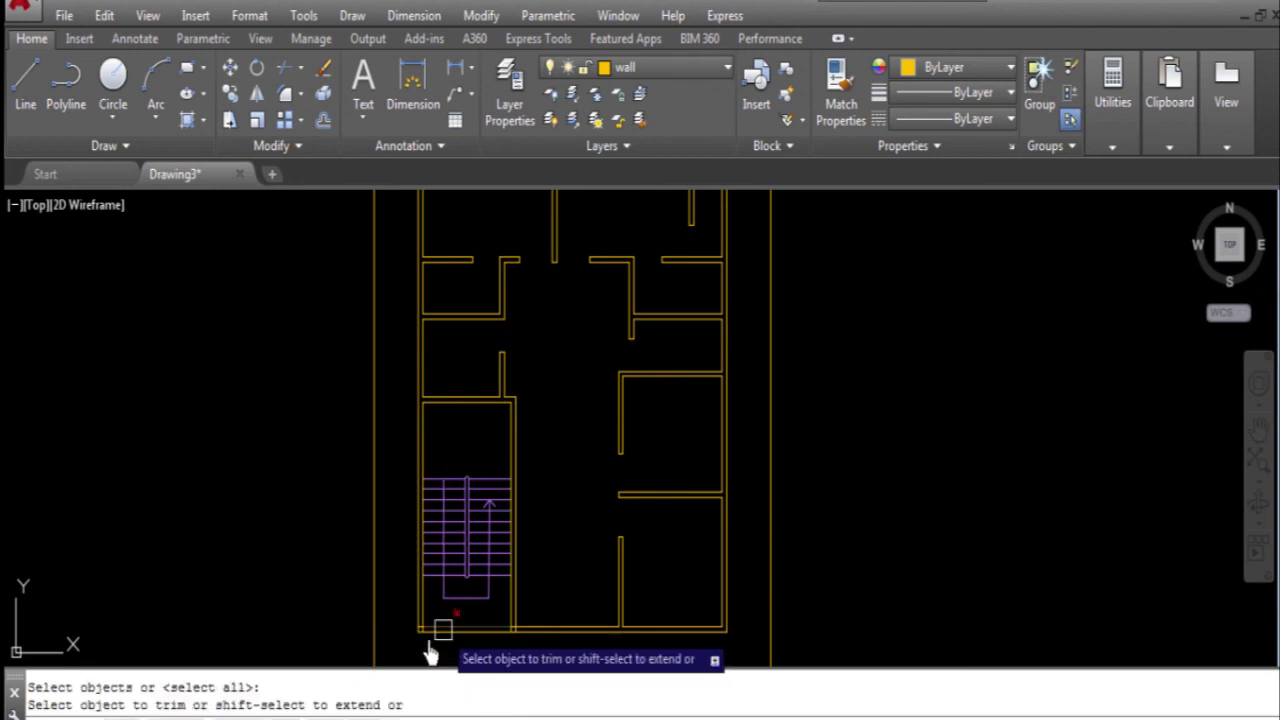
- Crossing-trim the overshooting wall lines at the corner beside the staircase
{"action": "scroll", "coordinate": [437, 630], "scroll_direction": "up", "scroll_amount": 3}
{"action": "scroll", "coordinate": [415, 608], "scroll_direction": "up", "scroll_amount": 5}
{"action": "left_click_drag", "start_coordinate": [268, 555], "coordinate": [323, 650]}
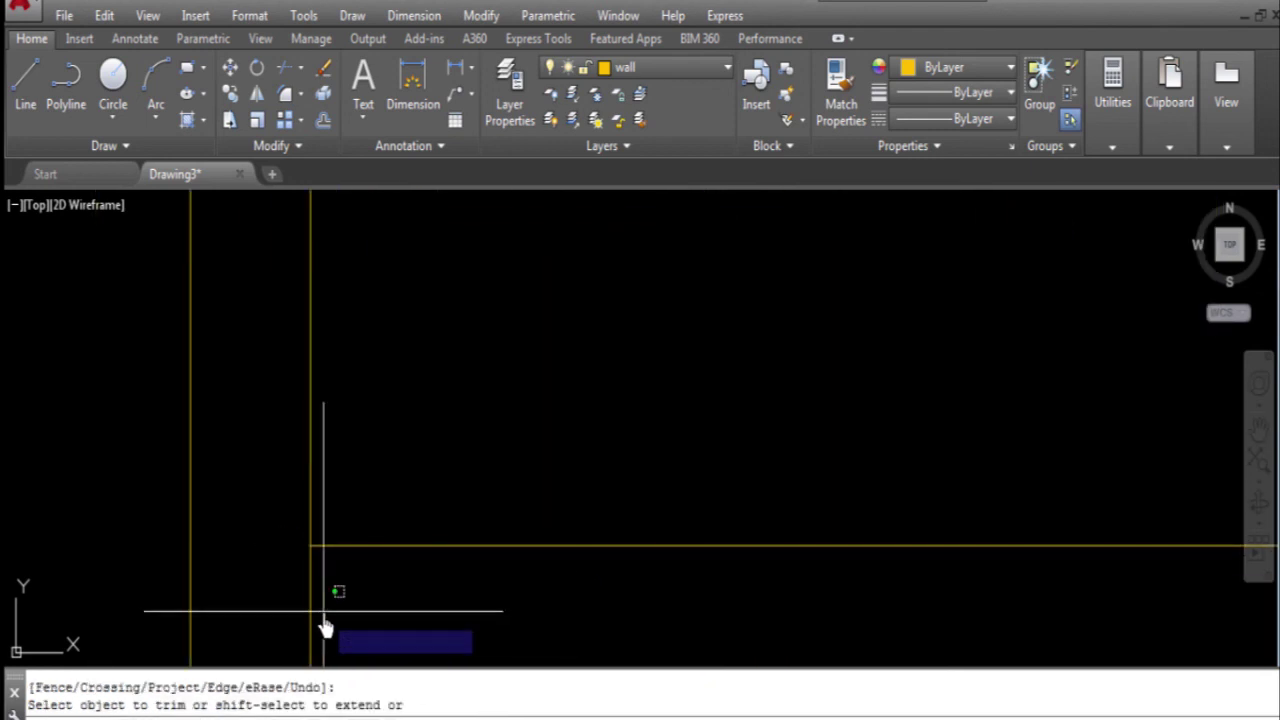
{"action": "scroll", "coordinate": [266, 594], "scroll_direction": "down", "scroll_amount": 3}
{"action": "scroll", "coordinate": [594, 537], "scroll_direction": "up", "scroll_amount": 4}
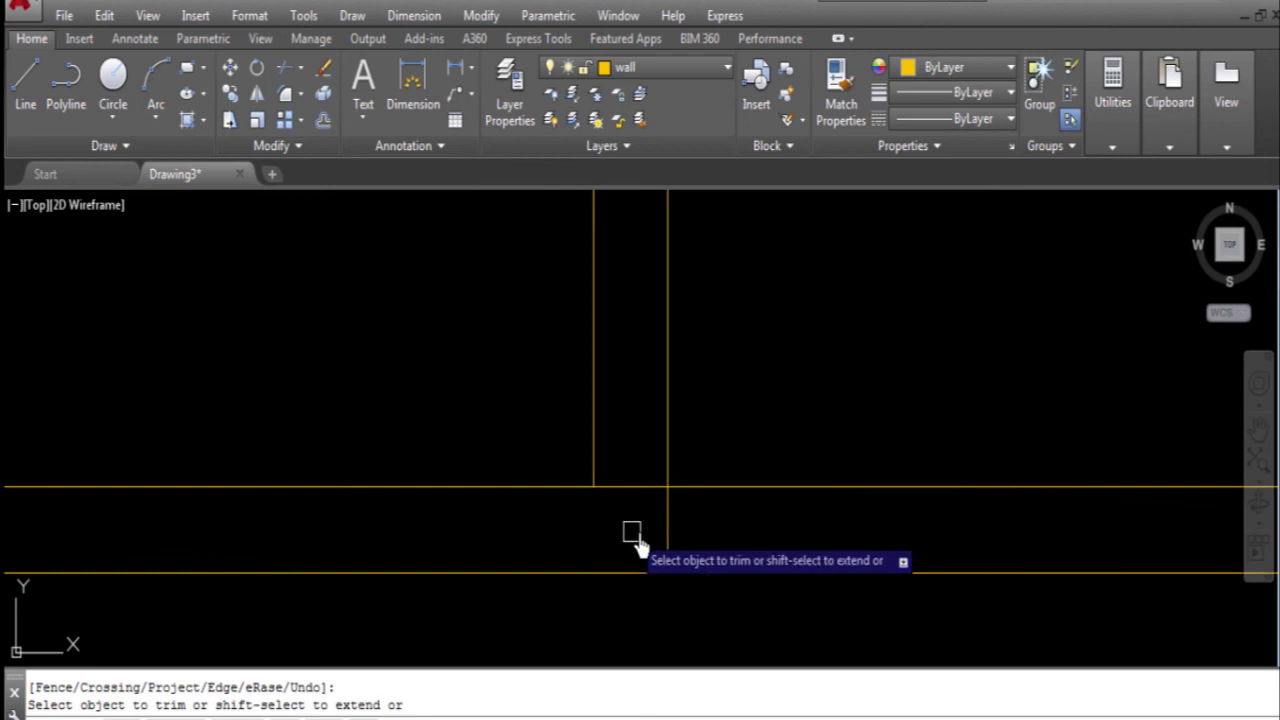
{"action": "scroll", "coordinate": [554, 590], "scroll_direction": "down", "scroll_amount": 4}
{"action": "scroll", "coordinate": [554, 590], "scroll_direction": "down", "scroll_amount": 5}
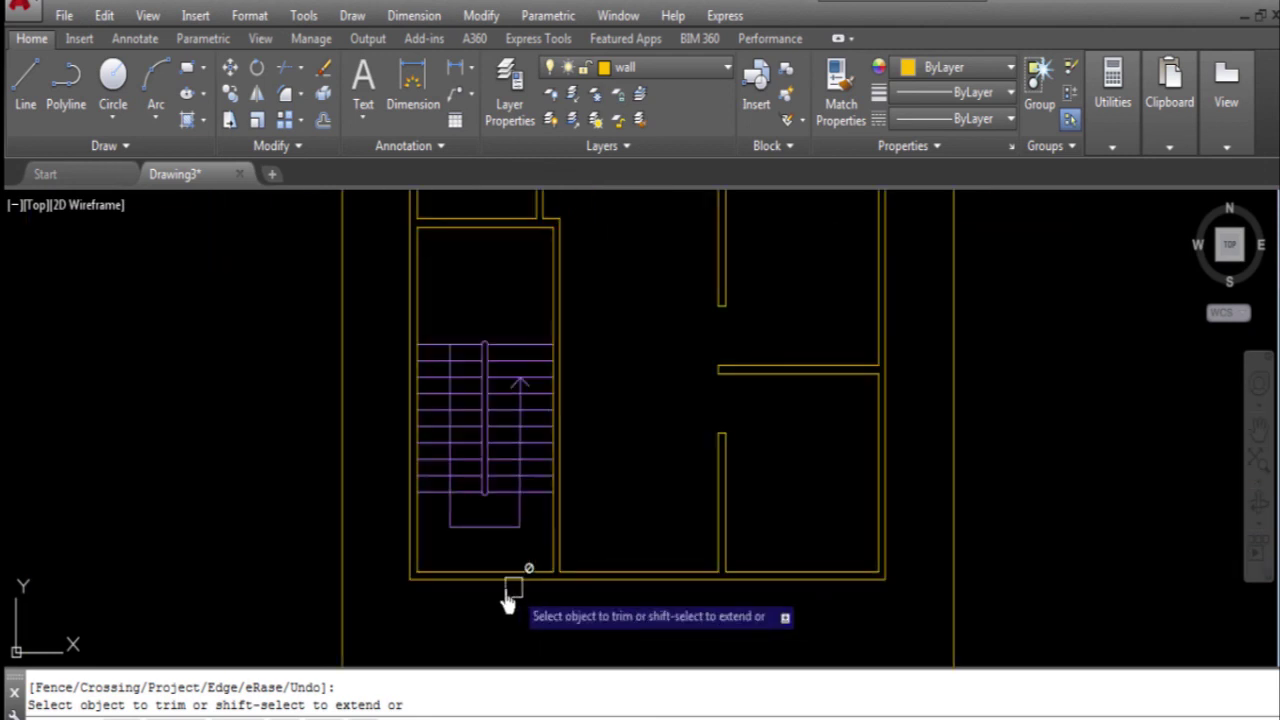
{"action": "scroll", "coordinate": [595, 510], "scroll_direction": "down", "scroll_amount": 1}
{"action": "scroll", "coordinate": [607, 397], "scroll_direction": "up", "scroll_amount": 2}
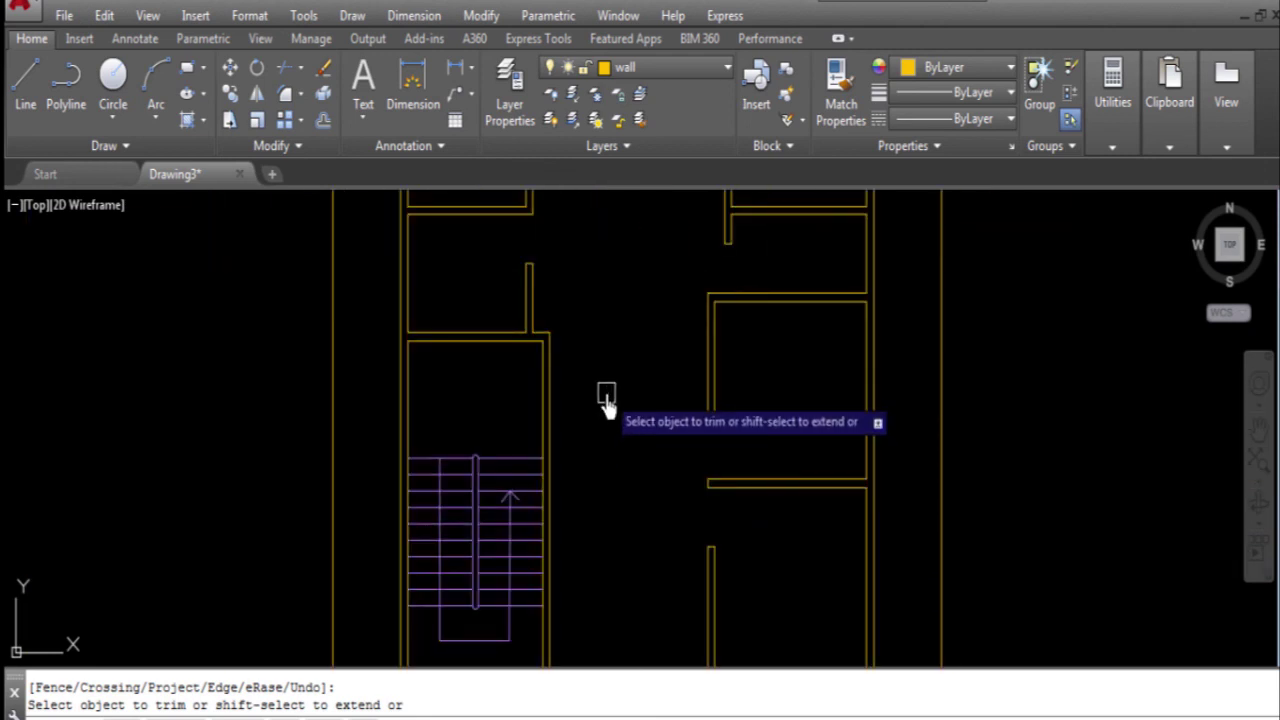
{"action": "key", "text": "Escape"}
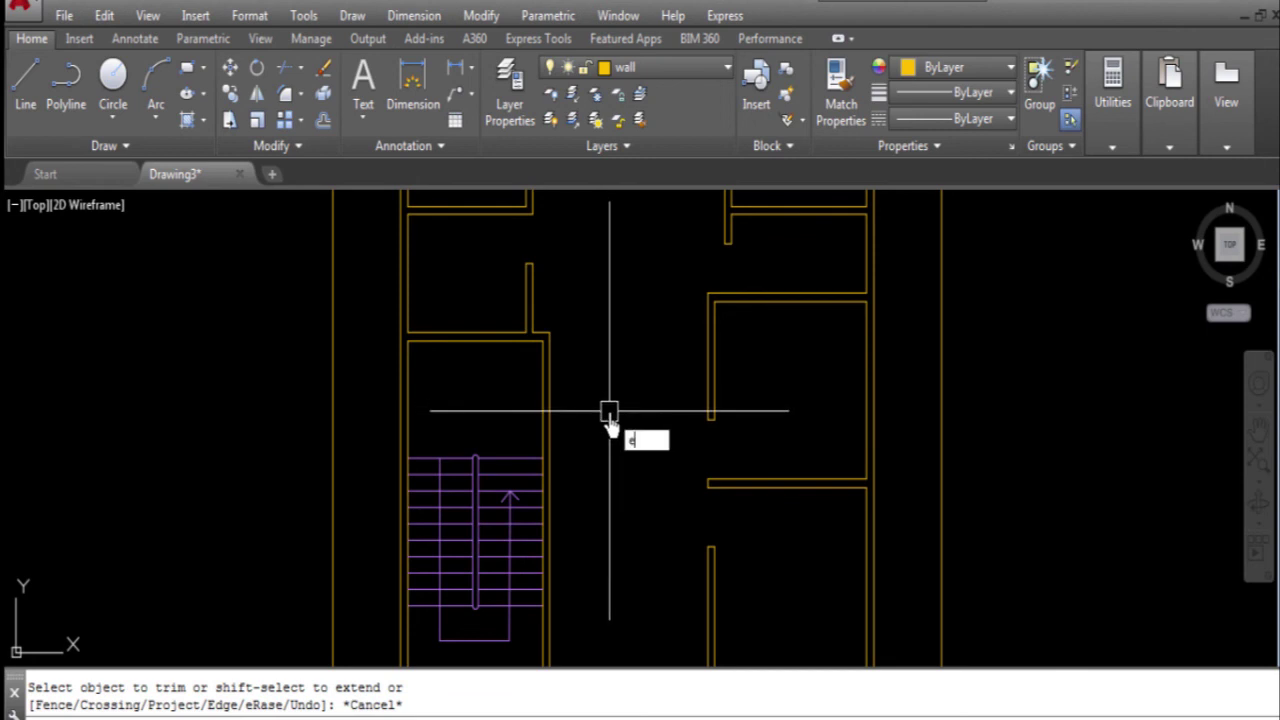
- Start EXTEND with all objects as boundaries for the stairwell's top inner wall line
{"action": "type", "text": "EX"}
{"action": "key", "text": "Return"}
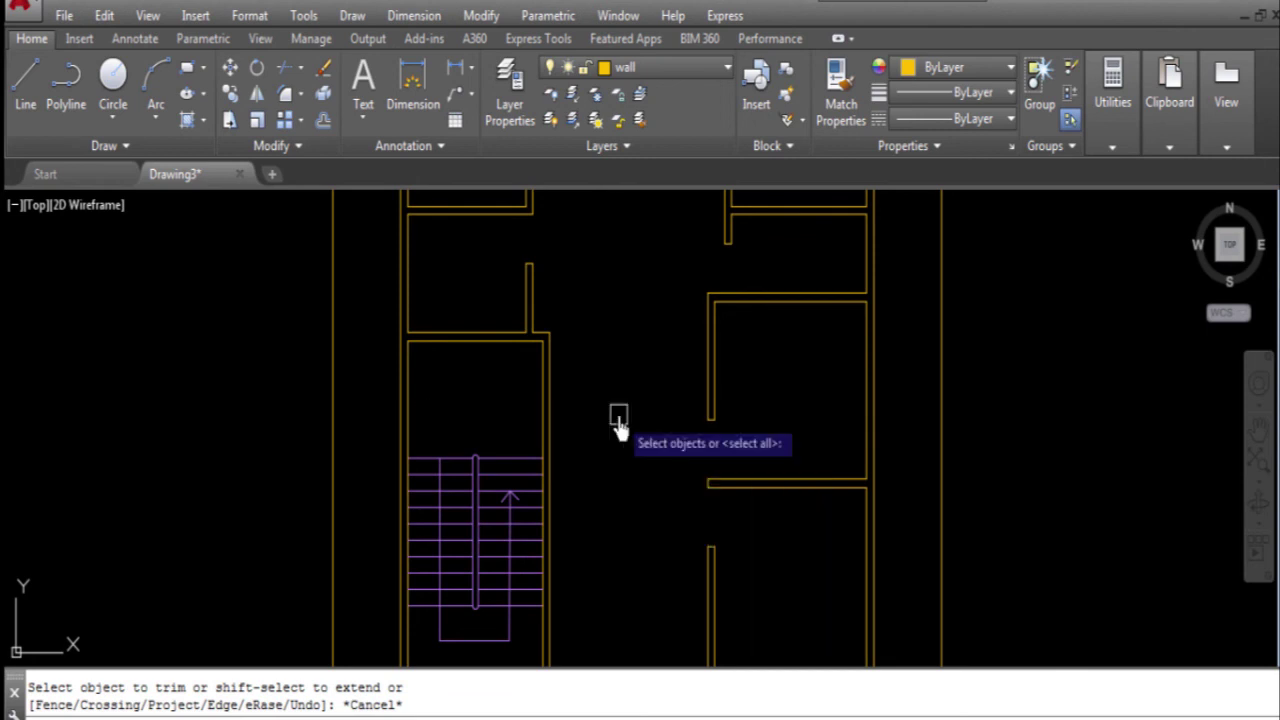
{"action": "key", "text": "Return"}
{"action": "scroll", "coordinate": [519, 355], "scroll_direction": "up", "scroll_amount": 3}
{"action": "scroll", "coordinate": [528, 352], "scroll_direction": "up", "scroll_amount": 2}
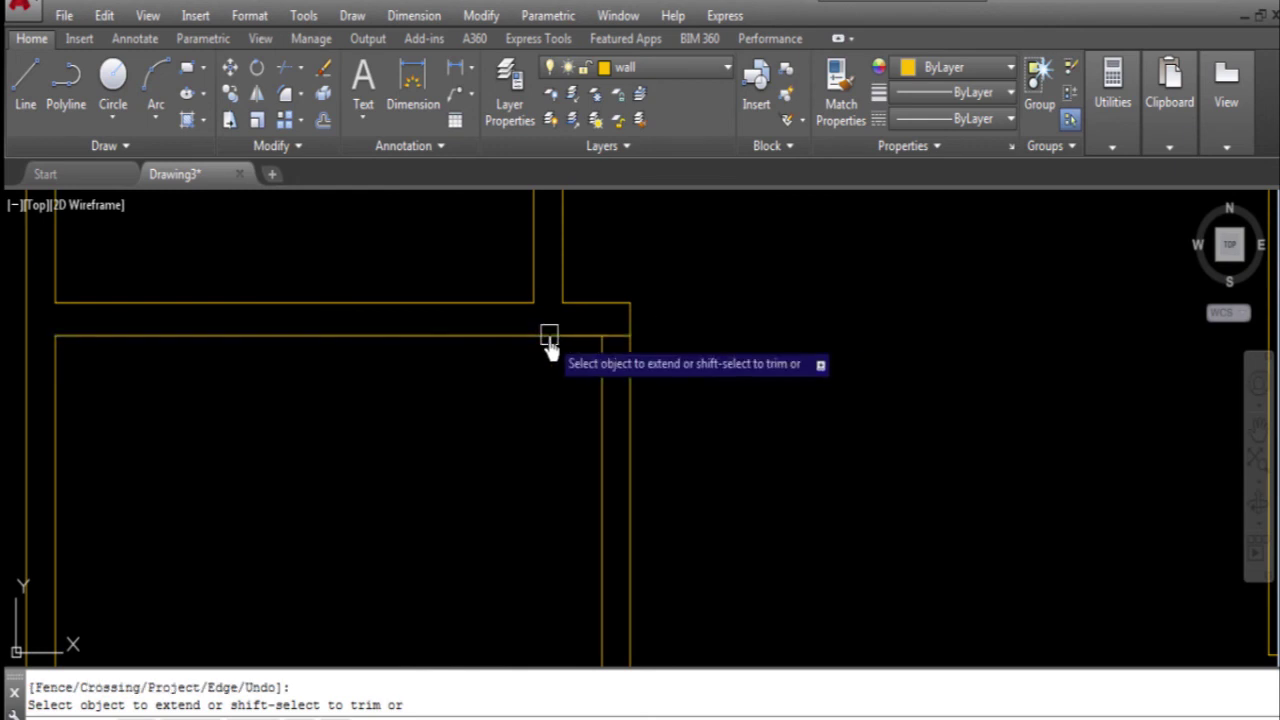
- Offset a wall line 3'6" to create a new wall above the staircase
{"action": "key", "text": "Escape"}
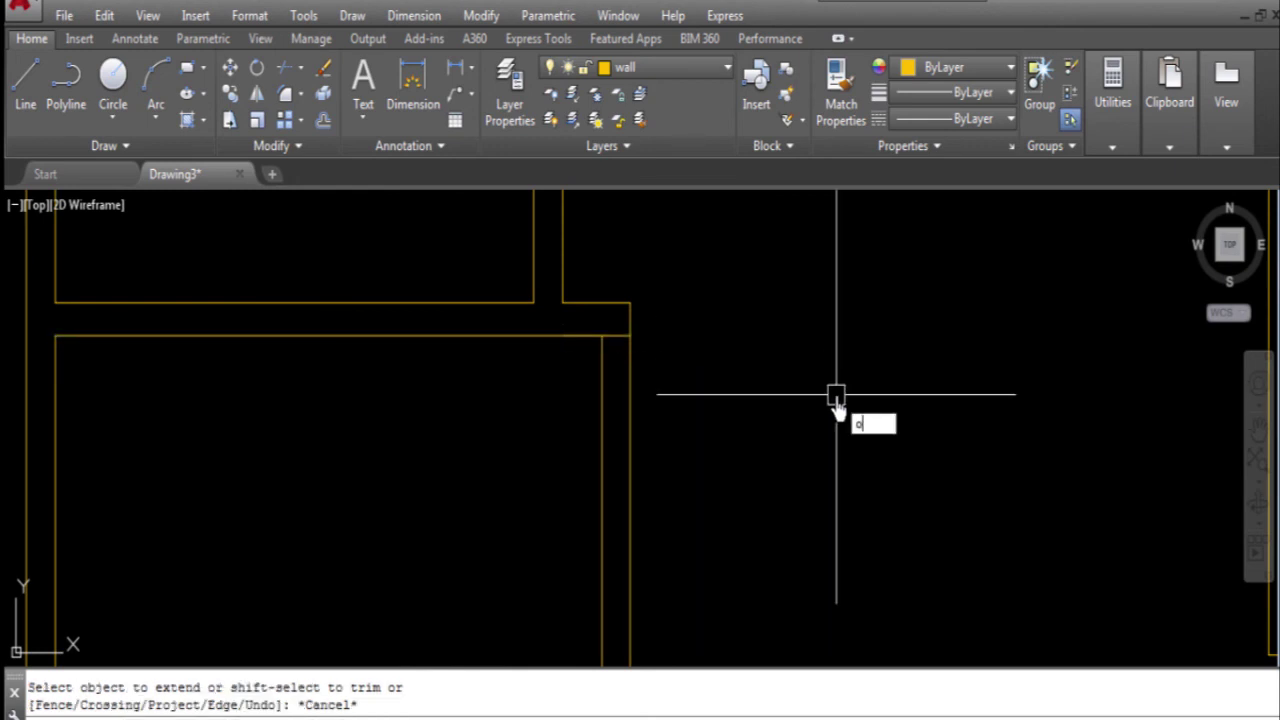
{"action": "key", "text": "Return"}
{"action": "type", "text": "3'6"}
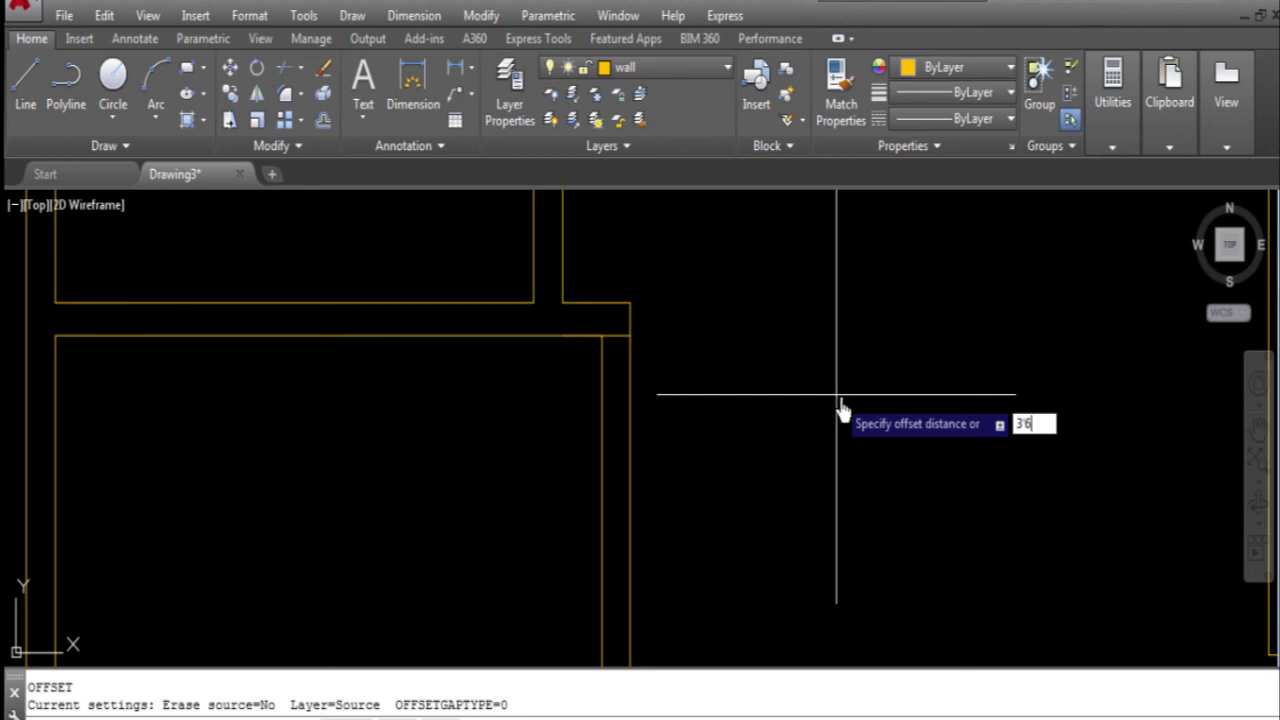
{"action": "key", "text": "Return"}
{"action": "left_click", "coordinate": [630, 366]}
{"action": "left_click", "coordinate": [517, 389]}
{"action": "scroll", "coordinate": [592, 355], "scroll_direction": "down", "scroll_amount": 3}
{"action": "key", "text": "Escape"}
{"action": "key", "text": "Escape"}
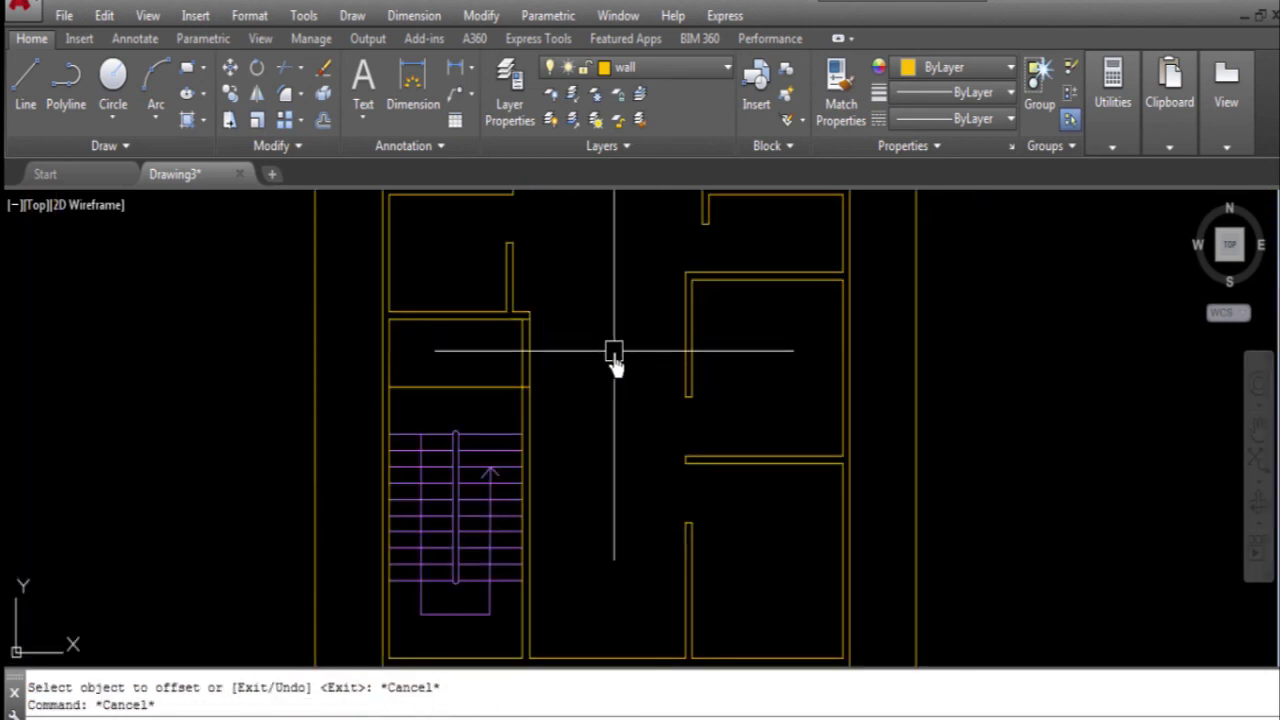
{"action": "type", "text": "tr"}
- Trim the wall lines crossing the new wall and recentre the floor plan
{"action": "key", "text": "Return"}
{"action": "key", "text": "Return"}
{"action": "left_click", "coordinate": [500, 368]}
{"action": "left_click", "coordinate": [486, 391]}
{"action": "scroll", "coordinate": [440, 418], "scroll_direction": "down", "scroll_amount": 2}
{"action": "scroll", "coordinate": [440, 418], "scroll_direction": "down", "scroll_amount": 2}
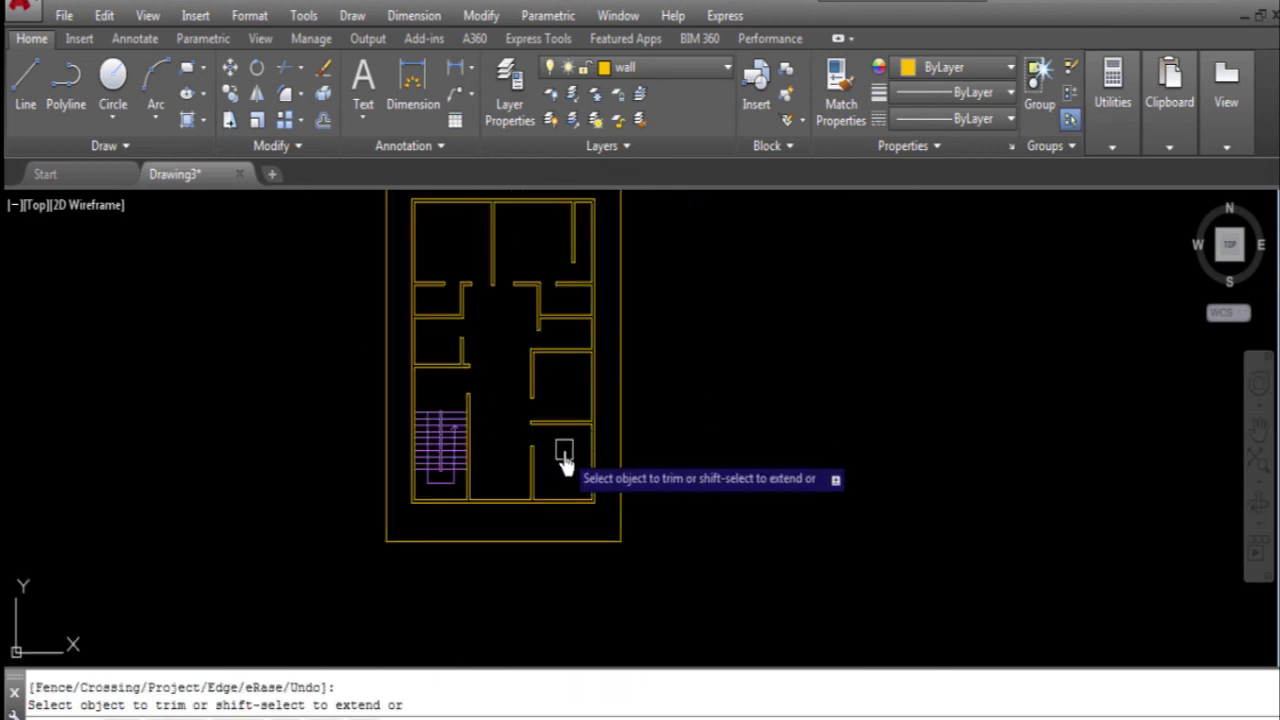
{"action": "key", "text": "Escape"}
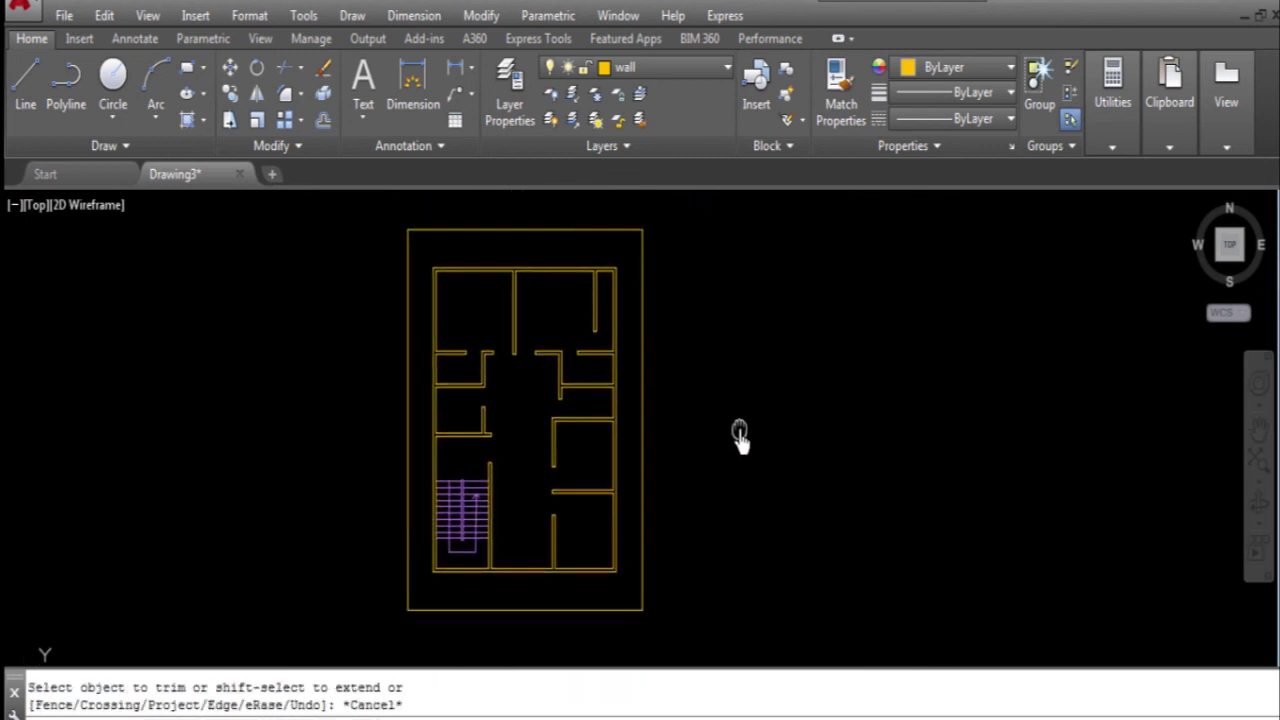
{"action": "scroll", "coordinate": [561, 283], "scroll_direction": "up", "scroll_amount": 2}
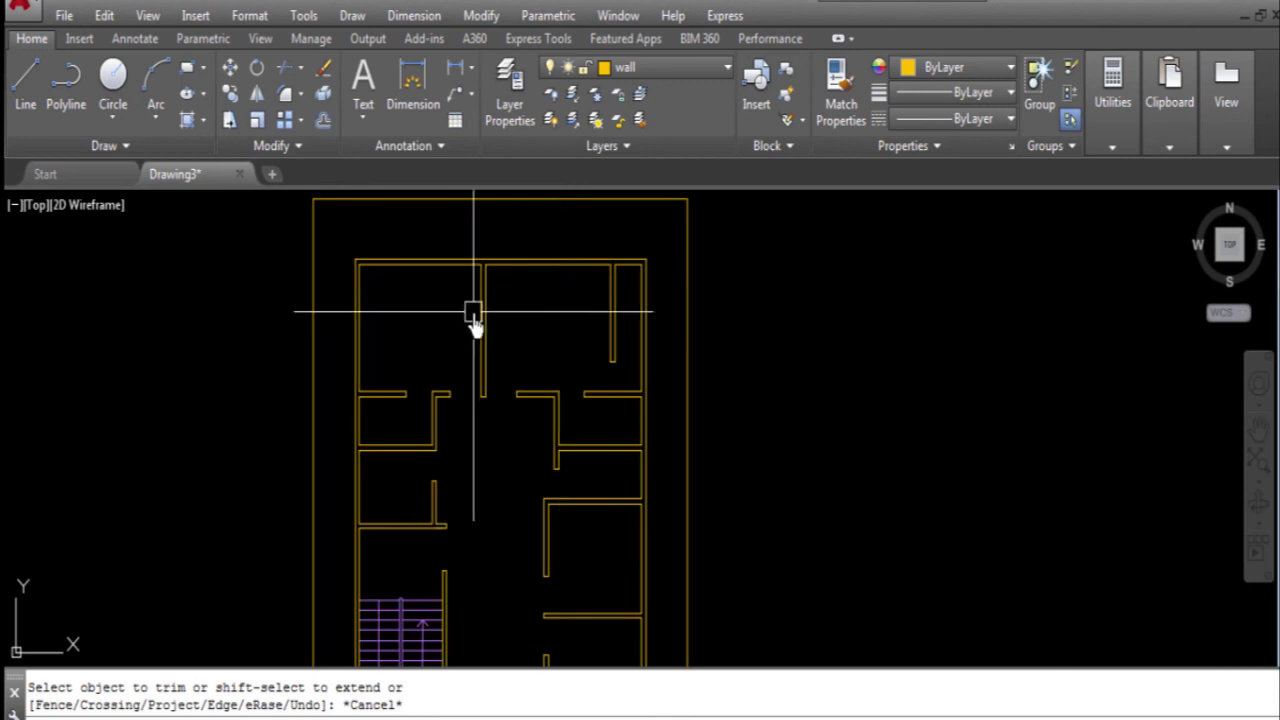
{"action": "scroll", "coordinate": [491, 468], "scroll_direction": "down", "scroll_amount": 2}
{"action": "mouse_move", "coordinate": [491, 490]}
{"action": "middle_mouse_down"}
{"action": "mouse_move", "coordinate": [466, 449]}
{"action": "mouse_move", "coordinate": [598, 458]}
{"action": "middle_mouse_up"}
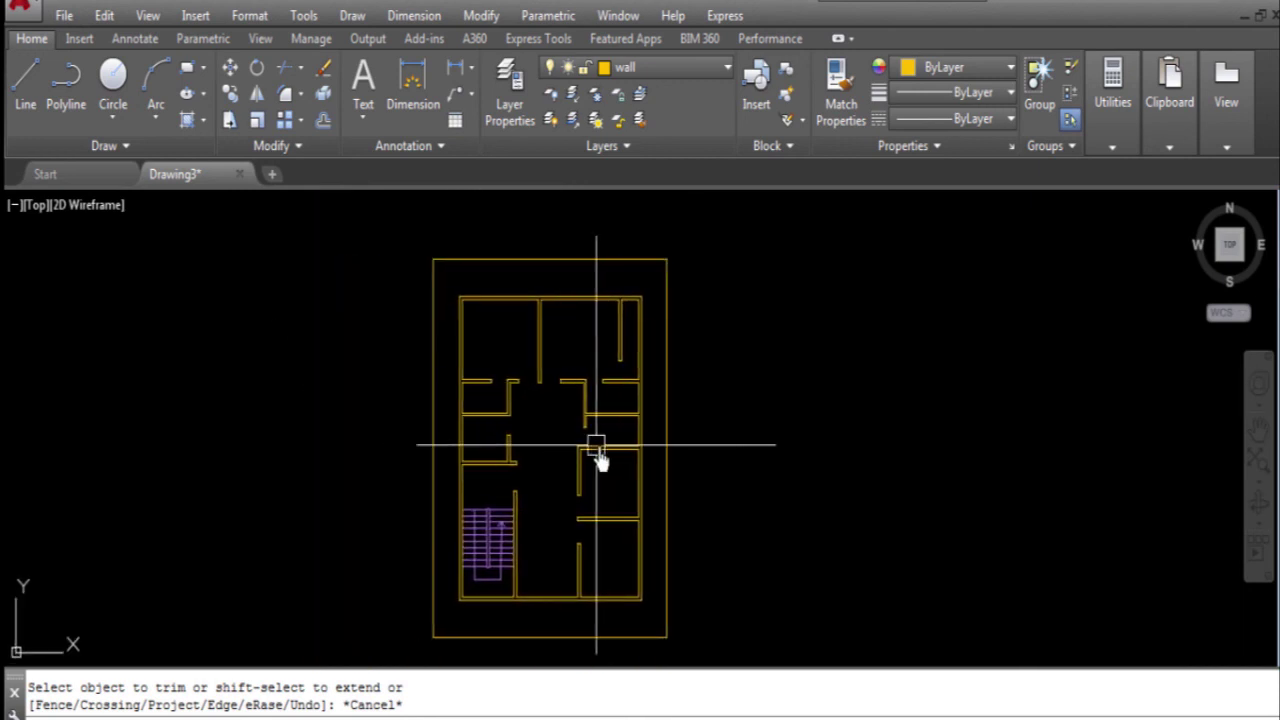